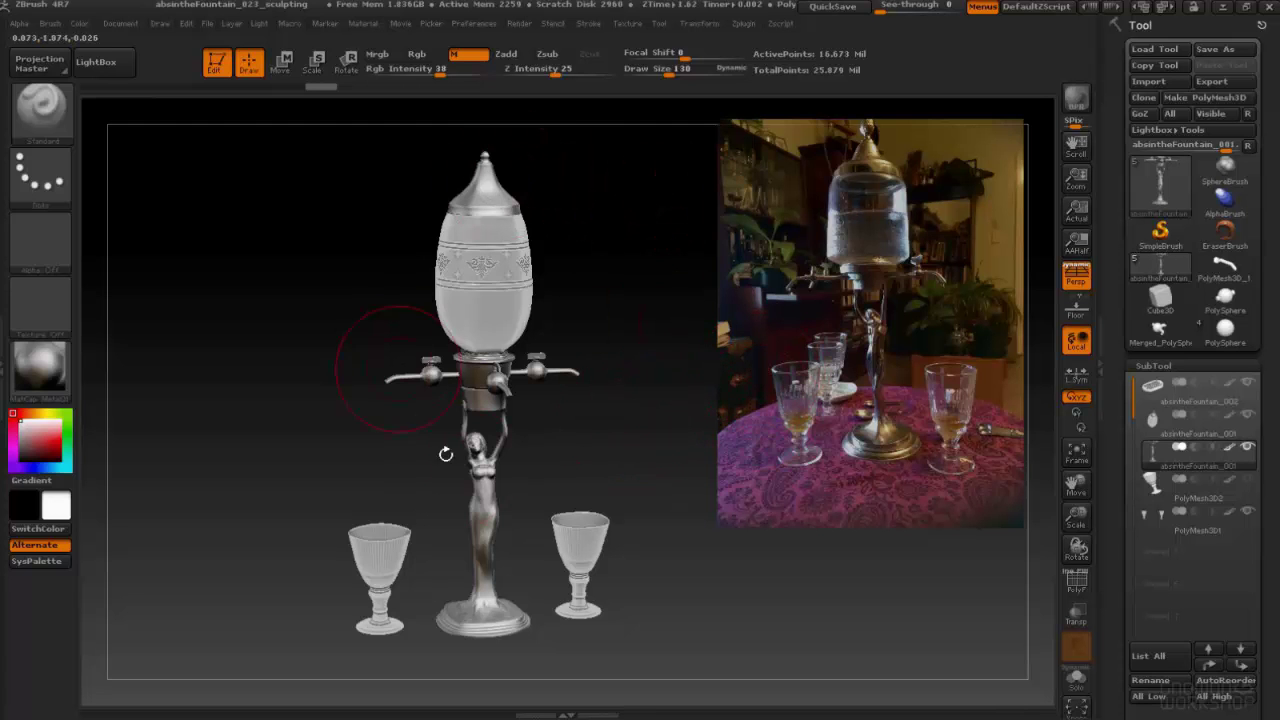
# Step: Examine the absinthe fountain model and its glasses from several angles beside the reference photo
pyautogui.moveTo(708, 422)
pyautogui.mouseDown()
pyautogui.moveTo(641, 396)
pyautogui.moveTo(603, 441)
pyautogui.moveTo(859, 397)
pyautogui.moveTo(834, 456)
pyautogui.mouseUp()
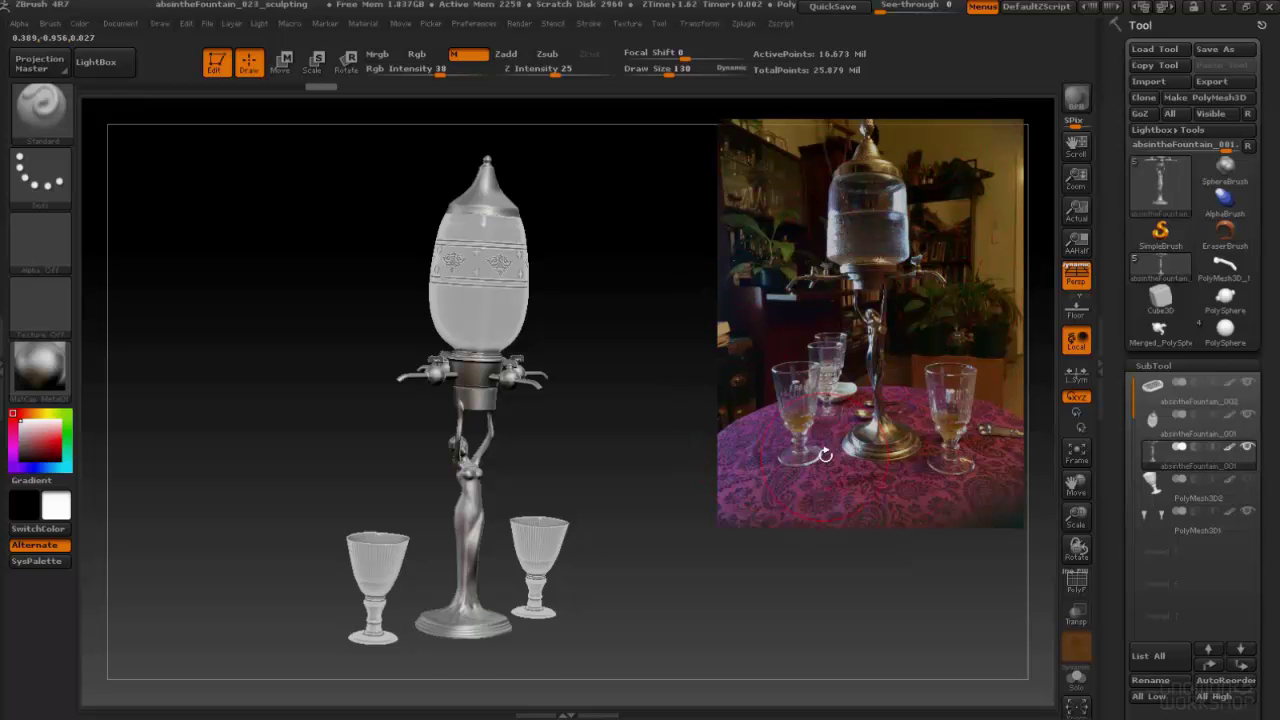
pyautogui.moveTo(627, 316); pyautogui.dragTo(589, 312)
pyautogui.moveTo(665, 248)
pyautogui.keyDown('alt'); pyautogui.mouseDown()
pyautogui.moveTo(691, 331)
pyautogui.moveTo(692, 312)
pyautogui.mouseUp(); pyautogui.keyUp('alt')
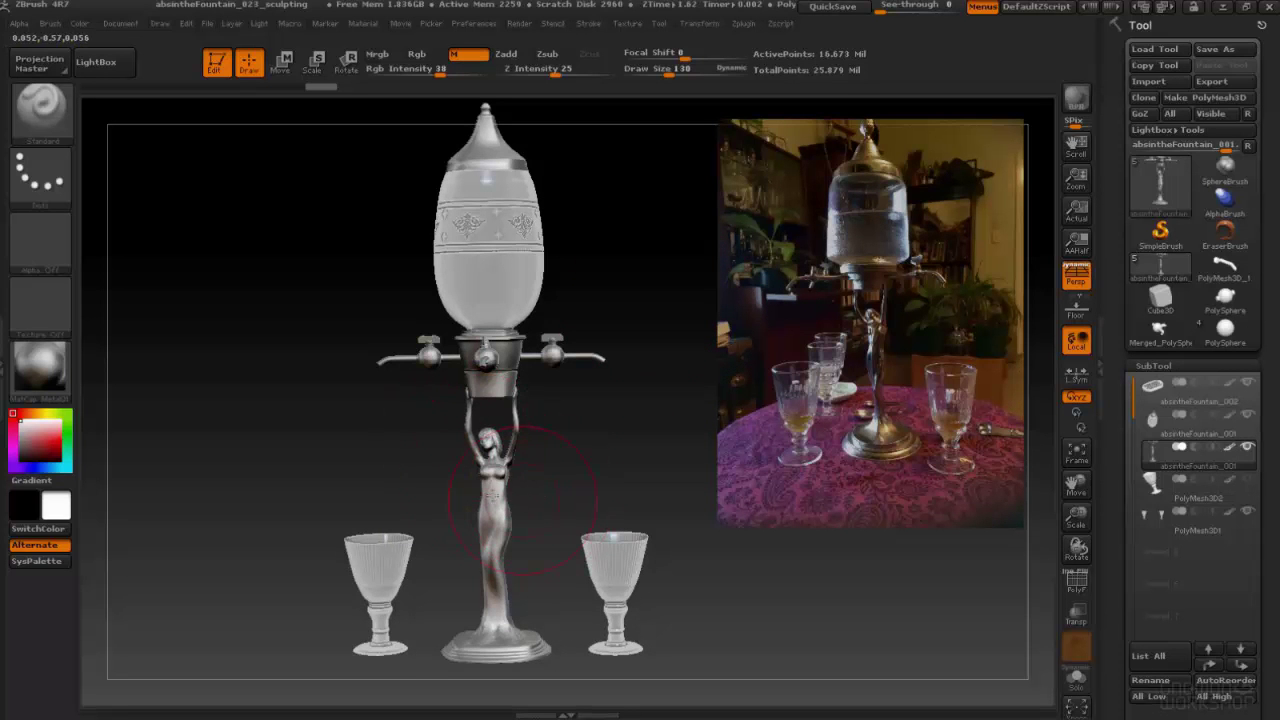
pyautogui.moveTo(366, 463); pyautogui.dragTo(378, 471)
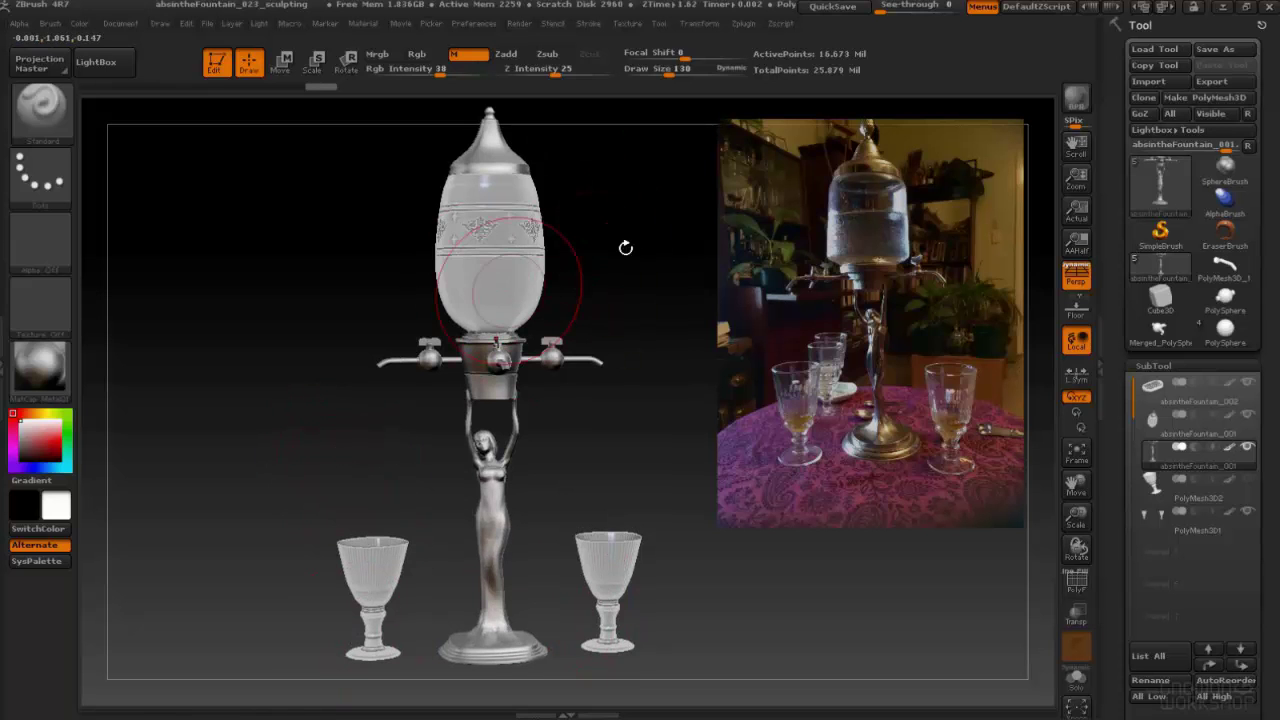
# Step: Switch to KeyShot to view the fountain render, and return to ZBrush
pyautogui.hotkey('alt', 'Tab')
pyautogui.hotkey('alt', 'Tab')
pyautogui.hotkey('alt', 'Tab')
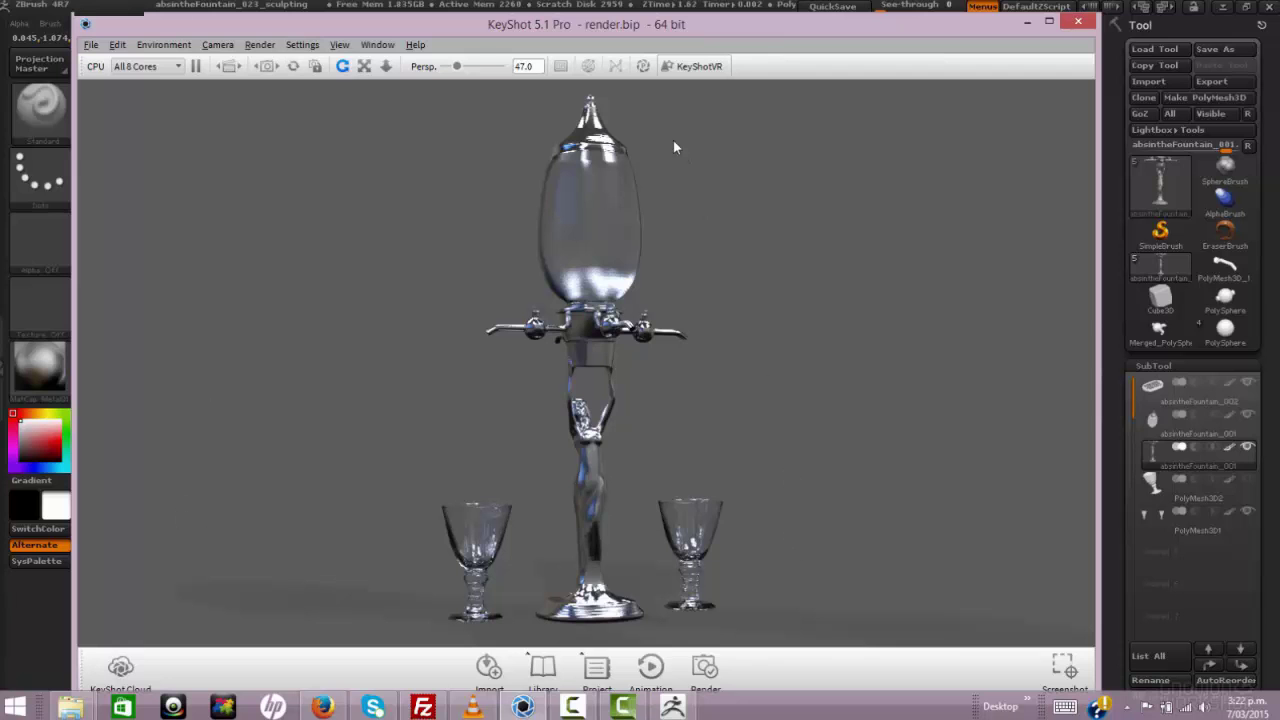
pyautogui.click(419, 6)
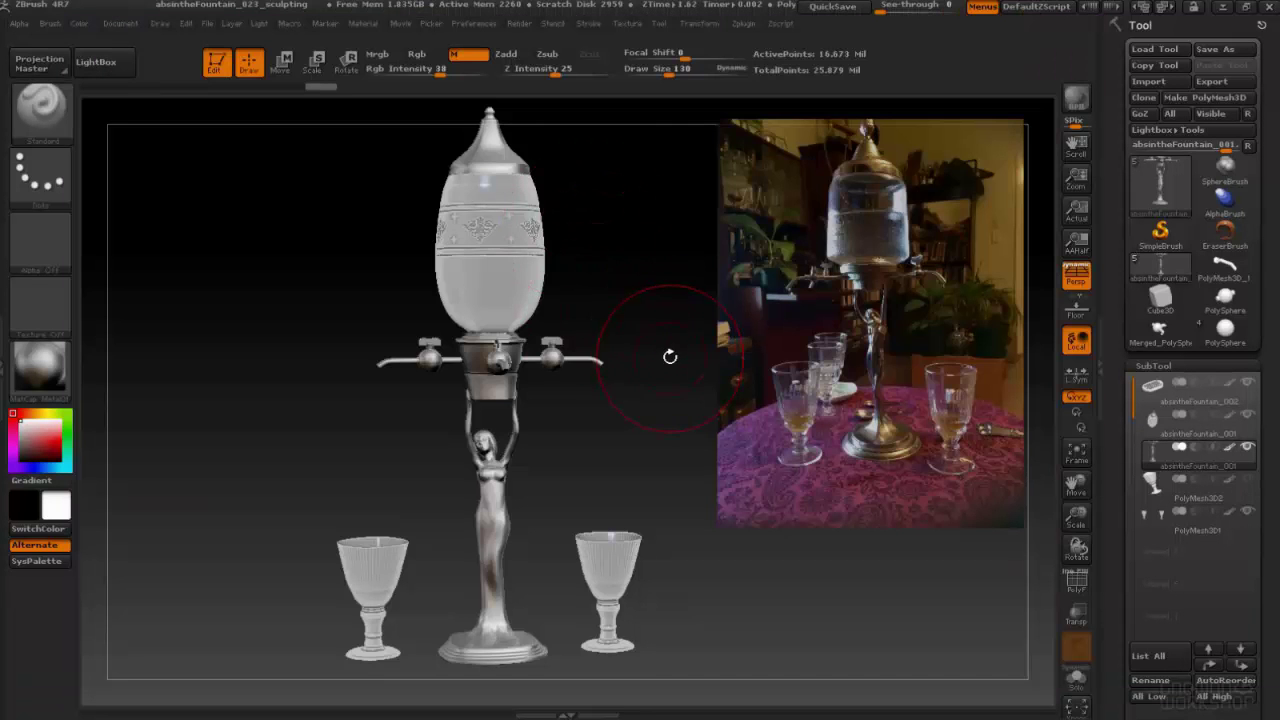
# Step: Hide the fountain's glass reservoir and examine the perforated plate, taps and figure beneath it
pyautogui.click(1247, 415)
pyautogui.moveTo(523, 294); pyautogui.dragTo(612, 436, button='right')
pyautogui.moveTo(606, 490); pyautogui.dragTo(548, 386, button='right')
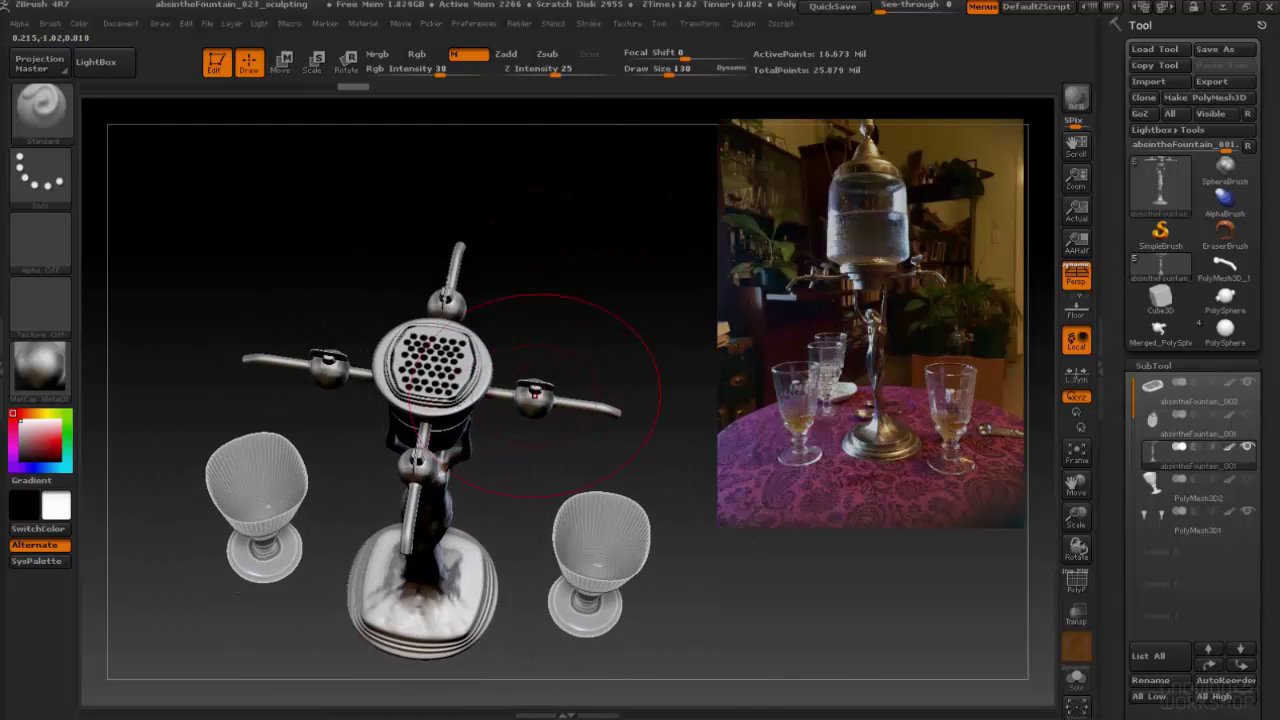
pyautogui.moveTo(404, 338); pyautogui.dragTo(350, 238, button='right')
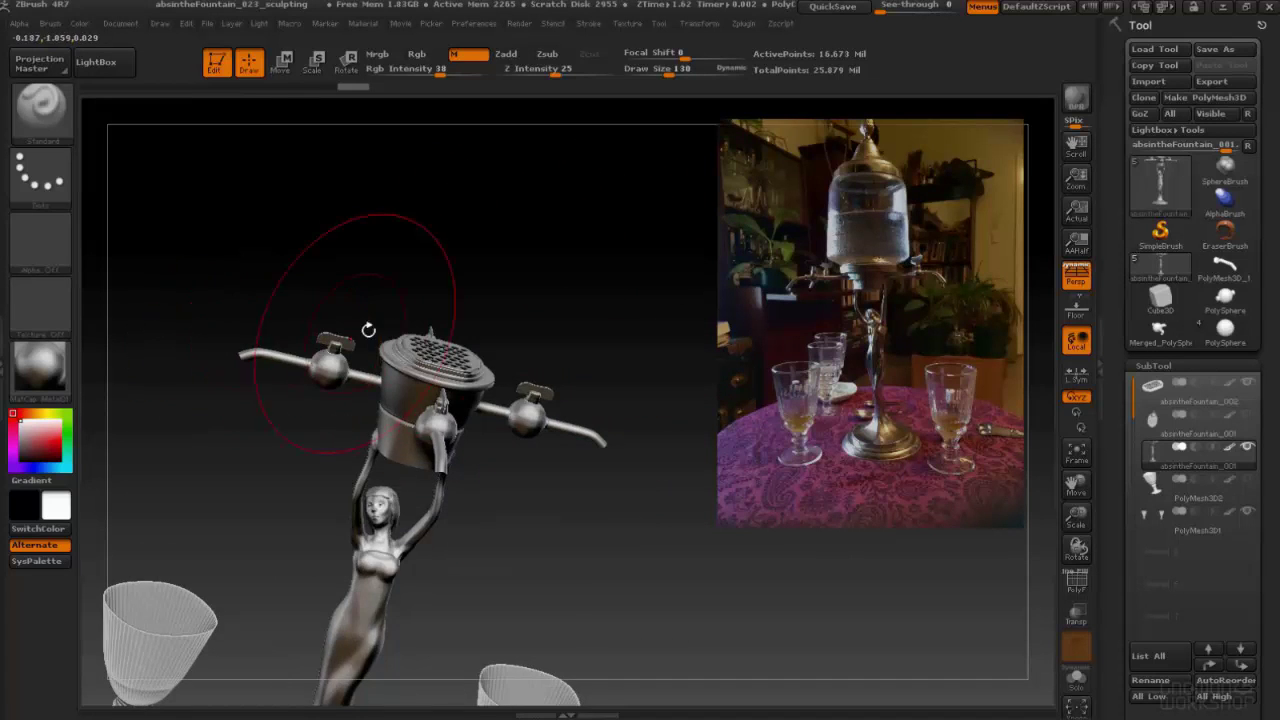
pyautogui.keyDown('shift'); pyautogui.moveTo(512, 466); pyautogui.dragTo(548, 320, button='right'); pyautogui.keyUp('shift')
pyautogui.keyDown('alt'); pyautogui.moveTo(560, 419); pyautogui.dragTo(563, 314, button='right'); pyautogui.keyUp('alt')
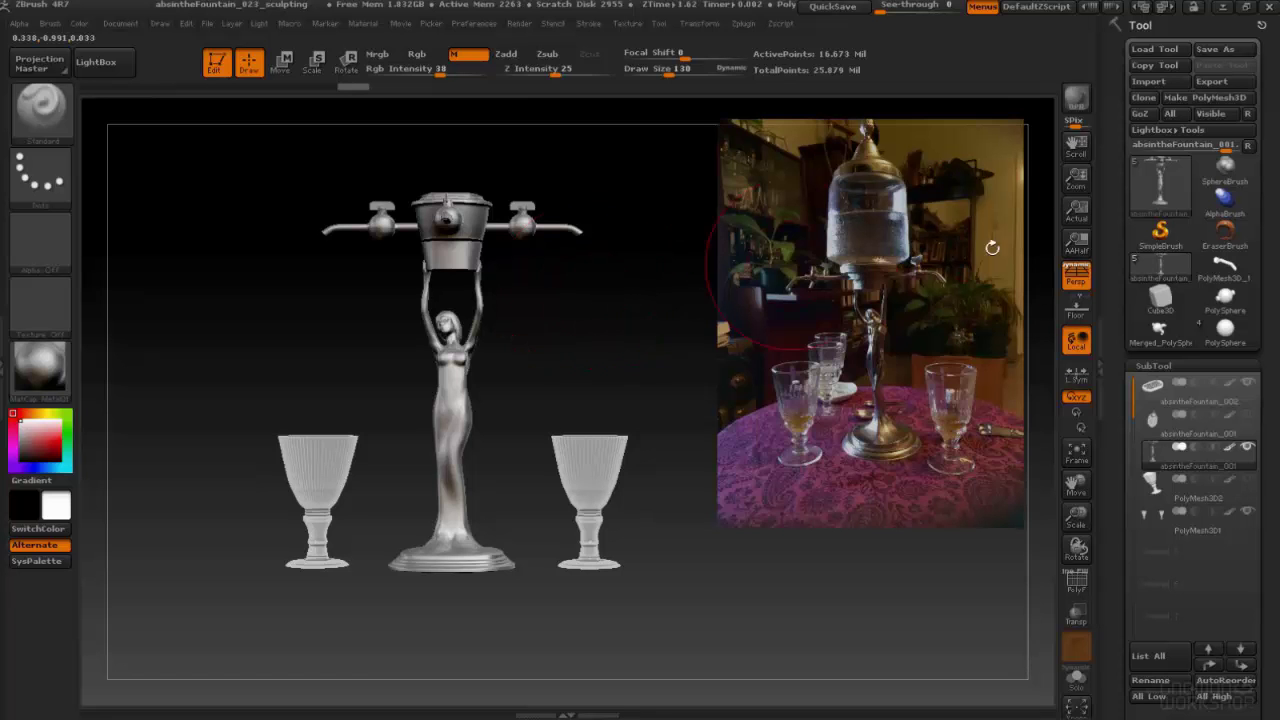
# Step: Show the glass reservoir again and view the whole fountain with its two glasses
pyautogui.click(1248, 415)
pyautogui.press('f')
pyautogui.moveTo(658, 421); pyautogui.dragTo(657, 419, button='right')
pyautogui.press('space')
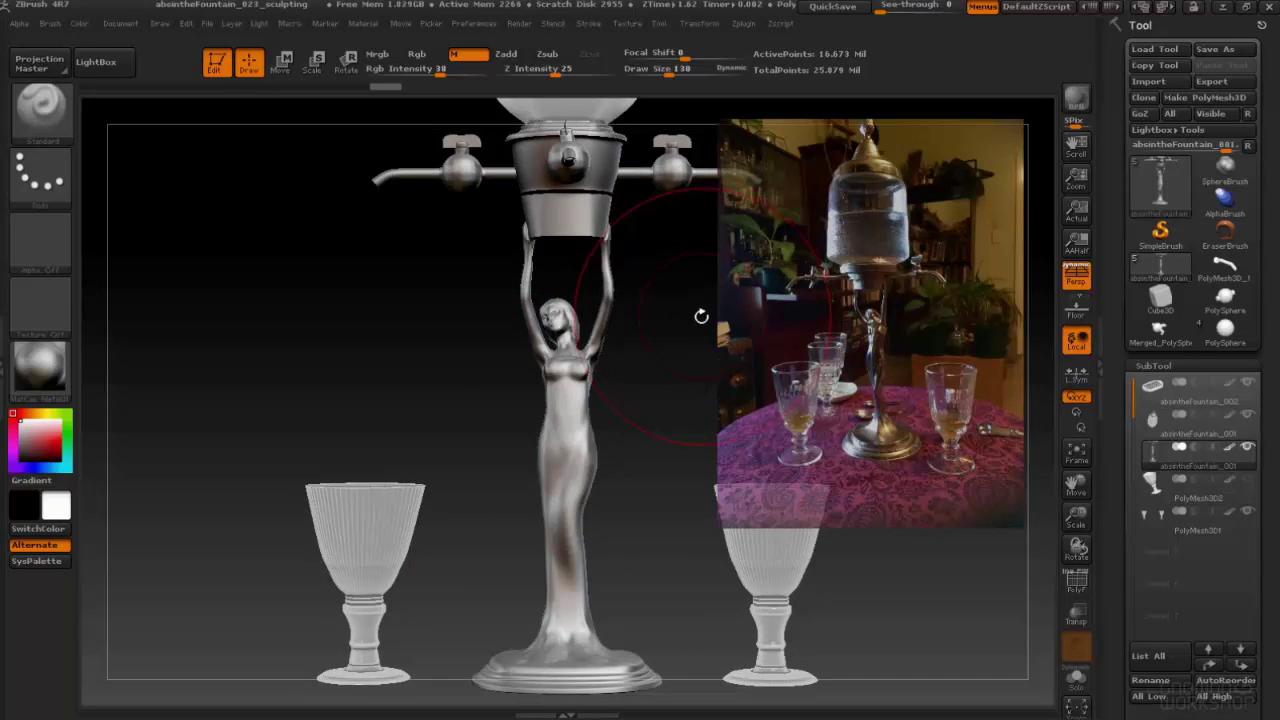
pyautogui.press('f')
pyautogui.moveTo(712, 323)
pyautogui.keyDown('alt'); pyautogui.mouseDown()
pyautogui.moveTo(706, 298)
pyautogui.moveTo(614, 273)
pyautogui.mouseUp(); pyautogui.keyUp('alt')
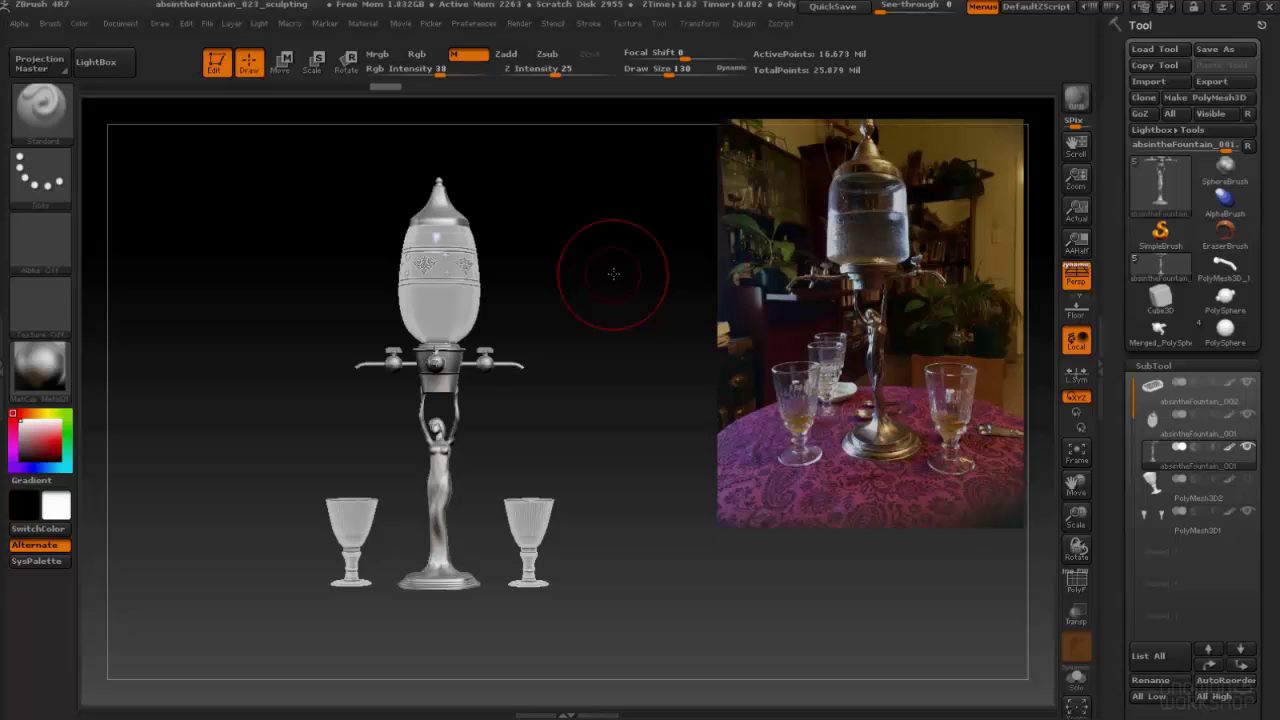
pyautogui.moveTo(646, 346); pyautogui.dragTo(633, 352)
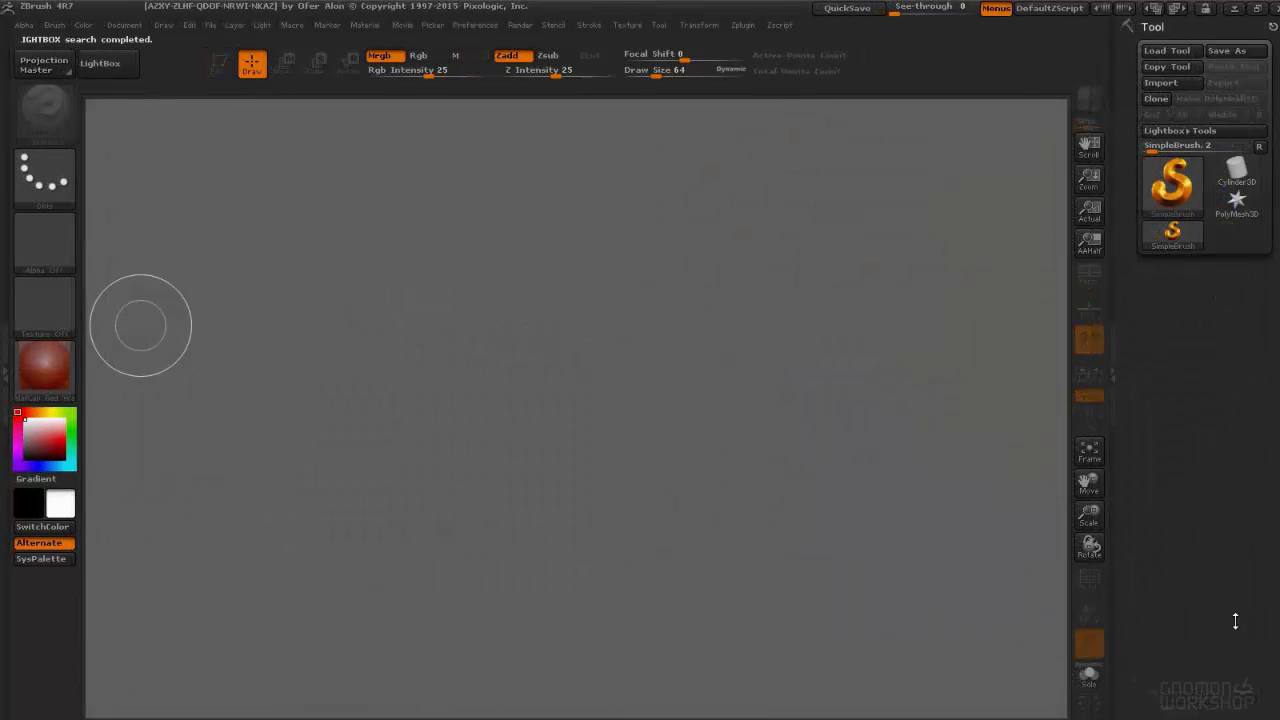
# Step: Place a PolyMesh3D star on the canvas, make it editable and assign the BasicMaterial2 material
pyautogui.click(1237, 203)
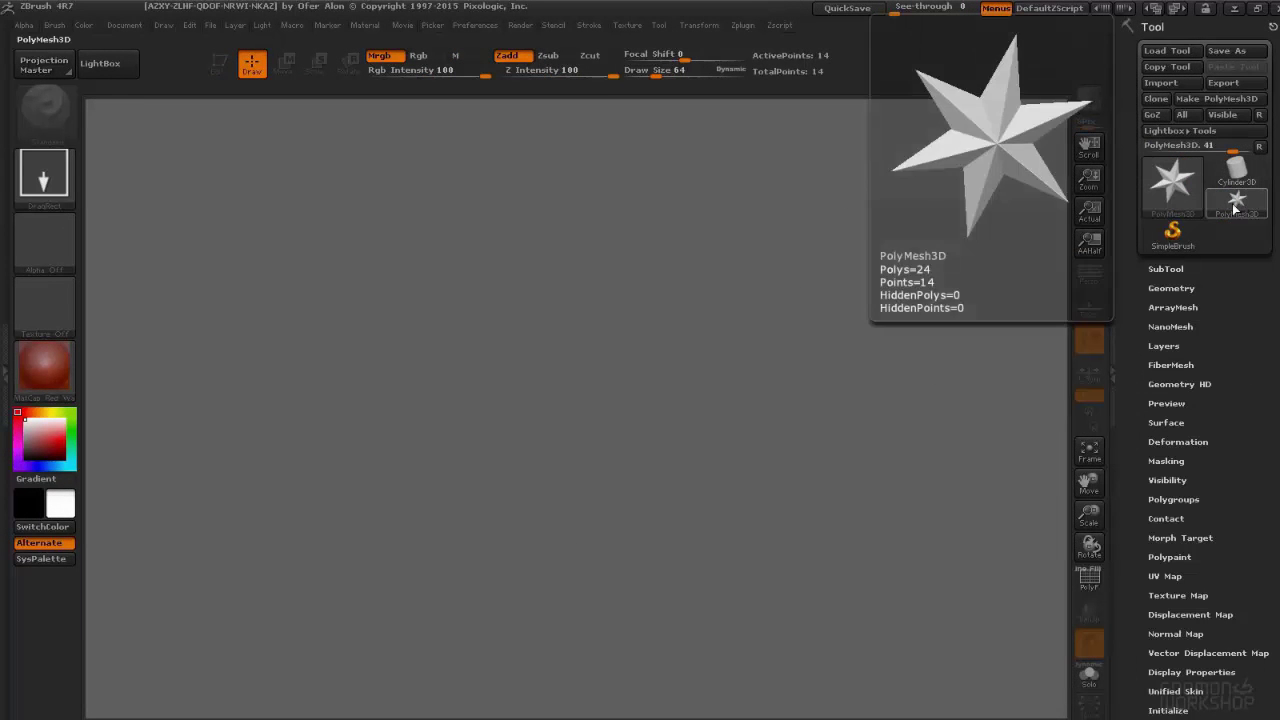
pyautogui.moveTo(608, 321); pyautogui.dragTo(600, 463)
pyautogui.press('t')
pyautogui.click(57, 391)
pyautogui.click(259, 596)
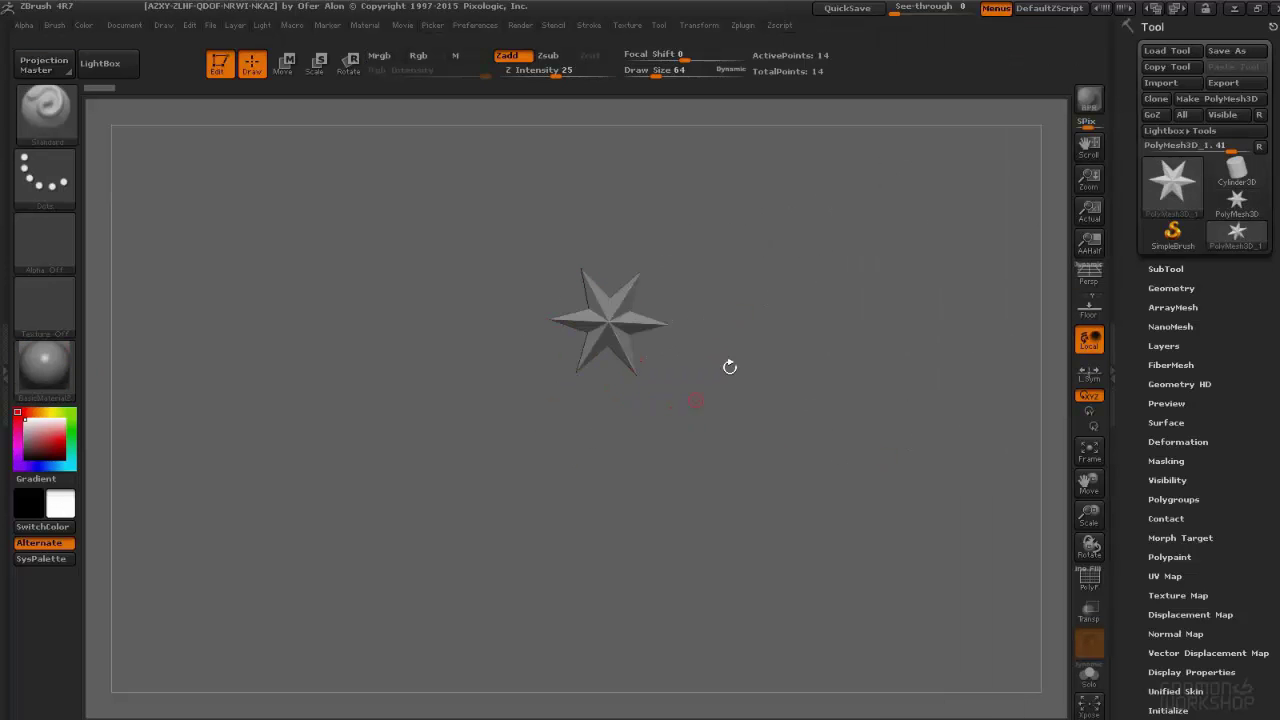
pyautogui.keyDown('alt'); pyautogui.moveTo(702, 384); pyautogui.dragTo(811, 424); pyautogui.keyUp('alt')
pyautogui.keyDown('shift'); pyautogui.rightClick(811, 424); pyautogui.keyUp('shift')
pyautogui.keyDown('alt'); pyautogui.moveTo(846, 254); pyautogui.dragTo(870, 305); pyautogui.keyUp('alt')
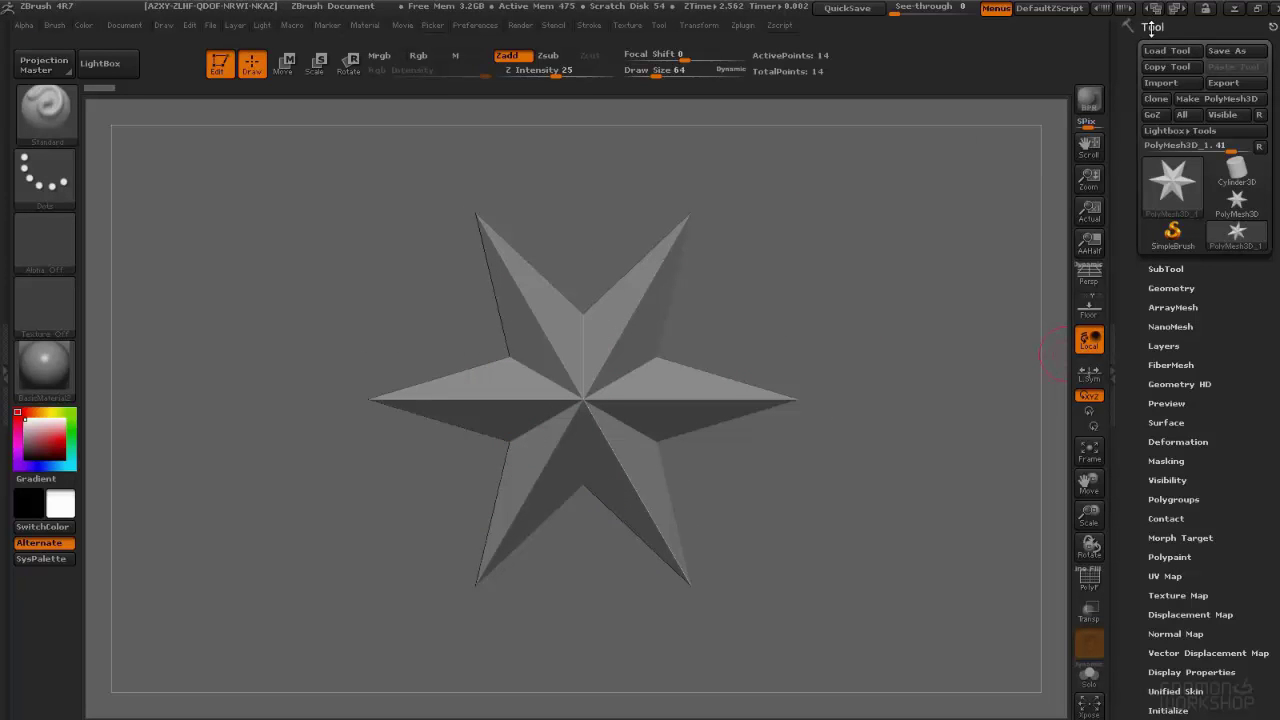
# Step: Initialize the star mesh as a QCube and turn on the polyframe display
pyautogui.scroll(-5, 1235, 333)
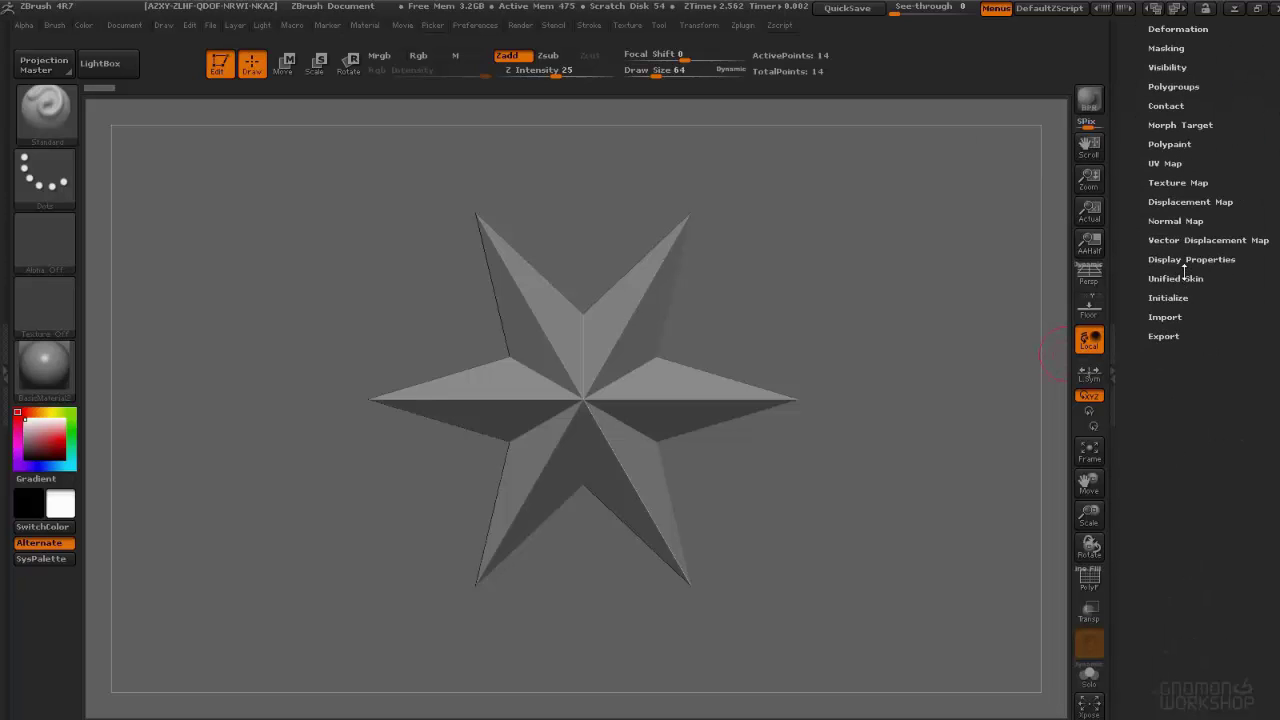
pyautogui.click(1180, 294)
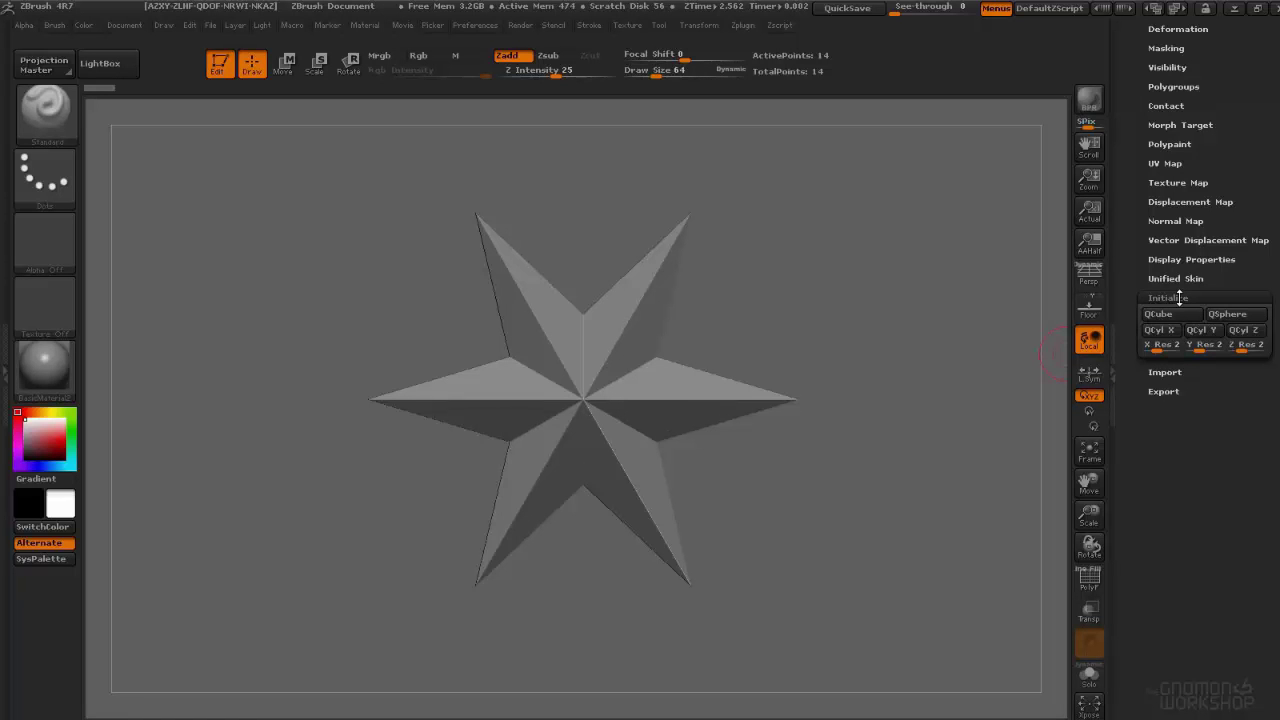
pyautogui.click(1167, 316)
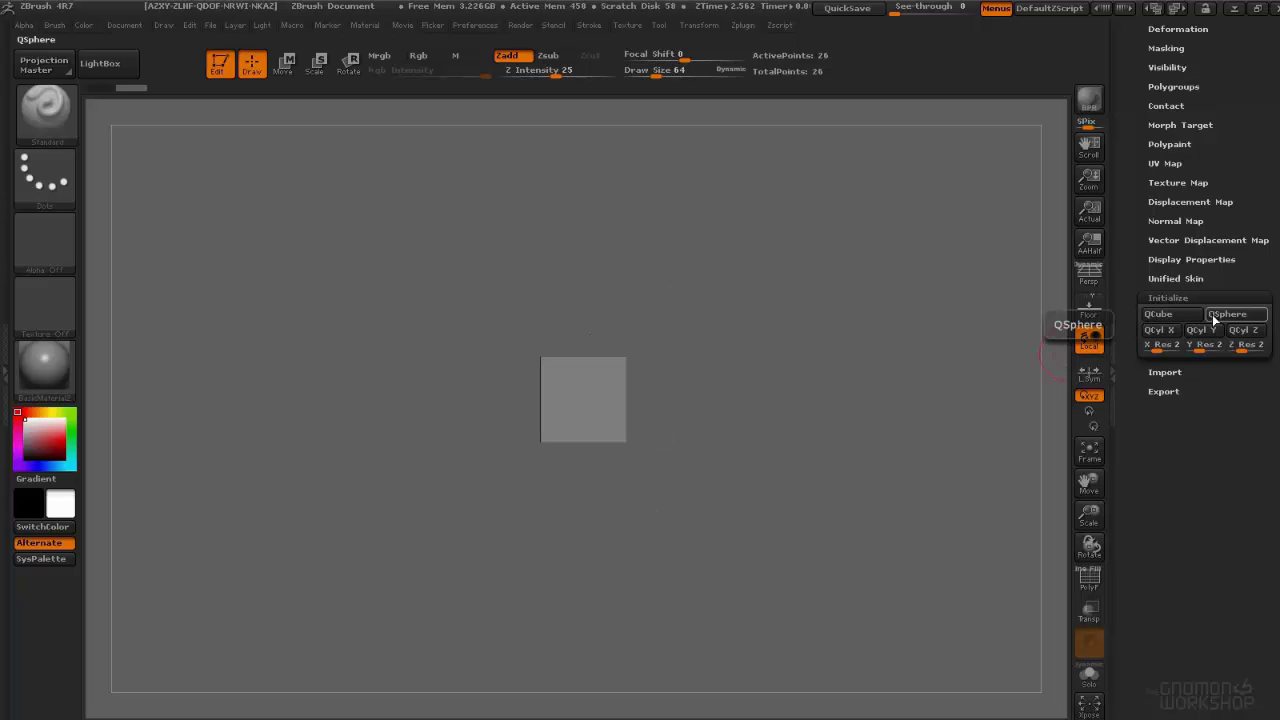
pyautogui.hotkey('shift', 'f')
pyautogui.keyDown('alt'); pyautogui.moveTo(998, 250); pyautogui.dragTo(940, 343); pyautogui.keyUp('alt')
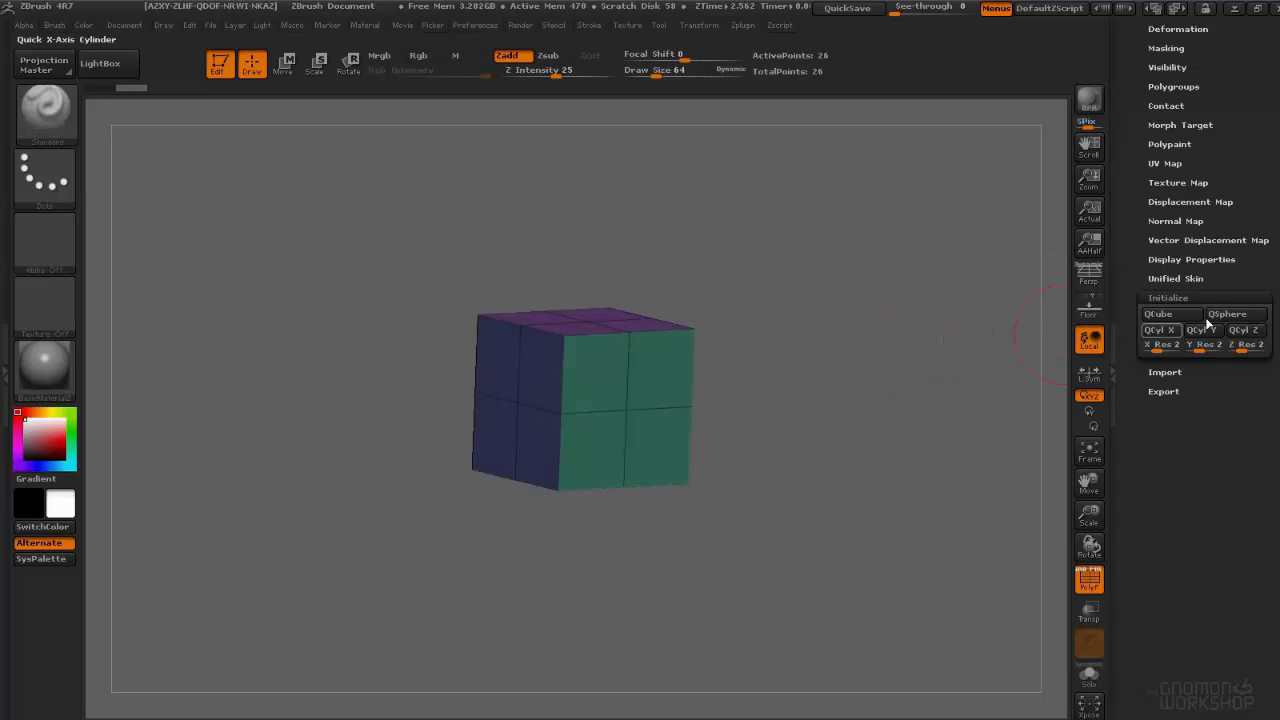
# Step: Try replacing the cube with the QSphere, QCyl X, QCyl Y and QCyl Z primitives
pyautogui.click(1225, 302)
pyautogui.click(1243, 300)
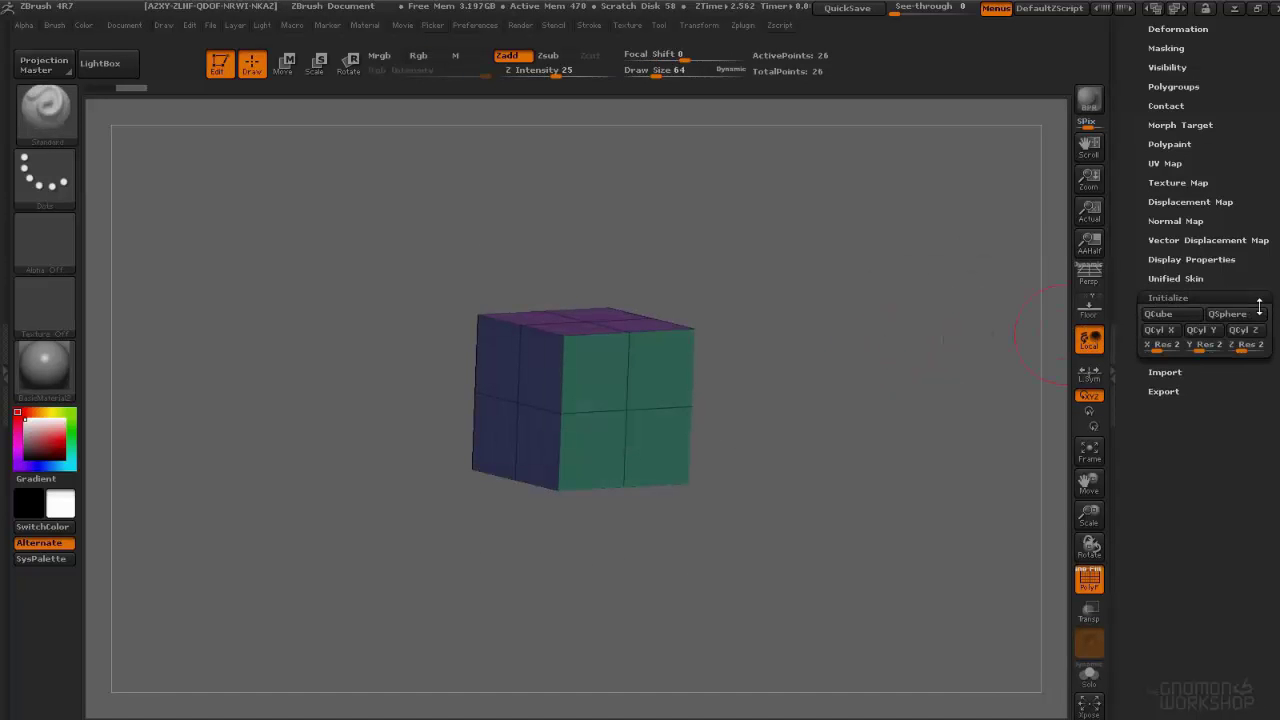
pyautogui.click(1245, 314)
pyautogui.click(1186, 331)
pyautogui.click(1199, 330)
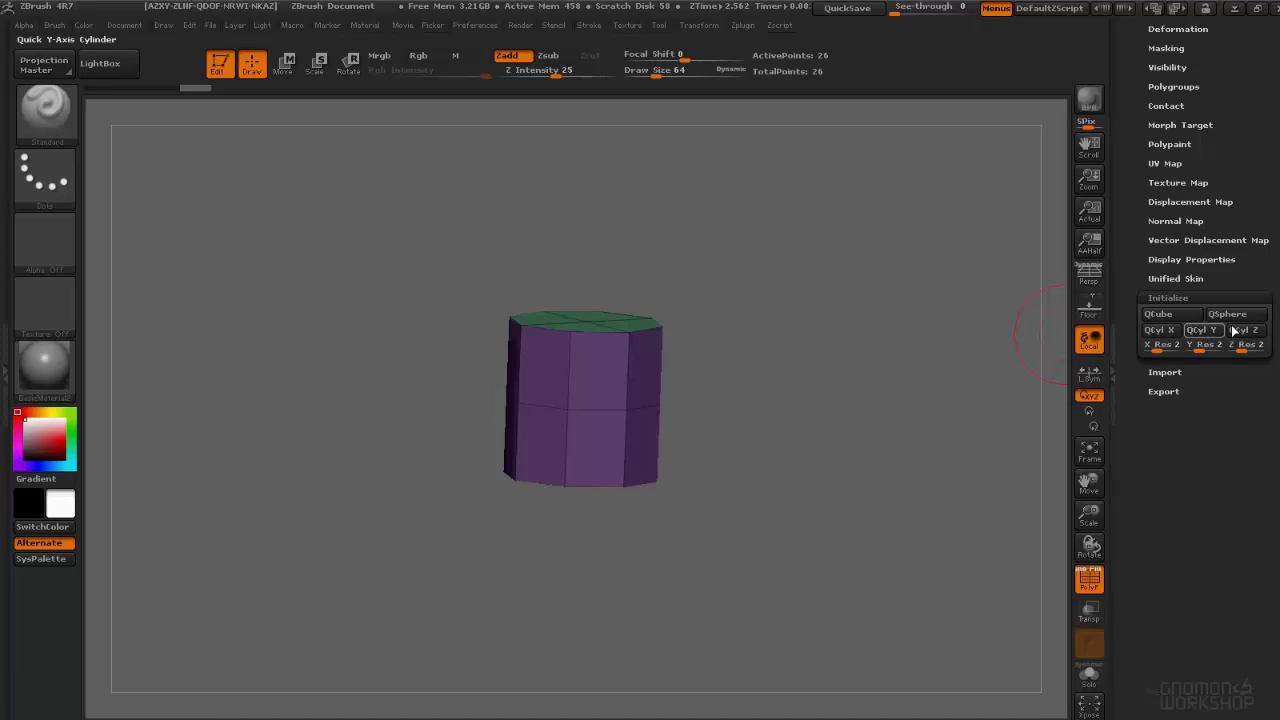
pyautogui.click(1243, 330)
# Step: Rebuild the mesh as a QCube with X, Y and Z resolution set to 4
pyautogui.click(1158, 314)
pyautogui.moveTo(889, 254); pyautogui.dragTo(1030, 328)
pyautogui.click(1162, 347)
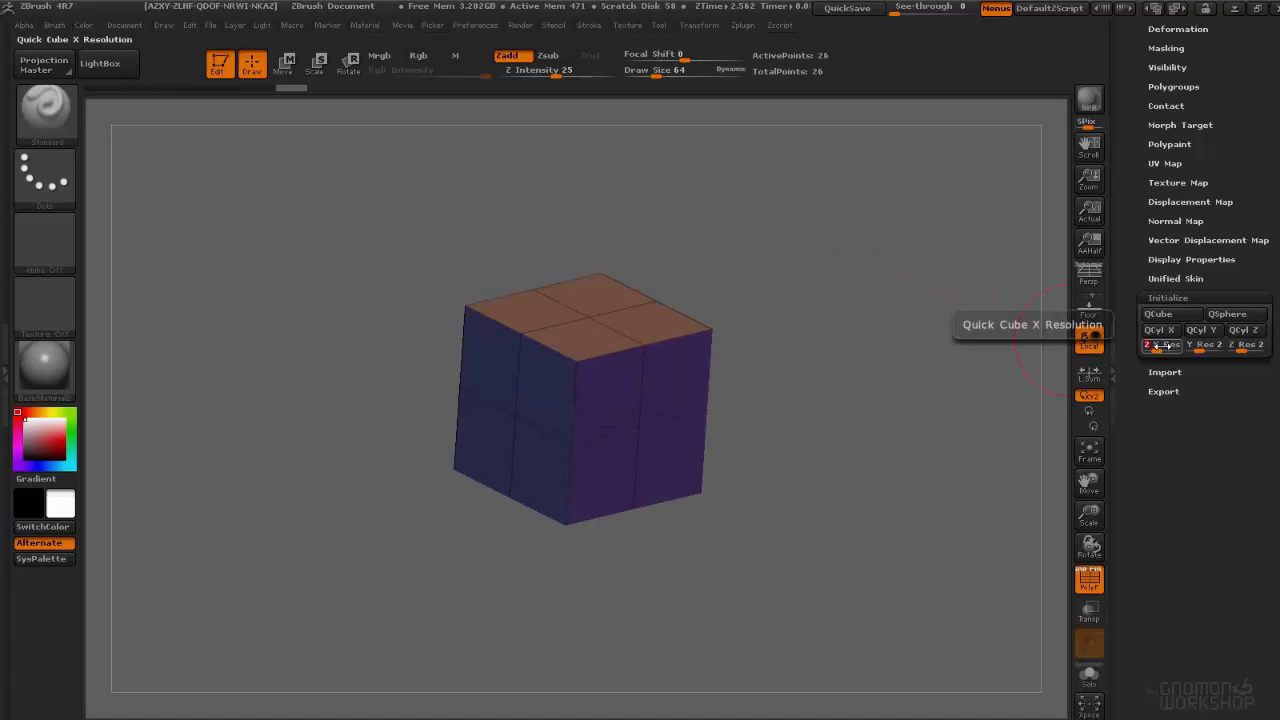
pyautogui.write('4')
pyautogui.press('Return')
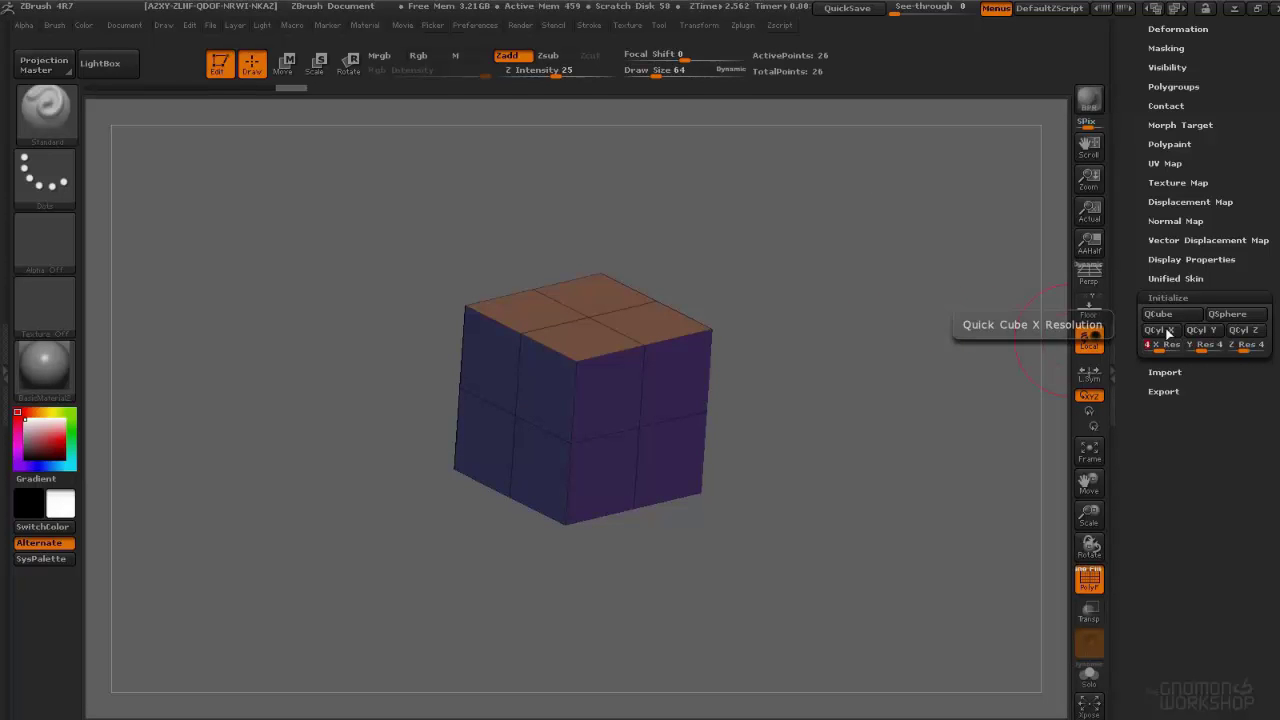
pyautogui.keyDown('alt'); pyautogui.moveTo(653, 217); pyautogui.dragTo(605, 205); pyautogui.keyUp('alt')
pyautogui.moveTo(696, 228); pyautogui.dragTo(717, 233)
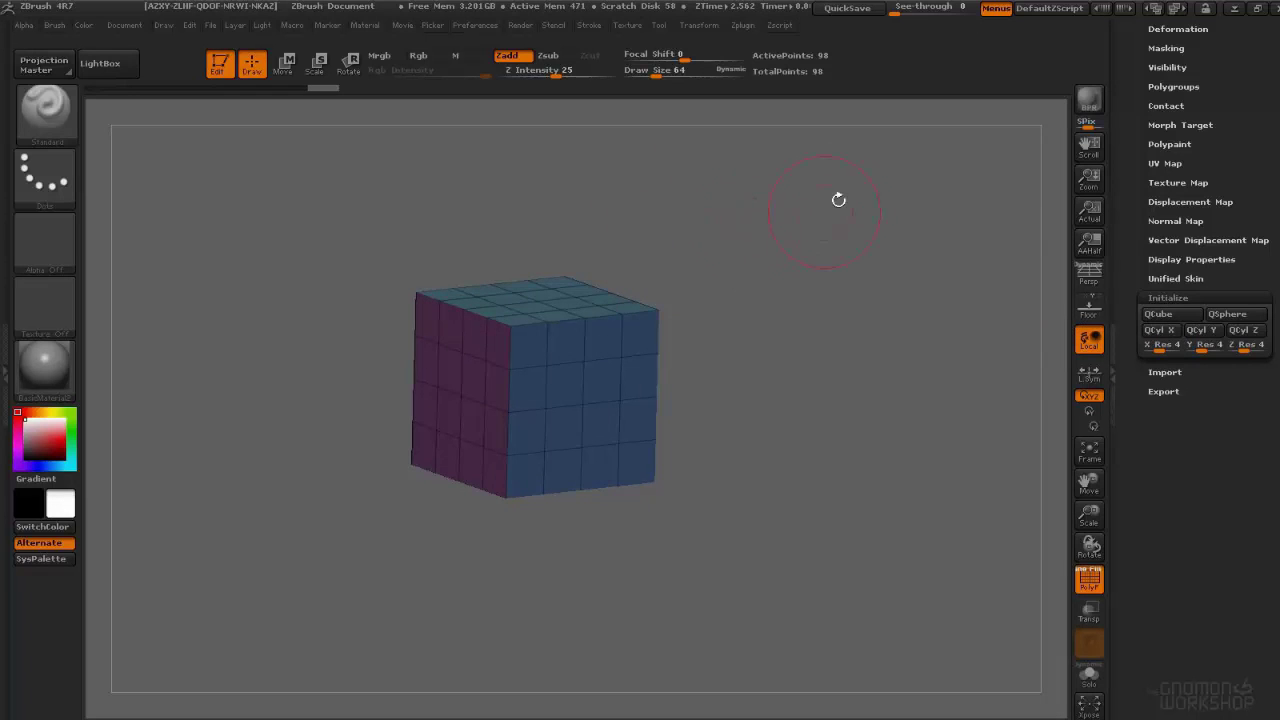
pyautogui.keyDown('alt'); pyautogui.moveTo(774, 275); pyautogui.dragTo(872, 273); pyautogui.keyUp('alt')
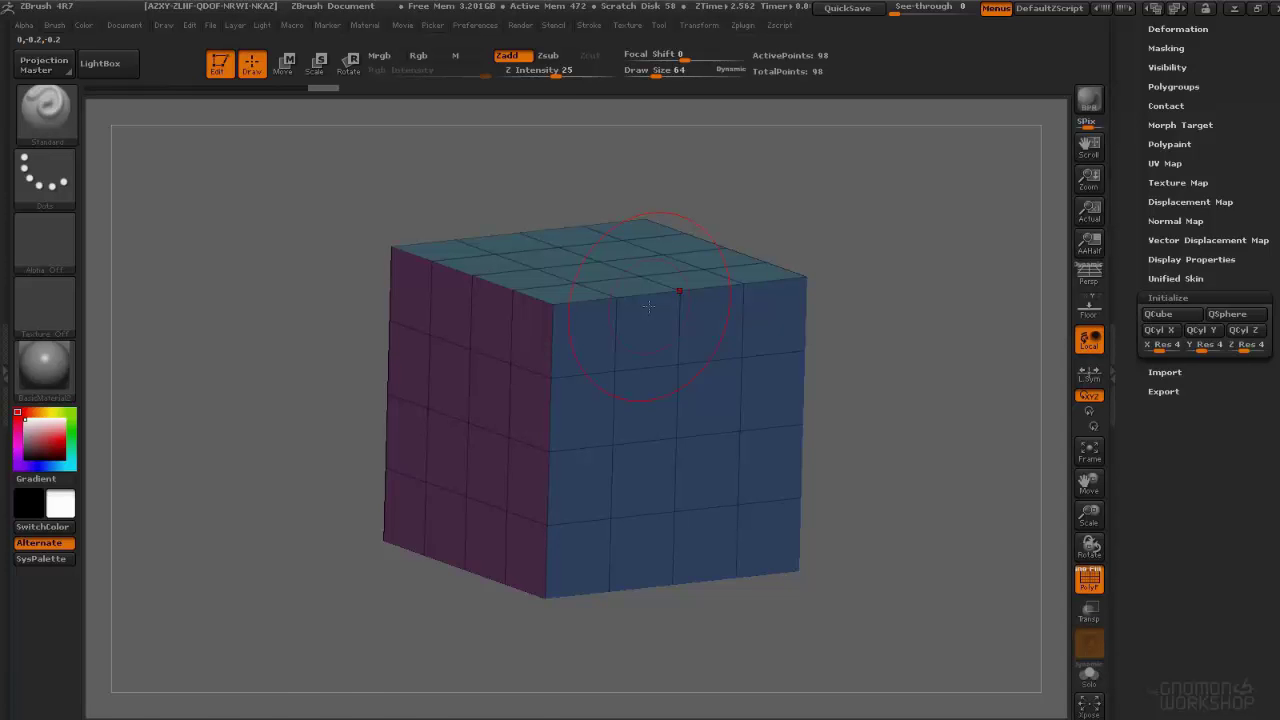
# Step: Switch to the ZModeler brush and examine the cube's polygons around the near vertical edge
pyautogui.press('b')
pyautogui.press('z')
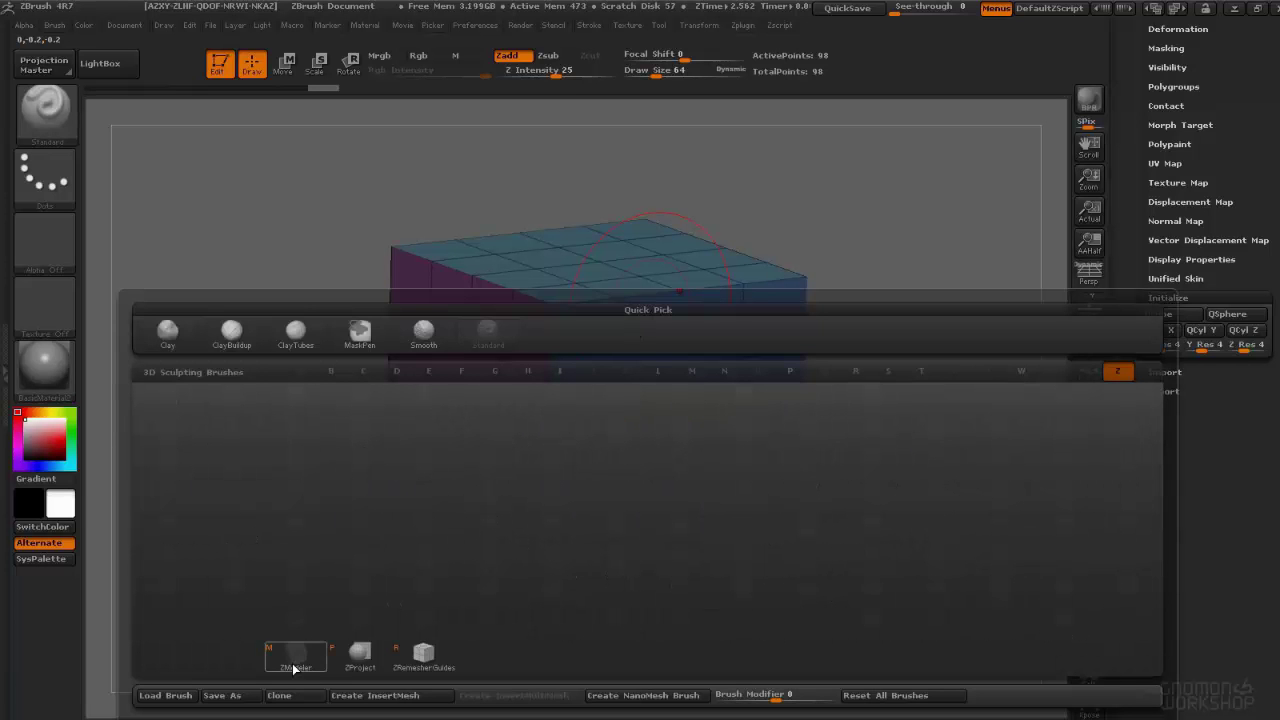
pyautogui.press('m')
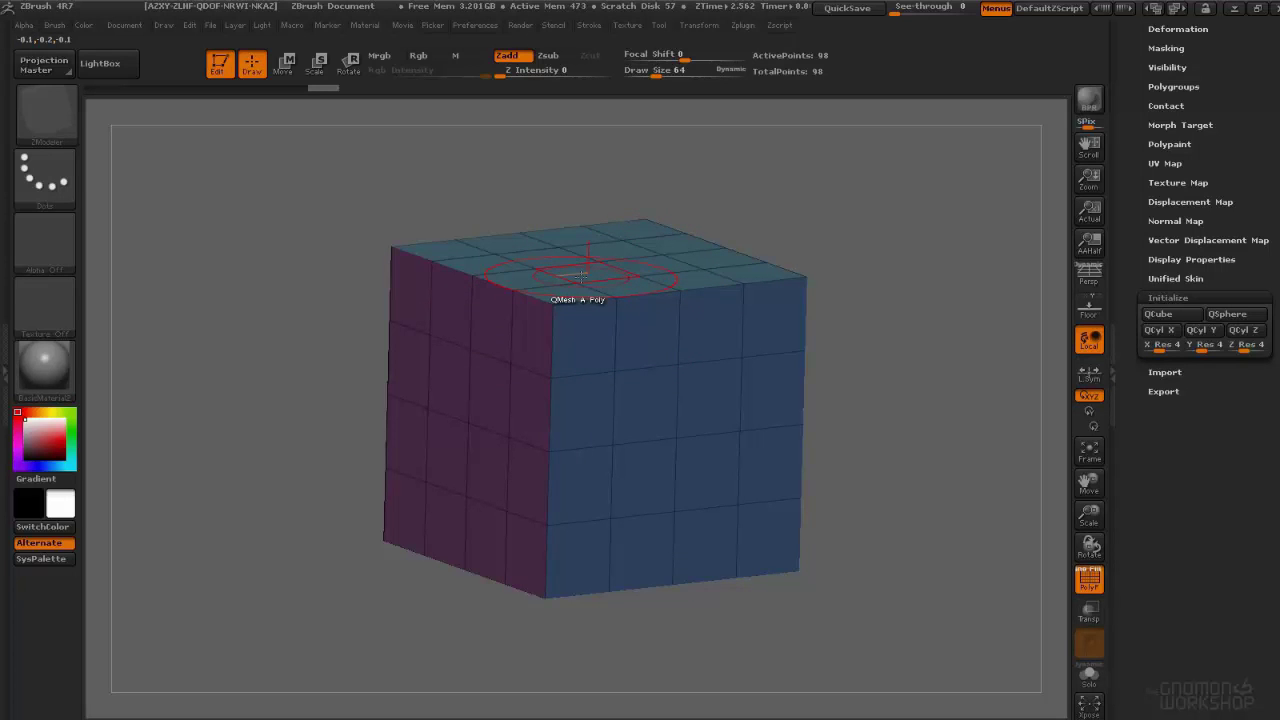
pyautogui.keyDown('alt'); pyautogui.moveTo(583, 274); pyautogui.dragTo(735, 492, button='right'); pyautogui.keyUp('alt')
pyautogui.moveTo(710, 362); pyautogui.dragTo(614, 294, button='right')
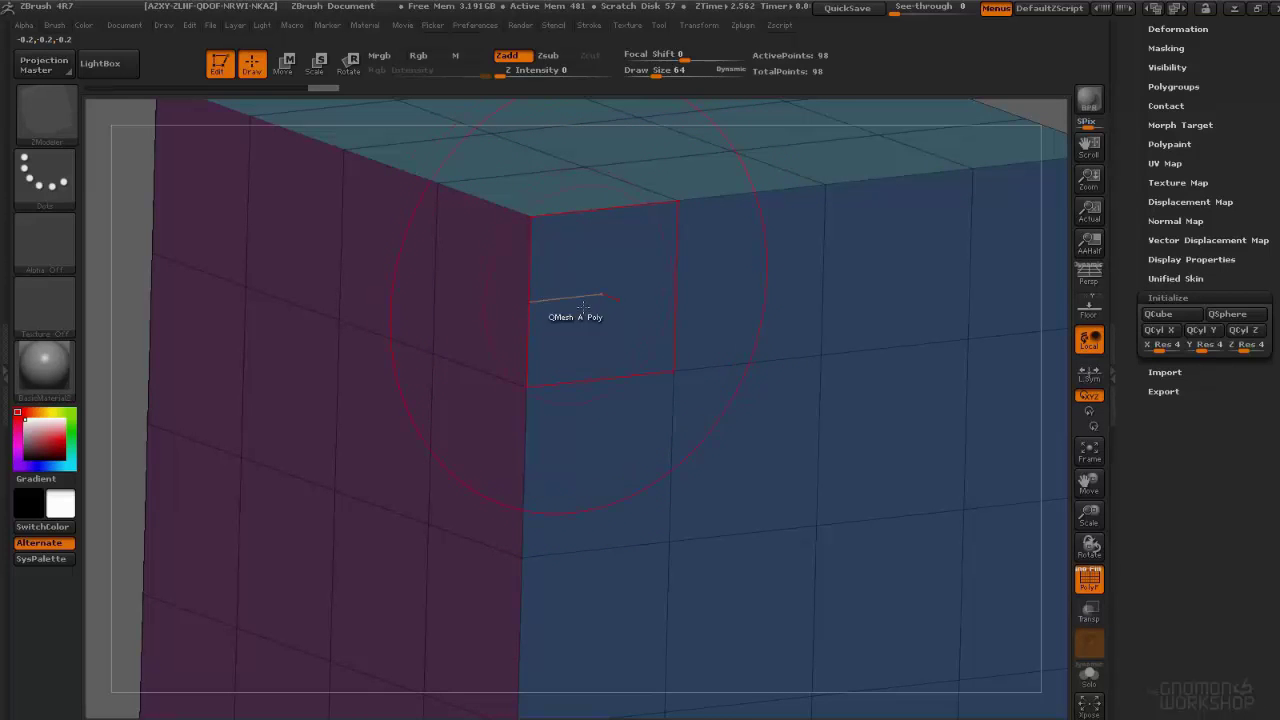
pyautogui.press('f')
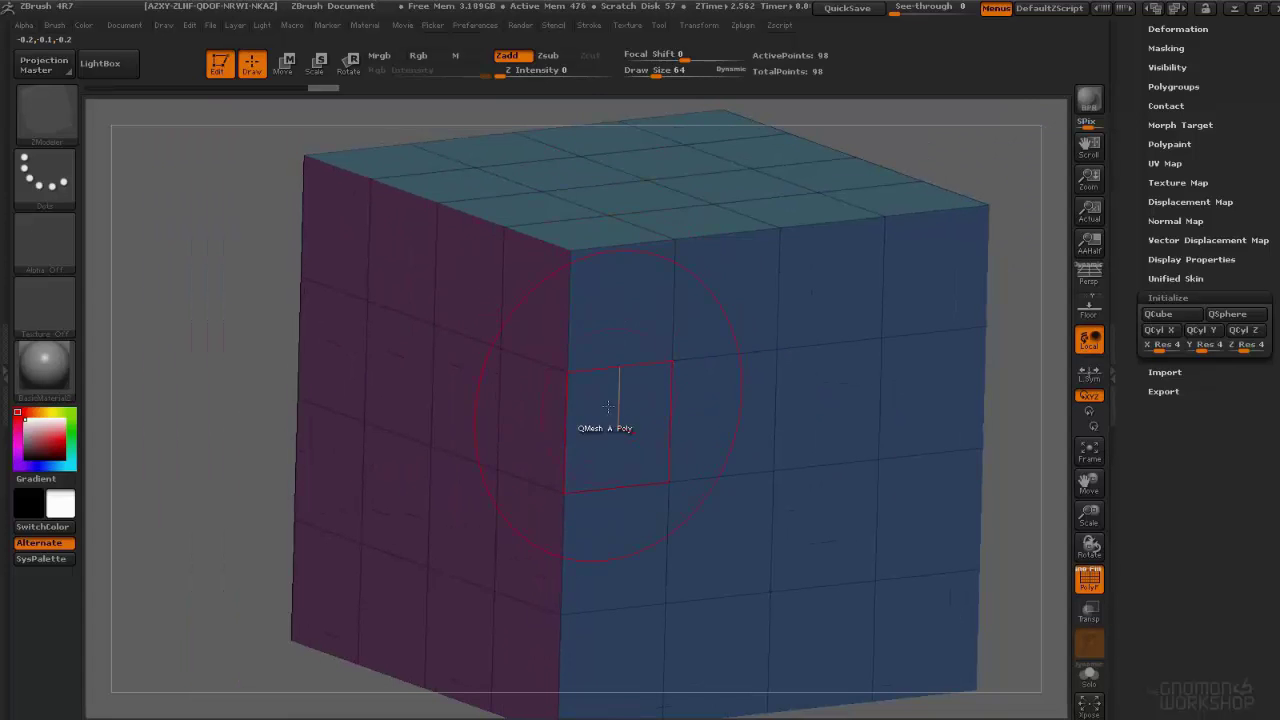
# Step: Set the ZModeler polygon action to Polygroup with Polyloop as the target
pyautogui.press('space')
pyautogui.click(574, 297)
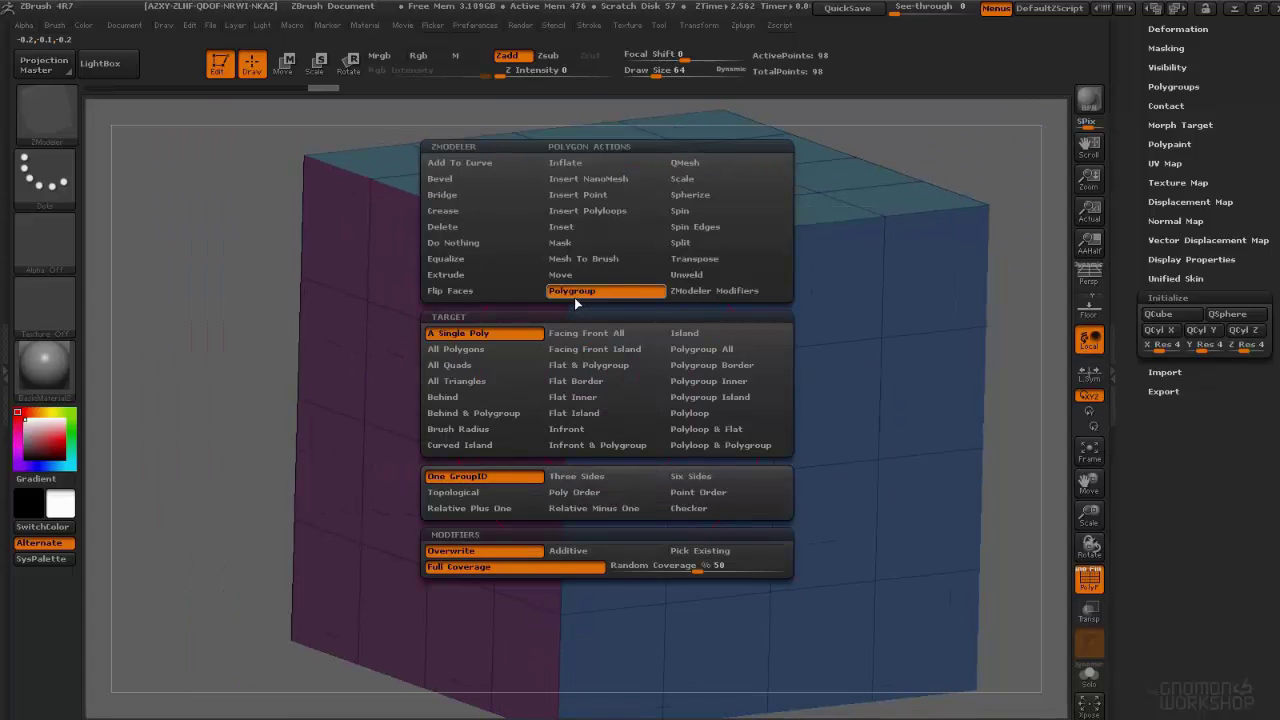
pyautogui.click(714, 413)
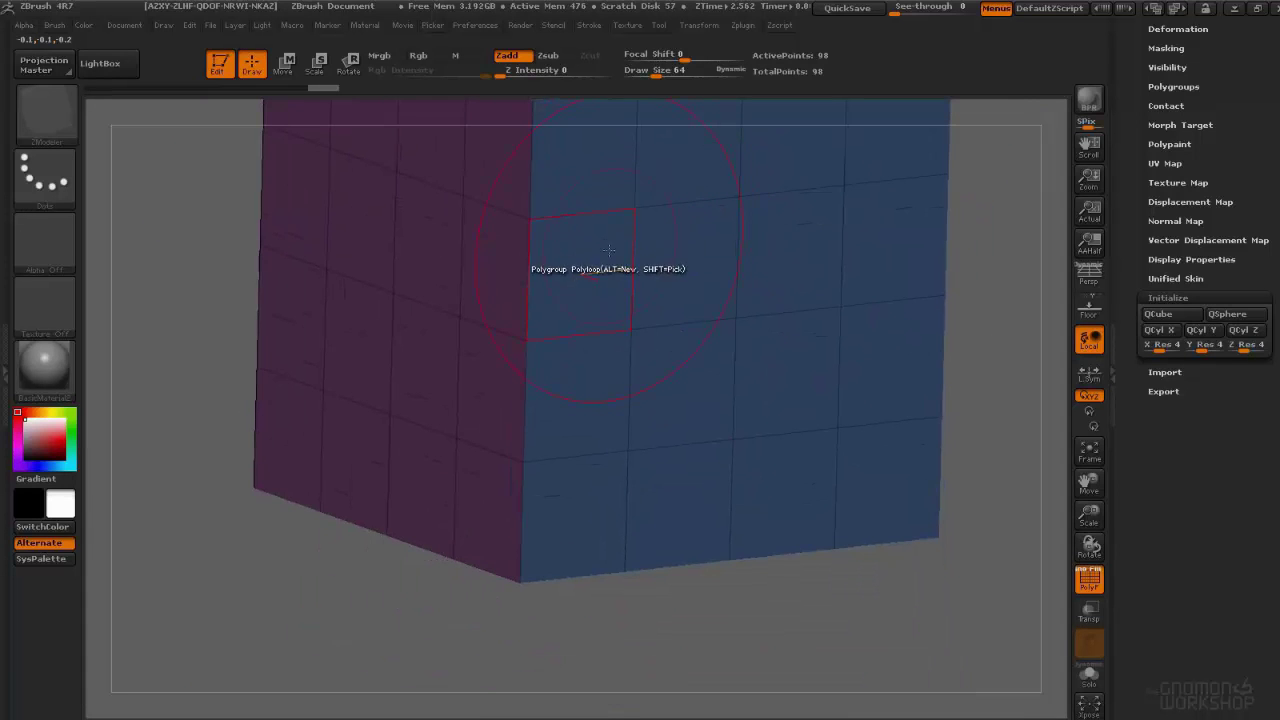
# Step: Try assigning polygroups to a horizontal and a vertical polyloop of the cube, undoing each
pyautogui.click(609, 271)
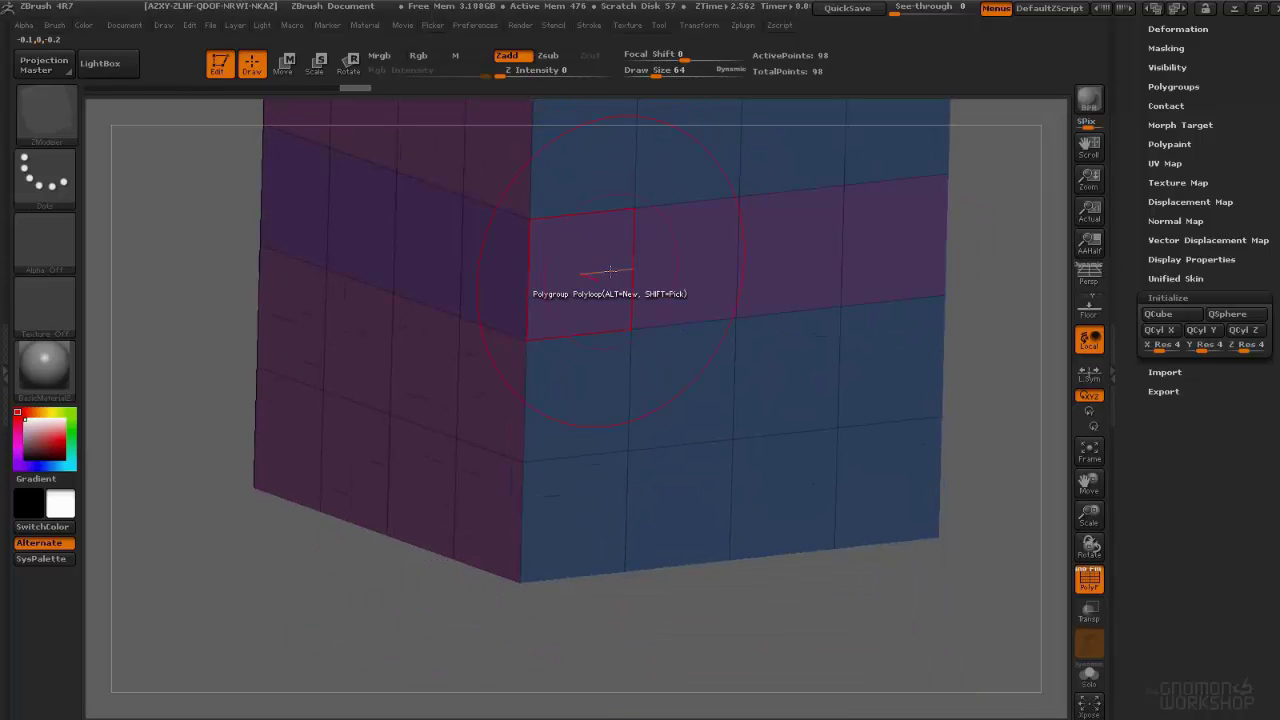
pyautogui.hotkey('ctrl', 'z')
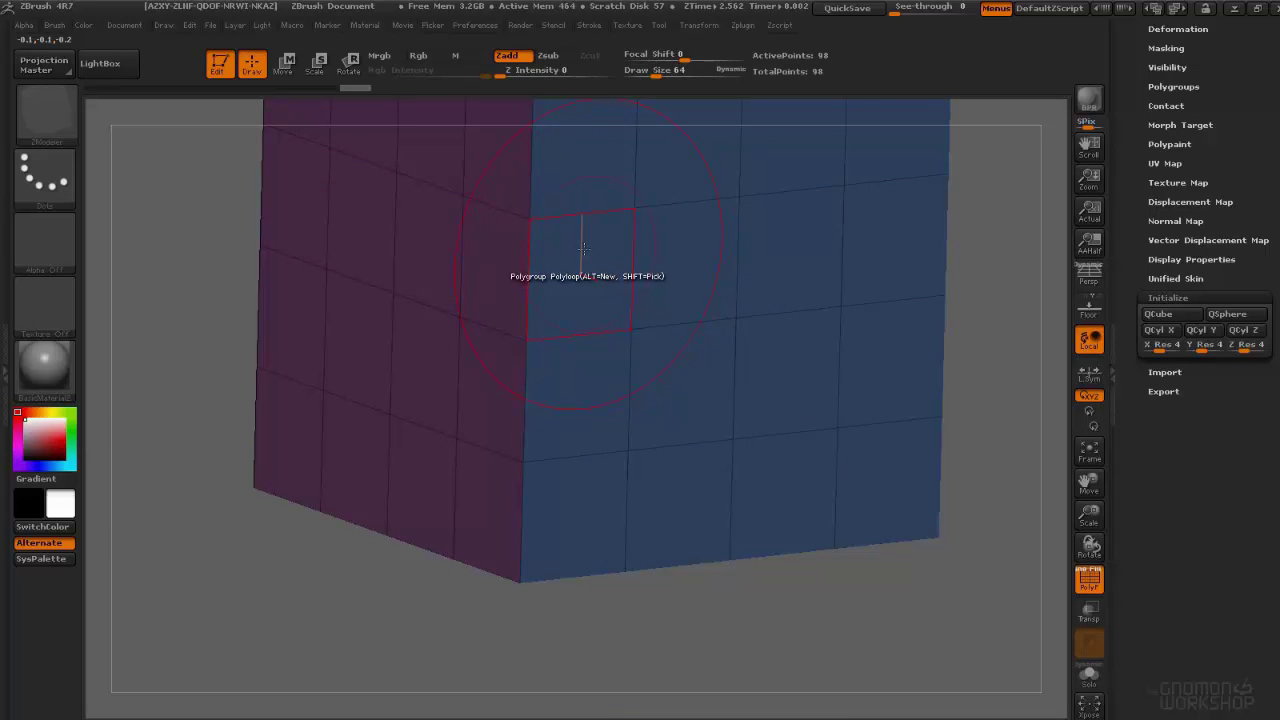
pyautogui.click(584, 248)
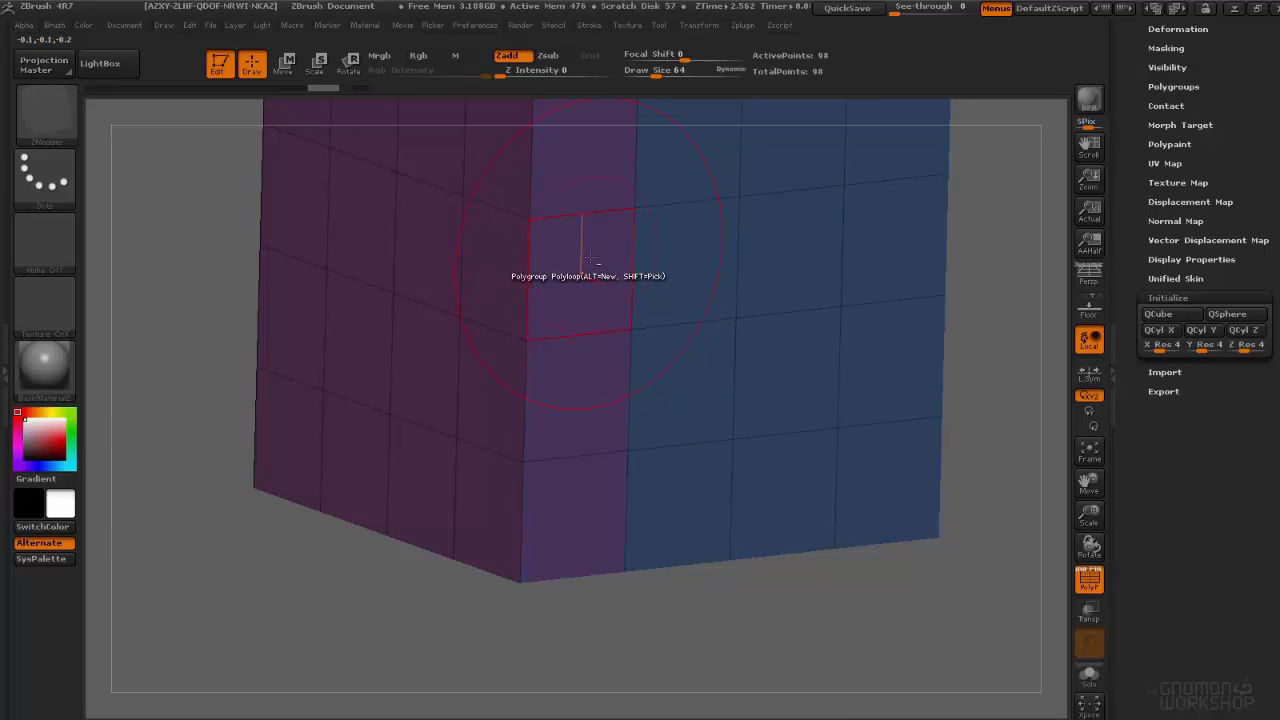
pyautogui.keyDown('ctrl'); pyautogui.moveTo(584, 248); pyautogui.dragTo(585, 241, button='right'); pyautogui.keyUp('ctrl')
pyautogui.hotkey('ctrl', 'z')
# Step: Try inserting edge loops through the cube's blue side, undoing each insertion
pyautogui.click(679, 235)
pyautogui.hotkey('ctrl', 'z')
pyautogui.click(690, 250)
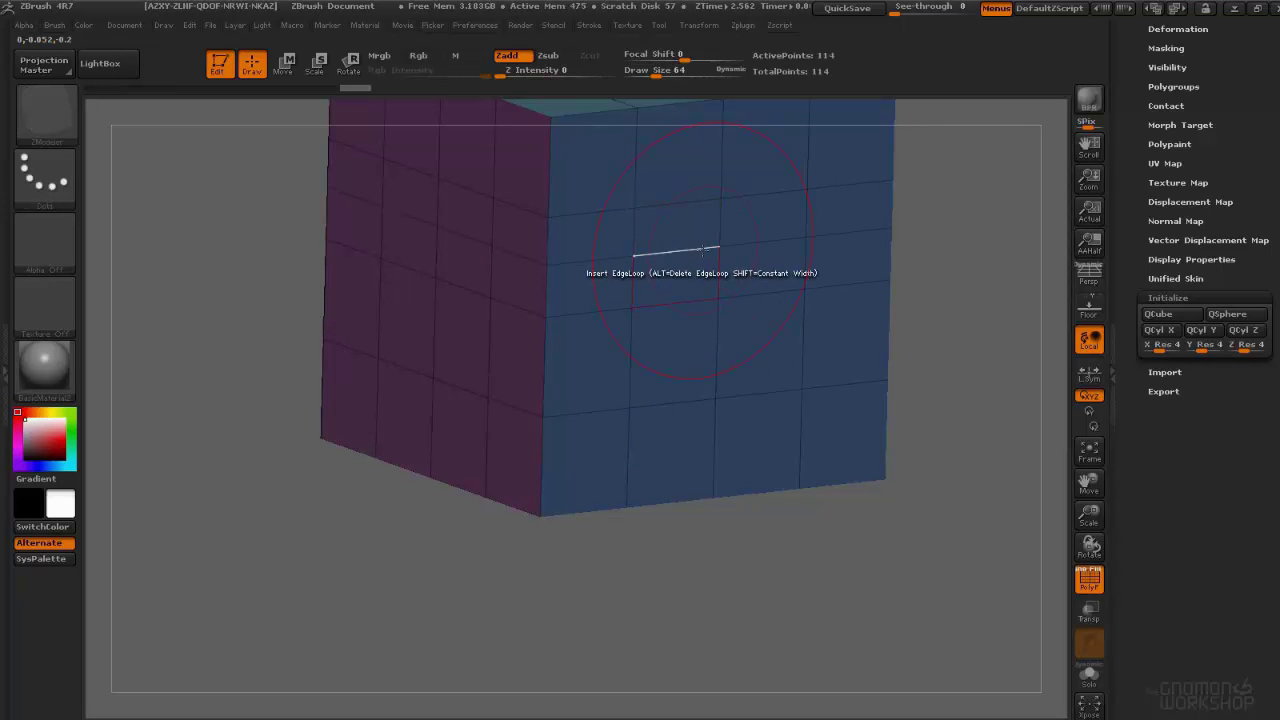
pyautogui.hotkey('ctrl', 'z')
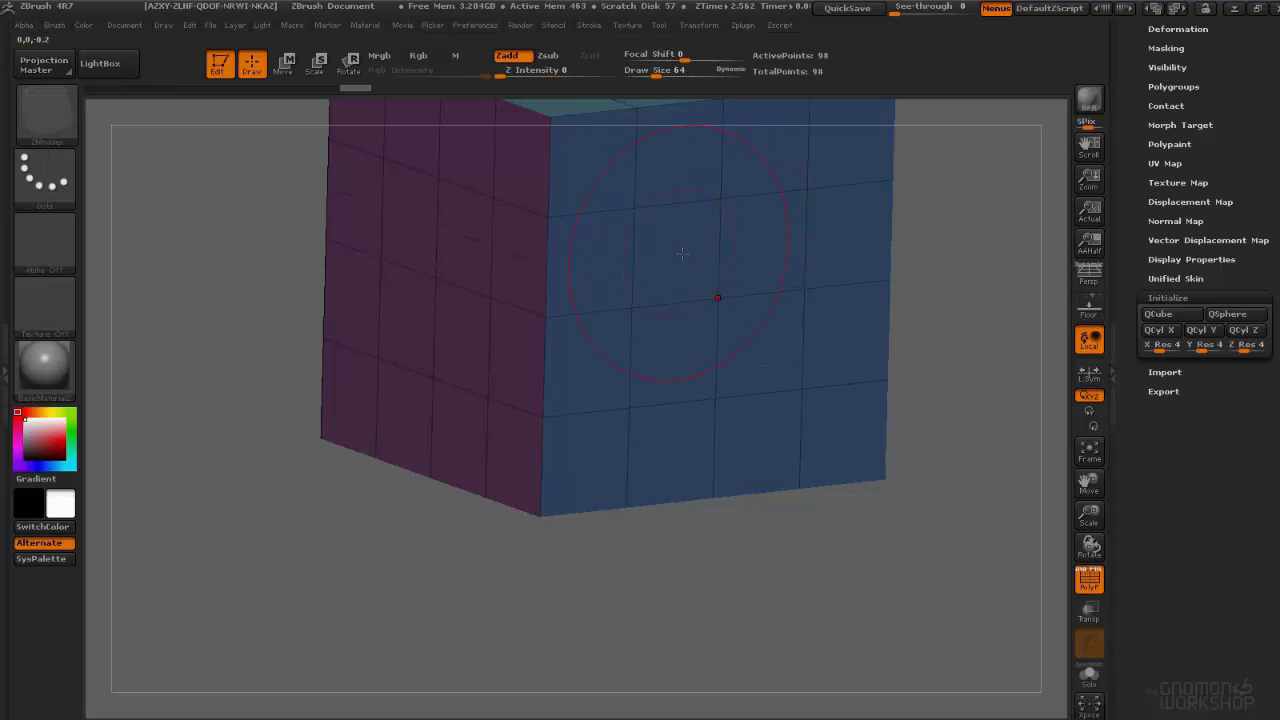
# Step: Review the ZModeler polygon and edge actions and their target options over the cube's blue side
pyautogui.hotkey('ctrl', 'z')
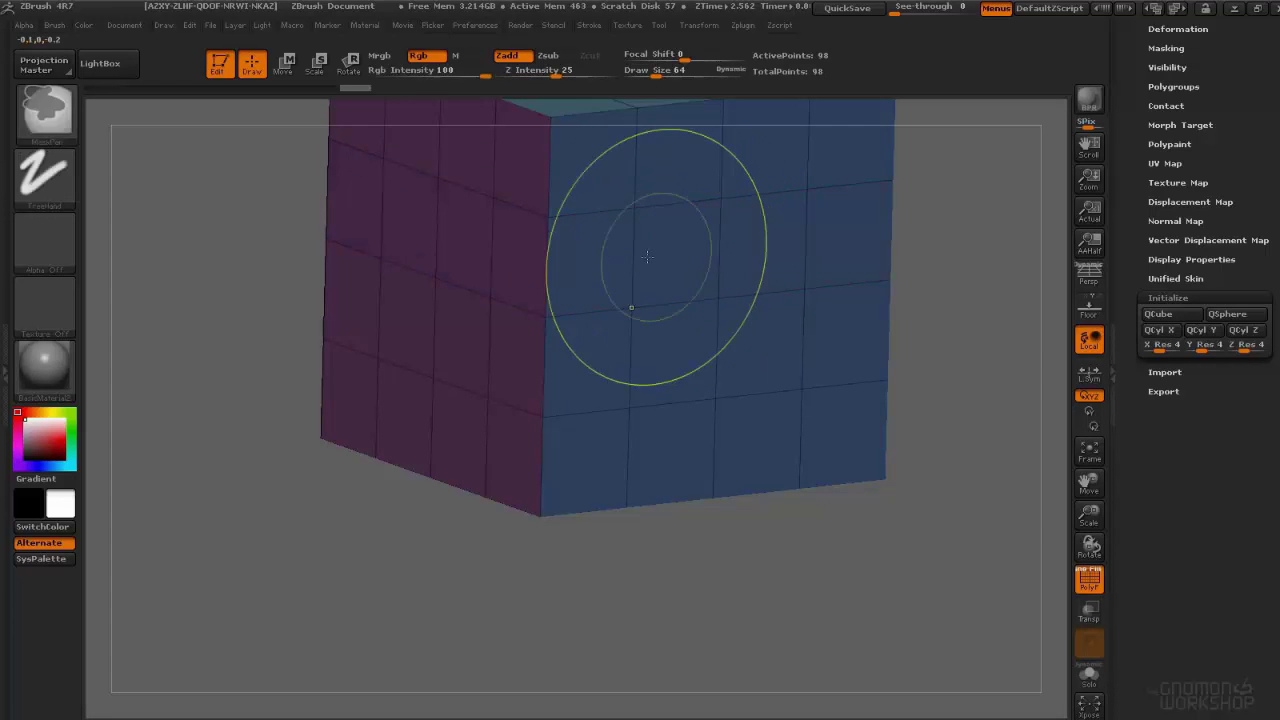
pyautogui.keyDown('alt'); pyautogui.moveTo(630, 230); pyautogui.dragTo(598, 277, button='right'); pyautogui.keyUp('alt')
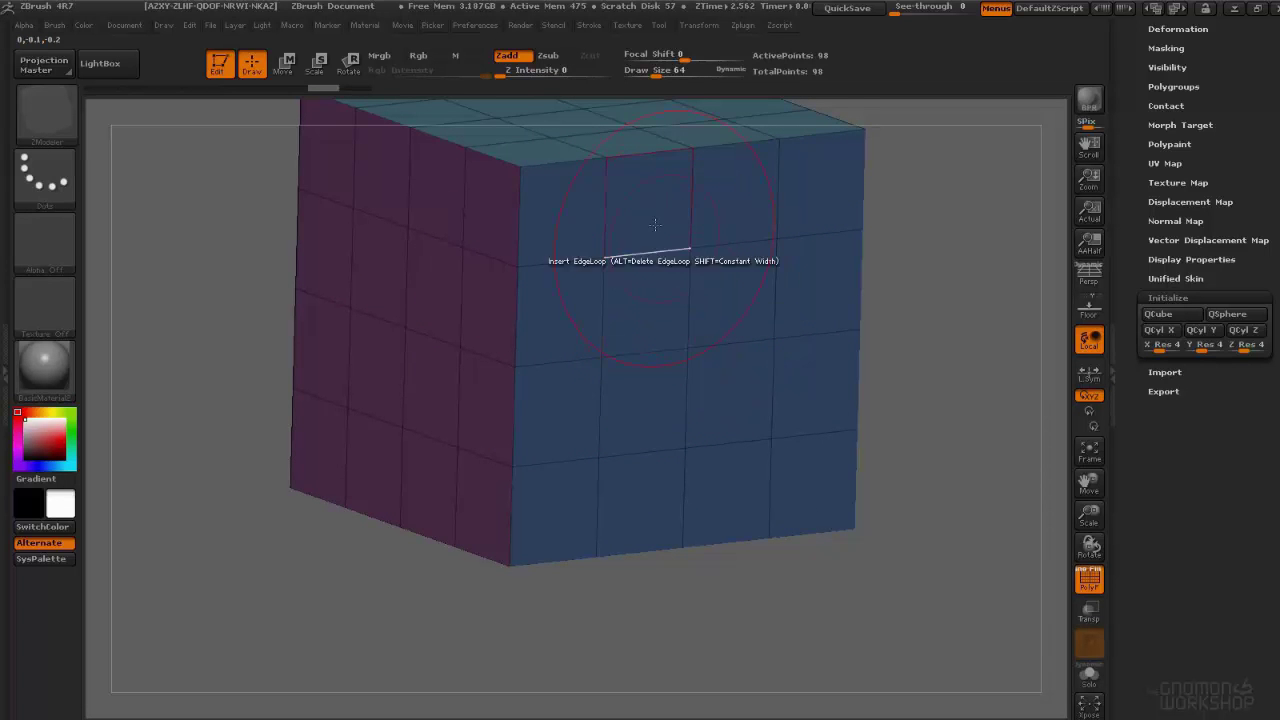
pyautogui.keyDown('alt'); pyautogui.moveTo(646, 209); pyautogui.dragTo(701, 260, button='right'); pyautogui.keyUp('alt')
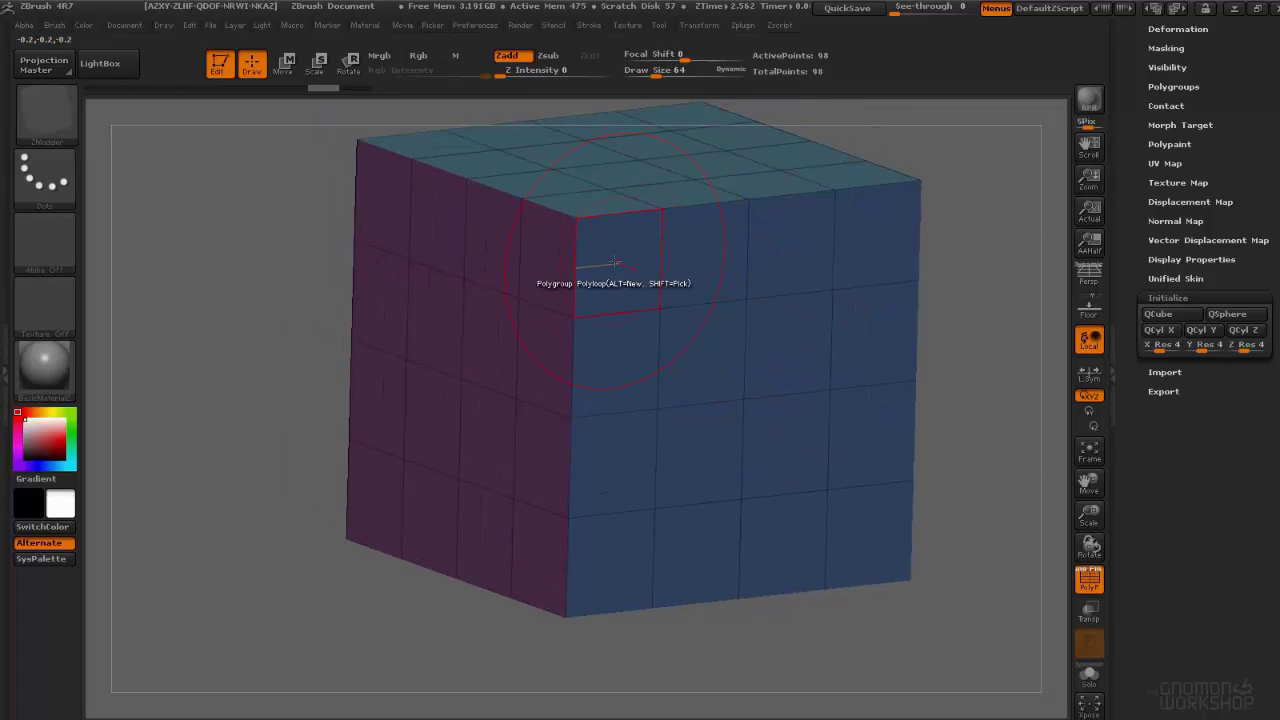
pyautogui.press('space')
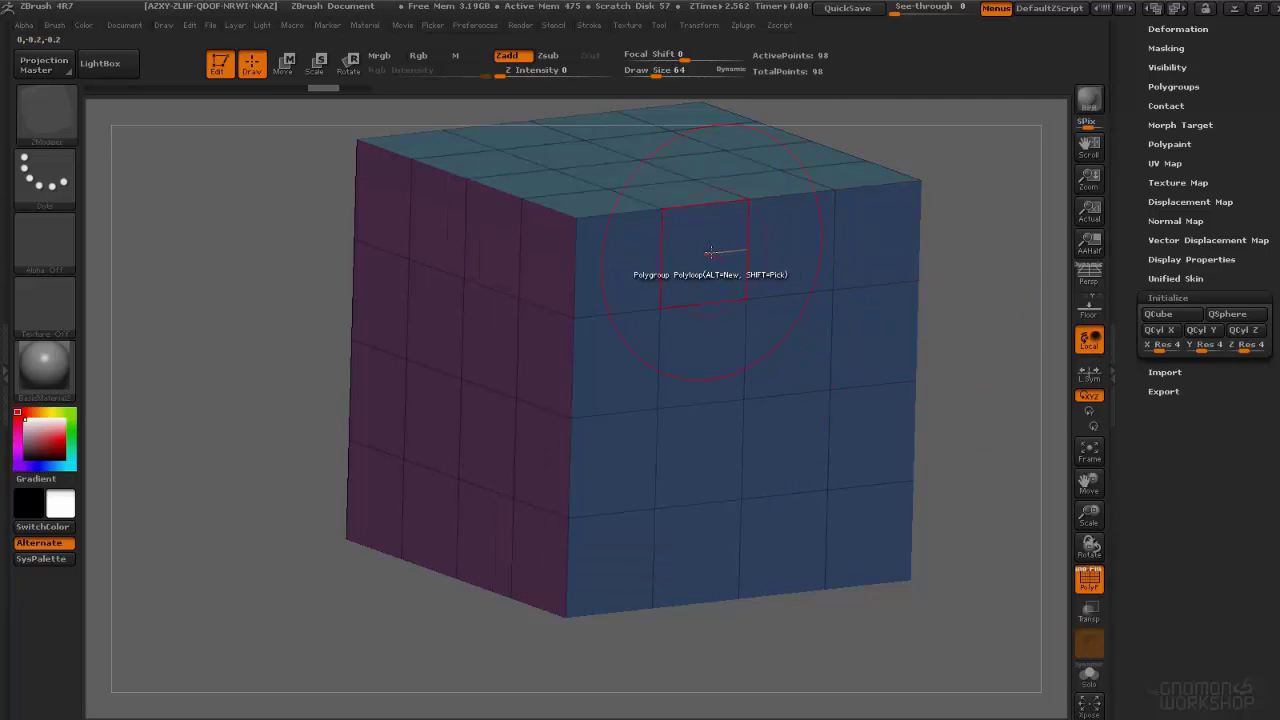
pyautogui.press('space')
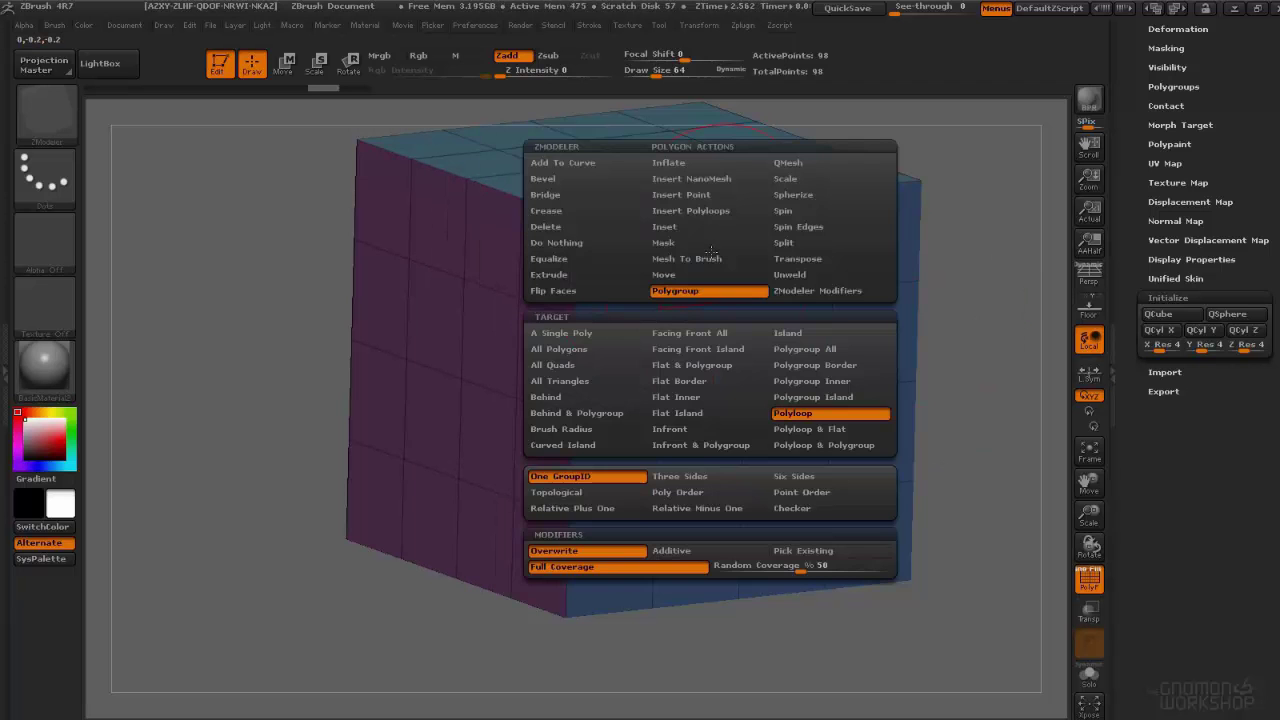
pyautogui.press('space')
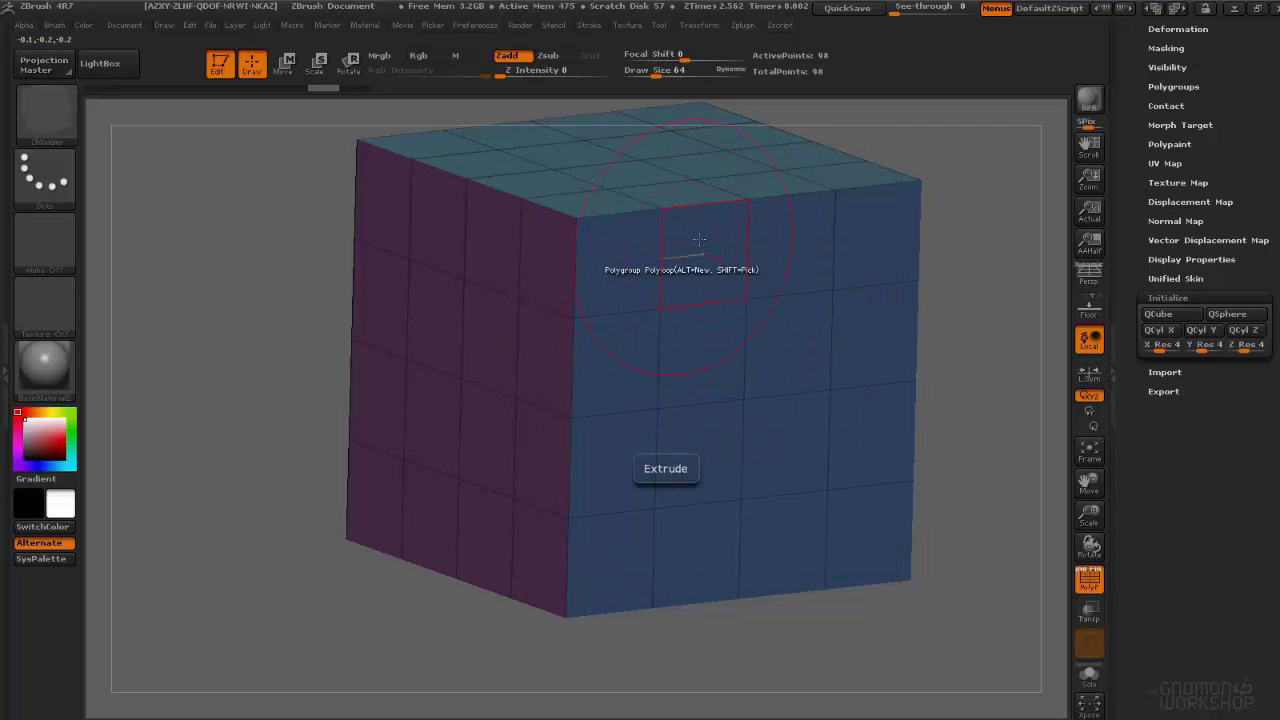
pyautogui.press('space')
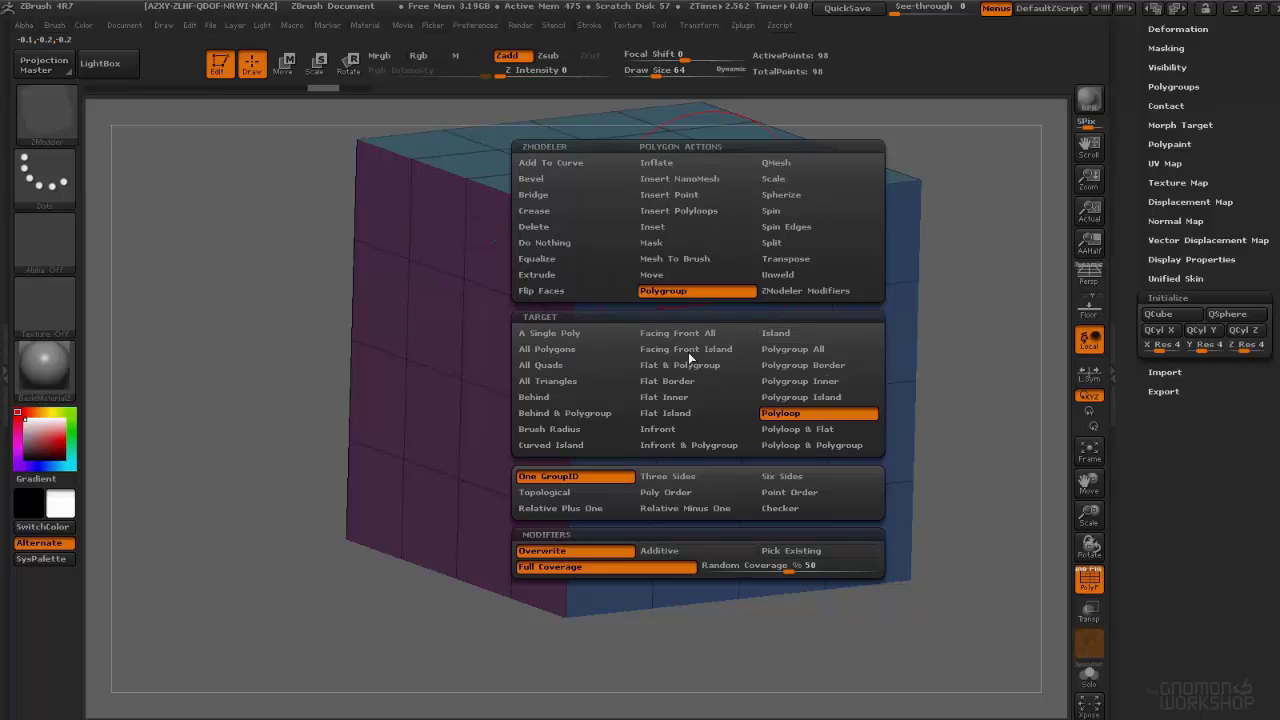
pyautogui.click(614, 513)
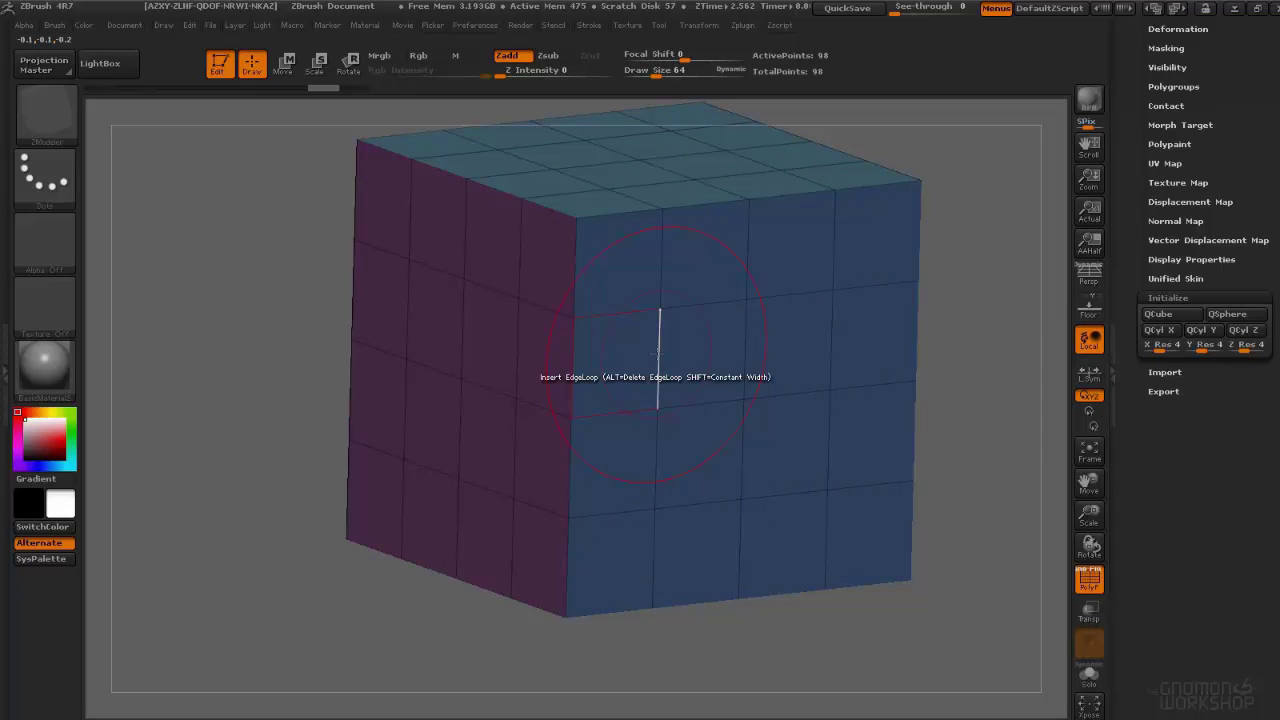
pyautogui.press('space')
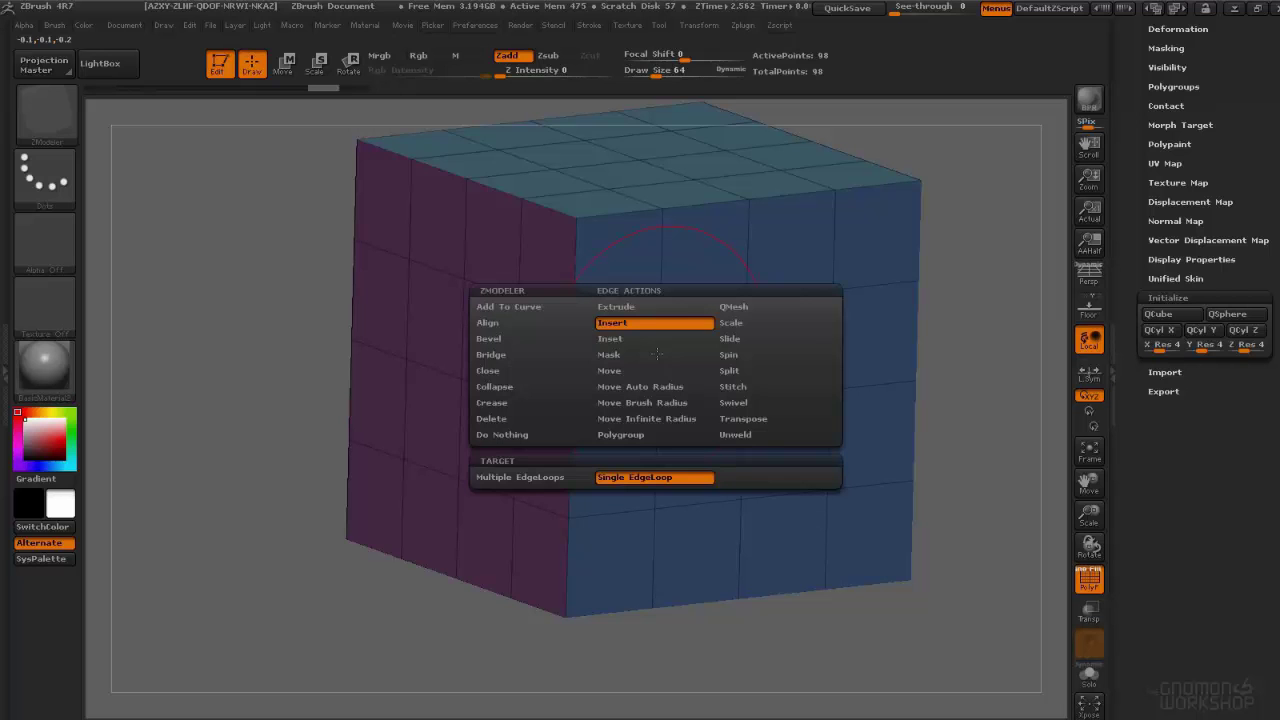
pyautogui.click(510, 476)
pyautogui.press('space')
pyautogui.press('space')
# Step: Flatten the cube into a thin slab using the transpose line in Move mode
pyautogui.keyDown('alt'); pyautogui.moveTo(950, 330); pyautogui.dragTo(843, 254); pyautogui.keyUp('alt')
pyautogui.moveTo(635, 247); pyautogui.dragTo(857, 286)
pyautogui.press('w')
pyautogui.moveTo(735, 450)
pyautogui.mouseDown()
pyautogui.moveTo(748, 286)
pyautogui.moveTo(735, 224)
pyautogui.moveTo(735, 396)
pyautogui.mouseUp()
pyautogui.moveTo(575, 160); pyautogui.dragTo(602, 256)
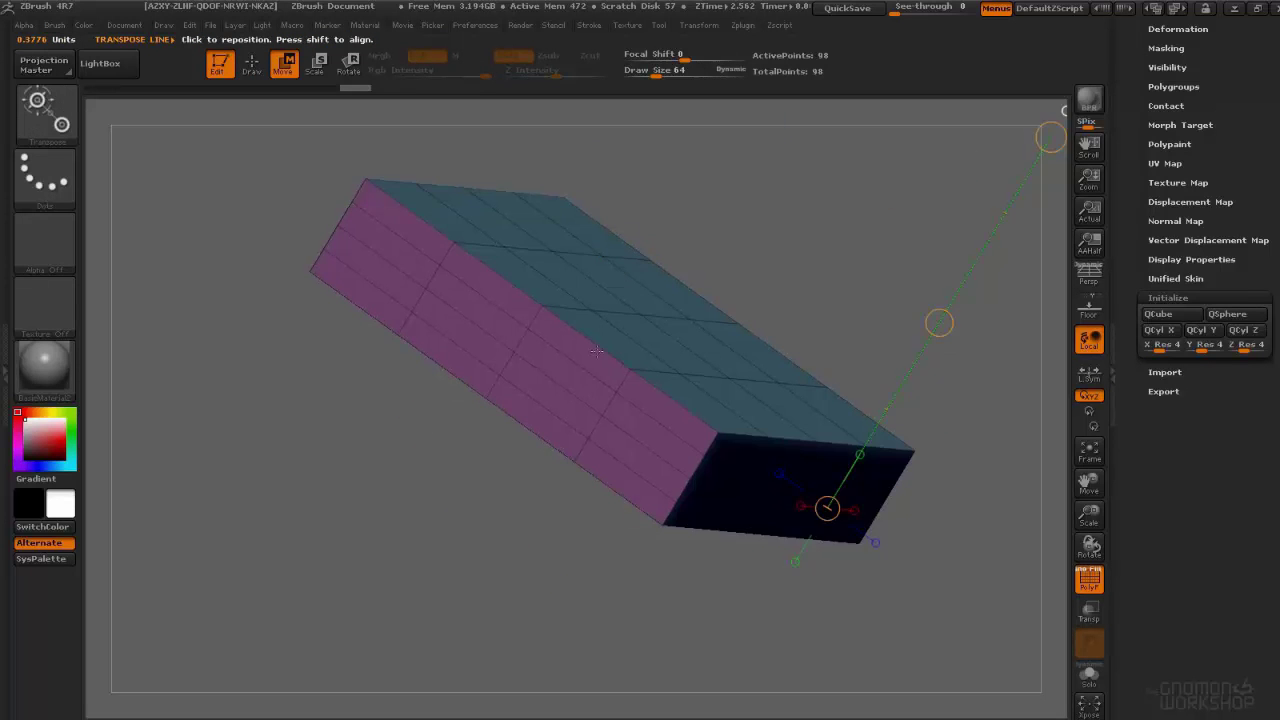
# Step: Delete the edge loops running around the slab's sides using the Delete edge action with EdgeLoop Complete as the target
pyautogui.keyDown('alt'); pyautogui.moveTo(593, 362); pyautogui.dragTo(547, 386); pyautogui.keyUp('alt')
pyautogui.press('q')
pyautogui.moveTo(544, 381); pyautogui.dragTo(507, 392, button='right')
pyautogui.moveTo(507, 392)
pyautogui.keyDown('alt'); pyautogui.mouseDown(button='right')
pyautogui.moveTo(602, 260)
pyautogui.moveTo(571, 280)
pyautogui.mouseUp(button='right'); pyautogui.keyUp('alt')
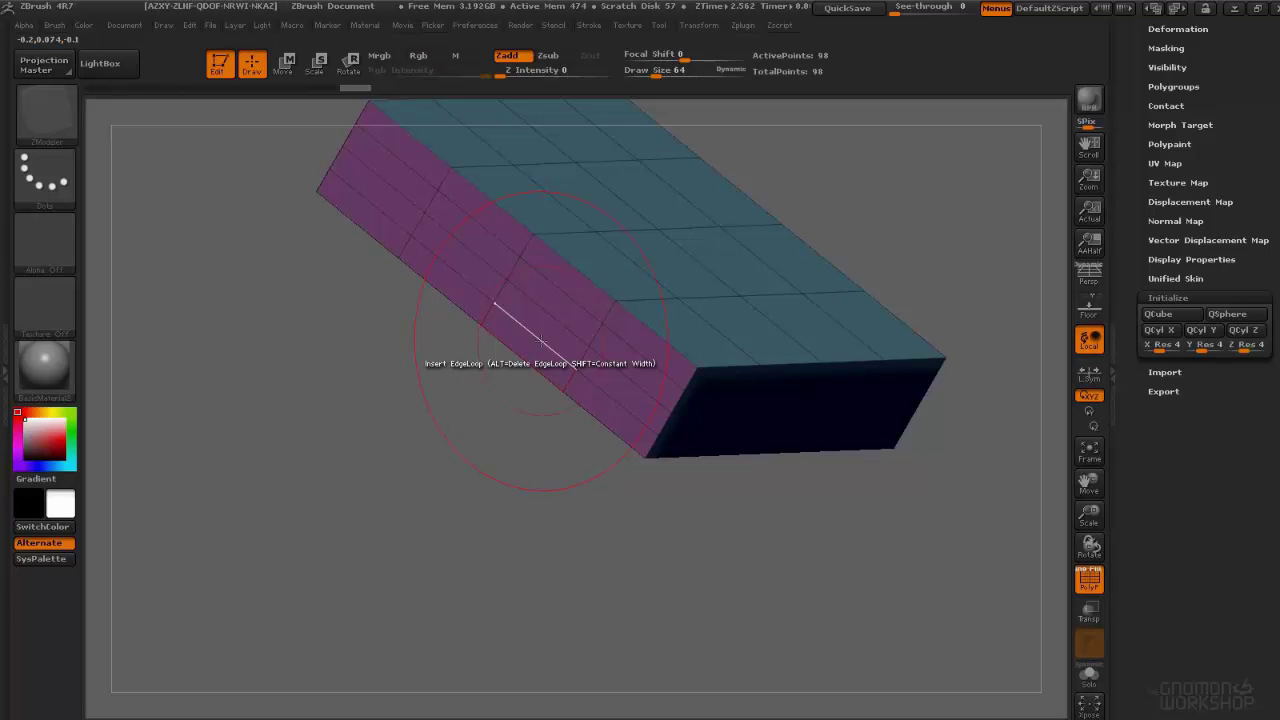
pyautogui.press('space')
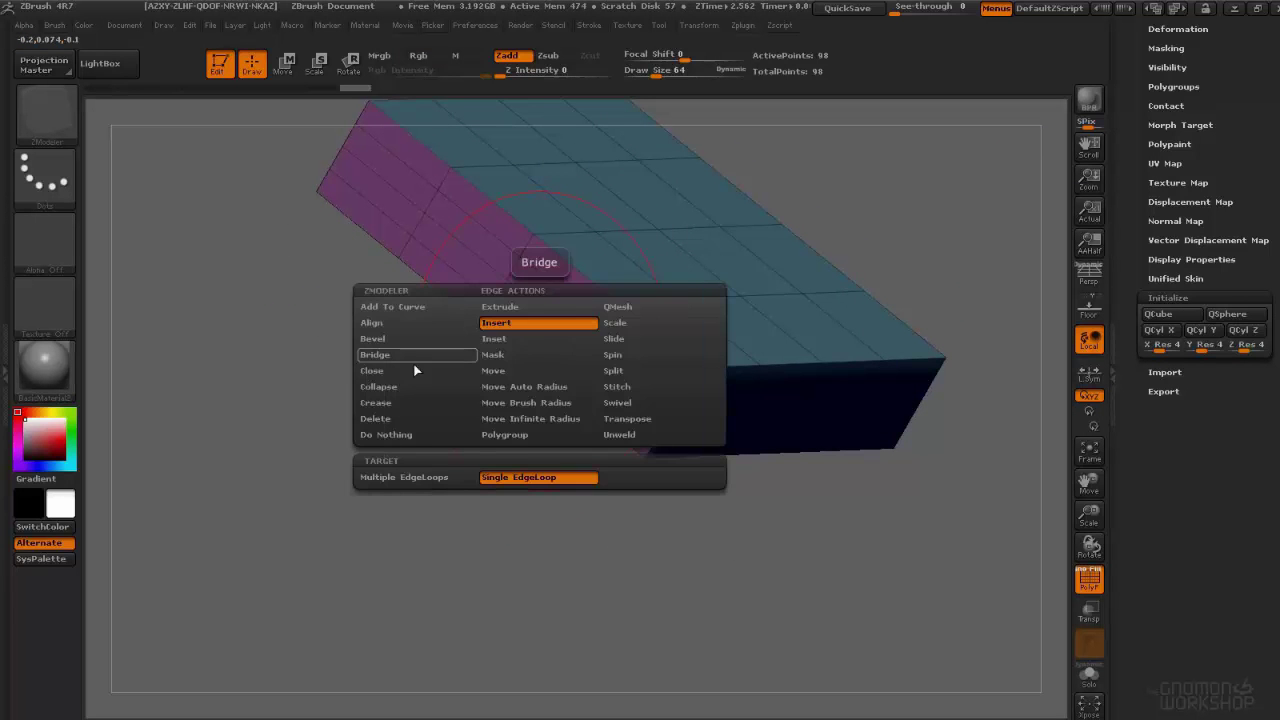
pyautogui.click(396, 419)
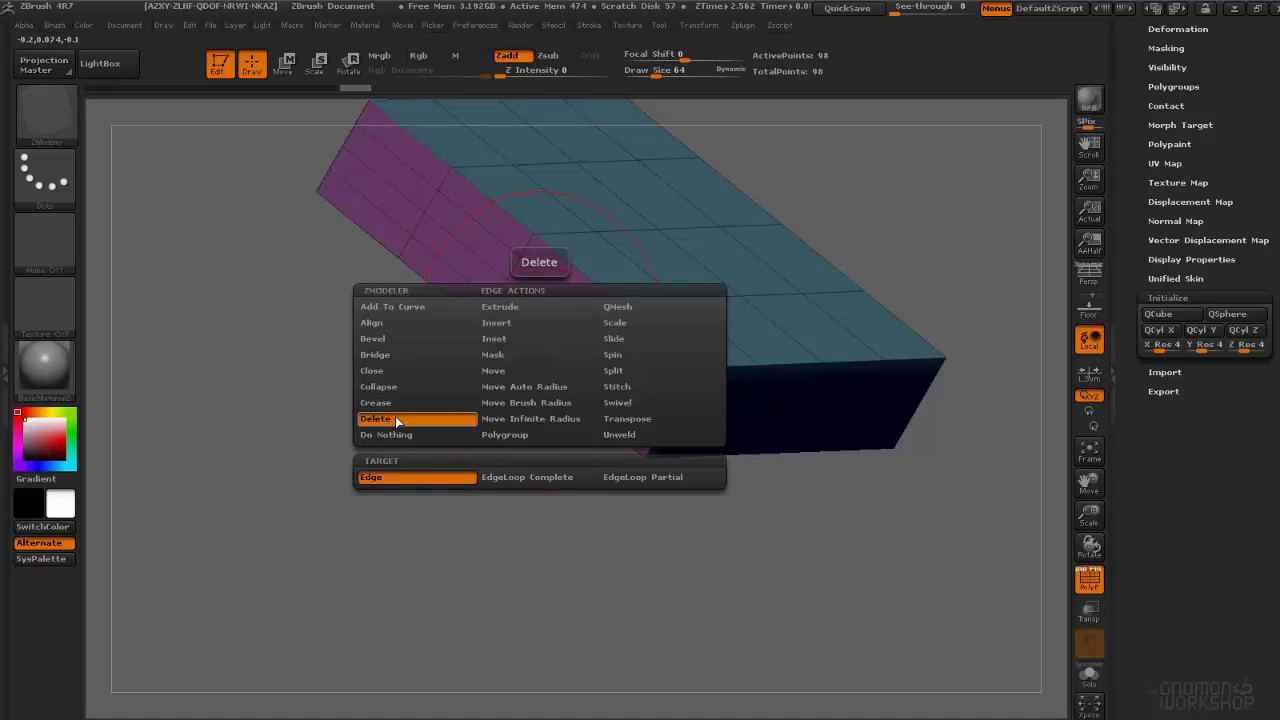
pyautogui.click(522, 479)
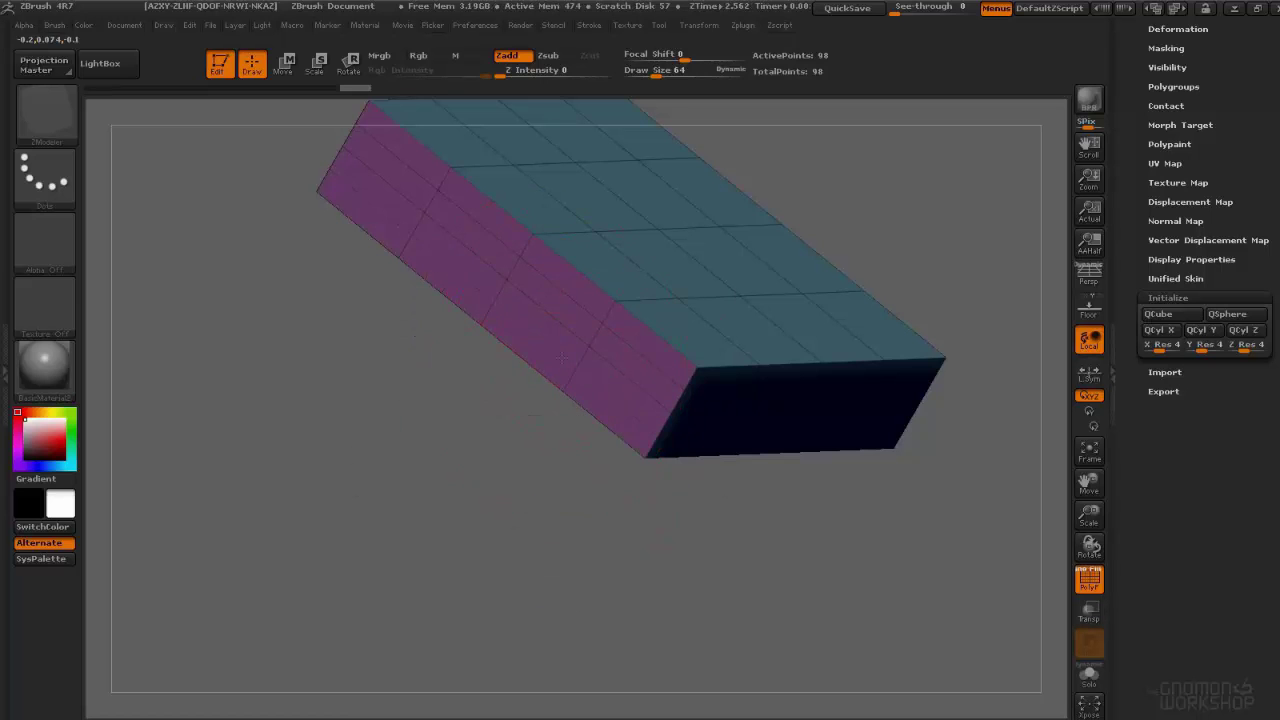
pyautogui.click(576, 308)
pyautogui.keyDown('alt'); pyautogui.moveTo(765, 215); pyautogui.dragTo(608, 223); pyautogui.keyUp('alt')
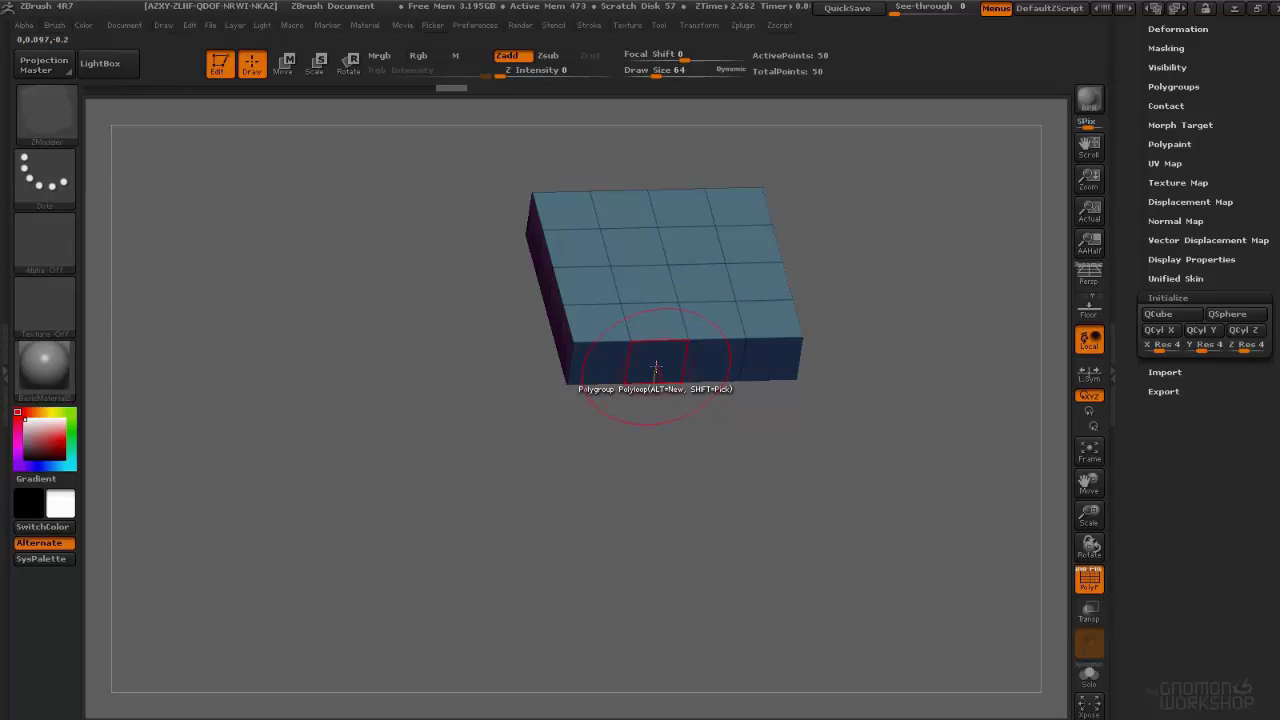
# Step: Assign the whole slab to a single polygroup and set the Polygroup action's target to A Single Poly
pyautogui.hotkey('ctrl', 'w')
pyautogui.moveTo(690, 384)
pyautogui.mouseDown()
pyautogui.moveTo(680, 290)
pyautogui.moveTo(645, 235)
pyautogui.moveTo(620, 234)
pyautogui.moveTo(698, 379)
pyautogui.moveTo(625, 300)
pyautogui.moveTo(690, 365)
pyautogui.moveTo(680, 347)
pyautogui.mouseUp()
pyautogui.press('space')
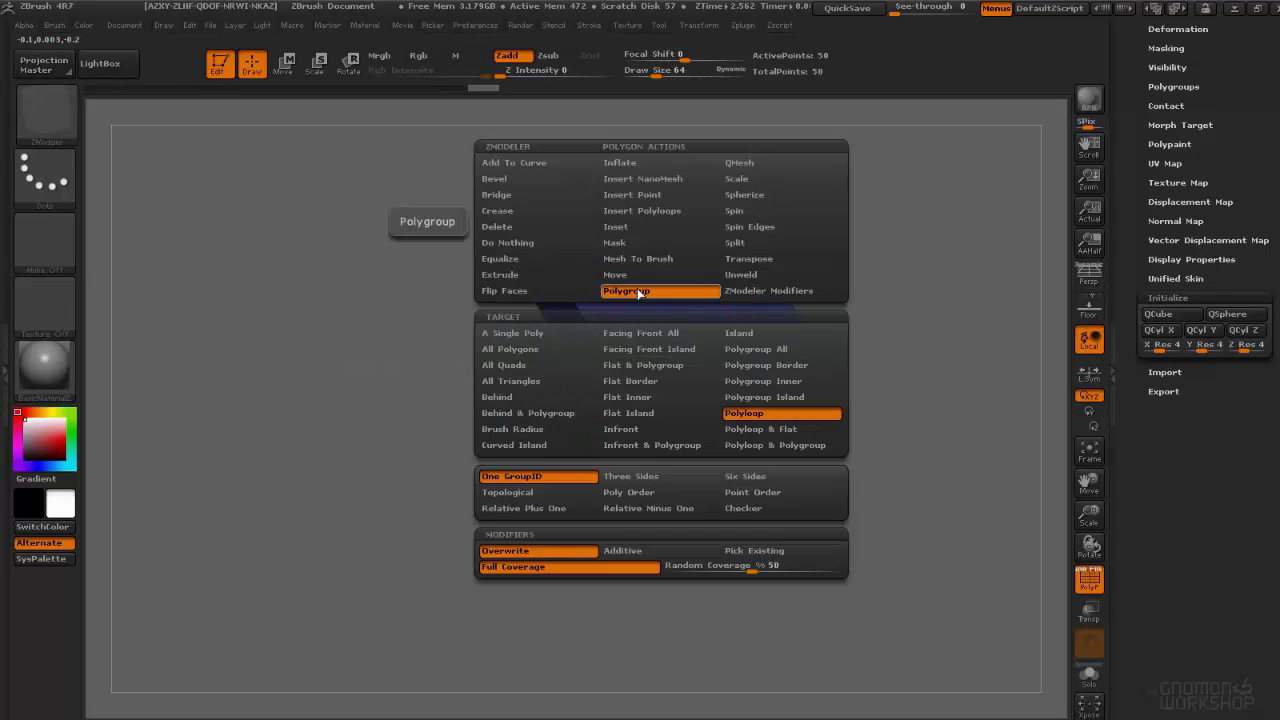
pyautogui.click(553, 333)
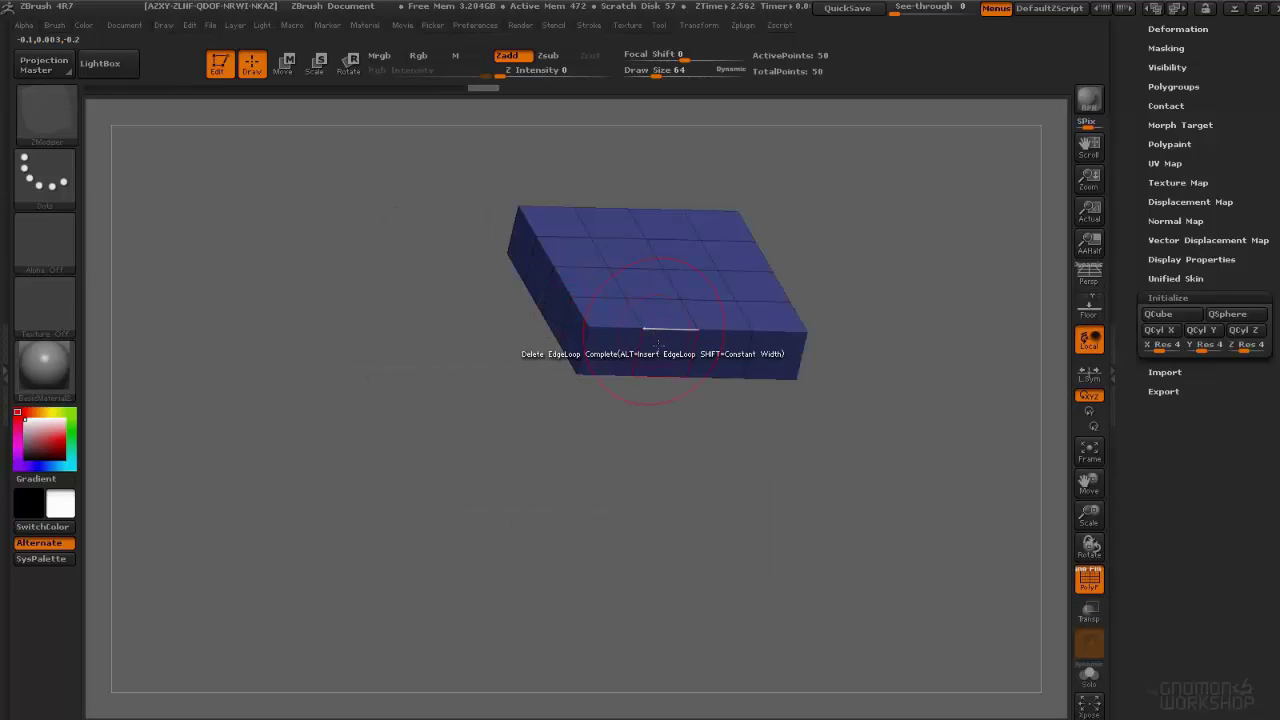
pyautogui.moveTo(735, 350); pyautogui.dragTo(742, 324, button='right')
pyautogui.moveTo(748, 323); pyautogui.dragTo(685, 408)
pyautogui.hotkey('ctrl', 'w')
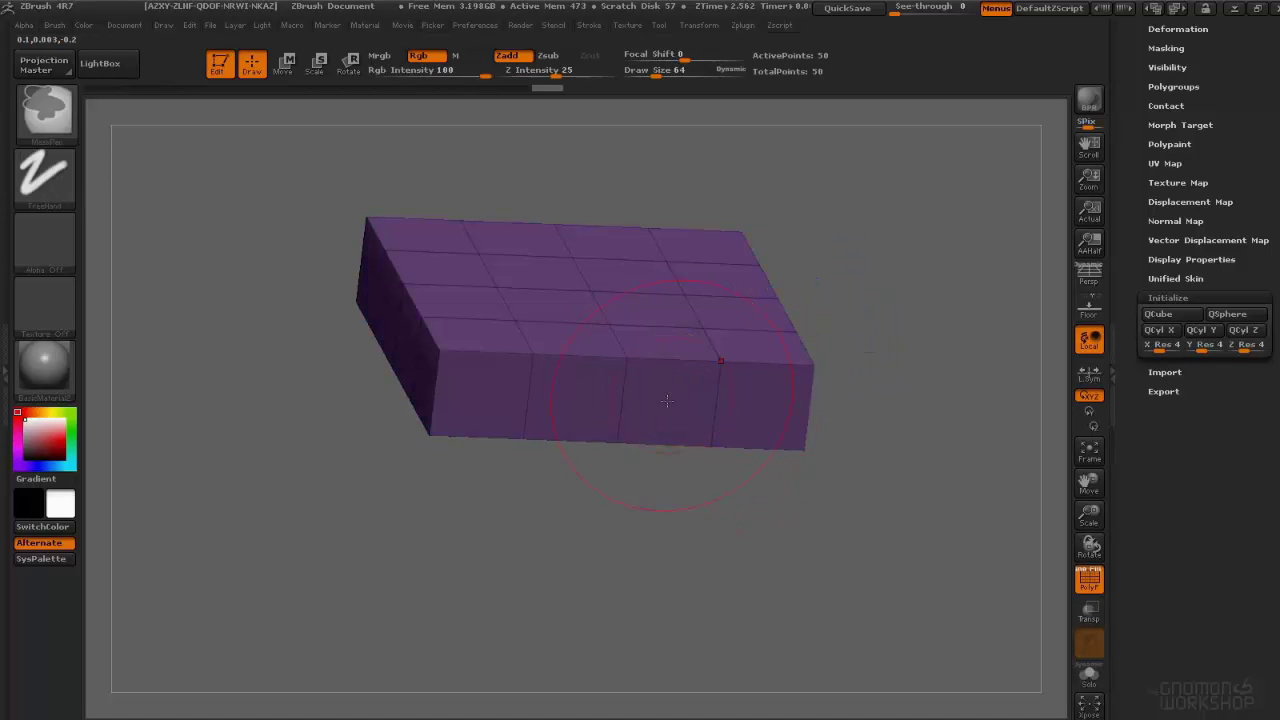
pyautogui.hotkey('ctrl', 'w')
pyautogui.hotkey('ctrl', 'w')
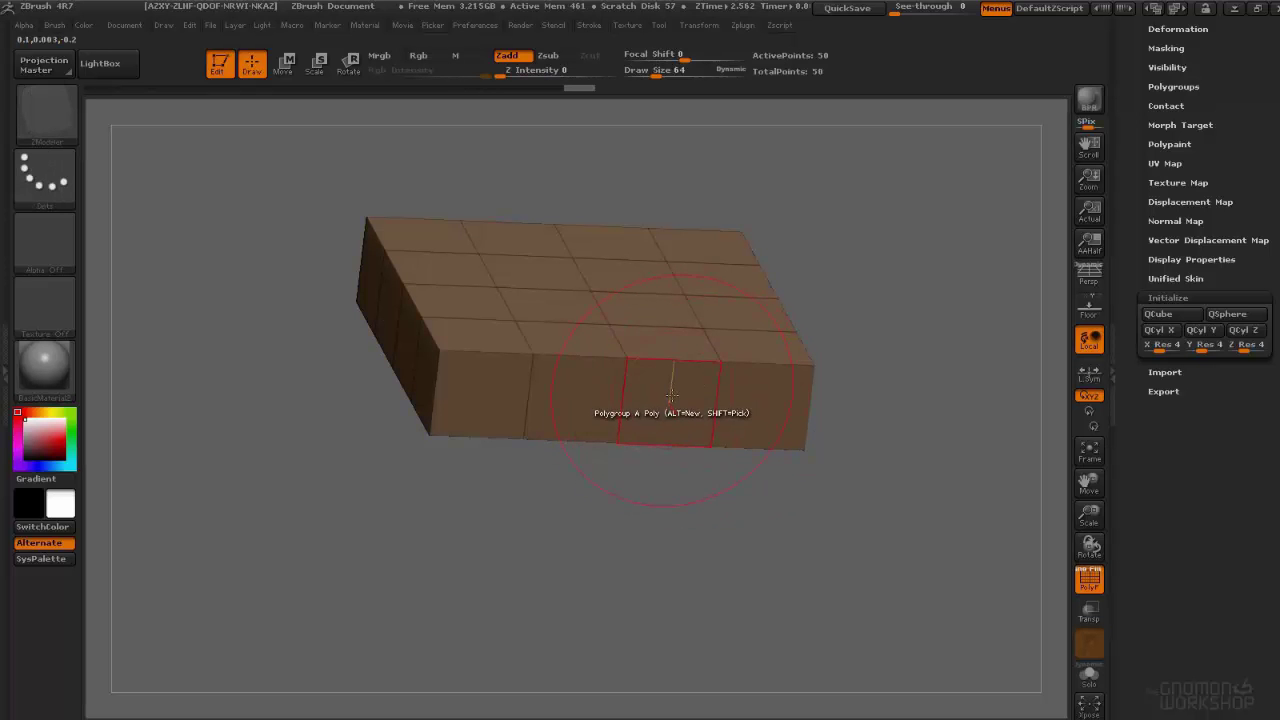
# Step: Assign one shared new polygroup to the two middle polygons on each of the slab's four sides
pyautogui.click(672, 401)
pyautogui.click(585, 400)
pyautogui.moveTo(600, 480)
pyautogui.mouseDown()
pyautogui.moveTo(482, 395)
pyautogui.moveTo(436, 392)
pyautogui.mouseUp()
pyautogui.click(616, 373)
pyautogui.click(706, 343)
pyautogui.moveTo(735, 440); pyautogui.dragTo(635, 313)
pyautogui.click(700, 288)
pyautogui.moveTo(668, 420); pyautogui.dragTo(741, 346)
pyautogui.click(945, 318)
pyautogui.keyDown('alt'); pyautogui.moveTo(930, 435); pyautogui.dragTo(737, 494); pyautogui.keyUp('alt')
pyautogui.click(829, 361)
# Step: Try adding a temporary selection of large-face polygons to the side polygroup, then undo the selection and regrouping
pyautogui.moveTo(640, 314)
pyautogui.mouseDown()
pyautogui.moveTo(670, 400)
pyautogui.moveTo(615, 240)
pyautogui.moveTo(430, 225)
pyautogui.moveTo(548, 143)
pyautogui.mouseUp()
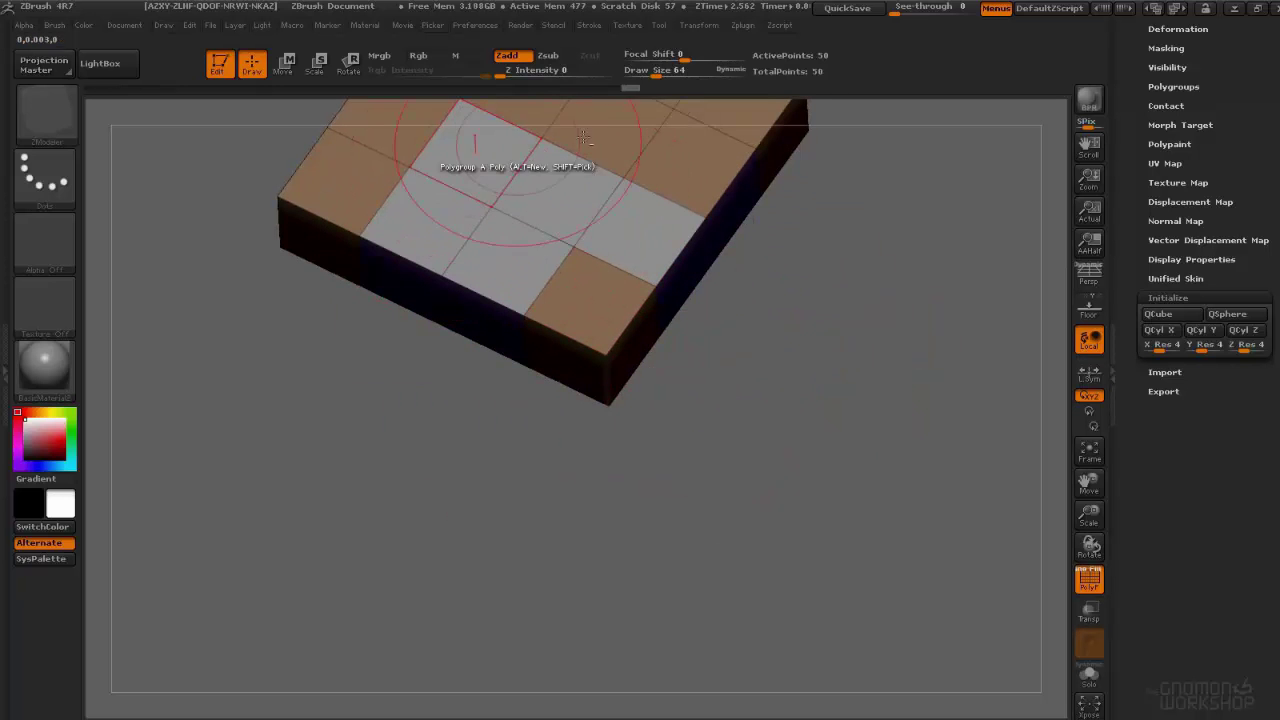
pyautogui.keyDown('alt'); pyautogui.click(618, 129); pyautogui.keyUp('alt')
pyautogui.keyDown('alt'); pyautogui.click(690, 158); pyautogui.keyUp('alt')
pyautogui.moveTo(606, 237); pyautogui.dragTo(580, 205, button='right')
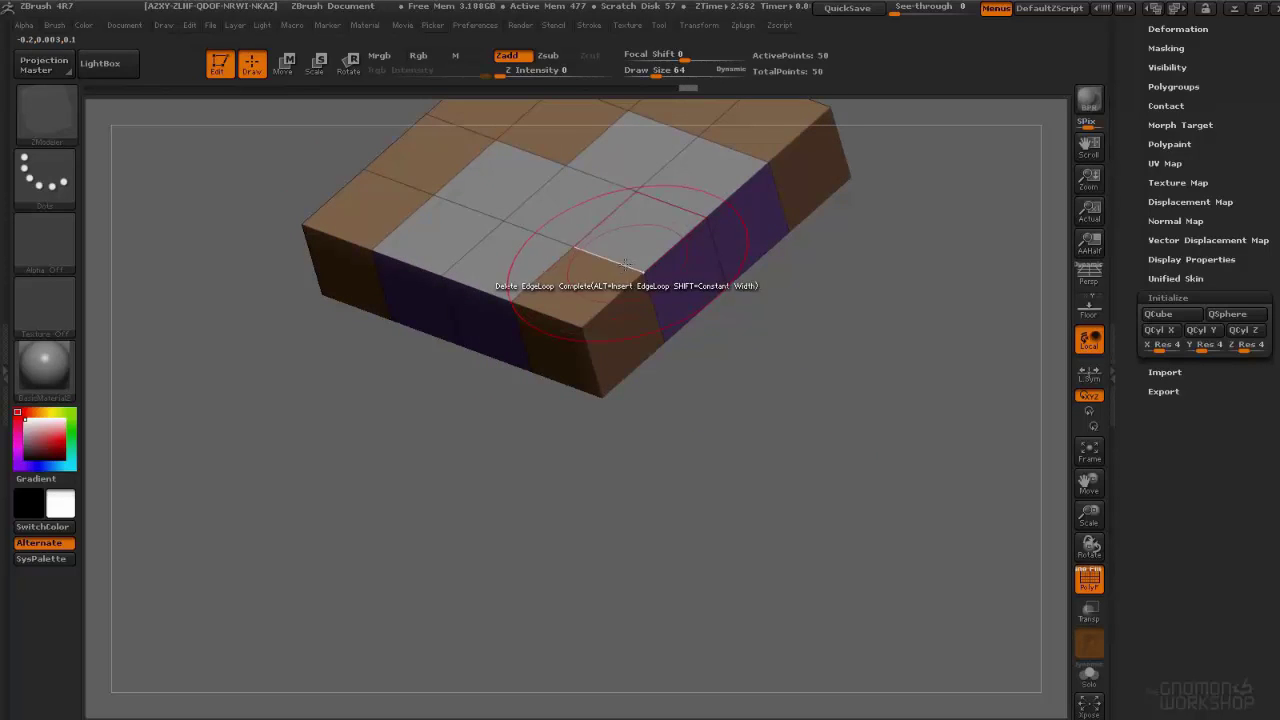
pyautogui.click(687, 288)
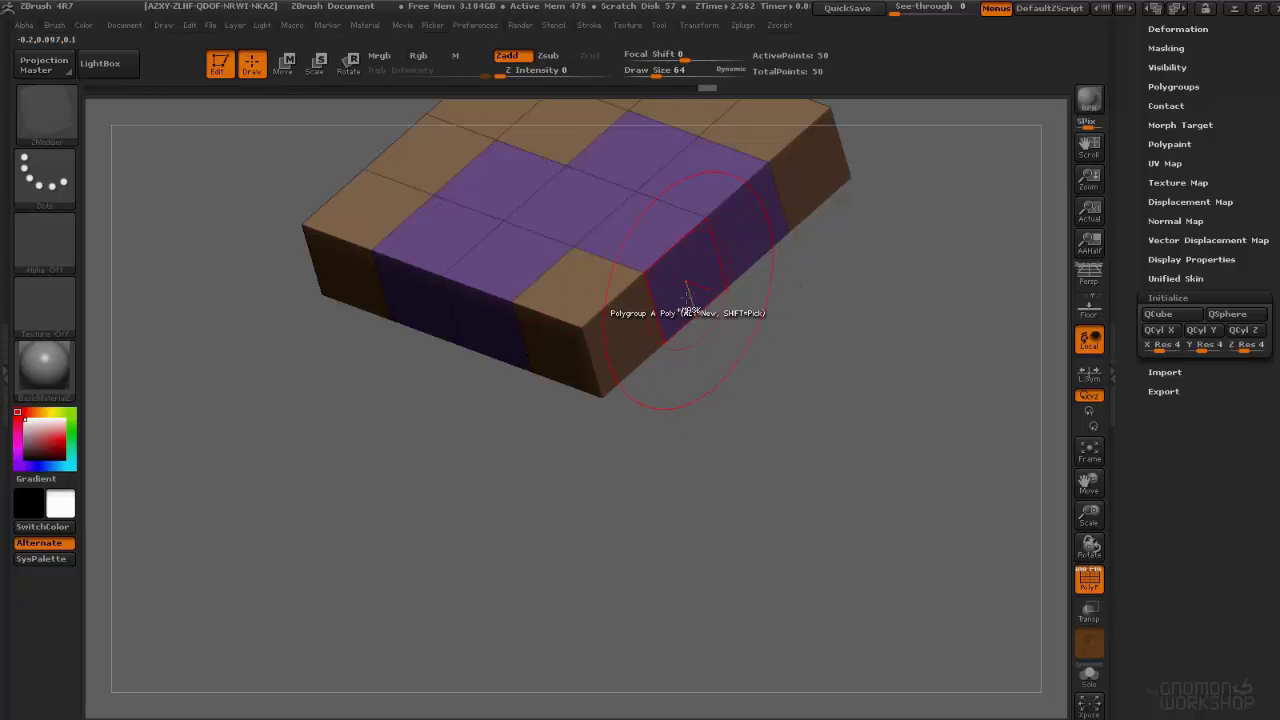
pyautogui.hotkey('ctrl', 'z')
pyautogui.hotkey('ctrl', 'z')
pyautogui.hotkey('ctrl', 'z')
pyautogui.hotkey('ctrl', 'z')
pyautogui.hotkey('ctrl', 'z')
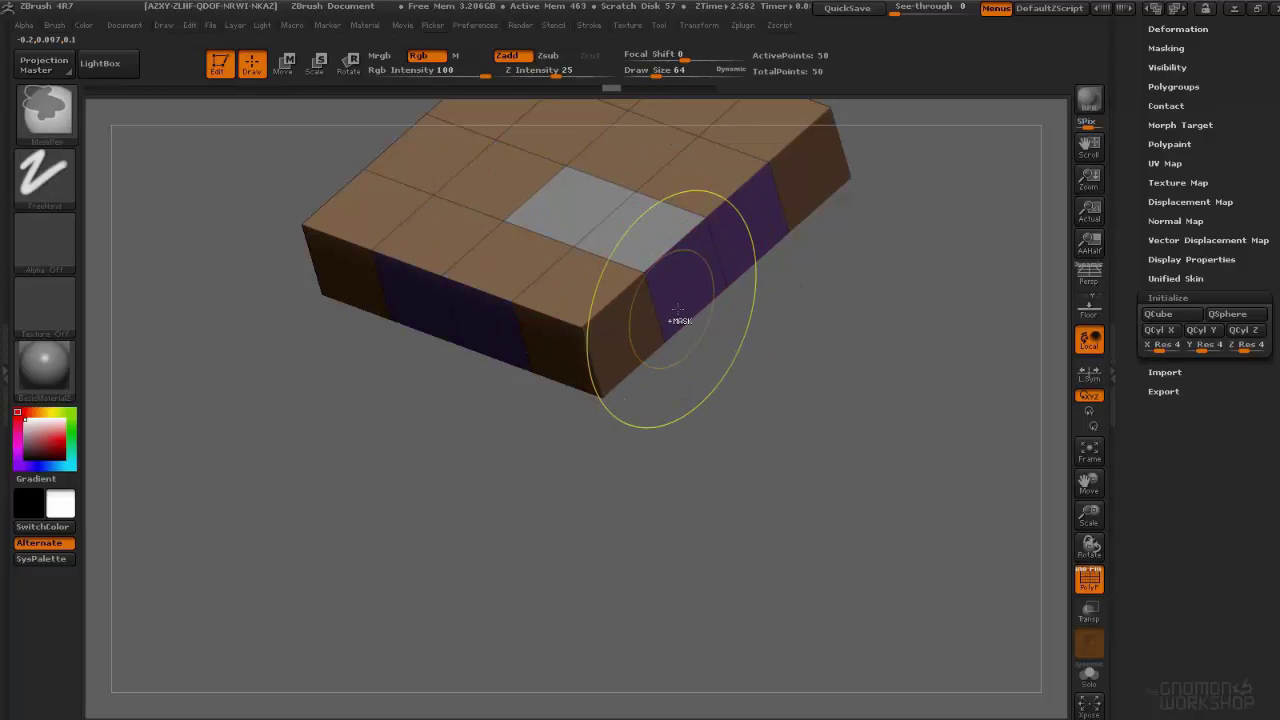
pyautogui.hotkey('ctrl', 'z')
pyautogui.hotkey('ctrl', 'z')
# Step: Extrude the grouped side polygons outward into four arms using the QMesh action with Polygroup All as the target
pyautogui.moveTo(763, 300)
pyautogui.mouseDown()
pyautogui.moveTo(943, 337)
pyautogui.moveTo(831, 383)
pyautogui.mouseUp()
pyautogui.moveTo(831, 383); pyautogui.dragTo(600, 290, button='right')
pyautogui.moveTo(640, 245); pyautogui.dragTo(725, 400, button='right')
pyautogui.keyDown('alt'); pyautogui.moveTo(725, 195); pyautogui.dragTo(711, 315, button='right'); pyautogui.keyUp('alt')
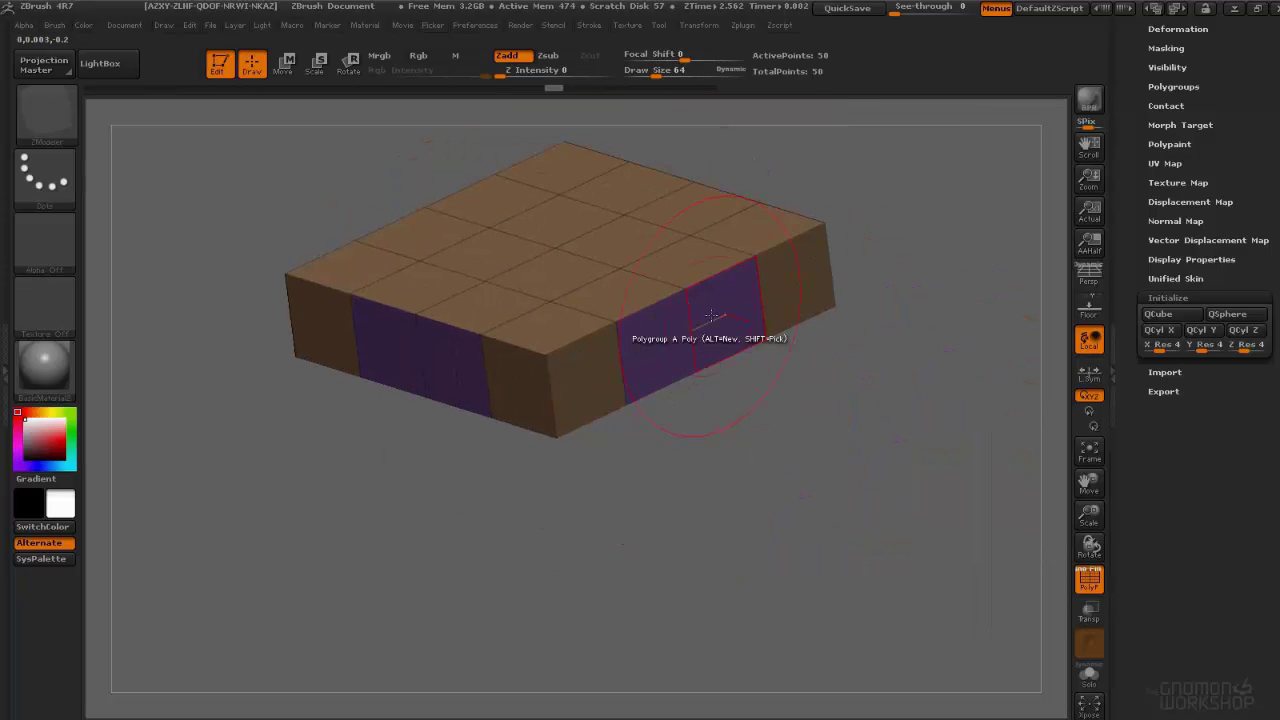
pyautogui.press('space')
pyautogui.click(793, 162)
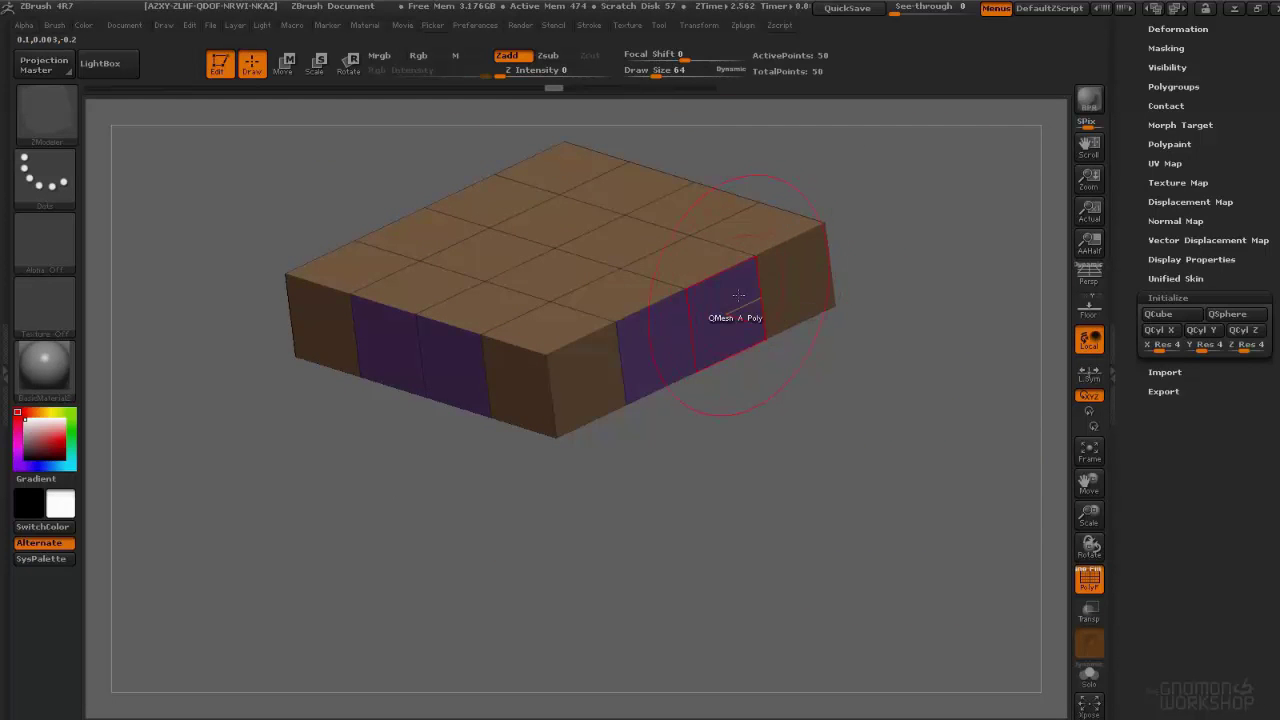
pyautogui.press('space')
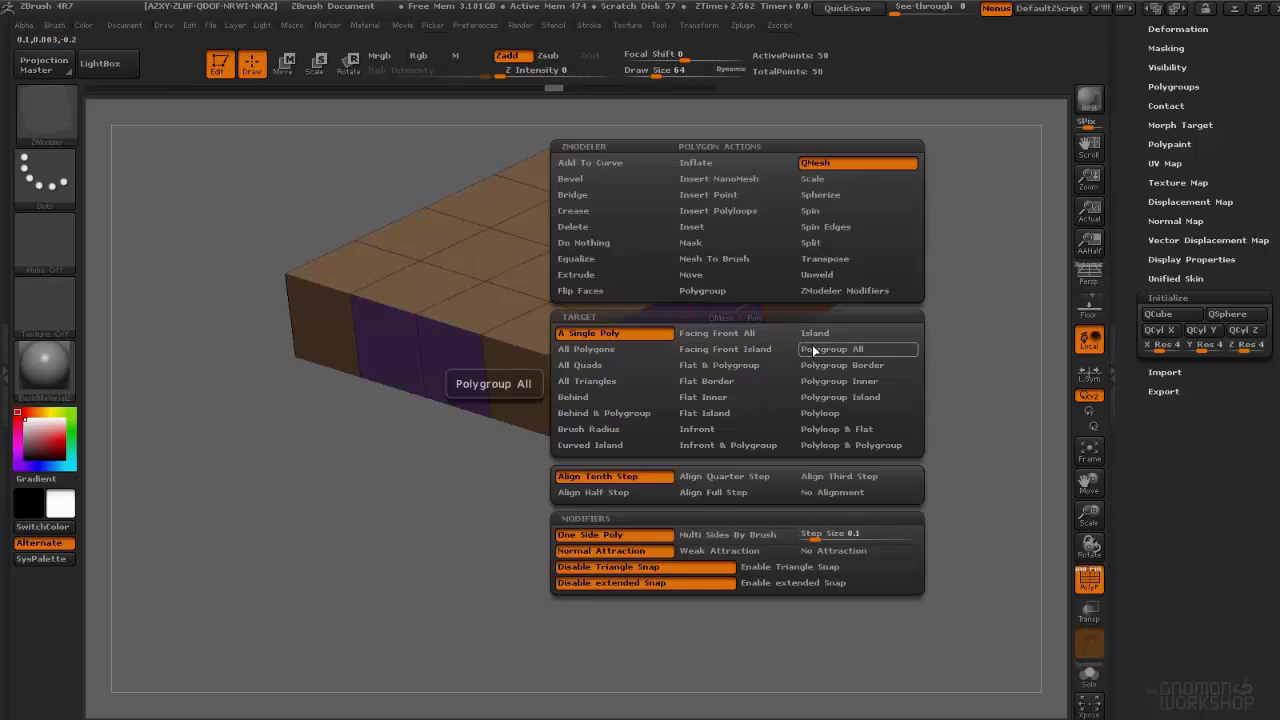
pyautogui.click(815, 350)
pyautogui.moveTo(690, 345); pyautogui.dragTo(998, 516)
# Step: Scale down the four arm ends using the Scale action with Polygroup All as the target and Polygon Center as the pivot
pyautogui.press('space')
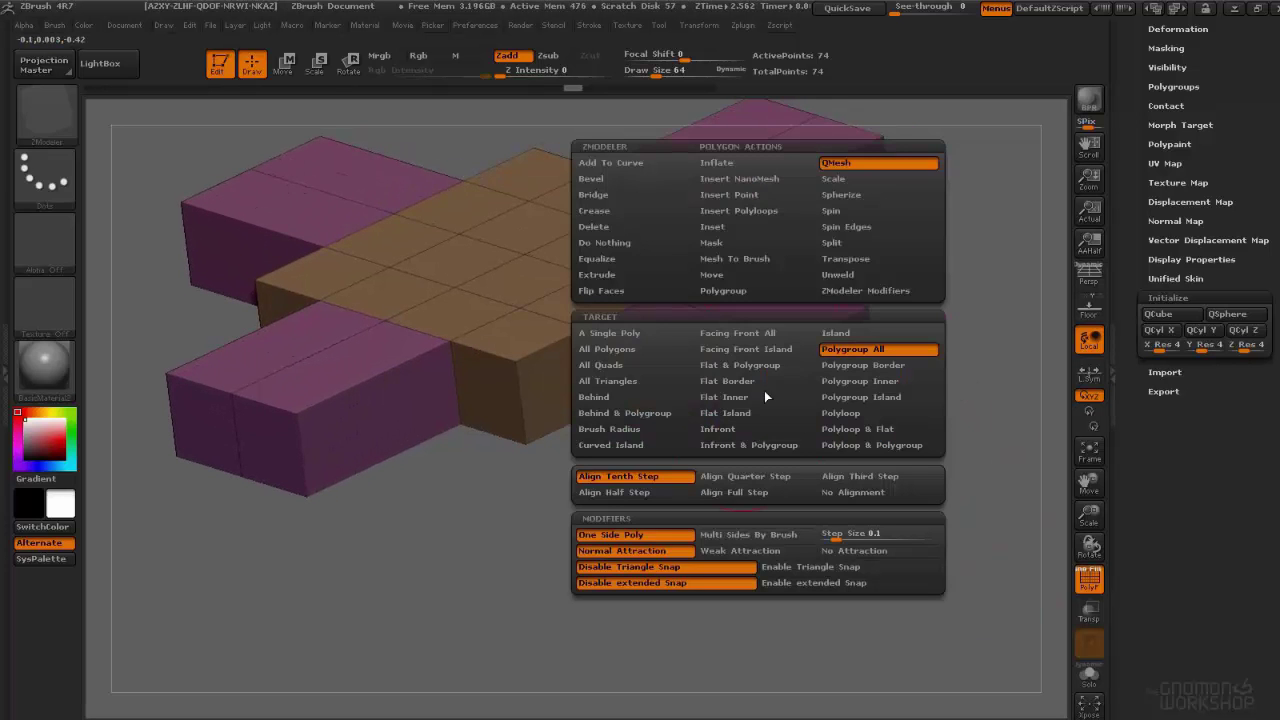
pyautogui.click(850, 182)
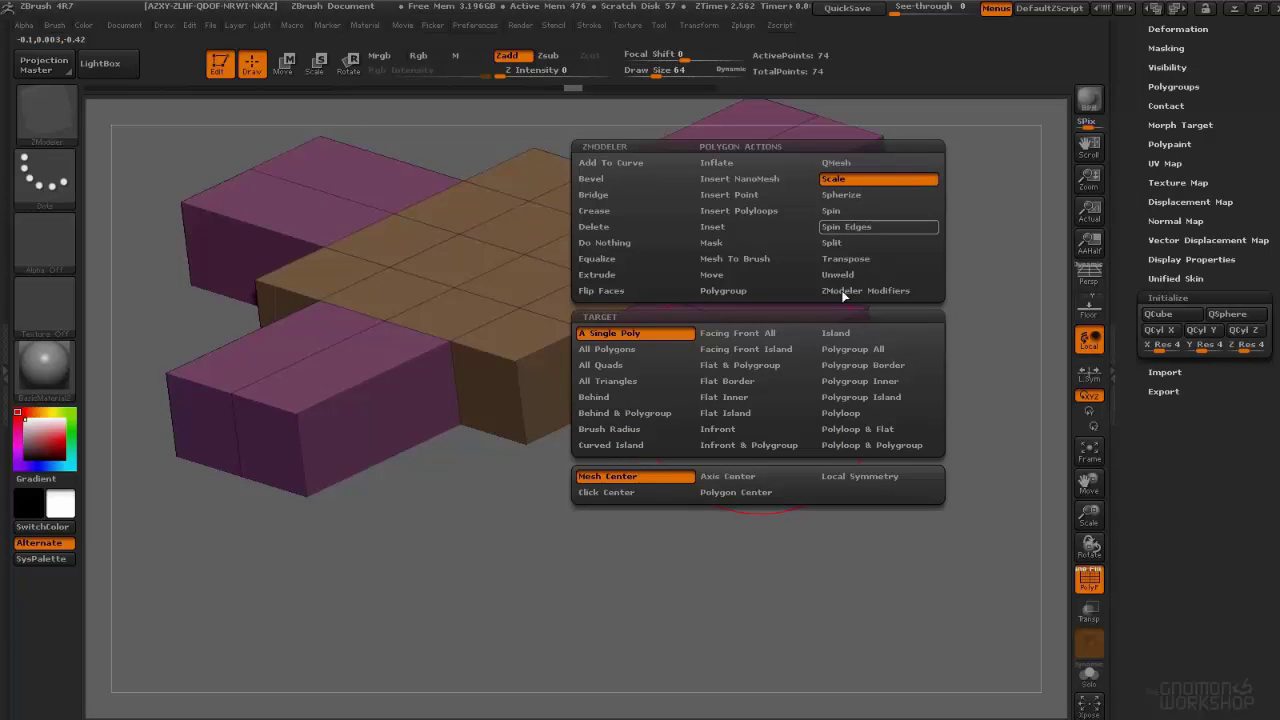
pyautogui.click(843, 351)
pyautogui.moveTo(772, 404); pyautogui.dragTo(749, 381)
pyautogui.hotkey('ctrl', 'z')
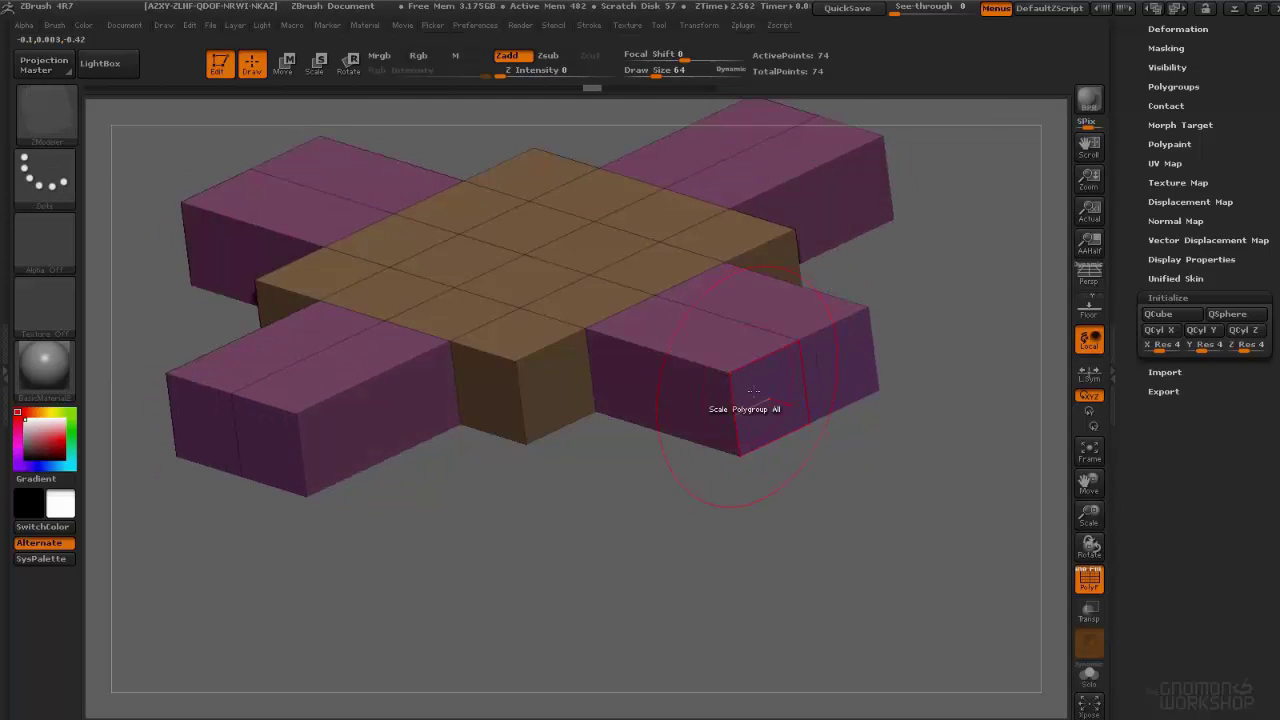
pyautogui.press('space')
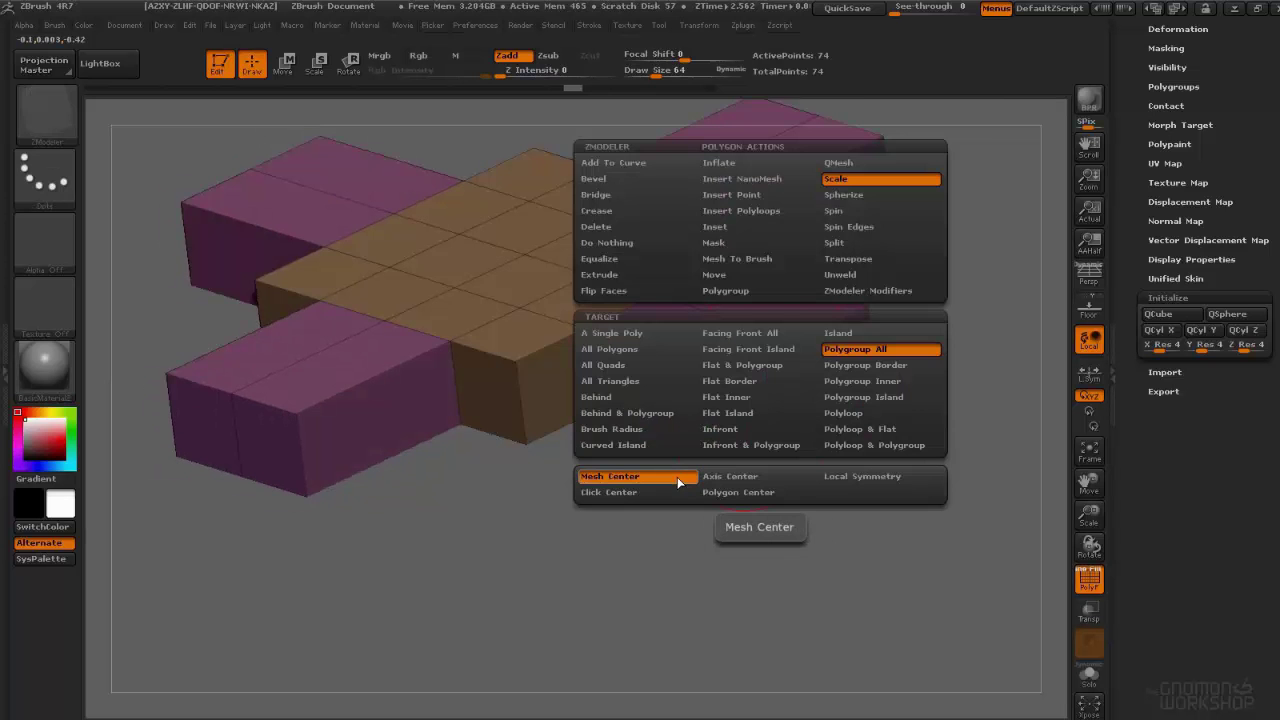
pyautogui.click(743, 492)
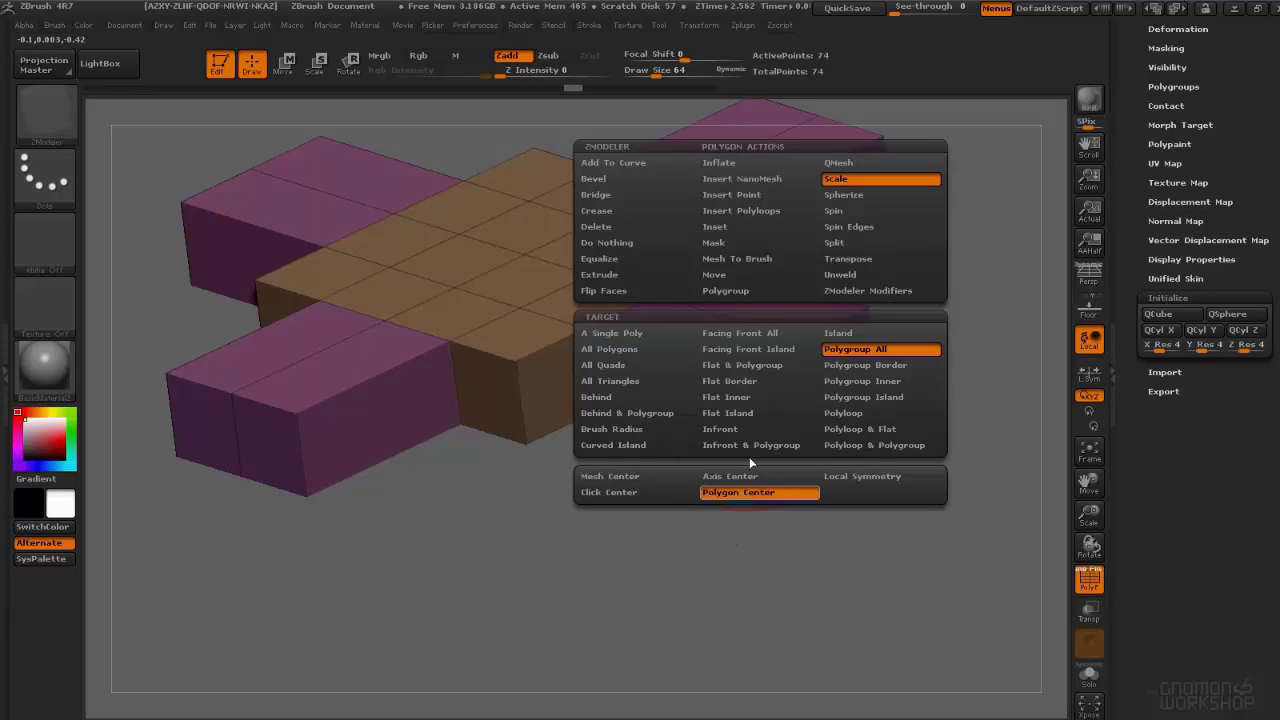
pyautogui.moveTo(745, 345); pyautogui.dragTo(775, 370)
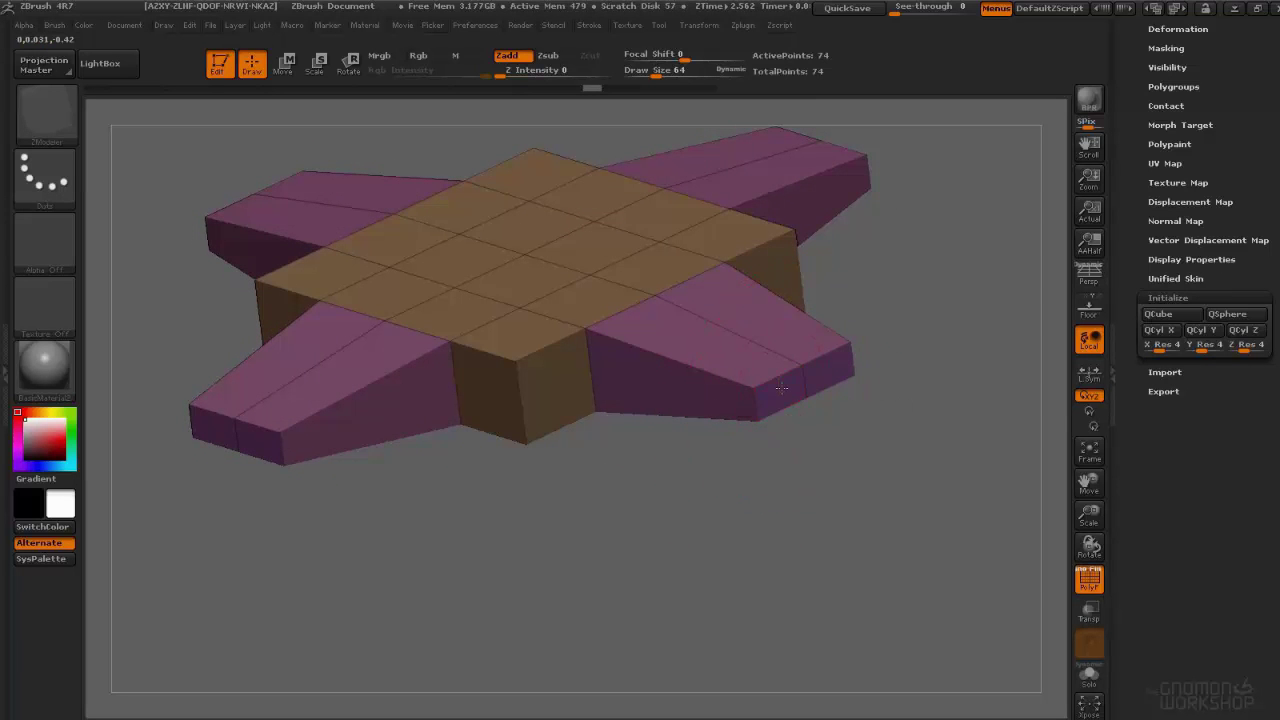
# Step: Set the ZModeler polygon action to Transpose with Polygroup All as the target
pyautogui.keyDown('shift'); pyautogui.moveTo(781, 388); pyautogui.dragTo(755, 378, button='right'); pyautogui.keyUp('shift')
pyautogui.press('space')
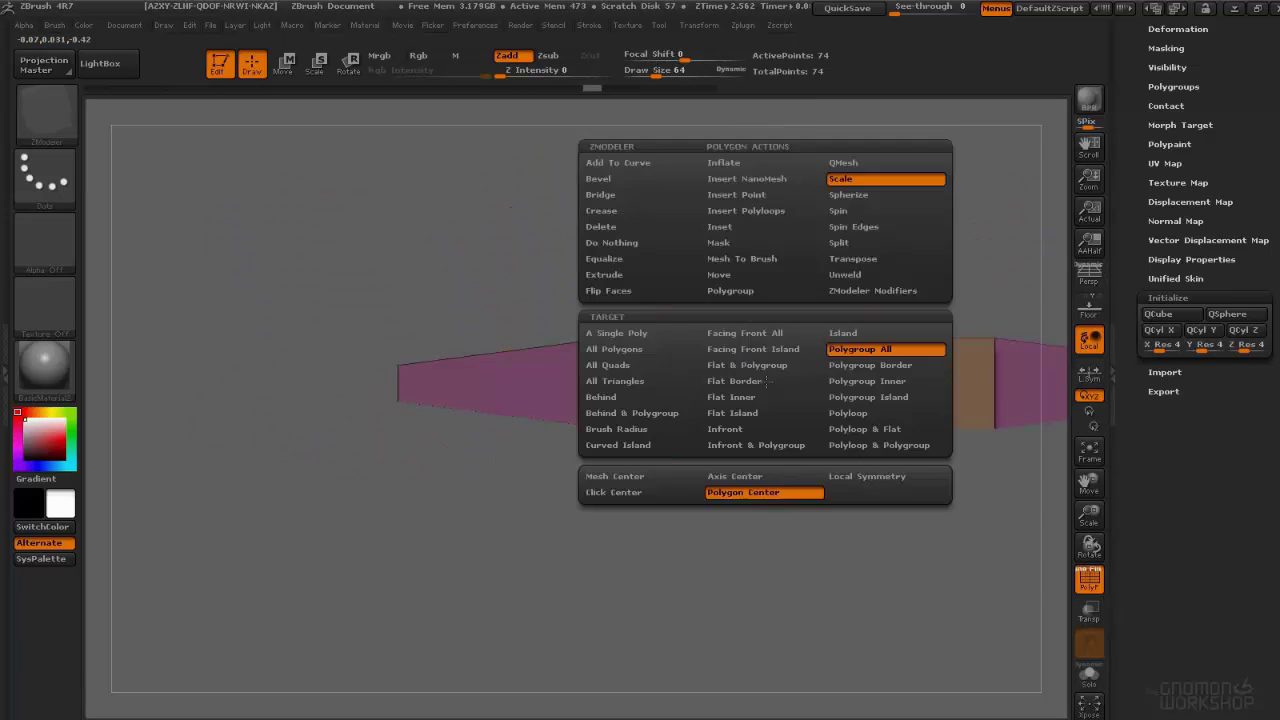
pyautogui.click(842, 262)
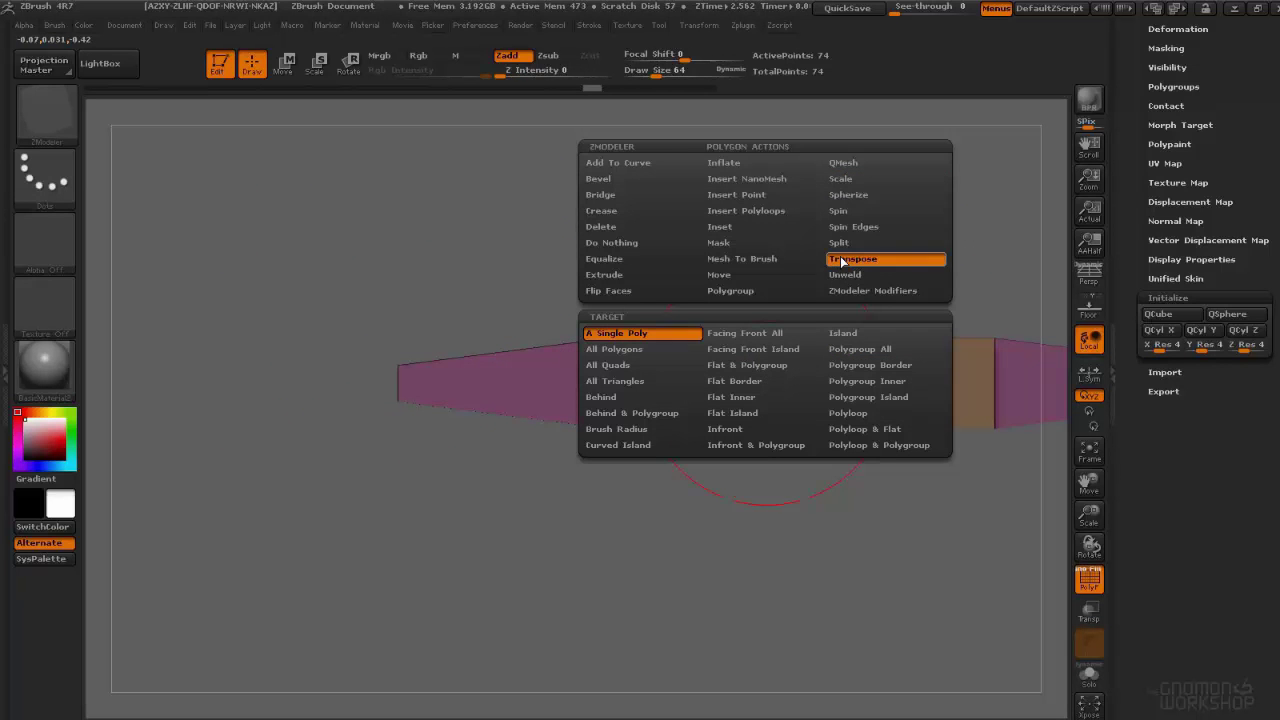
pyautogui.click(858, 349)
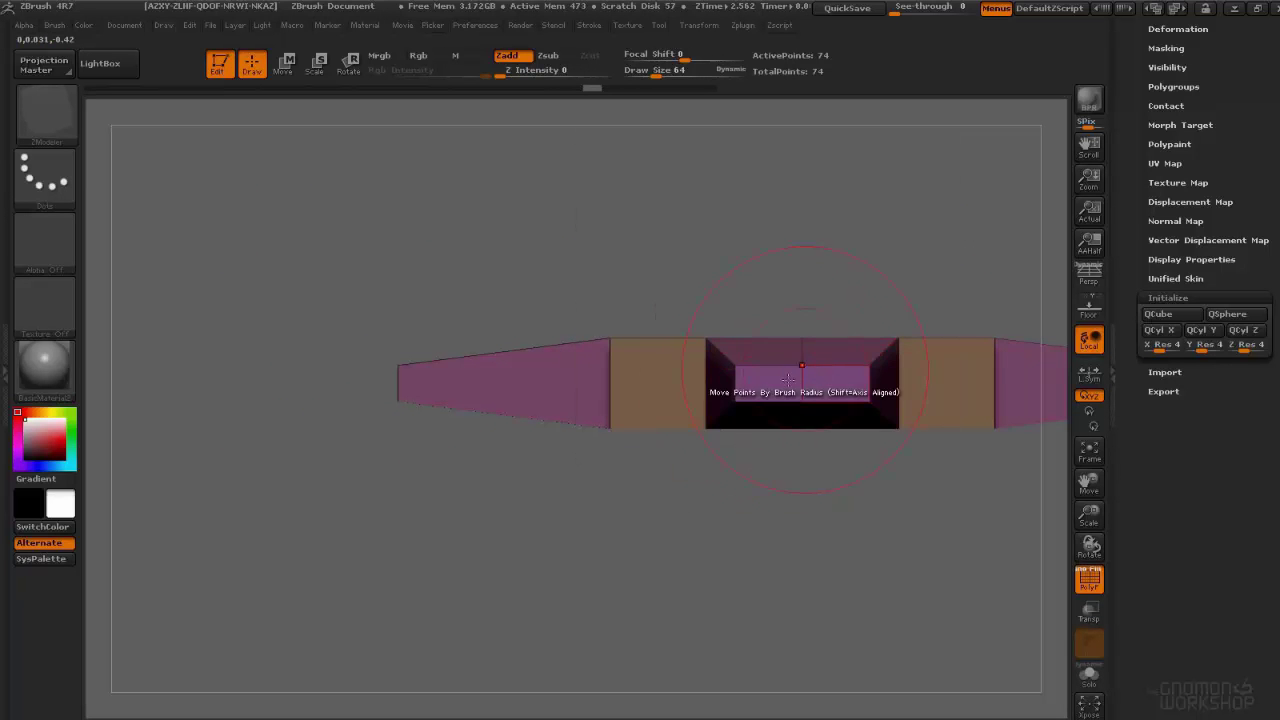
# Step: Stretch the arm-end polygroup vertically with the Transpose Move line, and return to Draw mode
pyautogui.click(768, 383)
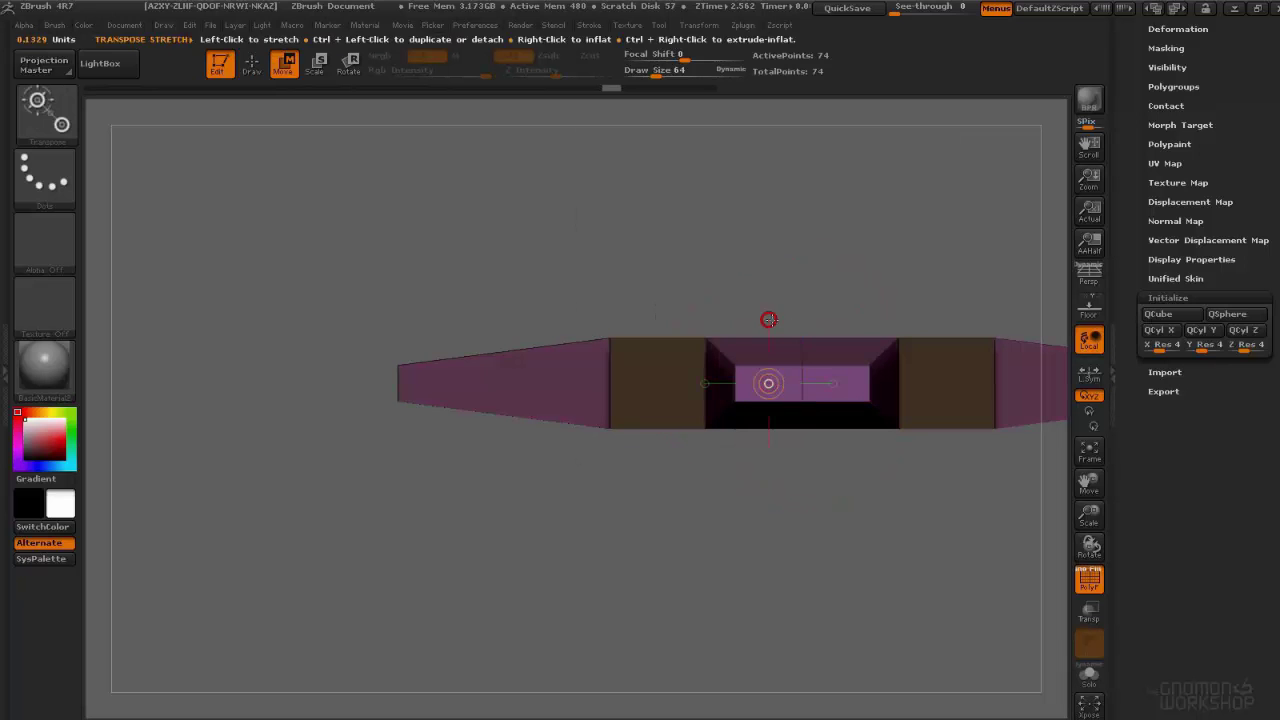
pyautogui.moveTo(770, 319); pyautogui.dragTo(770, 352)
pyautogui.press('q')
# Step: Mask the four central polygons and reshape them into an octagon with the ClipCircleCenter brush, working from the middle of the top face
pyautogui.moveTo(669, 294)
pyautogui.mouseDown()
pyautogui.moveTo(543, 206)
pyautogui.moveTo(405, 387)
pyautogui.moveTo(357, 397)
pyautogui.mouseUp()
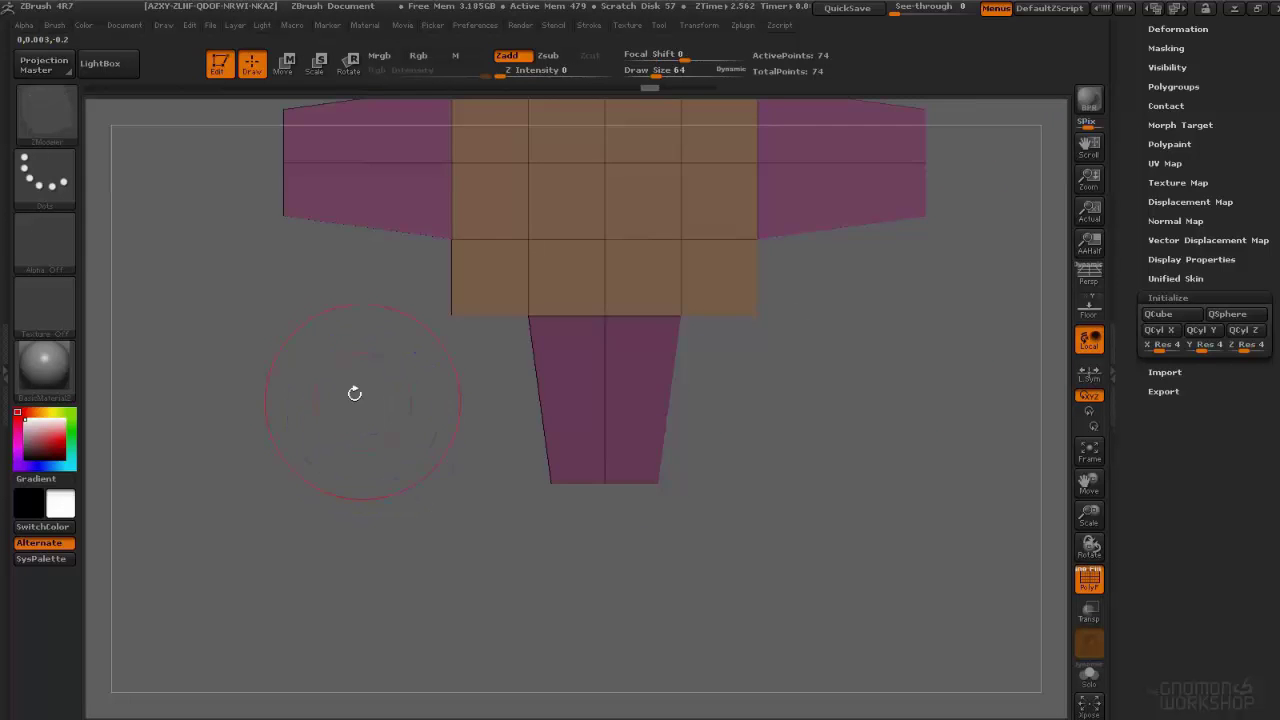
pyautogui.keyDown('alt'); pyautogui.moveTo(814, 411); pyautogui.dragTo(815, 439); pyautogui.keyUp('alt')
pyautogui.moveTo(618, 335); pyautogui.dragTo(652, 467, button='right')
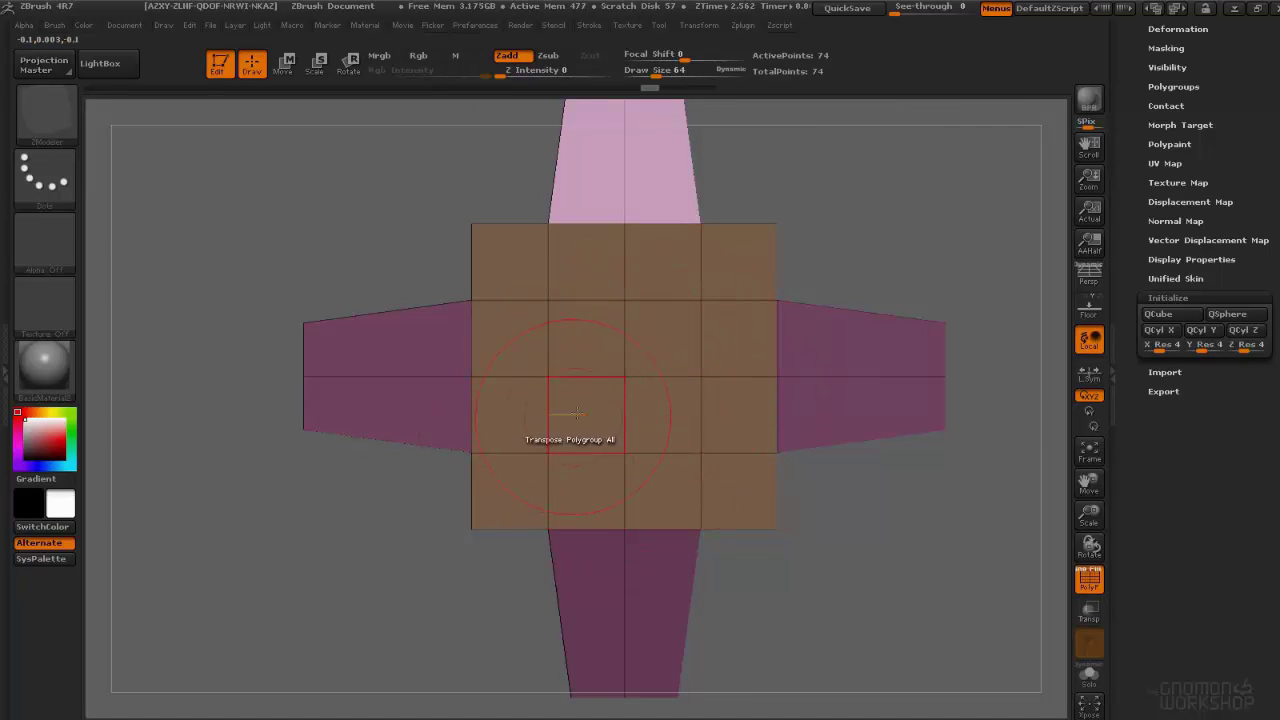
pyautogui.press('ctrl')
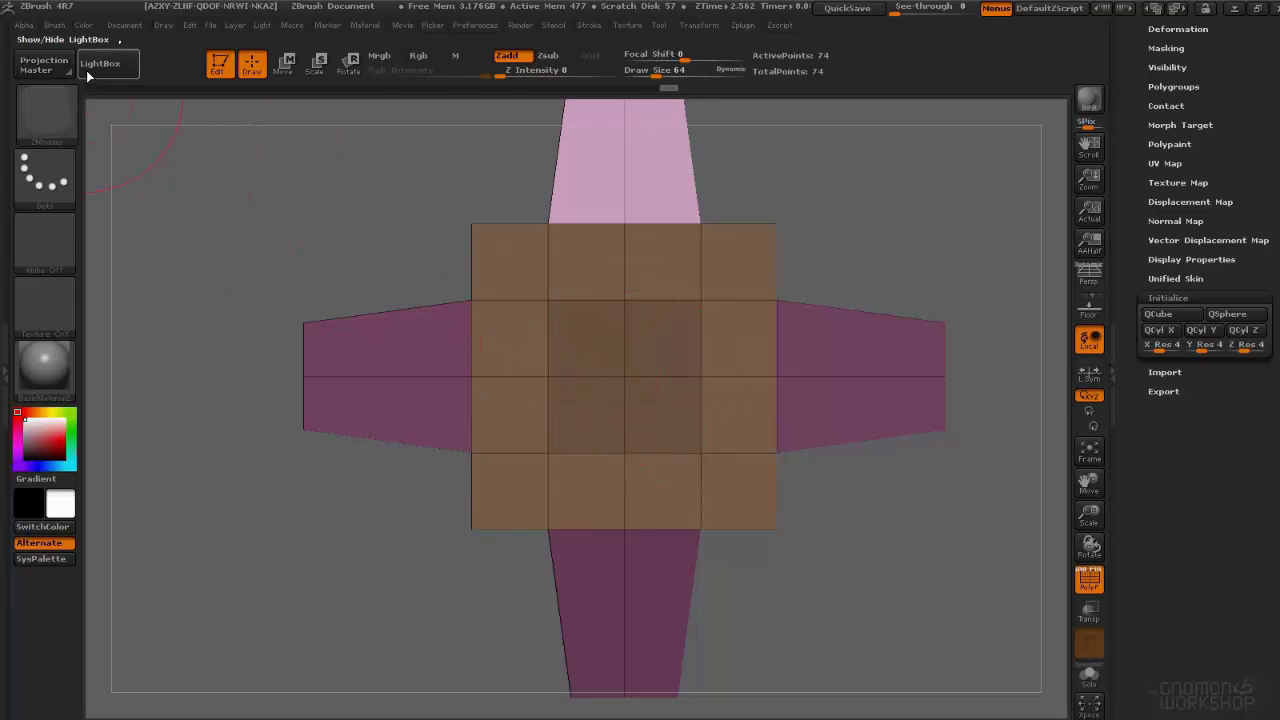
pyautogui.press('b')
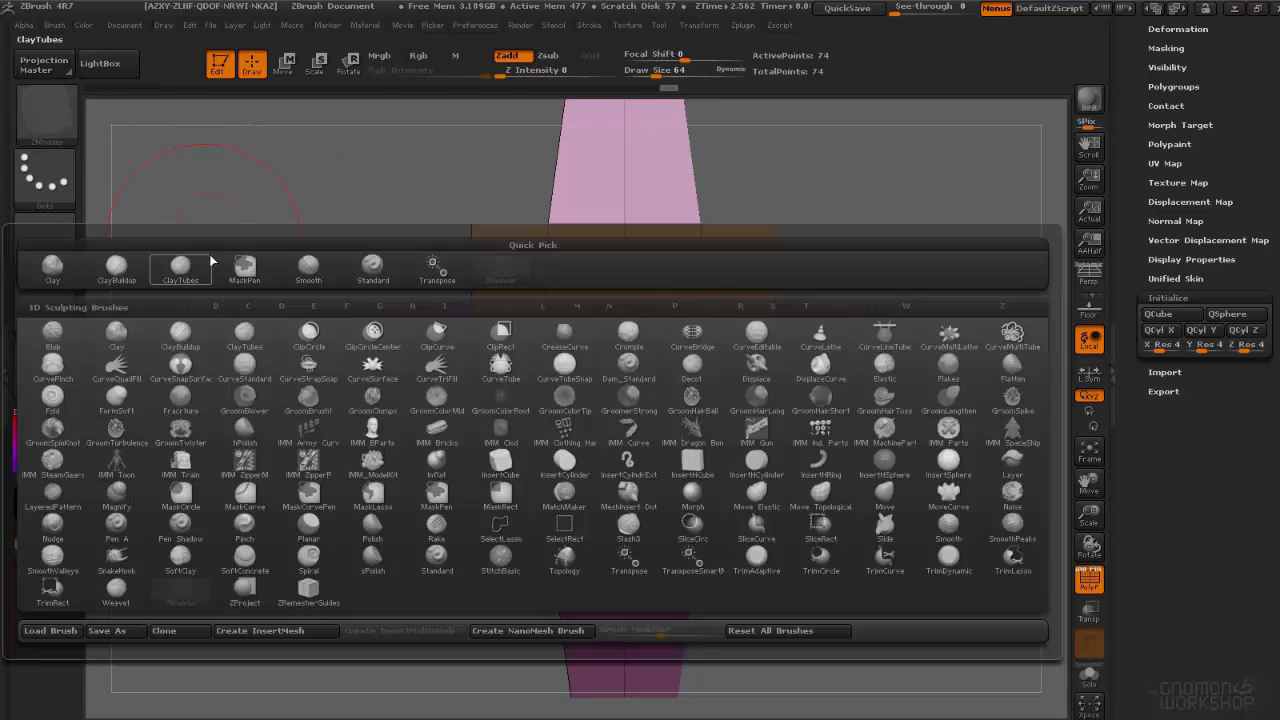
pyautogui.press('c')
pyautogui.click(372, 338)
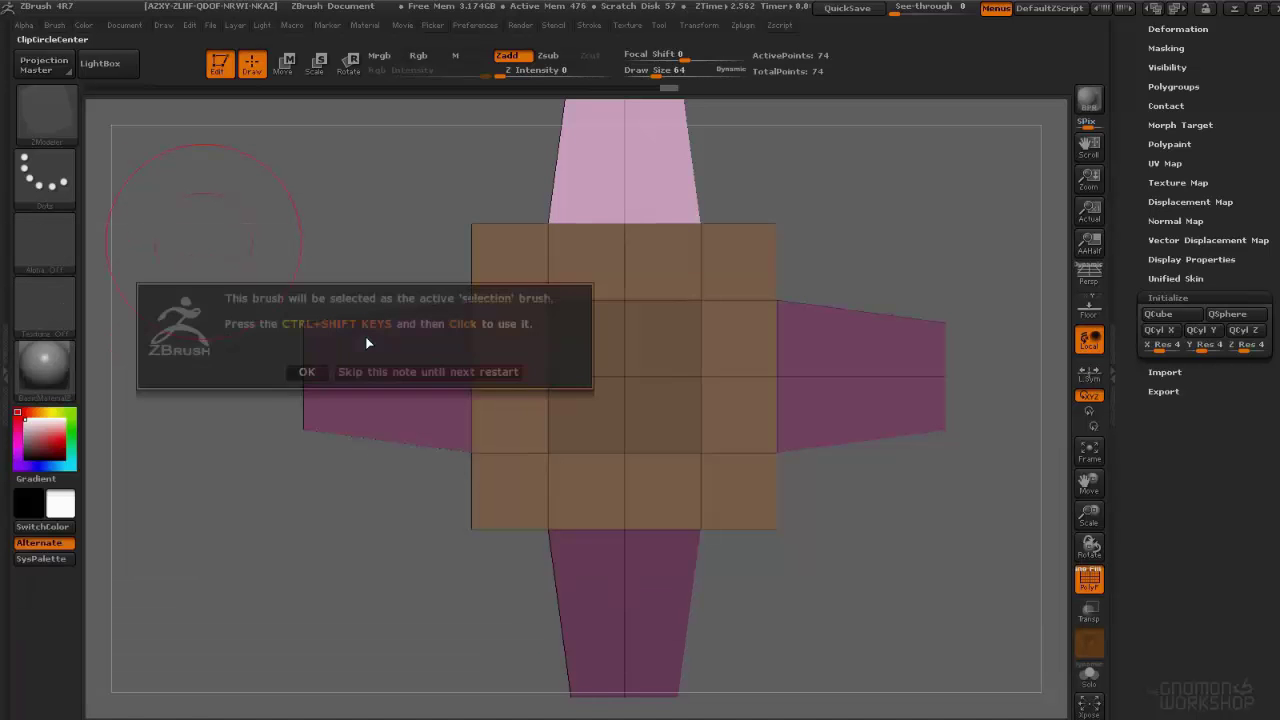
pyautogui.click(357, 371)
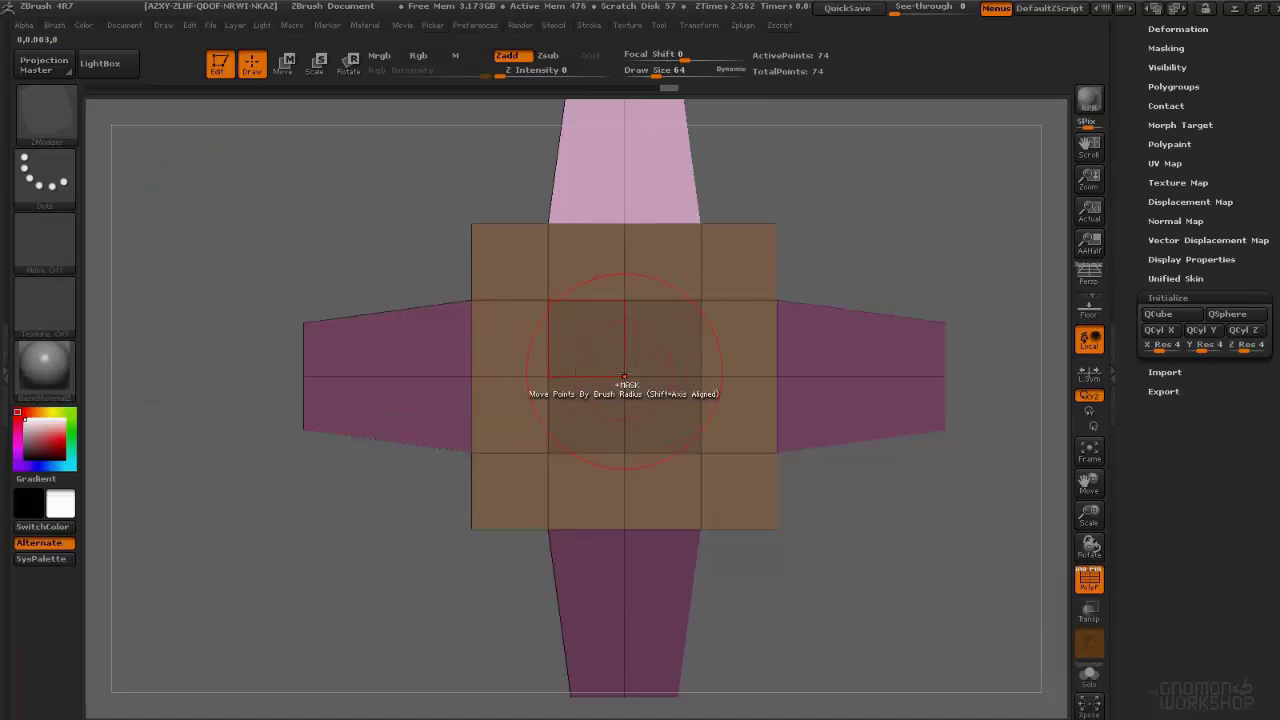
pyautogui.moveTo(624, 374)
pyautogui.keyDown('ctrl'); pyautogui.keyDown('shift'); pyautogui.mouseDown()
pyautogui.moveTo(713, 460)
pyautogui.moveTo(722, 491)
pyautogui.mouseUp(); pyautogui.keyUp('shift'); pyautogui.keyUp('ctrl')
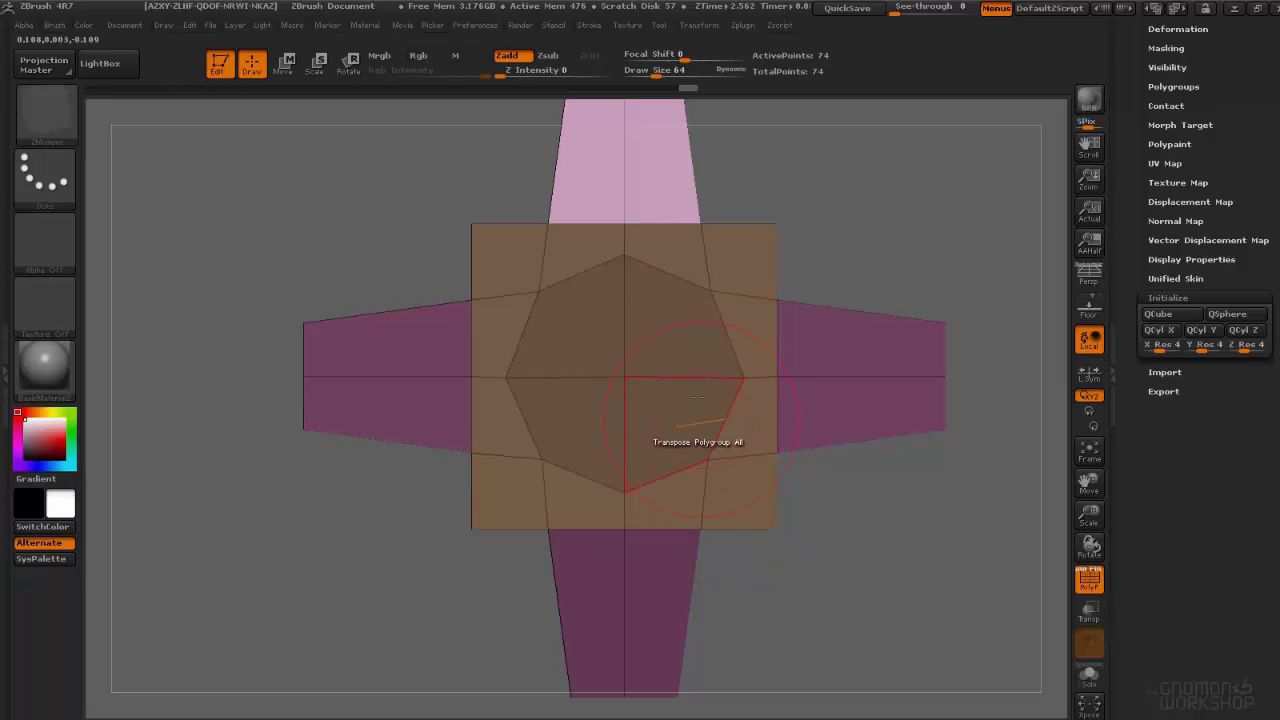
# Step: Clear the mask and merge the whole mesh into a single polygroup
pyautogui.moveTo(898, 190)
pyautogui.mouseDown()
pyautogui.moveTo(840, 182)
pyautogui.moveTo(929, 190)
pyautogui.mouseUp()
pyautogui.moveTo(900, 188); pyautogui.dragTo(880, 205)
pyautogui.press('space')
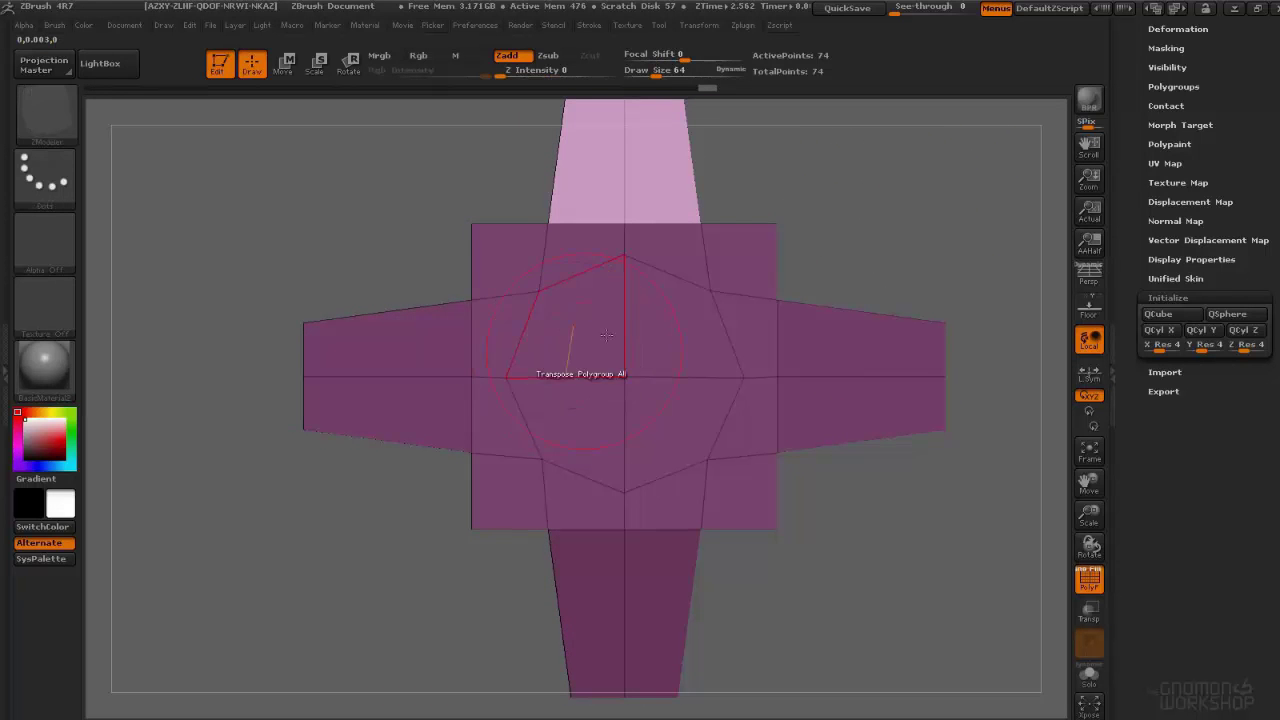
# Step: Assign the central octagon's polygons on both faces to a new polygroup using the Polygroup action with A Single Poly as the target
pyautogui.press('space')
pyautogui.click(568, 291)
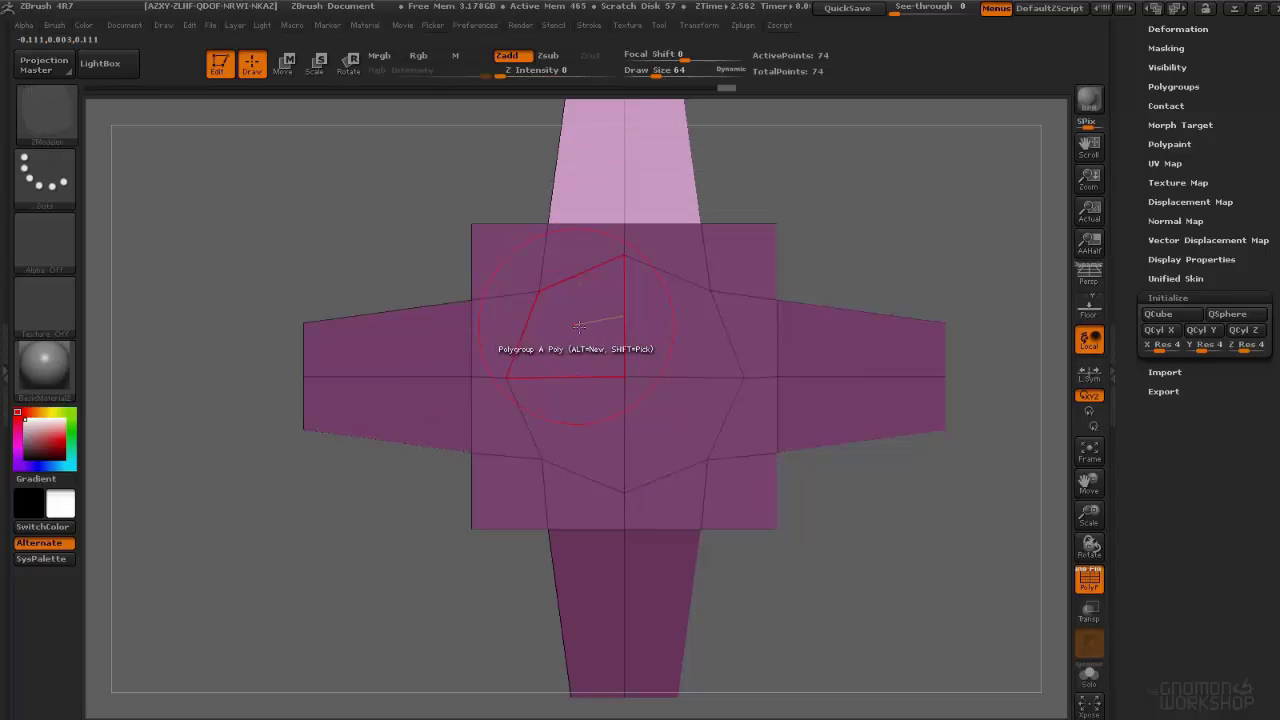
pyautogui.moveTo(598, 414); pyautogui.dragTo(715, 400, button='right')
pyautogui.click(505, 363)
pyautogui.moveTo(505, 363); pyautogui.dragTo(535, 364, button='right')
pyautogui.click(233, 420)
pyautogui.click(288, 420)
pyautogui.moveTo(570, 322); pyautogui.dragTo(700, 330, button='right')
pyautogui.keyDown('alt'); pyautogui.moveTo(400, 360); pyautogui.dragTo(680, 326, button='right'); pyautogui.keyUp('alt')
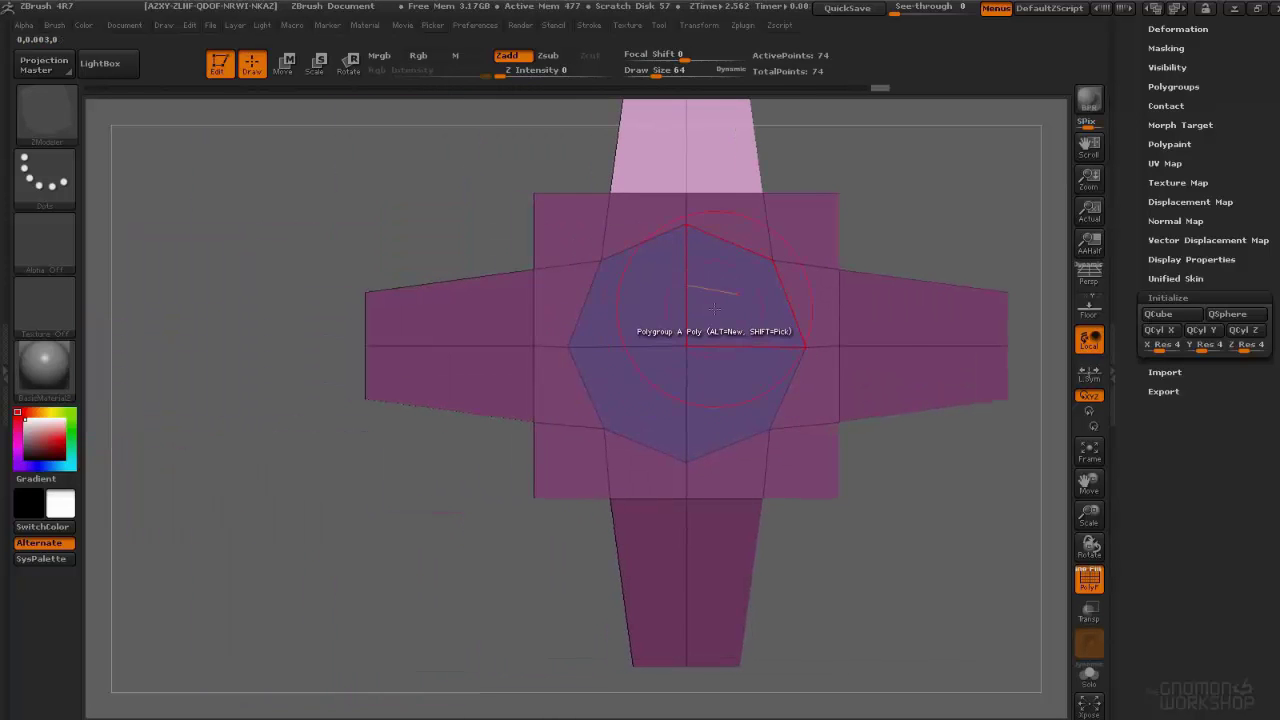
# Step: Cut an octagonal hole through the block by pushing the central polygroup inward with QMesh targeting Polygroup All
pyautogui.press('space')
pyautogui.click(798, 166)
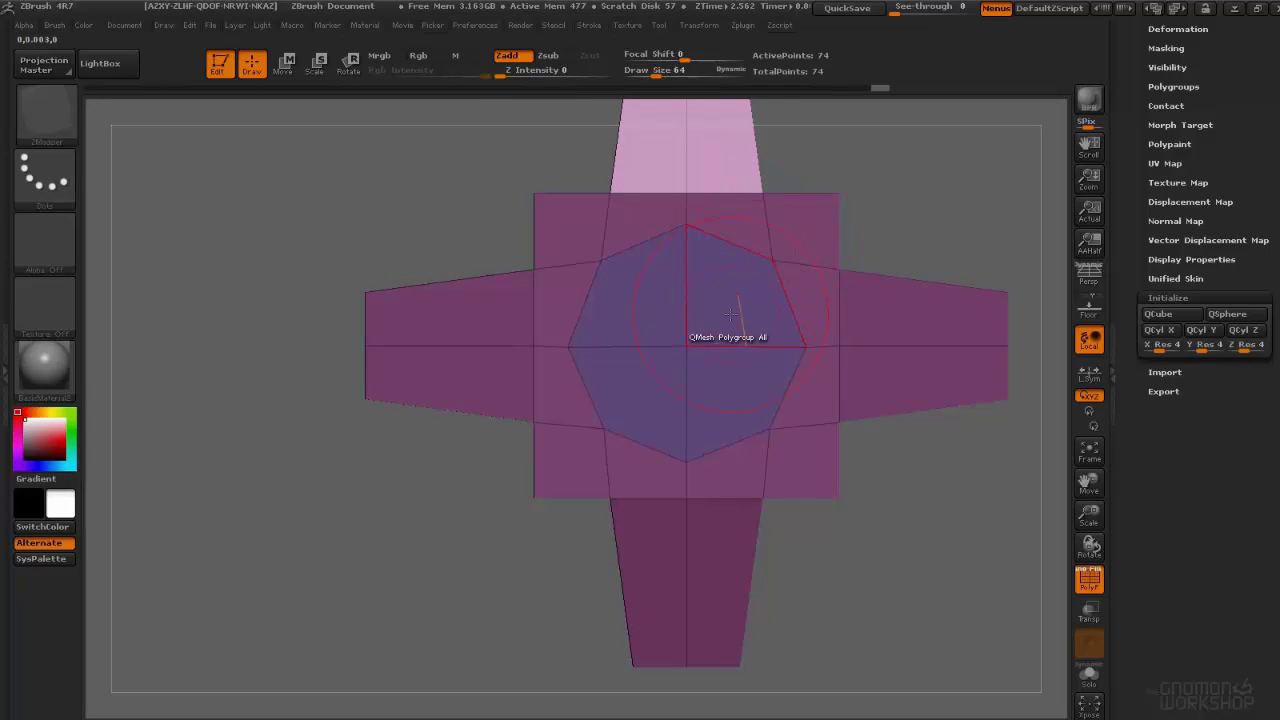
pyautogui.moveTo(708, 307); pyautogui.dragTo(728, 306, button='right')
pyautogui.press('space')
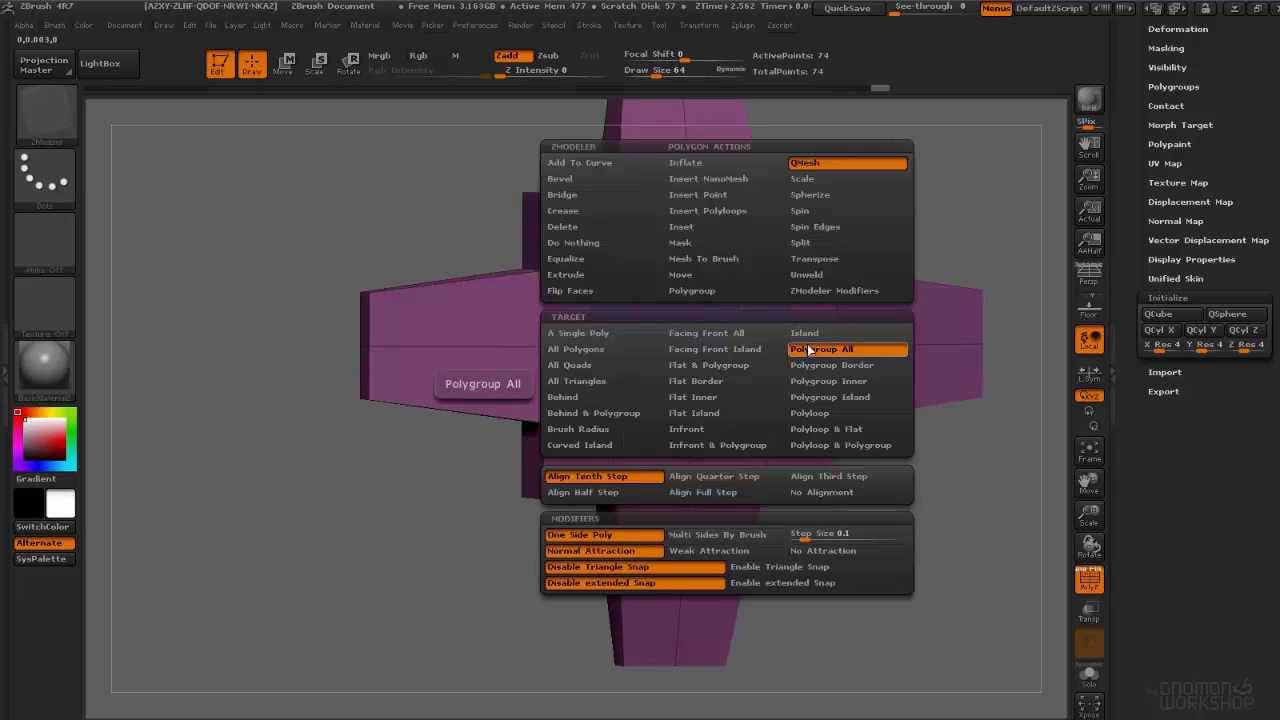
pyautogui.click(810, 349)
pyautogui.moveTo(693, 273); pyautogui.dragTo(574, 144)
pyautogui.moveTo(748, 293); pyautogui.dragTo(694, 371)
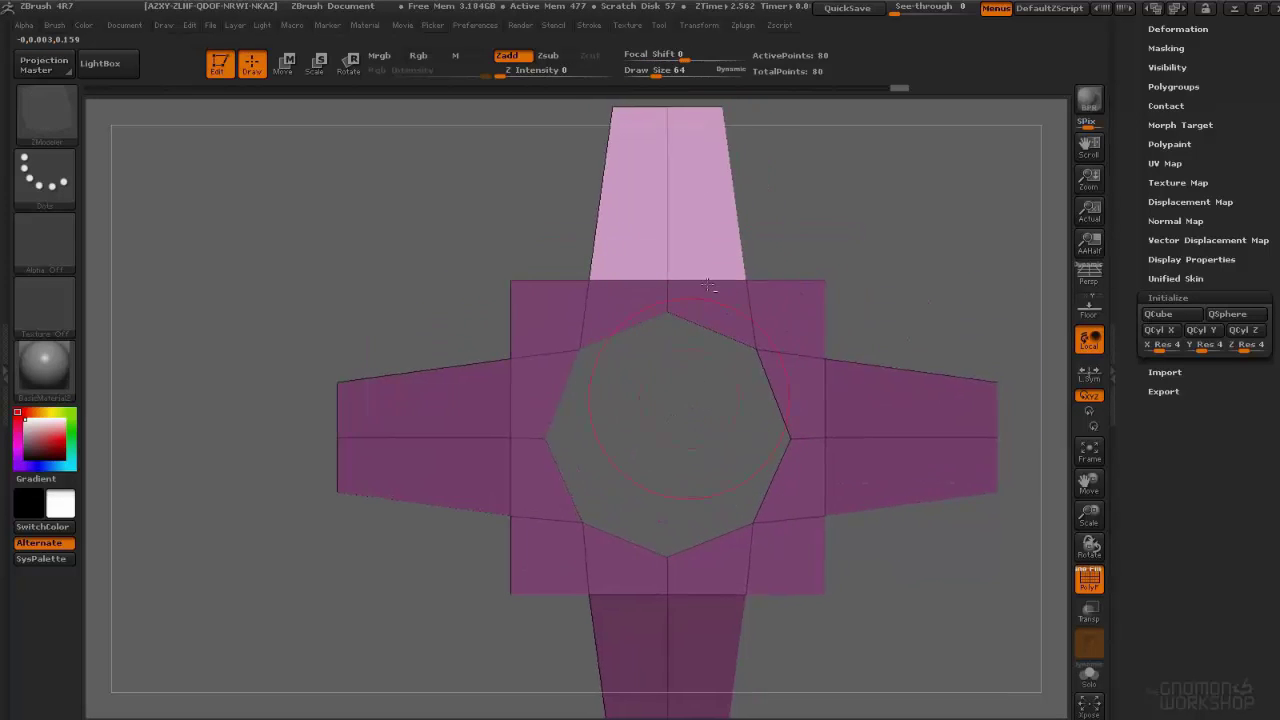
# Step: Switch back to the Polygroup action and put the arms' large-face polygons on the visible side into a new polygroup
pyautogui.press('space')
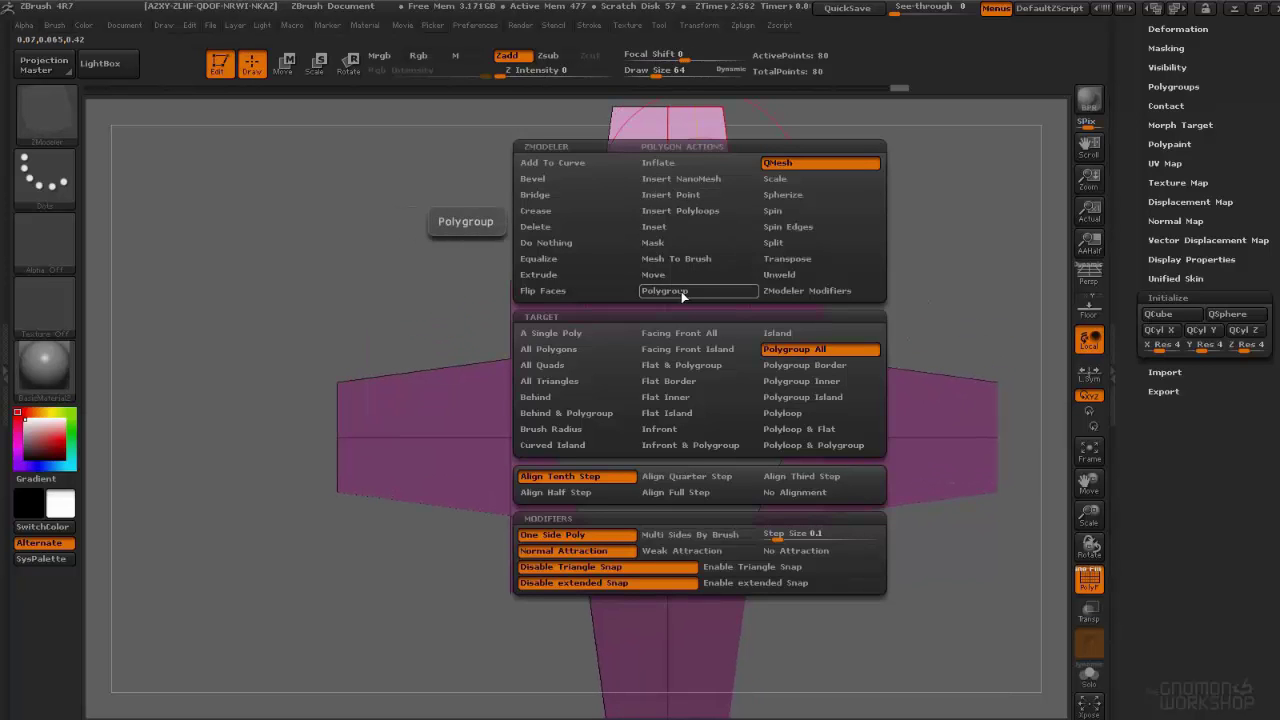
pyautogui.click(684, 293)
pyautogui.click(684, 205)
pyautogui.click(649, 206)
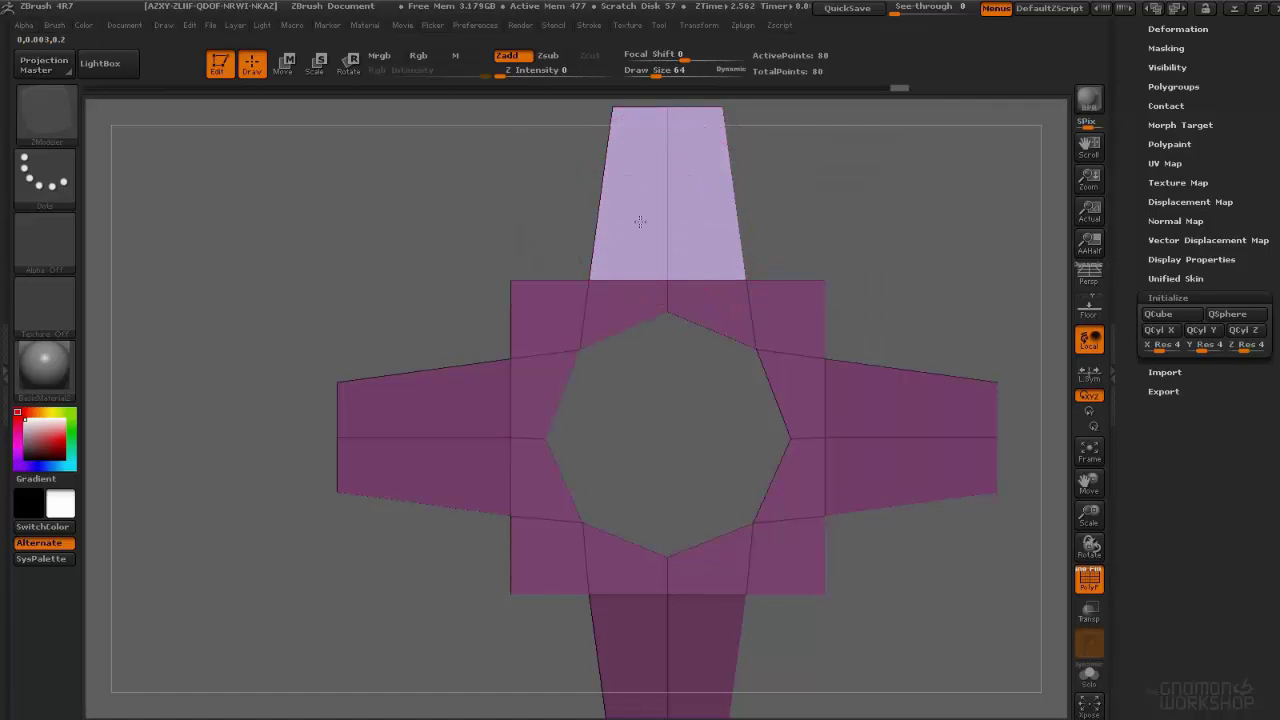
pyautogui.click(441, 398)
pyautogui.click(441, 456)
pyautogui.click(870, 405)
pyautogui.click(880, 458)
pyautogui.keyDown('alt'); pyautogui.moveTo(752, 650); pyautogui.dragTo(741, 394); pyautogui.keyUp('alt')
pyautogui.click(671, 401)
pyautogui.click(637, 400)
# Step: Add the arms' large-face polygons on the opposite side to the same polygroup, correcting a wrong assignment along the way
pyautogui.moveTo(510, 435)
pyautogui.mouseDown()
pyautogui.moveTo(780, 435)
pyautogui.moveTo(850, 420)
pyautogui.mouseUp()
pyautogui.click(651, 377)
pyautogui.click(885, 158)
pyautogui.click(872, 207)
pyautogui.click(441, 153)
pyautogui.click(438, 197)
pyautogui.keyDown('alt'); pyautogui.moveTo(539, 169); pyautogui.dragTo(575, 392); pyautogui.keyUp('alt')
pyautogui.click(673, 173)
pyautogui.hotkey('ctrl', 'z')
pyautogui.click(660, 174)
pyautogui.click(716, 164)
pyautogui.keyDown('shift'); pyautogui.moveTo(800, 165); pyautogui.dragTo(573, 224); pyautogui.keyUp('shift')
# Step: Try insetting the arm faces with Inset Each Poly and Polygroup All as the target, and undo the inset
pyautogui.rightClick(646, 214)
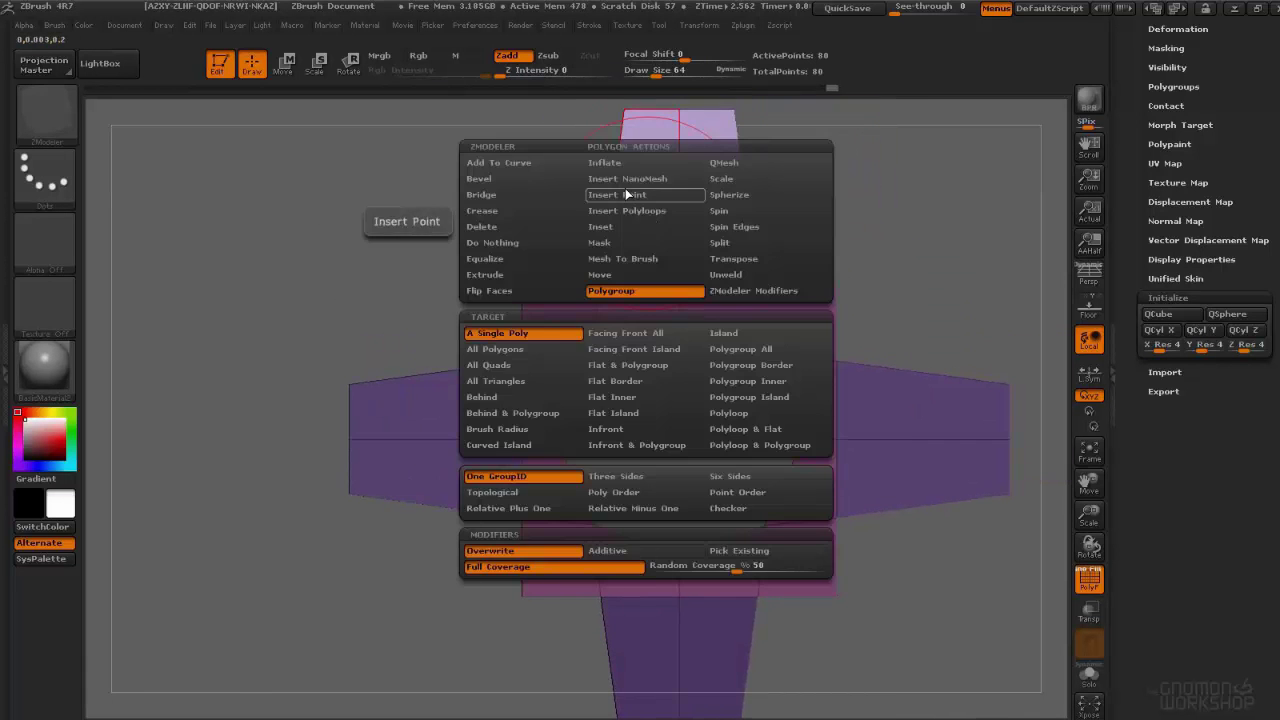
pyautogui.click(624, 226)
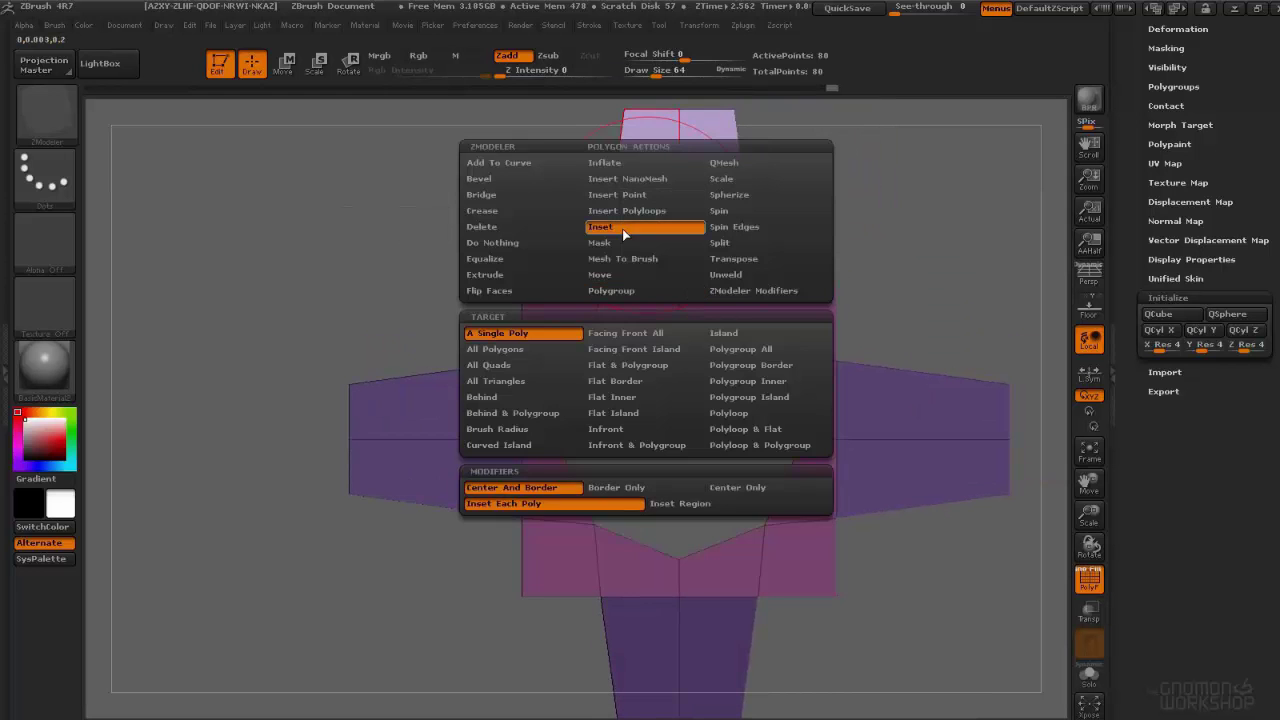
pyautogui.click(739, 348)
pyautogui.moveTo(700, 203); pyautogui.dragTo(619, 130)
pyautogui.moveTo(778, 172)
pyautogui.mouseDown()
pyautogui.moveTo(715, 192)
pyautogui.moveTo(784, 176)
pyautogui.mouseUp()
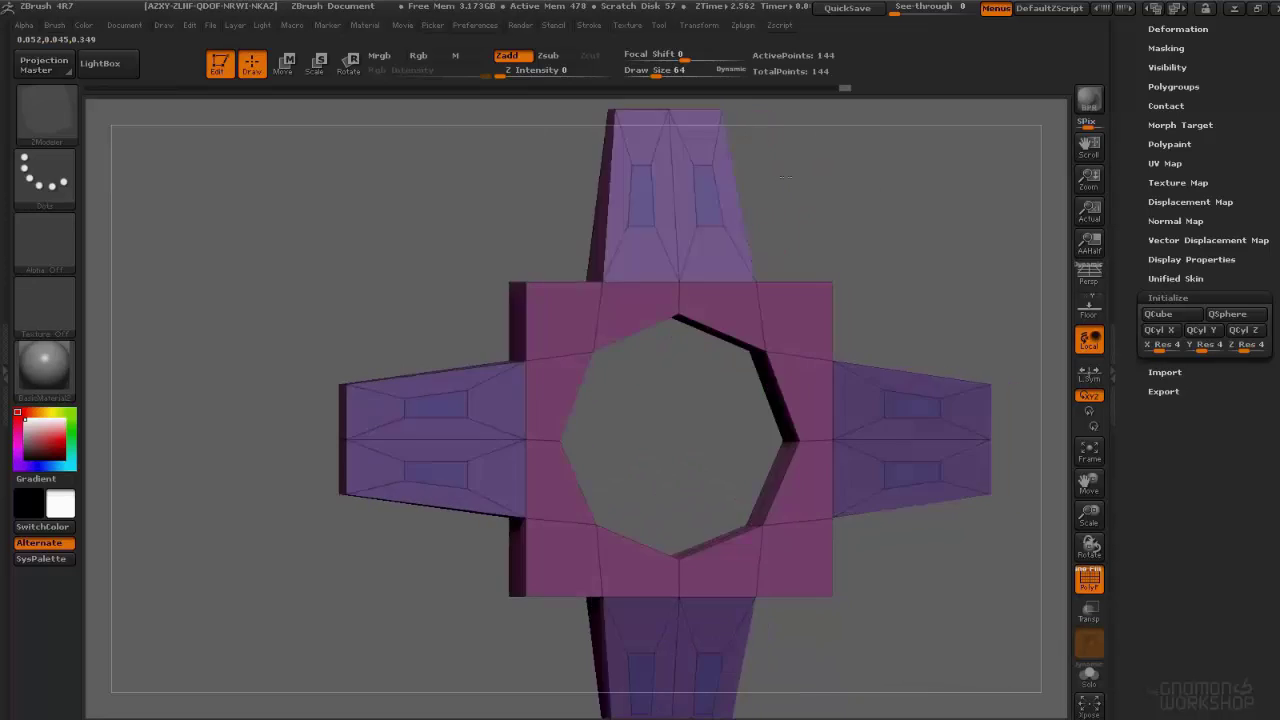
pyautogui.hotkey('ctrl', 'z')
# Step: Inset the arm faces as whole areas using the Inset Region modifier with Polygroup All as the target
pyautogui.press('space')
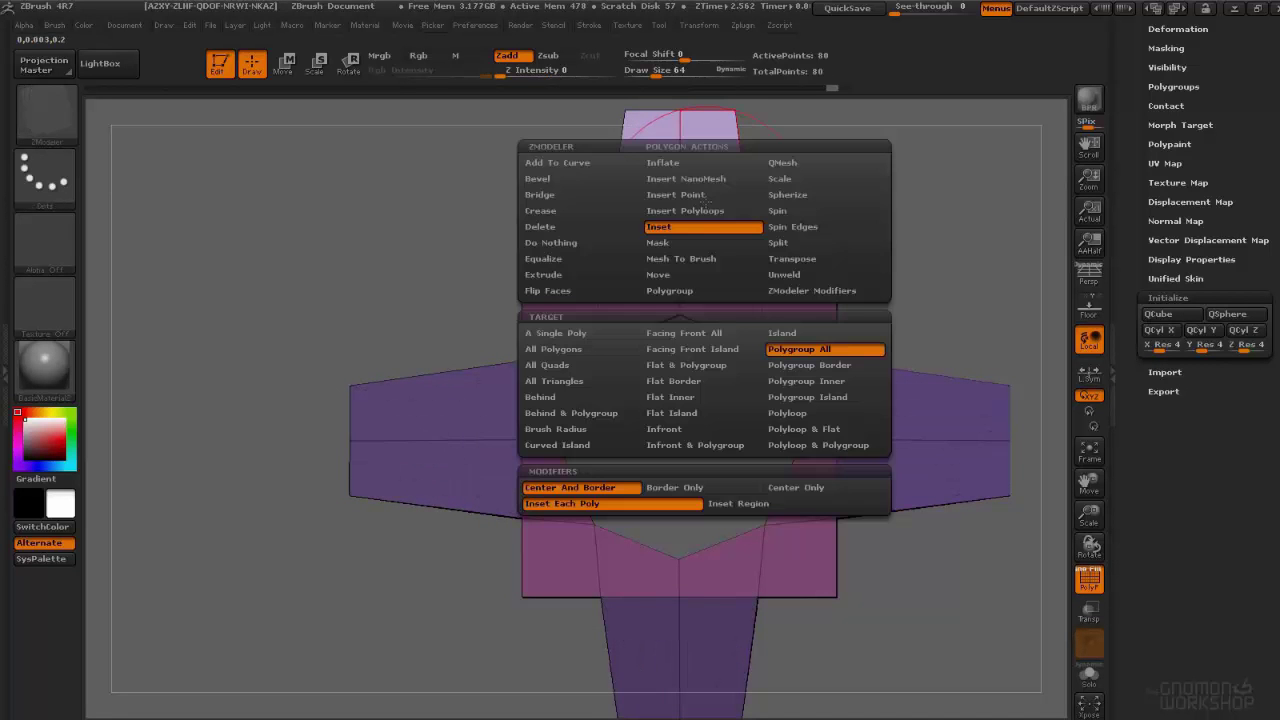
pyautogui.click(766, 508)
pyautogui.moveTo(711, 240); pyautogui.dragTo(735, 204)
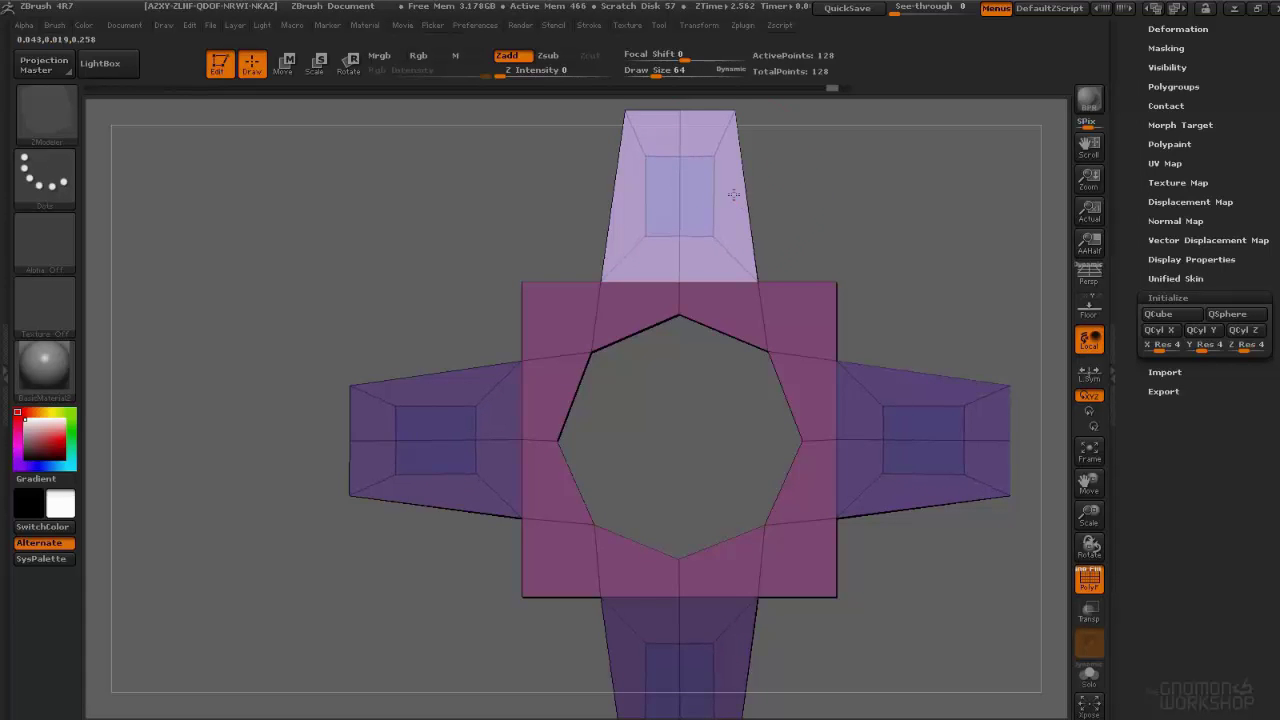
# Step: Cut rectangular holes through the four arms by pushing the inset polygroup inward with QMesh targeting Polygroup All
pyautogui.press('space')
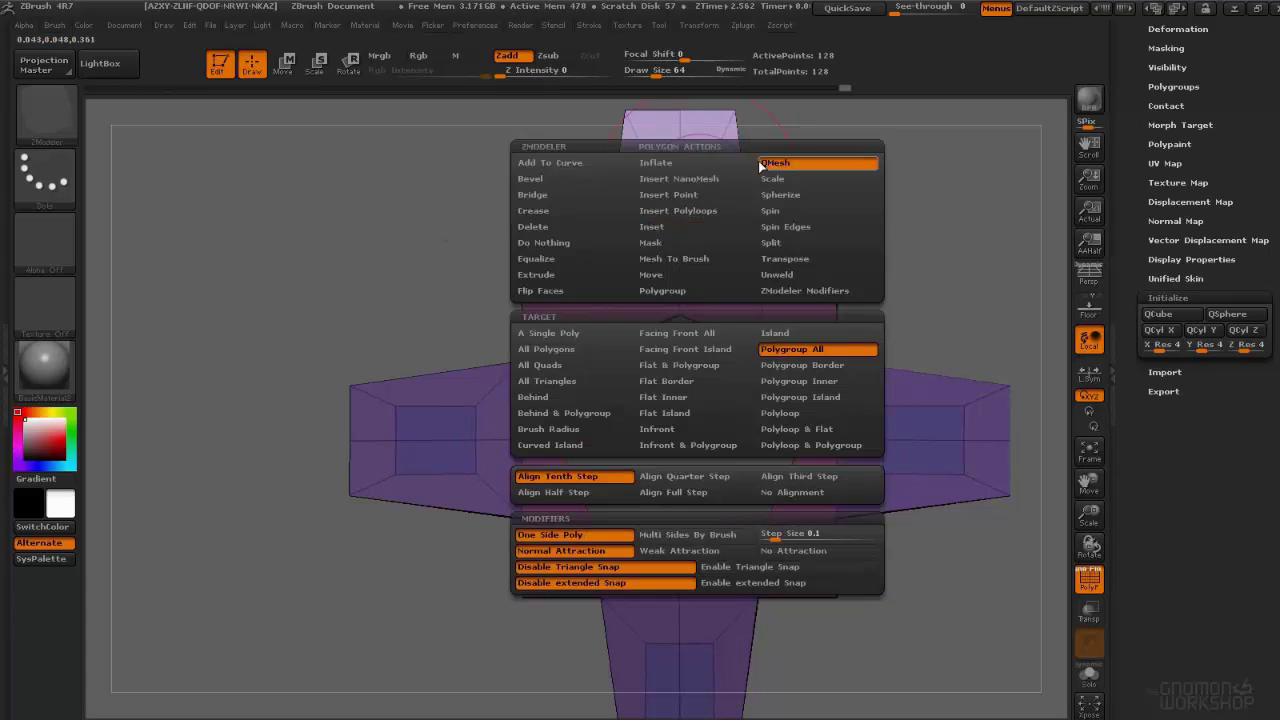
pyautogui.moveTo(800, 238); pyautogui.dragTo(855, 232)
pyautogui.moveTo(692, 190); pyautogui.dragTo(602, 142)
pyautogui.moveTo(736, 178); pyautogui.dragTo(668, 163)
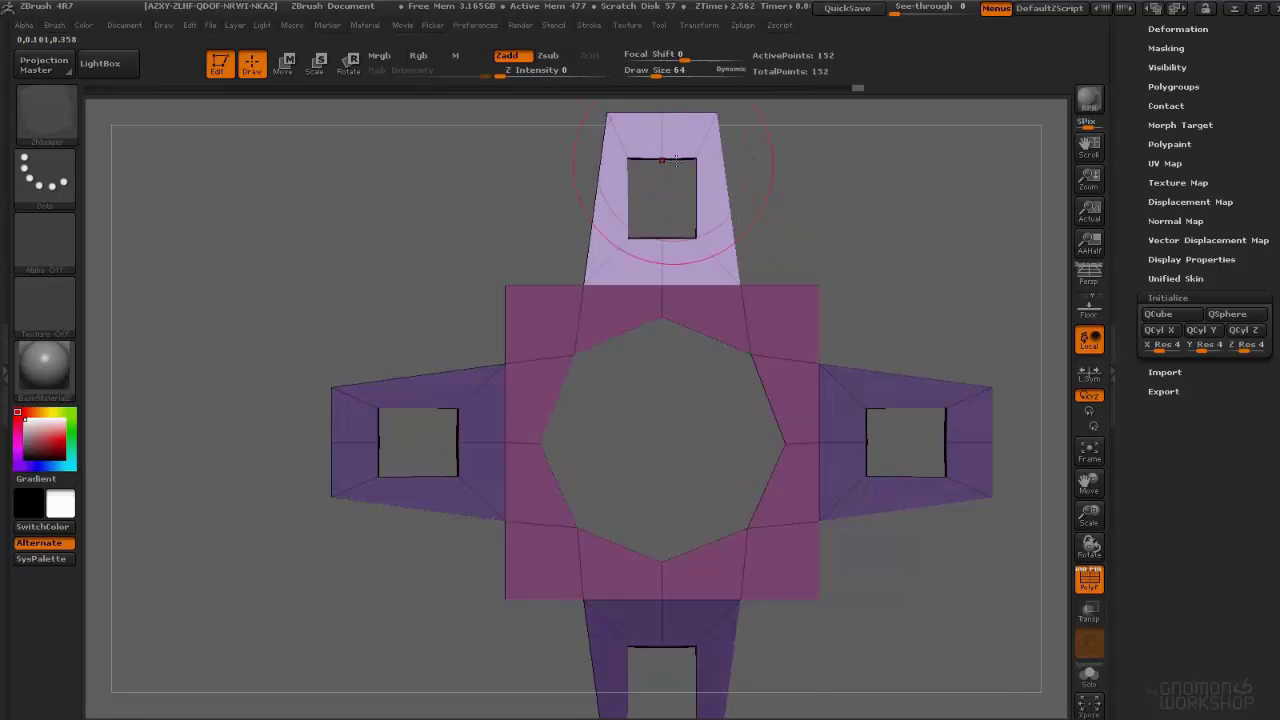
# Step: Set the QMesh target to A Single Poly on the inner wall of the octagonal hole
pyautogui.keyDown('alt'); pyautogui.moveTo(545, 184); pyautogui.dragTo(552, 158); pyautogui.keyUp('alt')
pyautogui.keyDown('alt'); pyautogui.moveTo(667, 134); pyautogui.dragTo(671, 136); pyautogui.keyUp('alt')
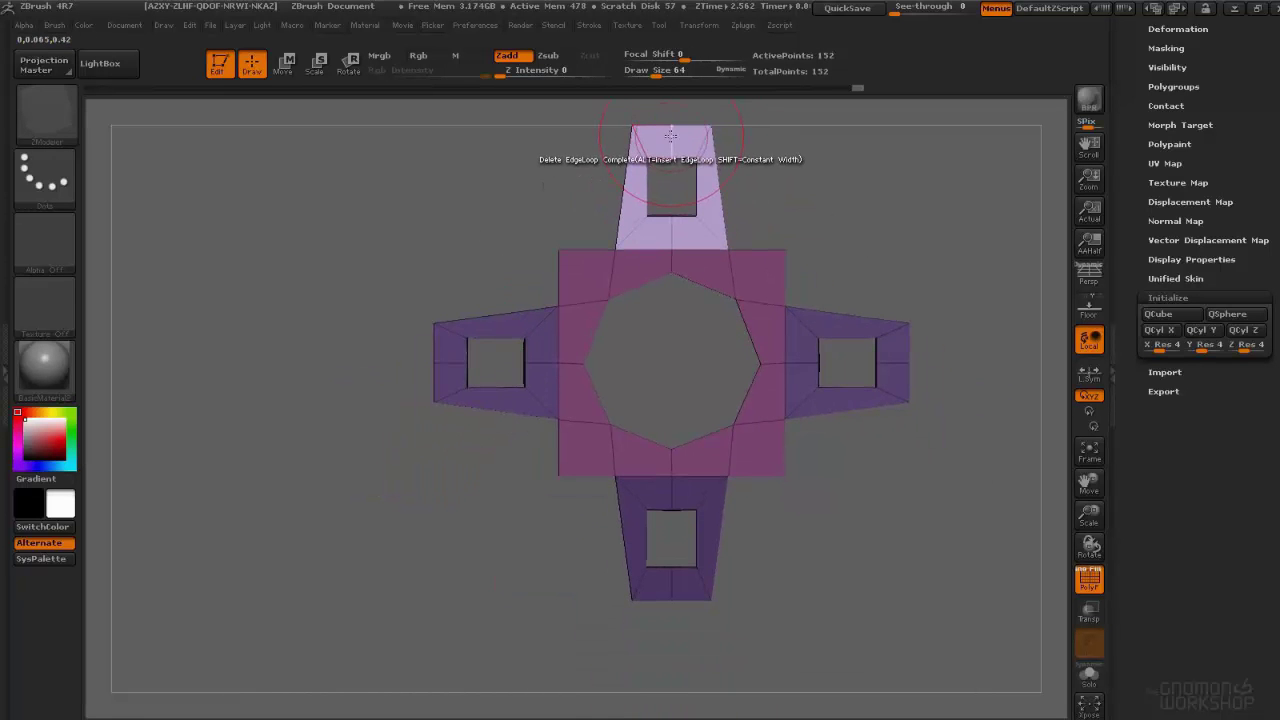
pyautogui.moveTo(773, 349); pyautogui.dragTo(659, 294)
pyautogui.moveTo(697, 245)
pyautogui.mouseDown()
pyautogui.moveTo(608, 305)
pyautogui.moveTo(612, 290)
pyautogui.mouseUp()
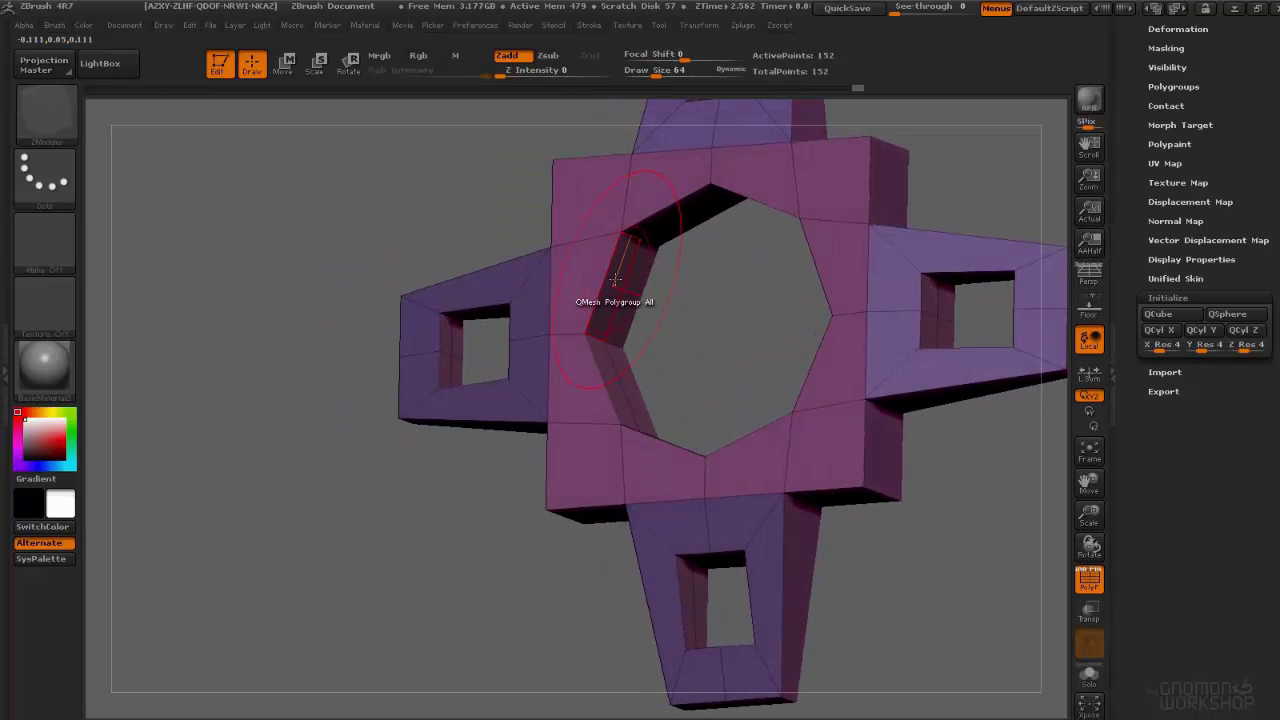
pyautogui.press('space')
pyautogui.click(517, 334)
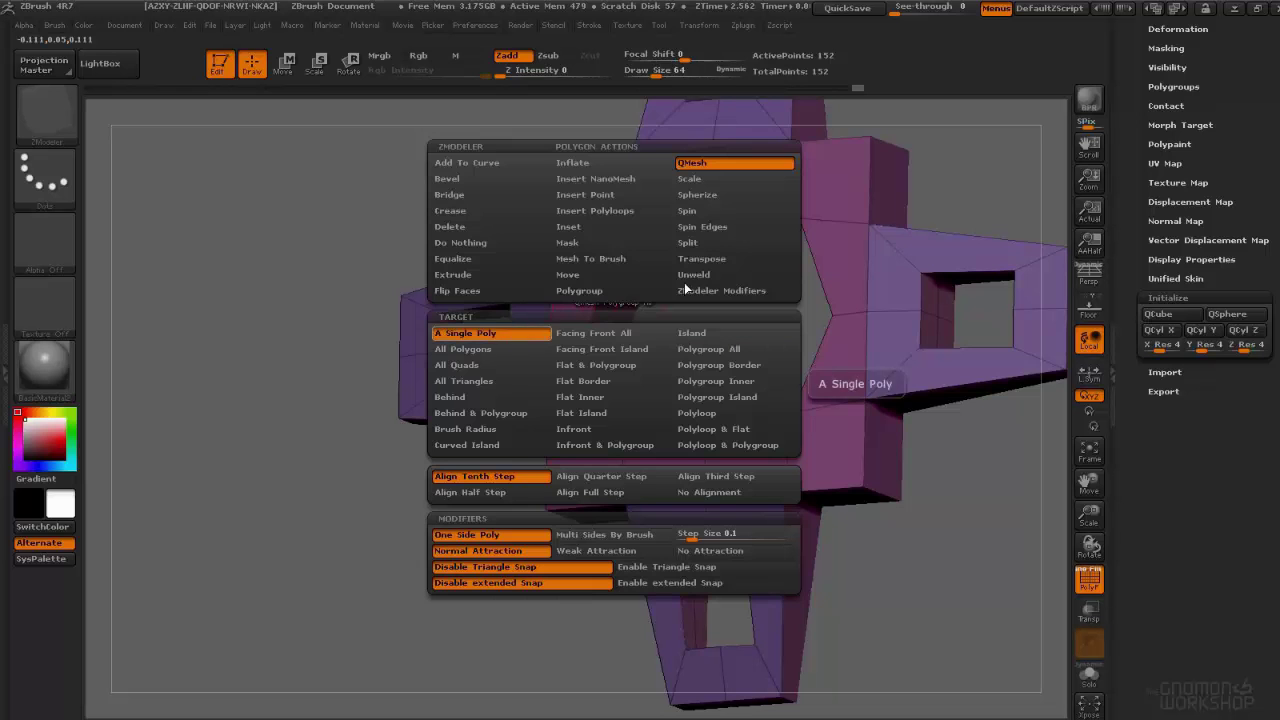
pyautogui.moveTo(614, 285)
pyautogui.mouseDown(button='right')
pyautogui.moveTo(652, 283)
pyautogui.moveTo(613, 281)
pyautogui.mouseUp(button='right')
# Step: Try pulling a single inner-wall polygon of the octagonal hole inward with QMesh, and undo the extrusion
pyautogui.moveTo(613, 281); pyautogui.dragTo(646, 301)
pyautogui.moveTo(722, 333); pyautogui.dragTo(670, 308)
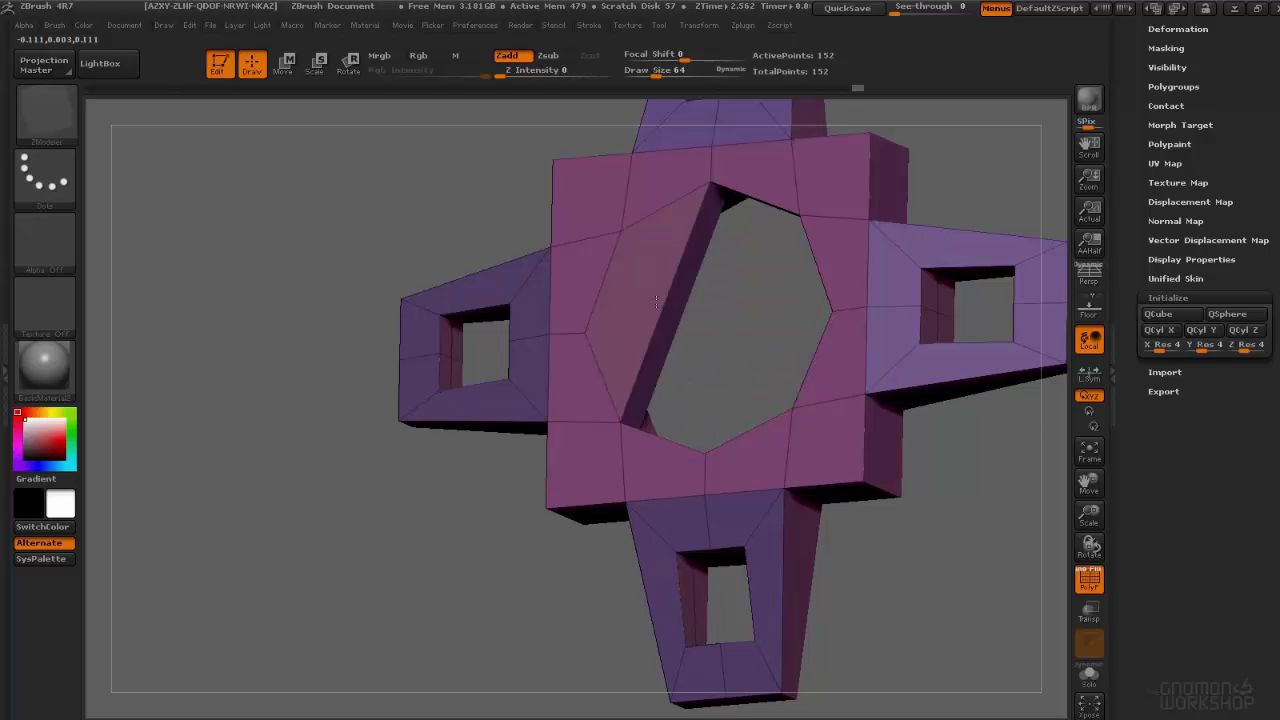
pyautogui.moveTo(610, 272); pyautogui.dragTo(645, 293)
pyautogui.moveTo(762, 332); pyautogui.dragTo(818, 268)
pyautogui.moveTo(820, 268); pyautogui.dragTo(612, 290, button='right')
pyautogui.hotkey('ctrl', 'z')
# Step: Repeat the single-polygon QMesh pull across the octagonal hole from other viewing angles, undoing each attempt
pyautogui.moveTo(625, 288); pyautogui.dragTo(640, 296)
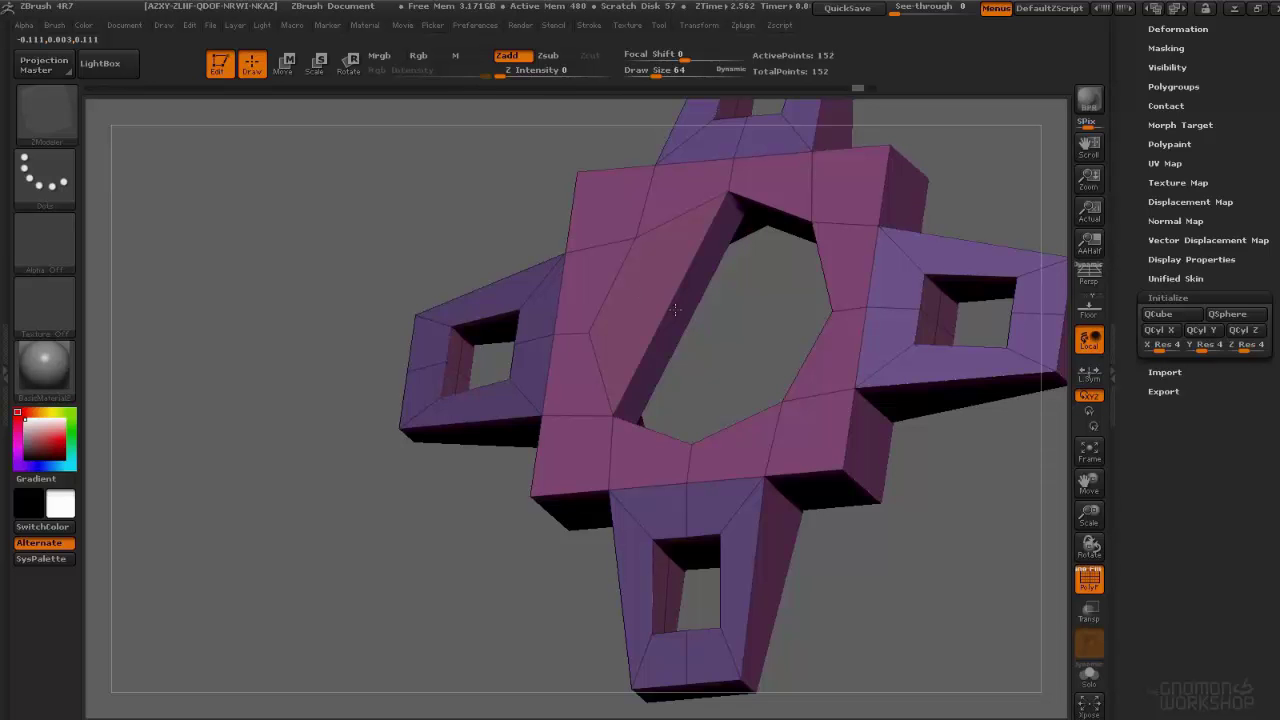
pyautogui.moveTo(760, 336); pyautogui.dragTo(786, 344)
pyautogui.moveTo(750, 342); pyautogui.dragTo(867, 342, button='right')
pyautogui.moveTo(866, 342)
pyautogui.mouseDown()
pyautogui.moveTo(615, 327)
pyautogui.moveTo(737, 220)
pyautogui.moveTo(750, 285)
pyautogui.moveTo(595, 260)
pyautogui.moveTo(642, 262)
pyautogui.moveTo(631, 235)
pyautogui.mouseUp()
pyautogui.hotkey('ctrl', 'z')
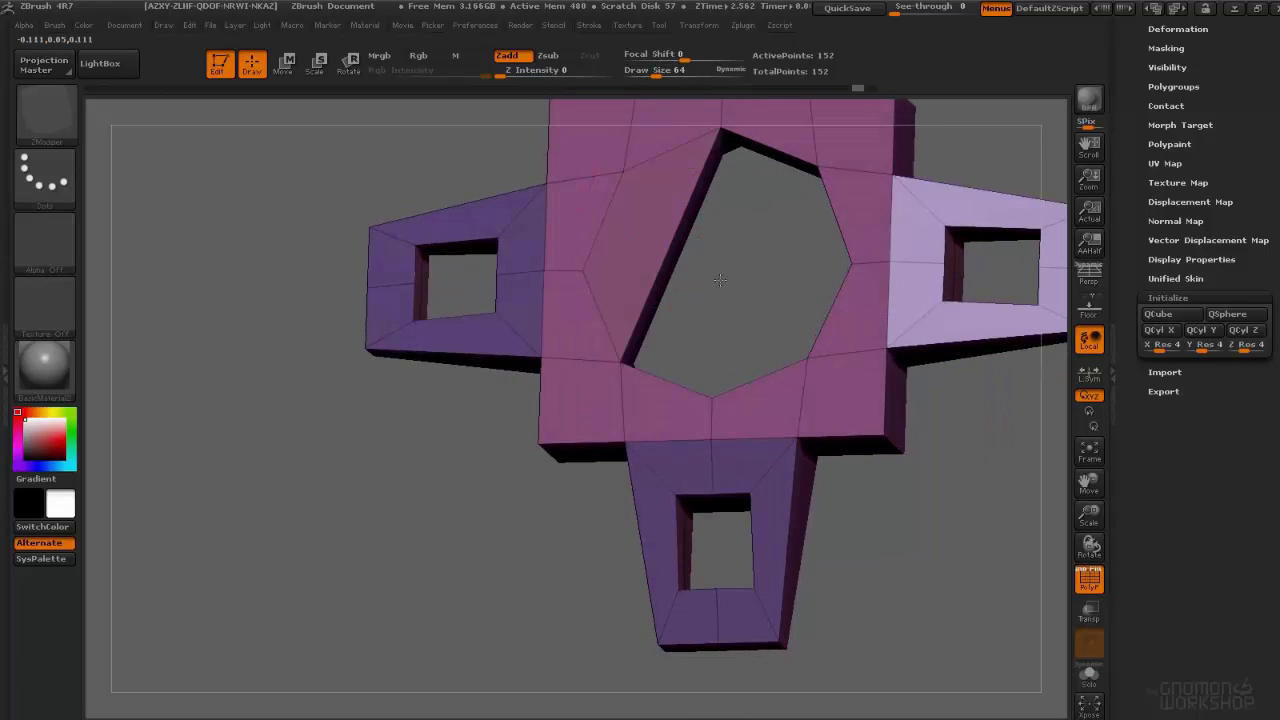
pyautogui.moveTo(706, 274); pyautogui.dragTo(772, 306)
pyautogui.moveTo(782, 316); pyautogui.dragTo(808, 292, button='right')
pyautogui.hotkey('ctrl', 'z')
# Step: Bevel the centre edges between the octagonal hole and the arm holes using the Bevel edge action with EdgeLoop Complete and Single Row
pyautogui.moveTo(725, 180); pyautogui.dragTo(706, 254, button='right')
pyautogui.keyDown('shift'); pyautogui.moveTo(706, 254); pyautogui.dragTo(657, 257); pyautogui.keyUp('shift')
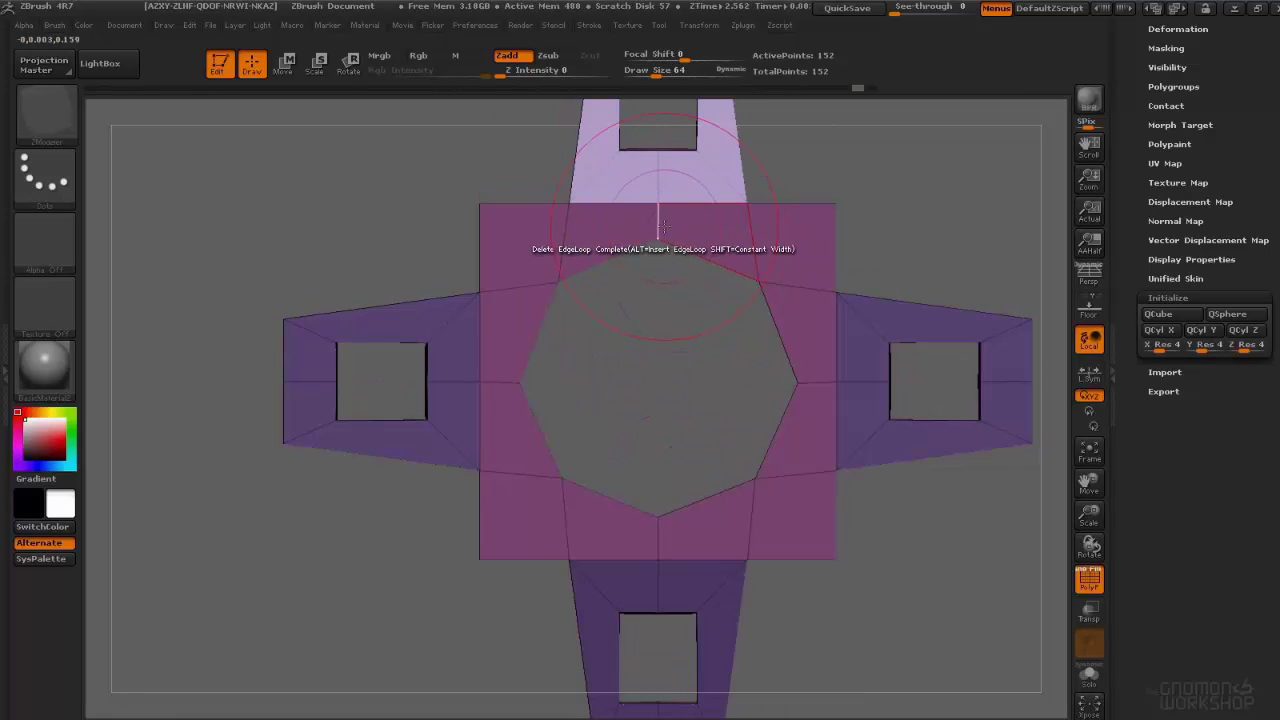
pyautogui.press('space')
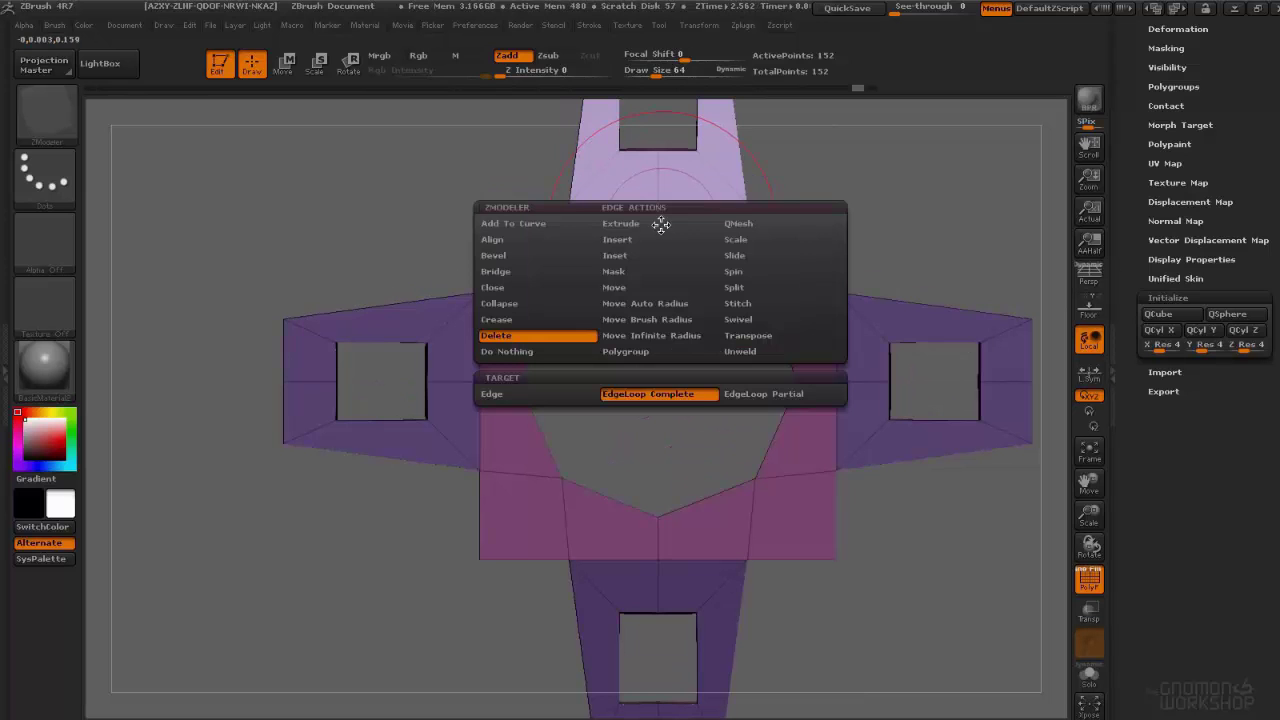
pyautogui.click(516, 257)
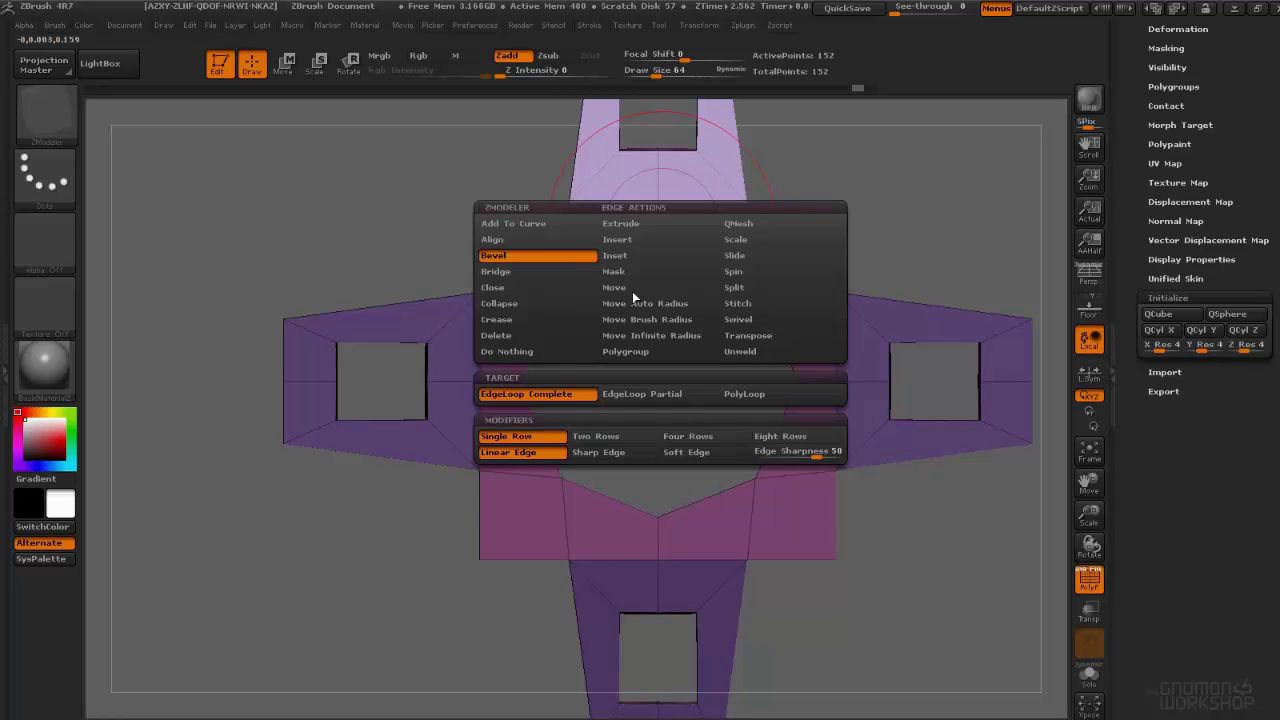
pyautogui.press('space')
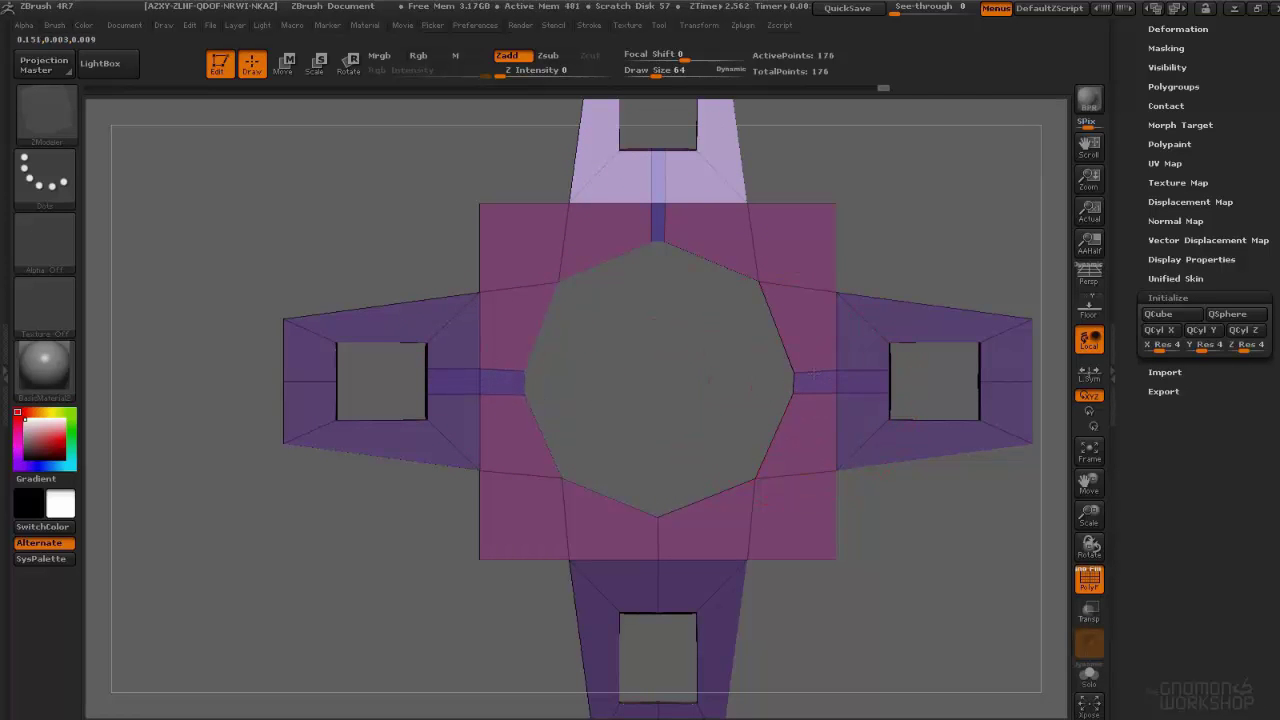
# Step: Combine all faces of the four-armed mesh into a single polygroup
pyautogui.moveTo(647, 411); pyautogui.dragTo(560, 300)
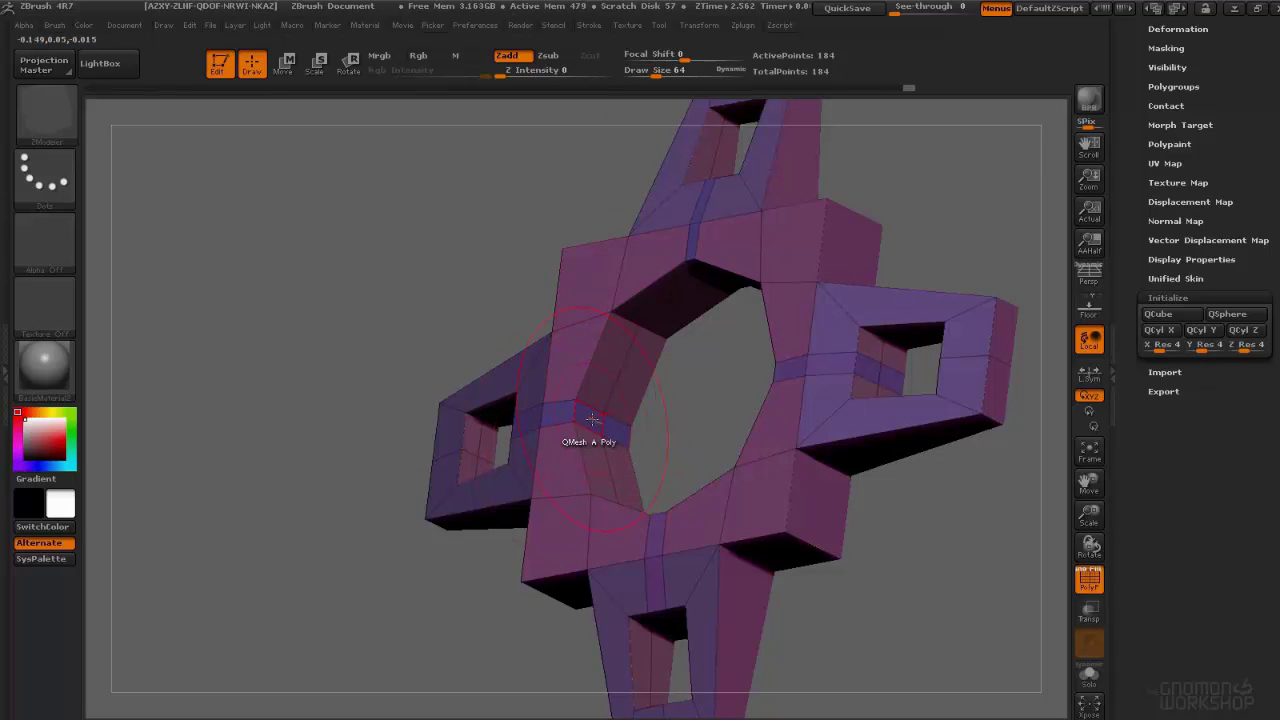
pyautogui.press('space')
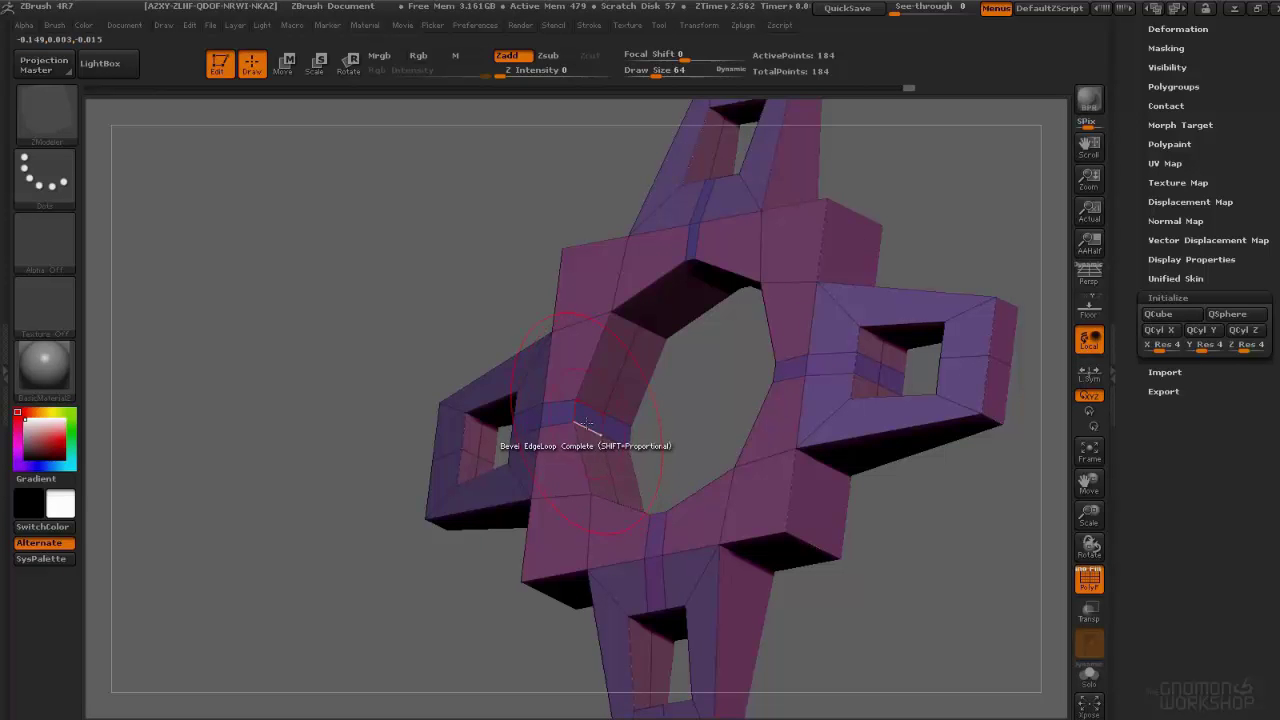
pyautogui.hotkey('ctrl', 'z')
pyautogui.moveTo(648, 386)
pyautogui.mouseDown()
pyautogui.moveTo(706, 382)
pyautogui.moveTo(639, 376)
pyautogui.mouseUp()
pyautogui.hotkey('ctrl', 'w')
pyautogui.moveTo(637, 376); pyautogui.dragTo(708, 264, button='right')
pyautogui.moveTo(740, 280); pyautogui.dragTo(786, 306)
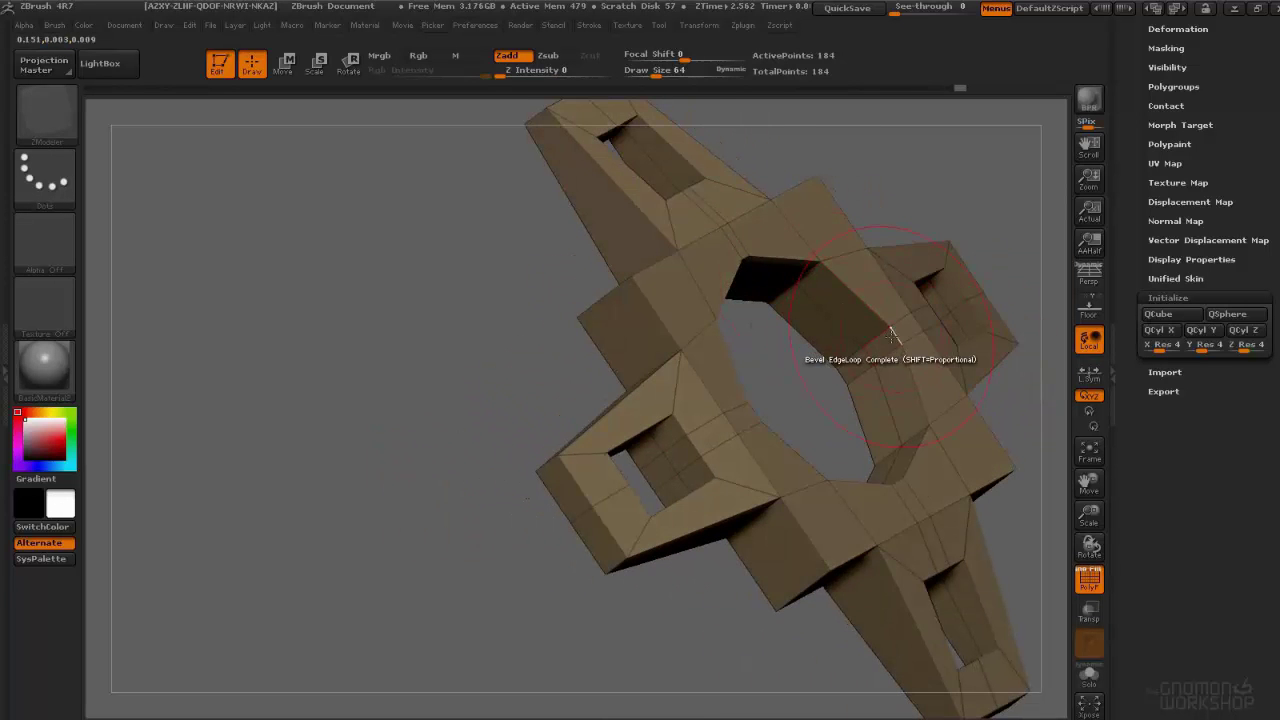
# Step: Set the polygon action to QMesh and put the narrow inner-wall faces of the octagonal hole into their own polygroup
pyautogui.moveTo(884, 343)
pyautogui.mouseDown()
pyautogui.moveTo(866, 515)
pyautogui.moveTo(765, 372)
pyautogui.mouseUp()
pyautogui.press('space')
pyautogui.click(856, 163)
pyautogui.keyDown('shift'); pyautogui.moveTo(857, 190); pyautogui.dragTo(815, 355); pyautogui.keyUp('shift')
pyautogui.press('space')
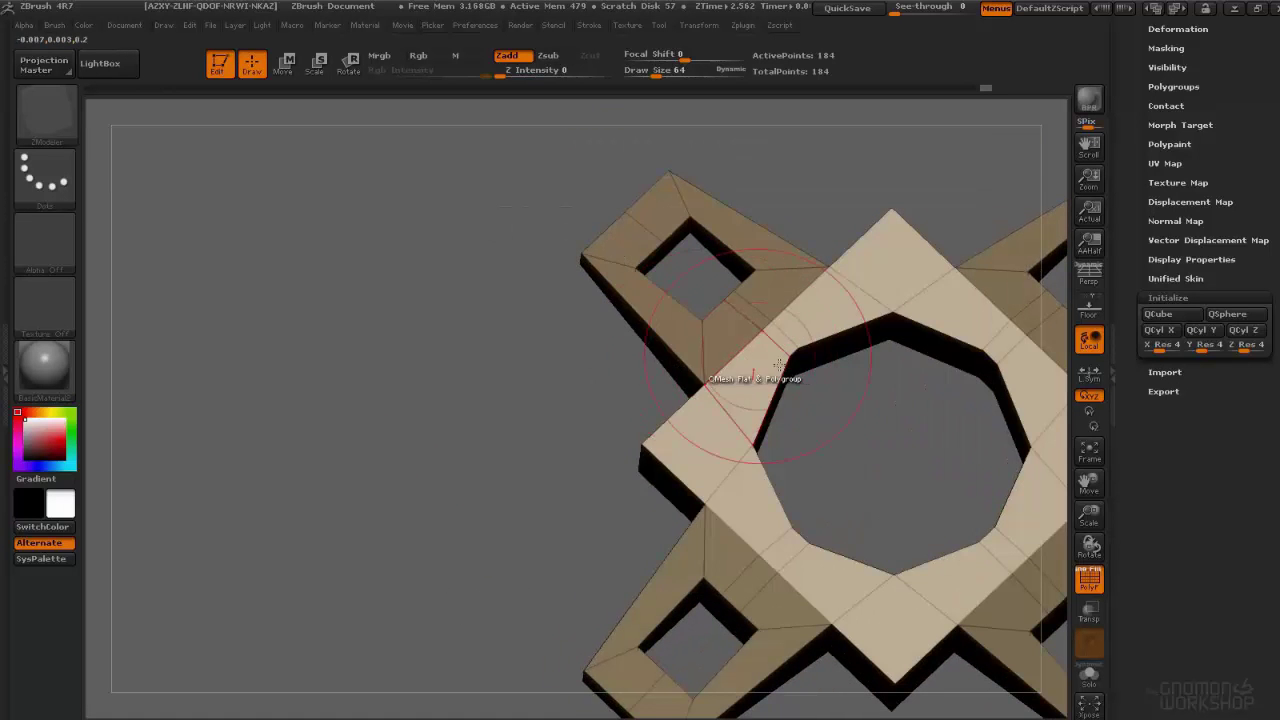
pyautogui.press('space')
pyautogui.click(856, 311)
pyautogui.moveTo(804, 358); pyautogui.dragTo(775, 361, button='right')
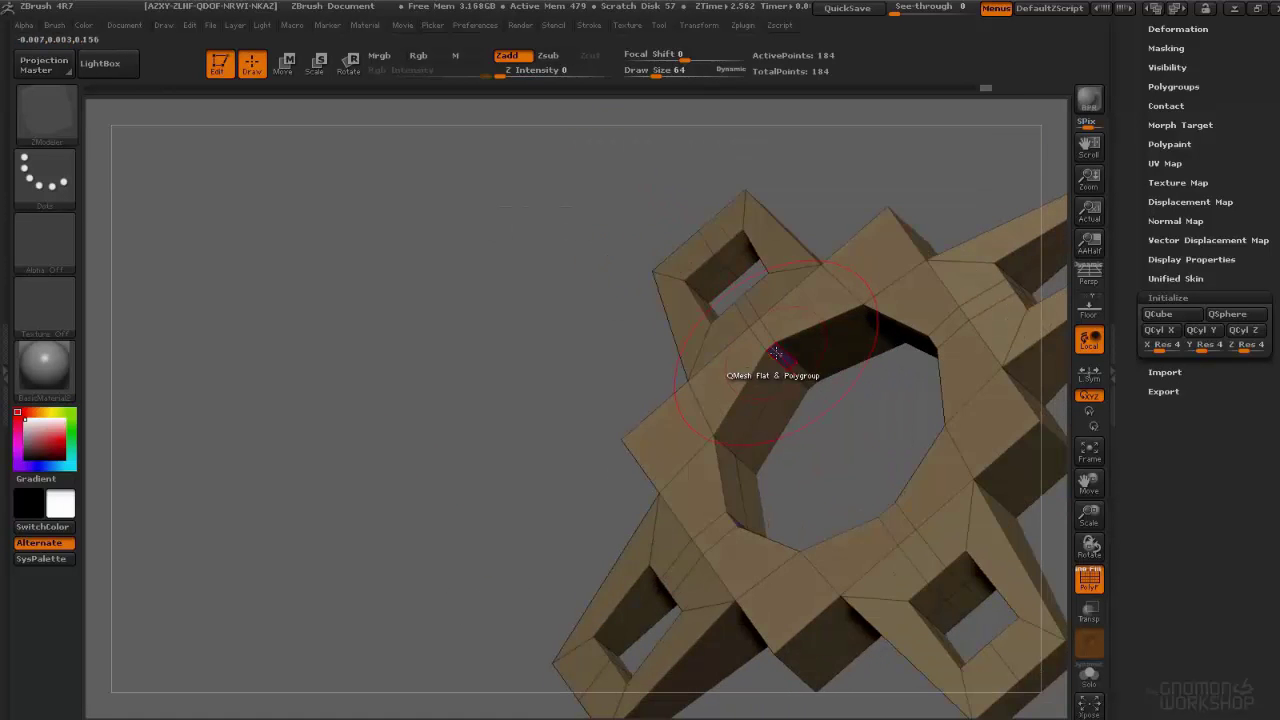
# Step: Set the QMesh target to Polygroup All and pull the four narrow inner-wall faces towards the hole's centre
pyautogui.press('space')
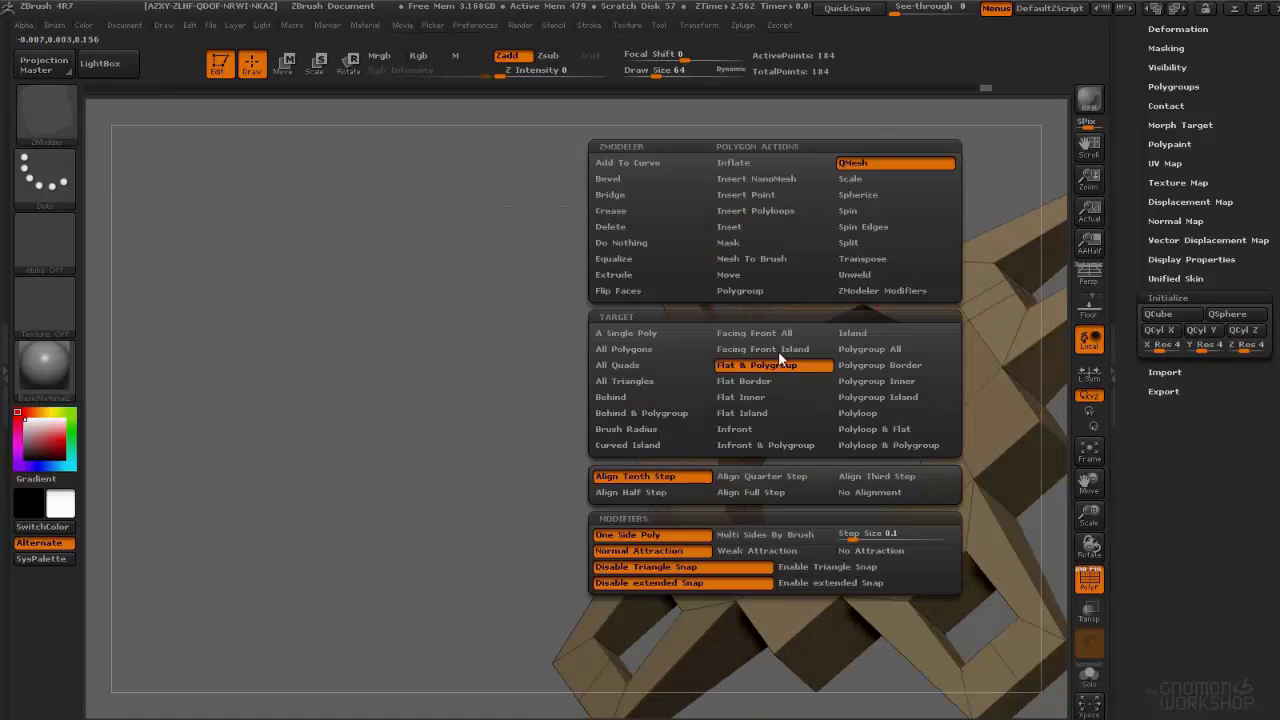
pyautogui.click(870, 362)
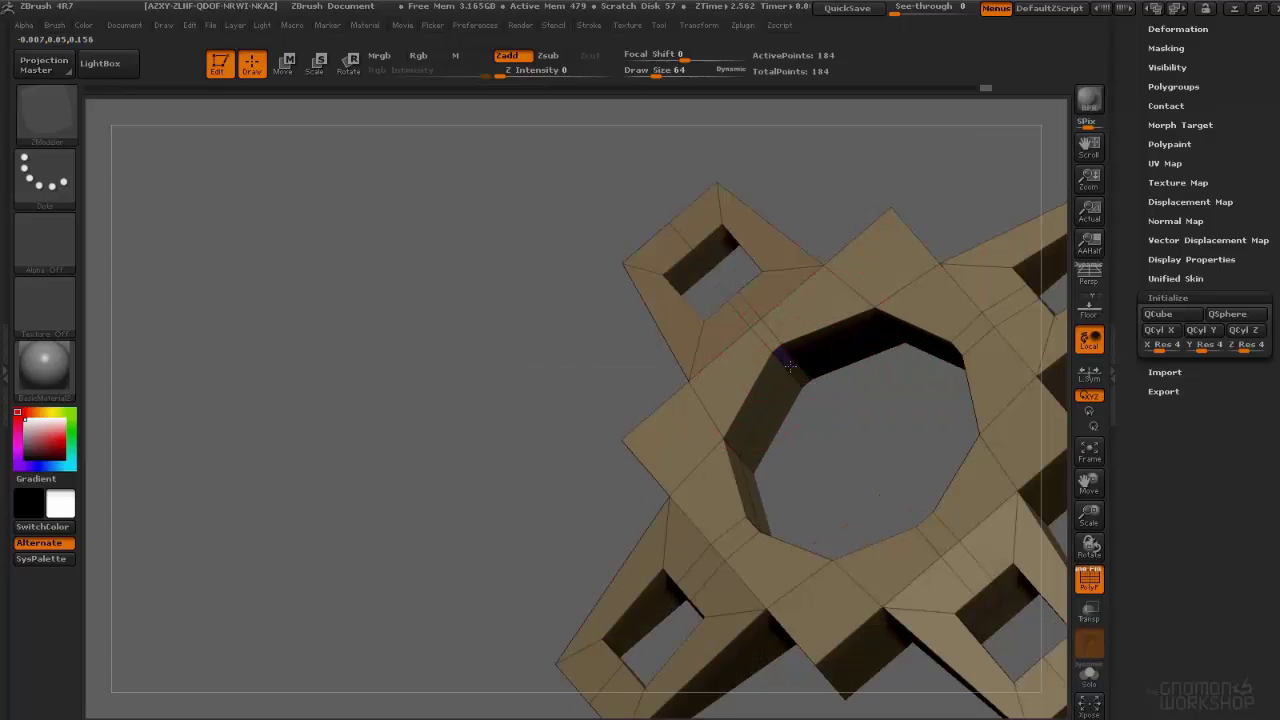
pyautogui.moveTo(786, 358); pyautogui.dragTo(838, 404)
pyautogui.moveTo(873, 394); pyautogui.dragTo(805, 306, button='right')
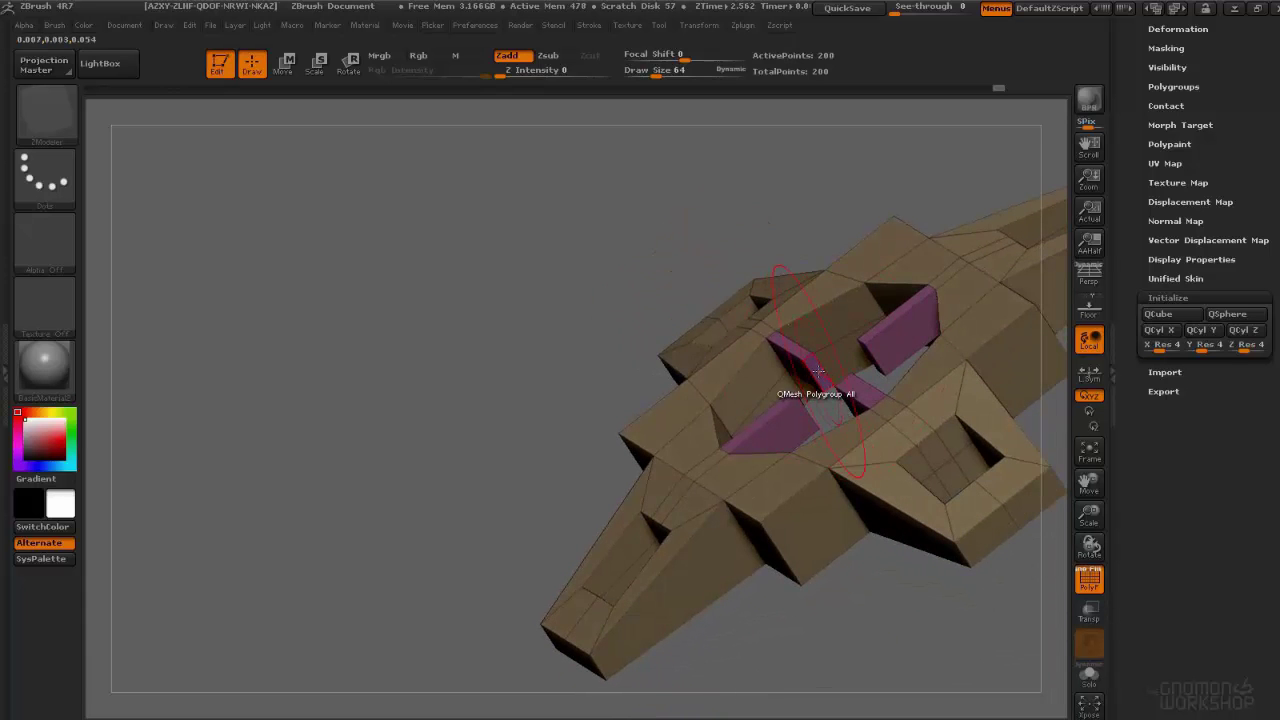
# Step: Scale the end faces of the four inward extrusions with the Scale polygon action to taper them into spikes
pyautogui.press('space')
pyautogui.click(900, 182)
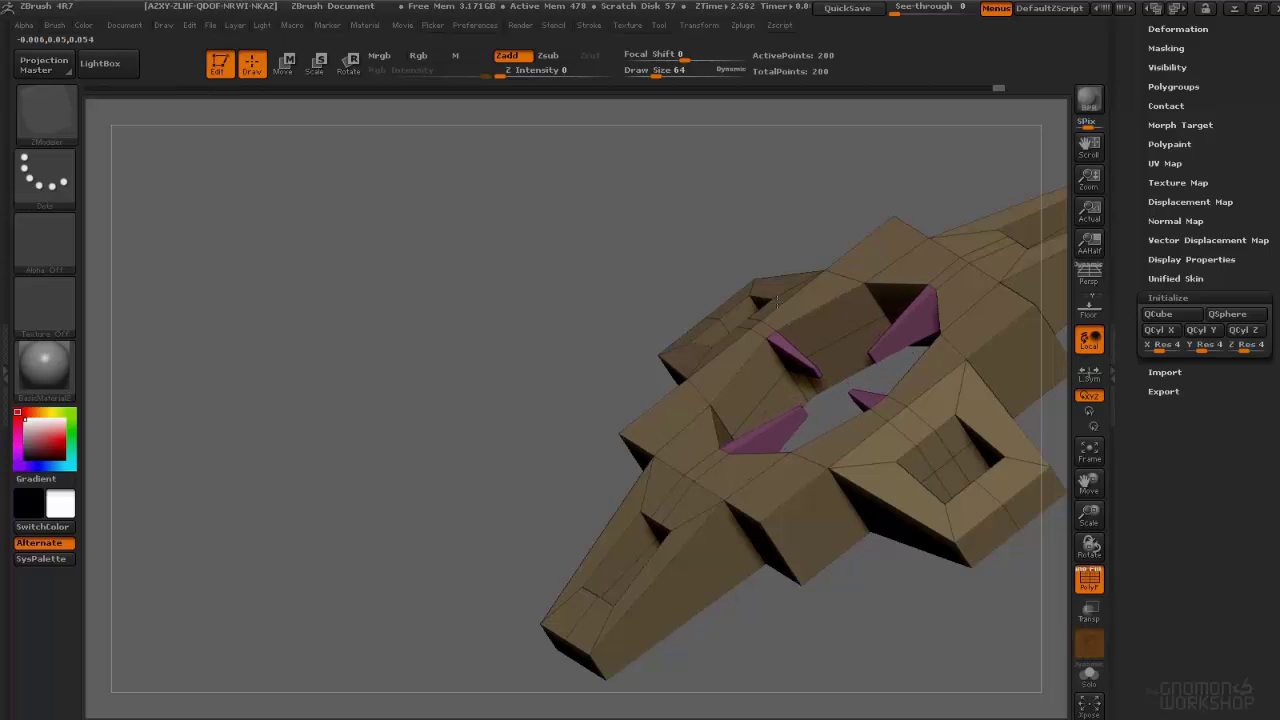
pyautogui.moveTo(784, 302); pyautogui.dragTo(876, 405, button='right')
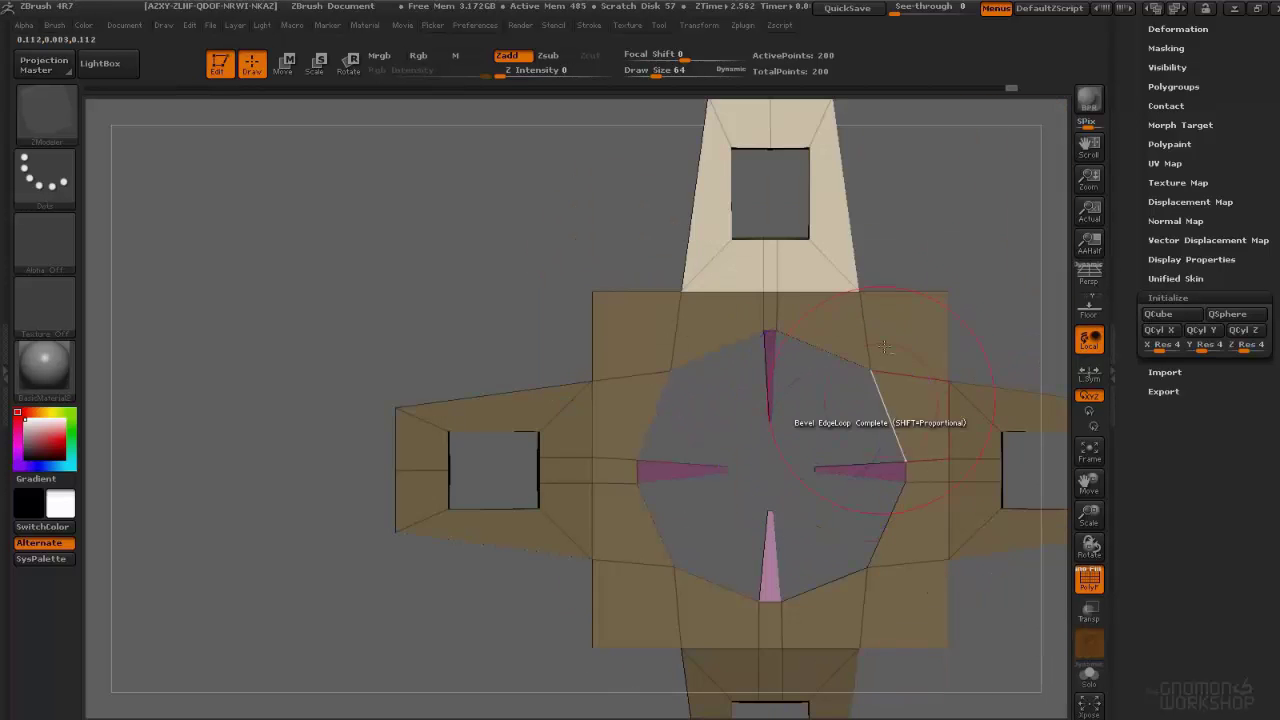
pyautogui.moveTo(793, 396)
pyautogui.keyDown('alt'); pyautogui.mouseDown(button='right')
pyautogui.moveTo(774, 286)
pyautogui.moveTo(794, 114)
pyautogui.moveTo(690, 377)
pyautogui.moveTo(591, 350)
pyautogui.moveTo(656, 385)
pyautogui.moveTo(692, 470)
pyautogui.moveTo(625, 285)
pyautogui.moveTo(664, 368)
pyautogui.mouseUp(button='right'); pyautogui.keyUp('alt')
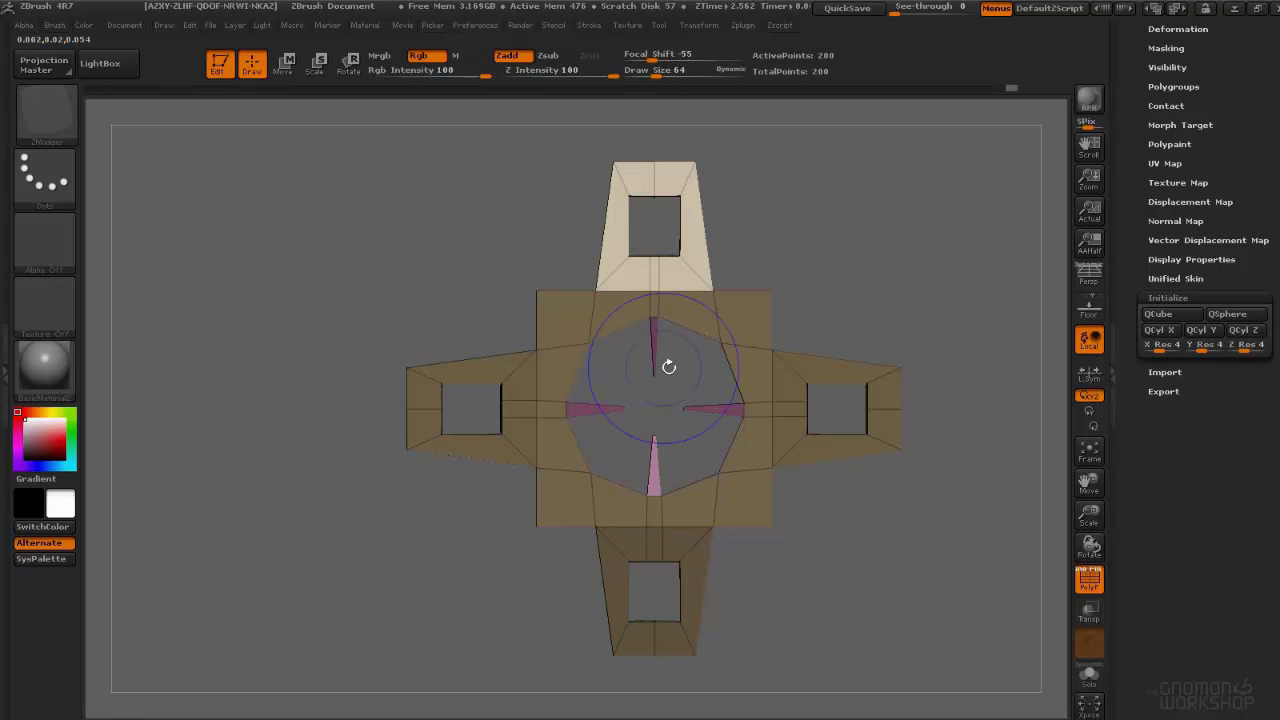
# Step: Subdivide the mesh to level 3 with Smt on in the Geometry settings, and step back down through its subdivision levels
pyautogui.moveTo(1231, 43); pyautogui.dragTo(1240, 205)
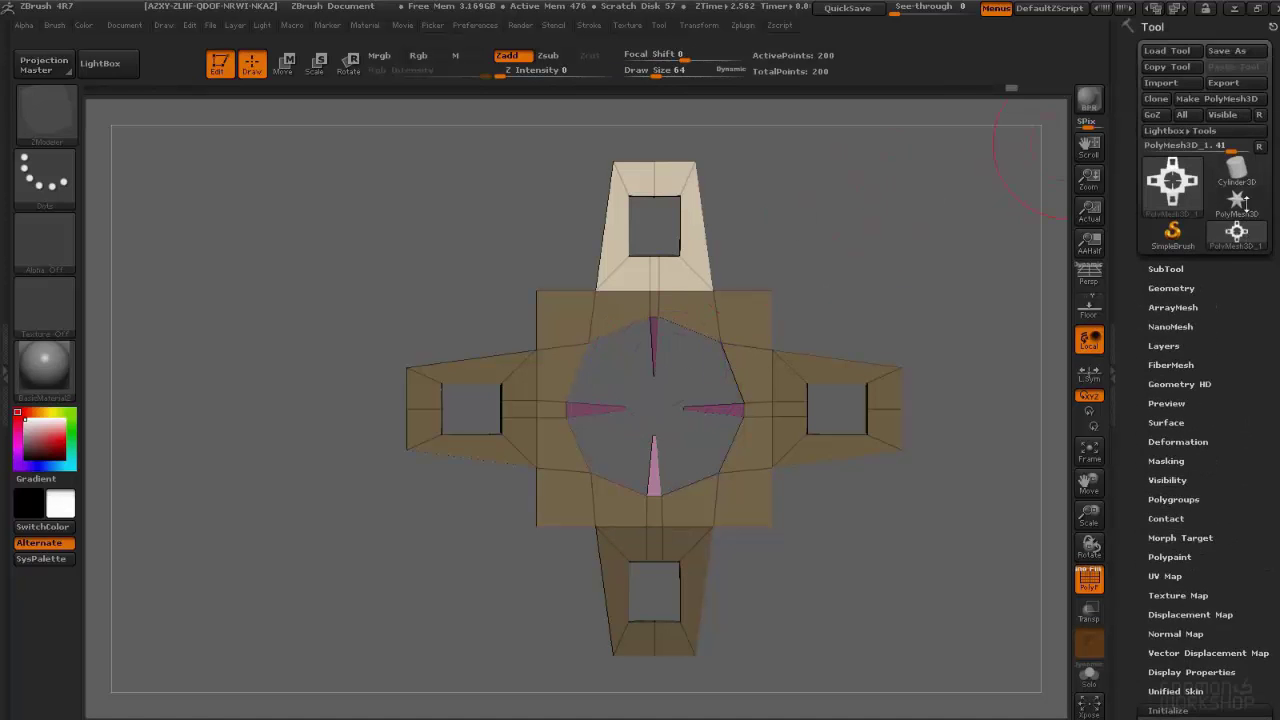
pyautogui.click(1172, 288)
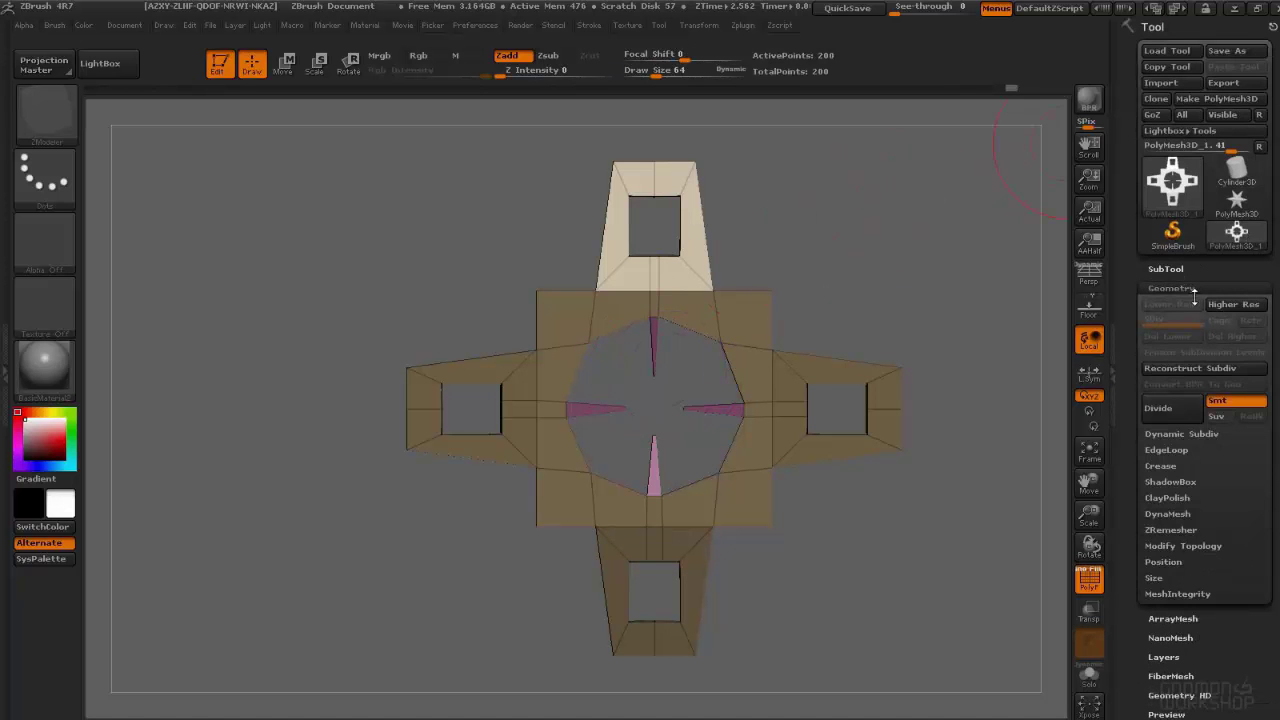
pyautogui.moveTo(1128, 347); pyautogui.dragTo(1128, 319)
pyautogui.click(1158, 380)
pyautogui.moveTo(886, 266); pyautogui.dragTo(997, 250, button='right')
pyautogui.click(1176, 374)
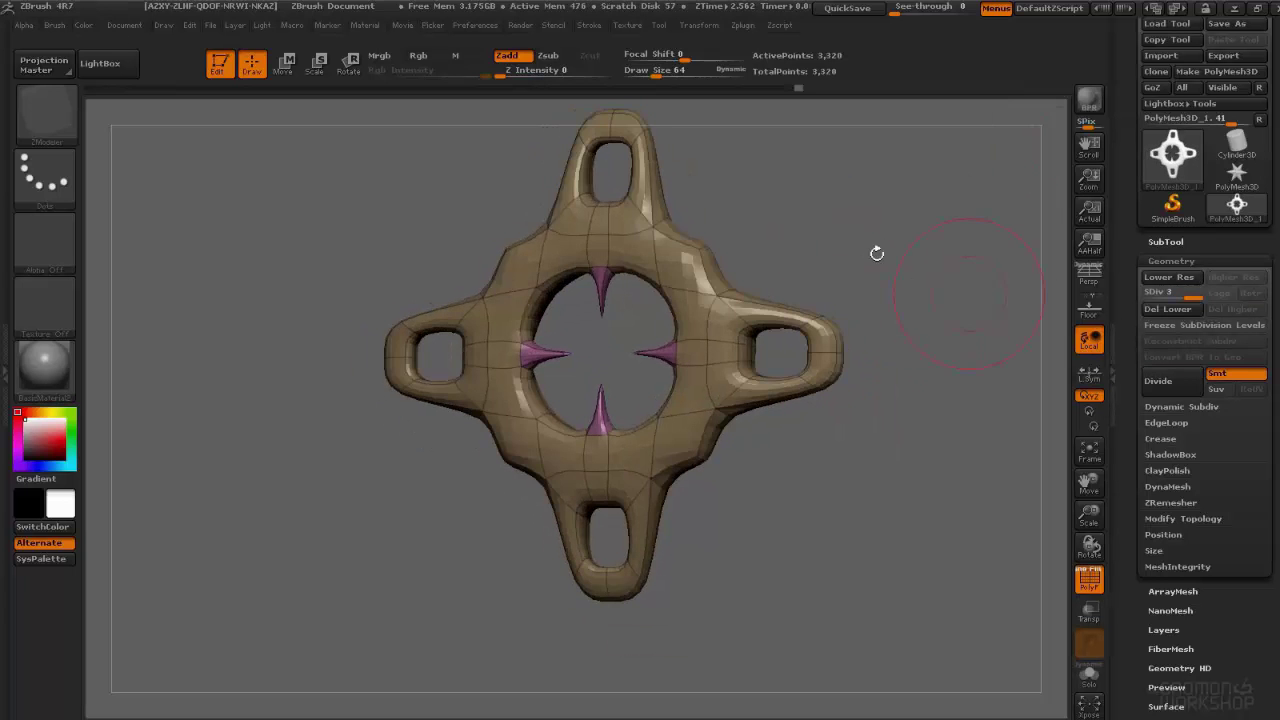
pyautogui.moveTo(875, 218)
pyautogui.mouseDown(button='right')
pyautogui.moveTo(866, 228)
pyautogui.moveTo(883, 208)
pyautogui.mouseUp(button='right')
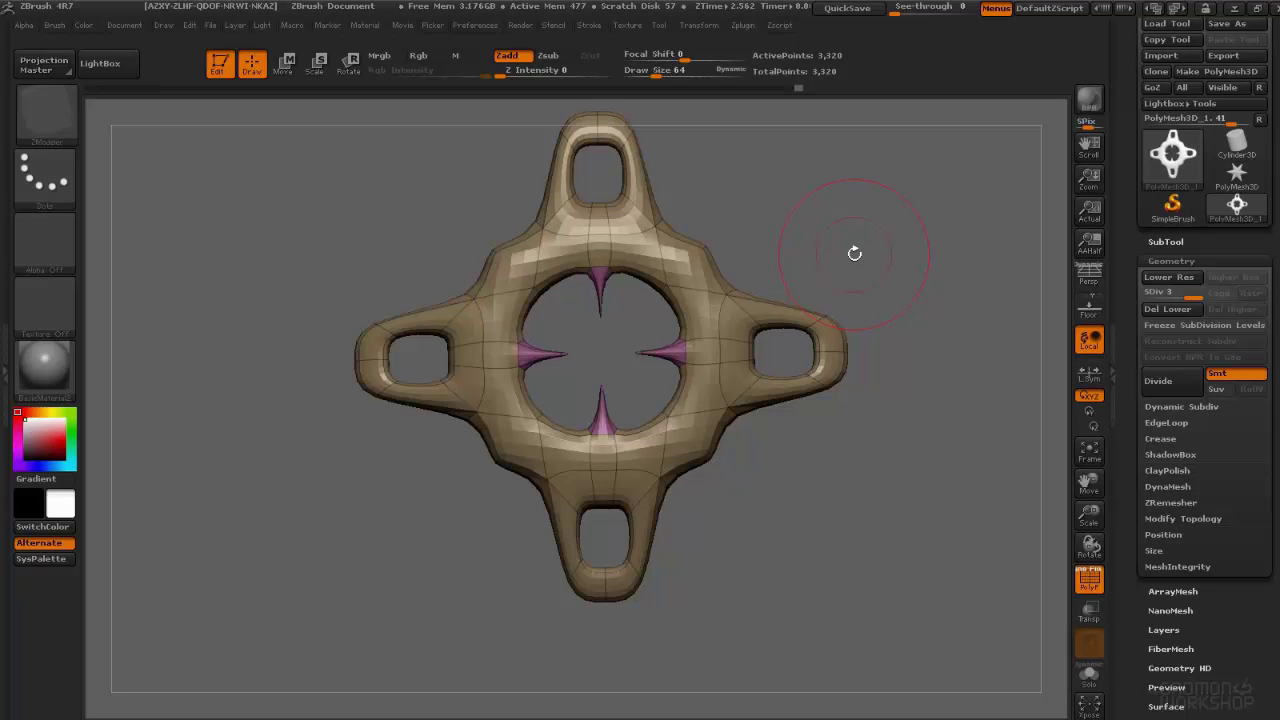
pyautogui.hotkey('shift', 'd')
pyautogui.hotkey('shift', 'd')
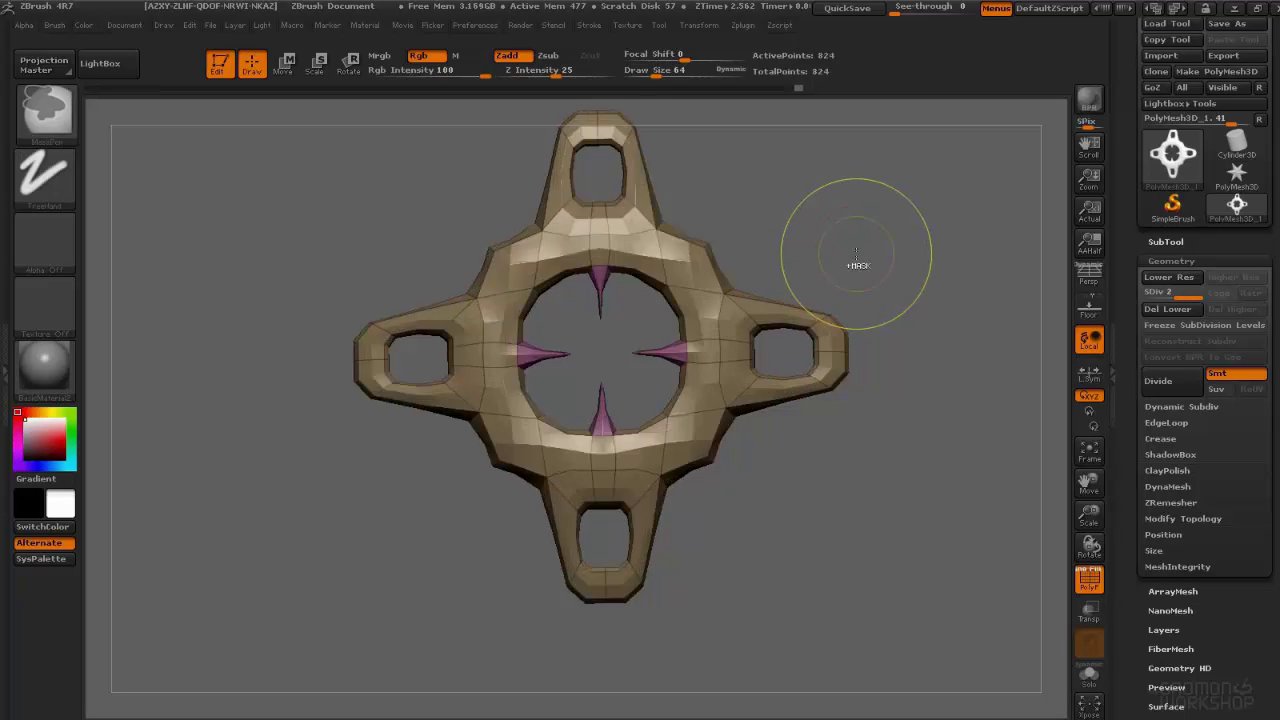
# Step: Turn on Dynamic Subdiv for the undivided mesh and inspect its smoothed form
pyautogui.click(1174, 406)
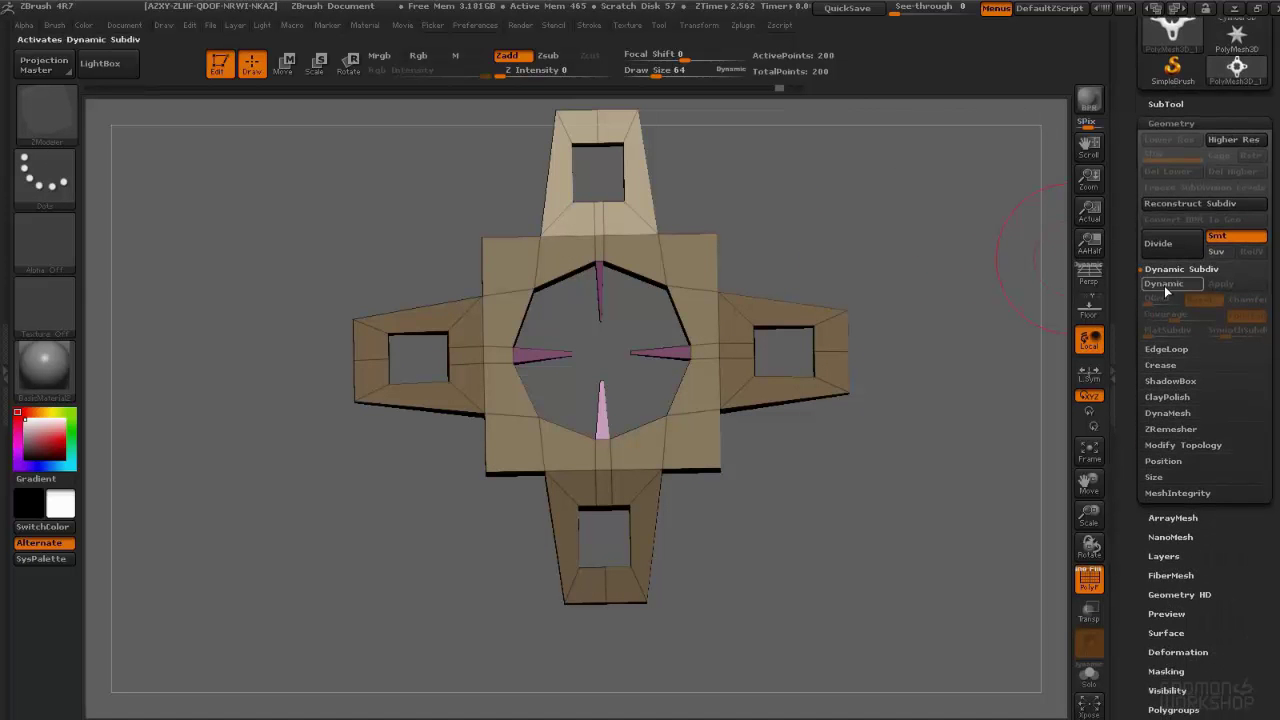
pyautogui.click(1164, 284)
pyautogui.keyDown('alt'); pyautogui.moveTo(873, 257); pyautogui.dragTo(871, 214); pyautogui.keyUp('alt')
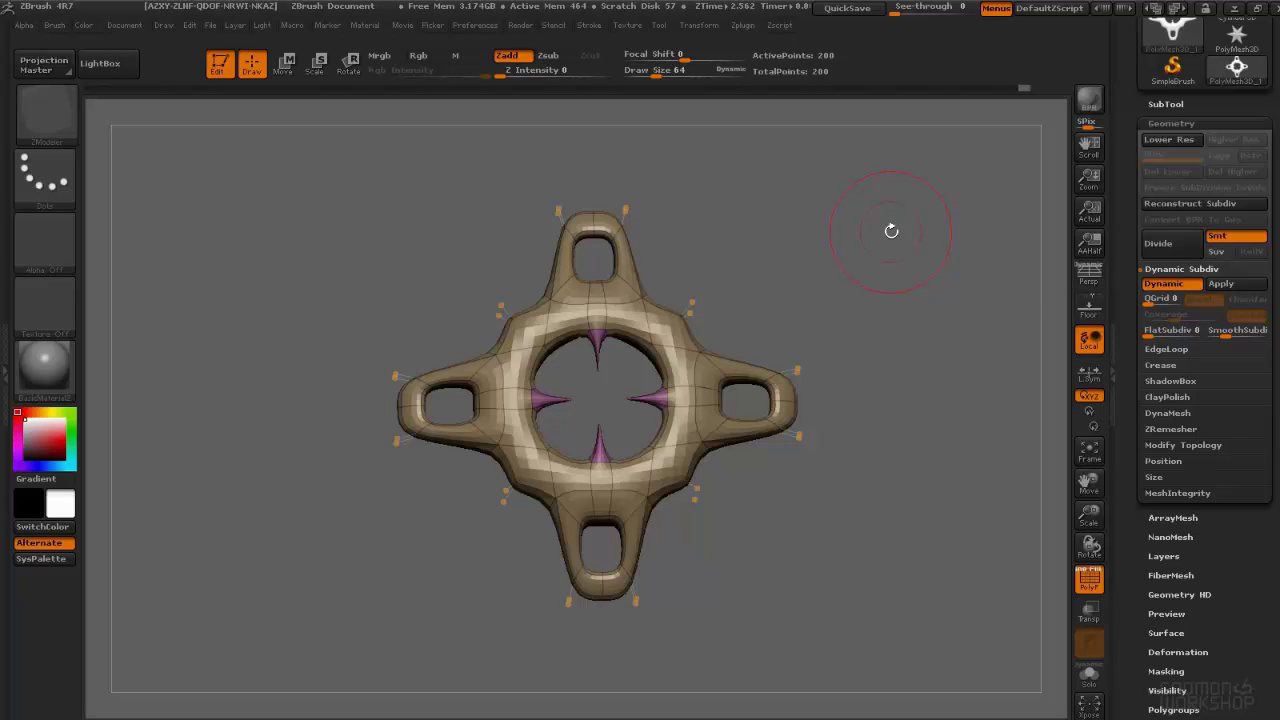
pyautogui.keyDown('alt'); pyautogui.moveTo(770, 253); pyautogui.dragTo(772, 355); pyautogui.keyUp('alt')
# Step: Set the ZModeler point action to Move by brush radius
pyautogui.press('space')
pyautogui.click(814, 216)
pyautogui.press('space')
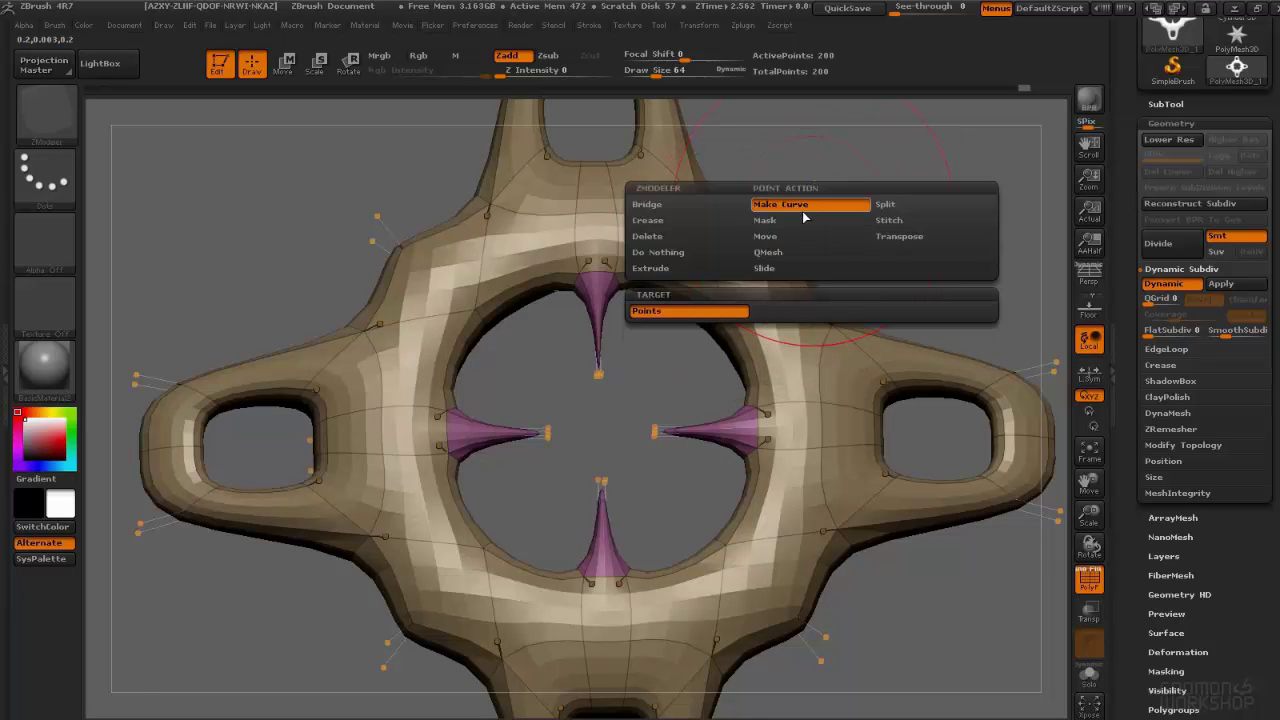
pyautogui.press('space')
pyautogui.moveTo(884, 186); pyautogui.dragTo(869, 186)
# Step: Try pulling corner points of the centre block outward while Dynamic Subdiv is on, and undo the moves
pyautogui.moveTo(826, 301); pyautogui.dragTo(1027, 70)
pyautogui.keyDown('alt'); pyautogui.moveTo(978, 196); pyautogui.dragTo(888, 287); pyautogui.keyUp('alt')
pyautogui.moveTo(881, 333); pyautogui.dragTo(1020, 197)
pyautogui.moveTo(975, 430); pyautogui.dragTo(935, 430)
pyautogui.moveTo(732, 247); pyautogui.dragTo(733, 282)
pyautogui.hotkey('shift', 'd')
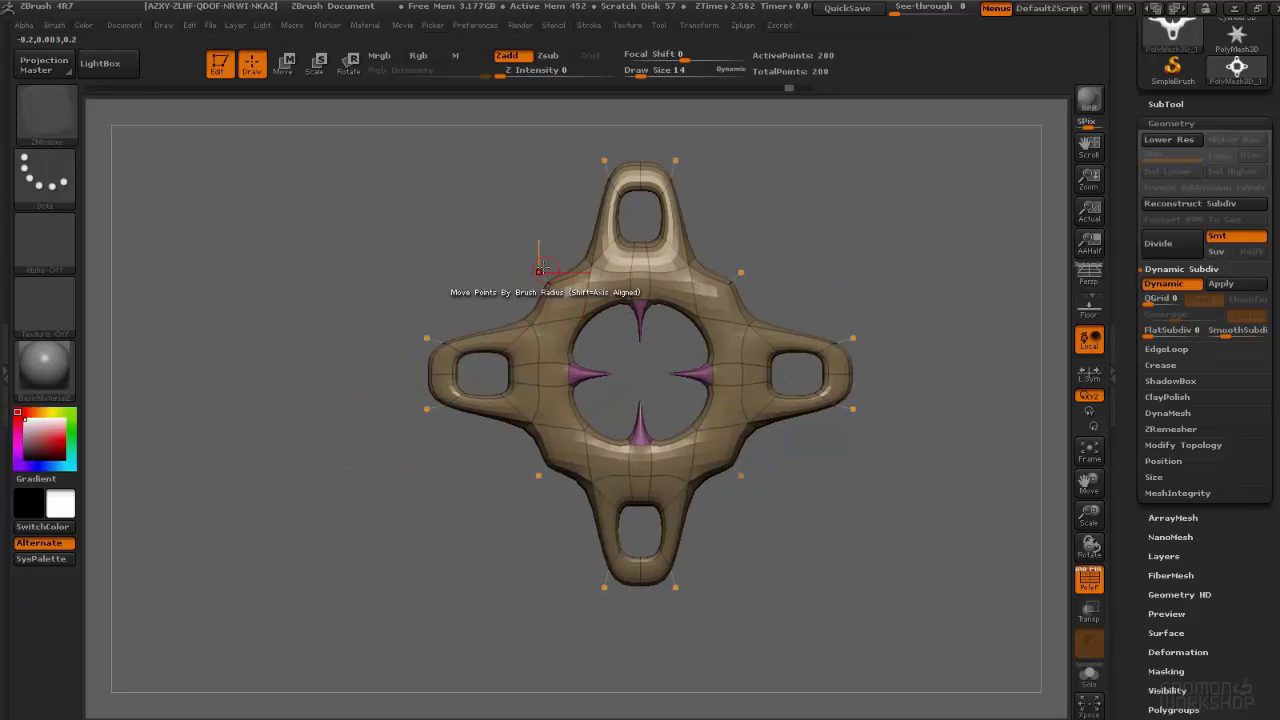
pyautogui.moveTo(538, 272); pyautogui.dragTo(444, 178)
pyautogui.moveTo(412, 138); pyautogui.dragTo(423, 149)
pyautogui.hotkey('ctrl', 'z')
pyautogui.keyDown('alt'); pyautogui.moveTo(848, 146); pyautogui.dragTo(696, 169); pyautogui.keyUp('alt')
pyautogui.keyDown('alt'); pyautogui.moveTo(794, 206); pyautogui.dragTo(812, 211); pyautogui.keyUp('alt')
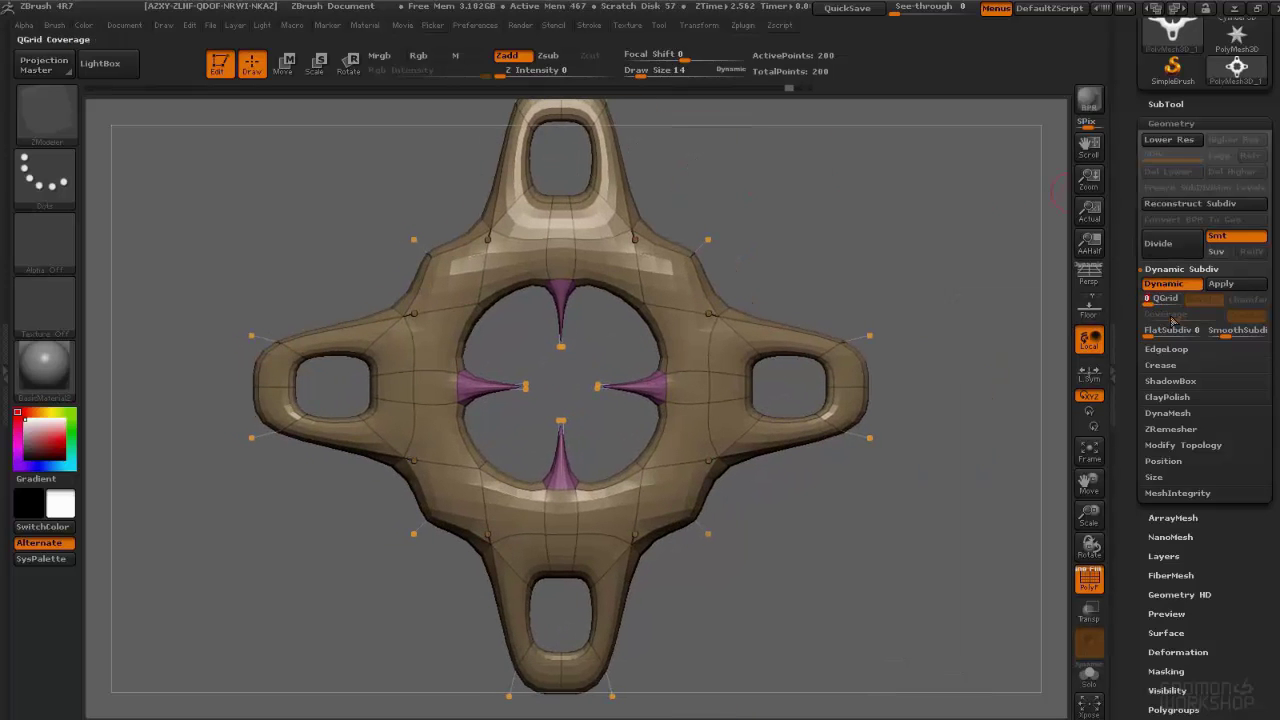
# Step: Compare the dynamic subdivision with QGrid off and on, leaving QGrid at 1 with Bevel and a Coverage of 0.02
pyautogui.click(1173, 320)
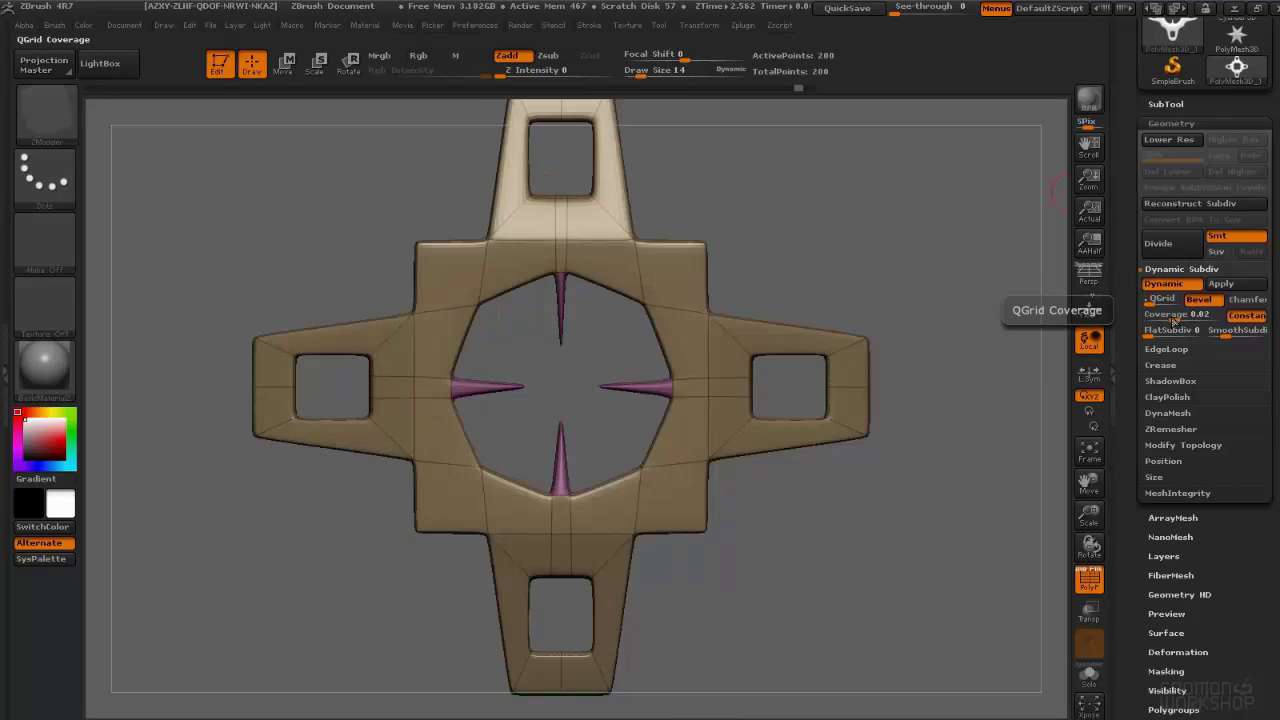
pyautogui.click(1149, 301)
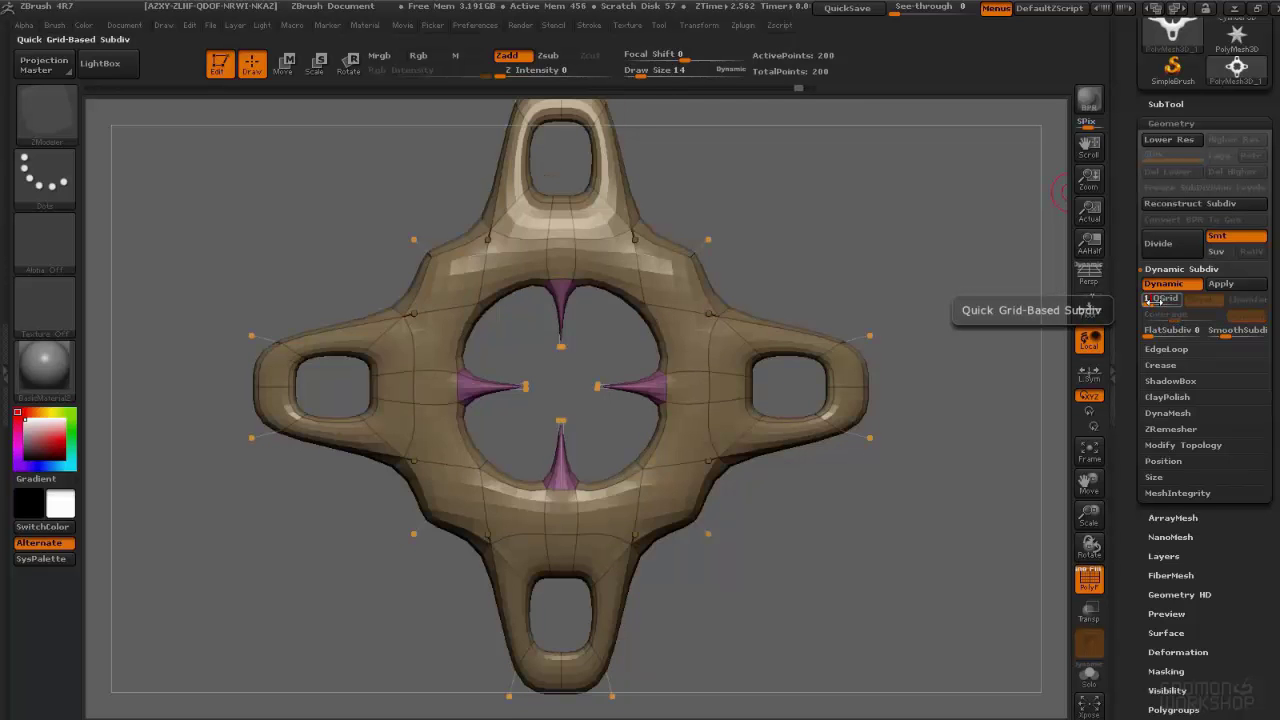
pyautogui.click(1155, 301)
pyautogui.moveTo(866, 269)
pyautogui.mouseDown()
pyautogui.moveTo(878, 330)
pyautogui.moveTo(839, 281)
pyautogui.moveTo(889, 262)
pyautogui.mouseUp()
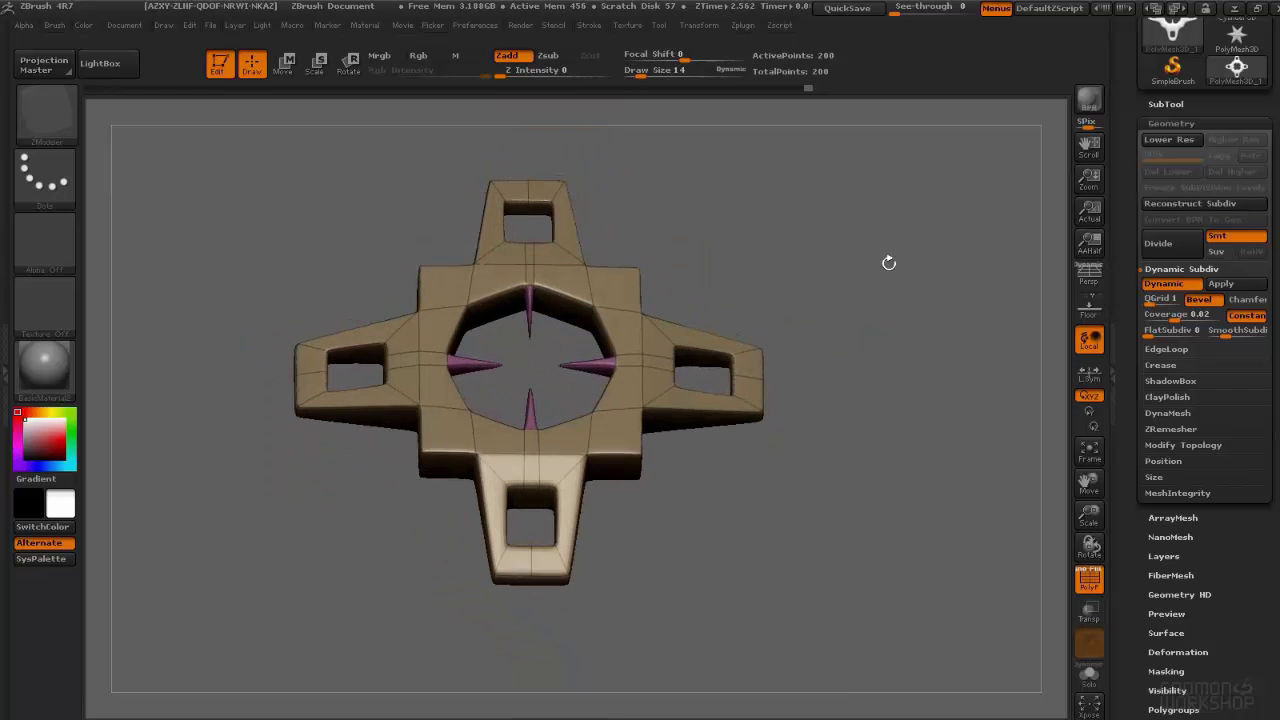
# Step: Switch to the PolyMesh3D star tool and initialize it as a QCube
pyautogui.click(1237, 40)
pyautogui.scroll(-10, 1197, 489)
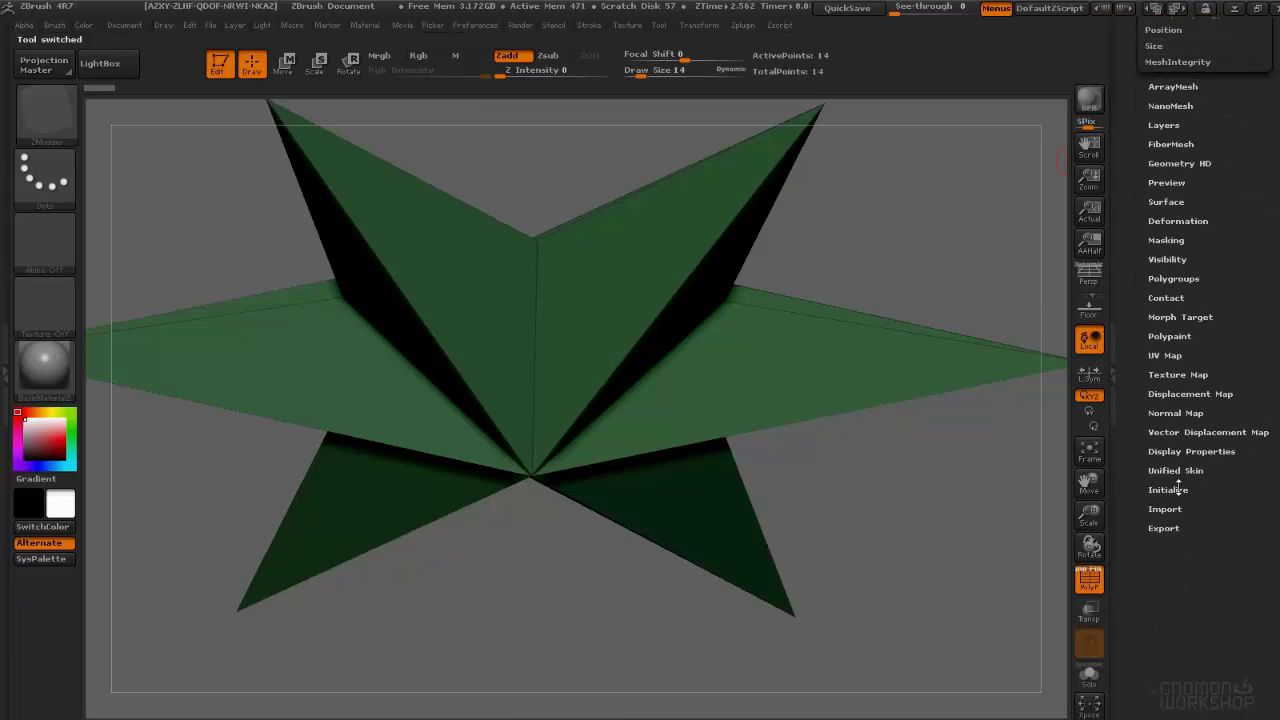
pyautogui.click(1168, 489)
pyautogui.click(1158, 231)
pyautogui.moveTo(953, 221); pyautogui.dragTo(870, 240)
pyautogui.scroll(10, 1233, 236)
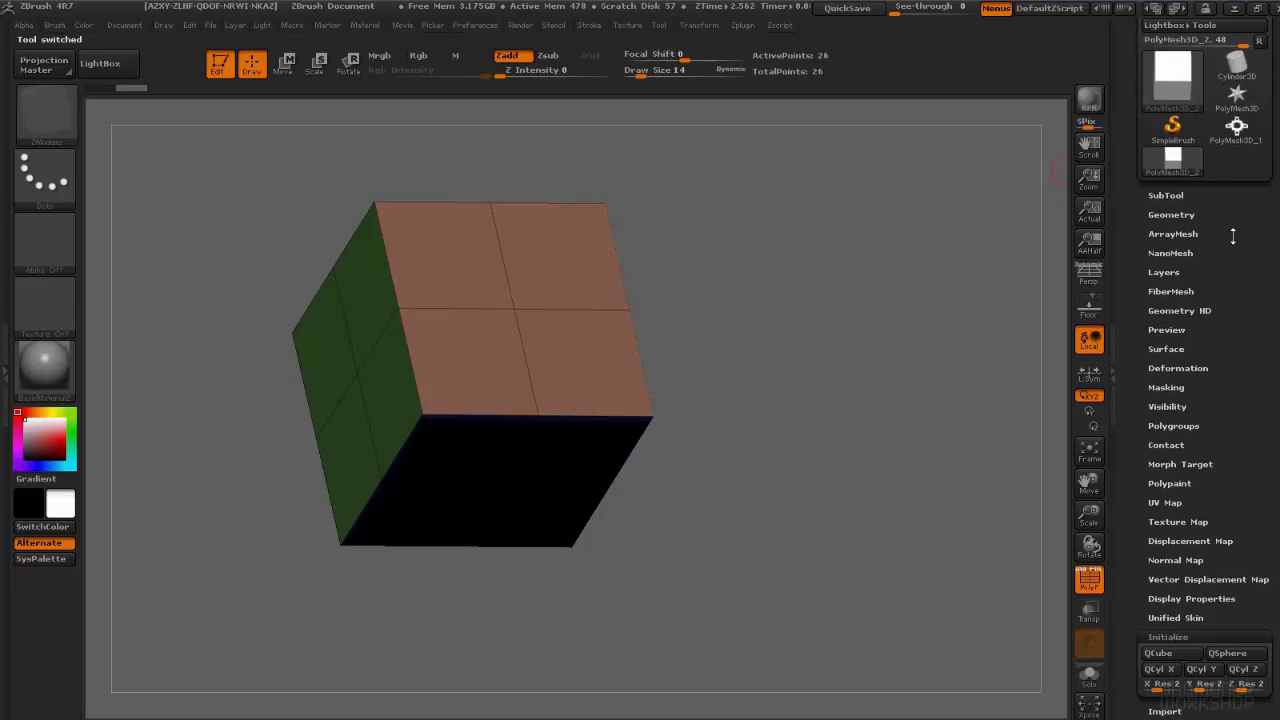
# Step: Divide the cube once with Smt off, and divide it several more times with Smt on
pyautogui.click(1186, 210)
pyautogui.click(1238, 329)
pyautogui.click(1185, 337)
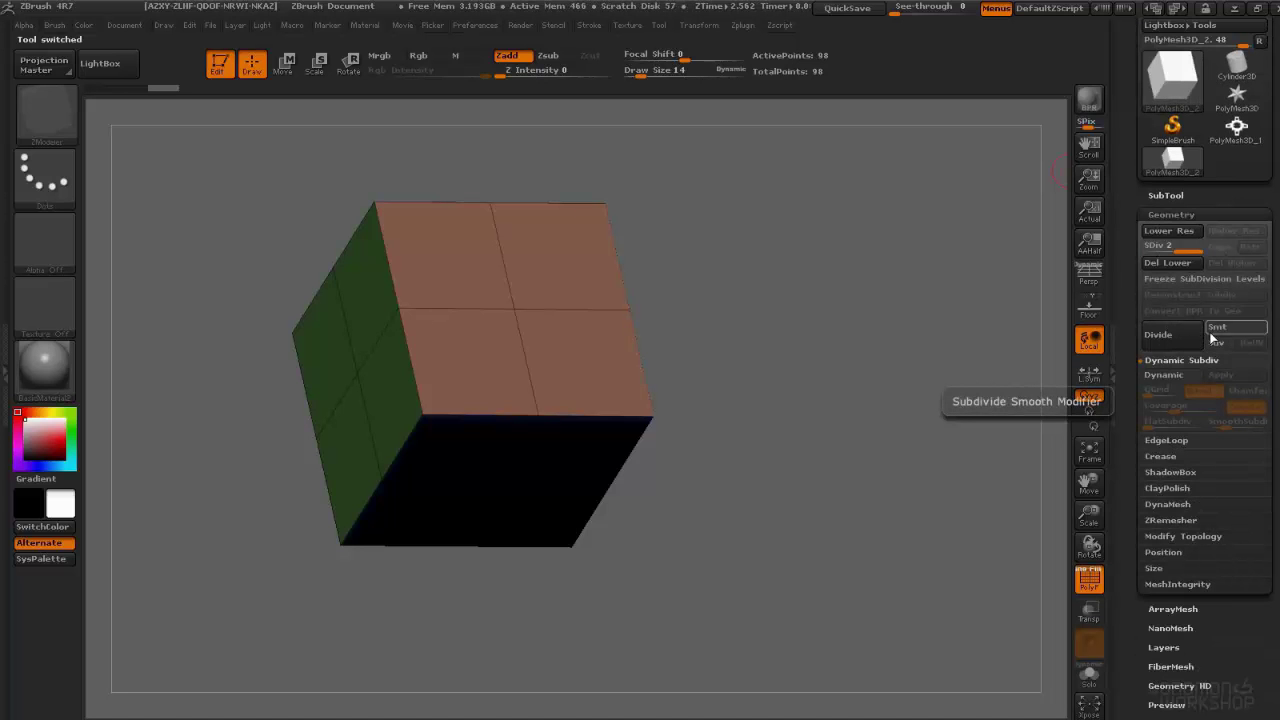
pyautogui.click(1237, 329)
pyautogui.click(1180, 337)
pyautogui.click(1180, 337)
pyautogui.click(1180, 337)
# Step: Leave a snapshot of the cube on the canvas, move the live cube beside it and return it to its base level
pyautogui.moveTo(825, 251)
pyautogui.mouseDown()
pyautogui.moveTo(702, 261)
pyautogui.moveTo(829, 266)
pyautogui.mouseUp()
pyautogui.hotkey('shift', 's')
pyautogui.moveTo(740, 267)
pyautogui.keyDown('alt'); pyautogui.mouseDown()
pyautogui.moveTo(917, 275)
pyautogui.moveTo(1094, 235)
pyautogui.mouseUp(); pyautogui.keyUp('alt')
pyautogui.moveTo(1184, 252); pyautogui.dragTo(1148, 252)
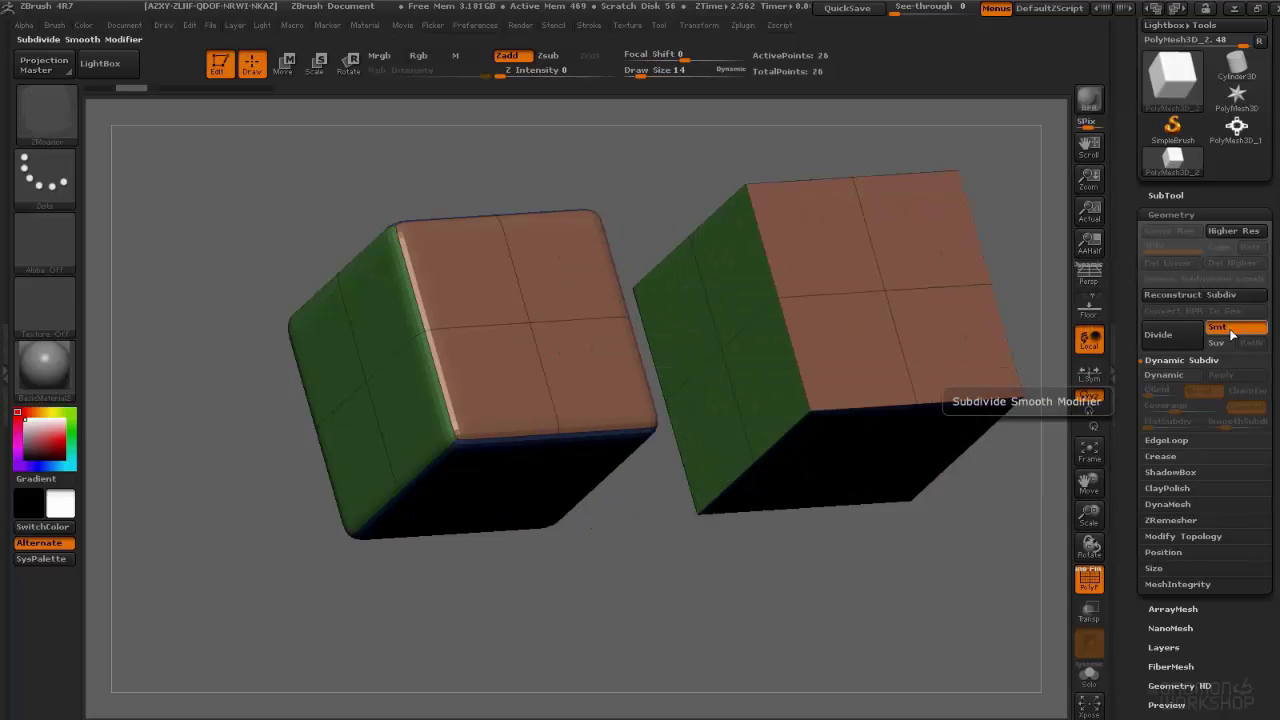
# Step: Divide the live cube to subdivision level 4 with Smt on for comparison, and switch Smt off
pyautogui.click(1182, 332)
pyautogui.click(1182, 333)
pyautogui.click(1181, 332)
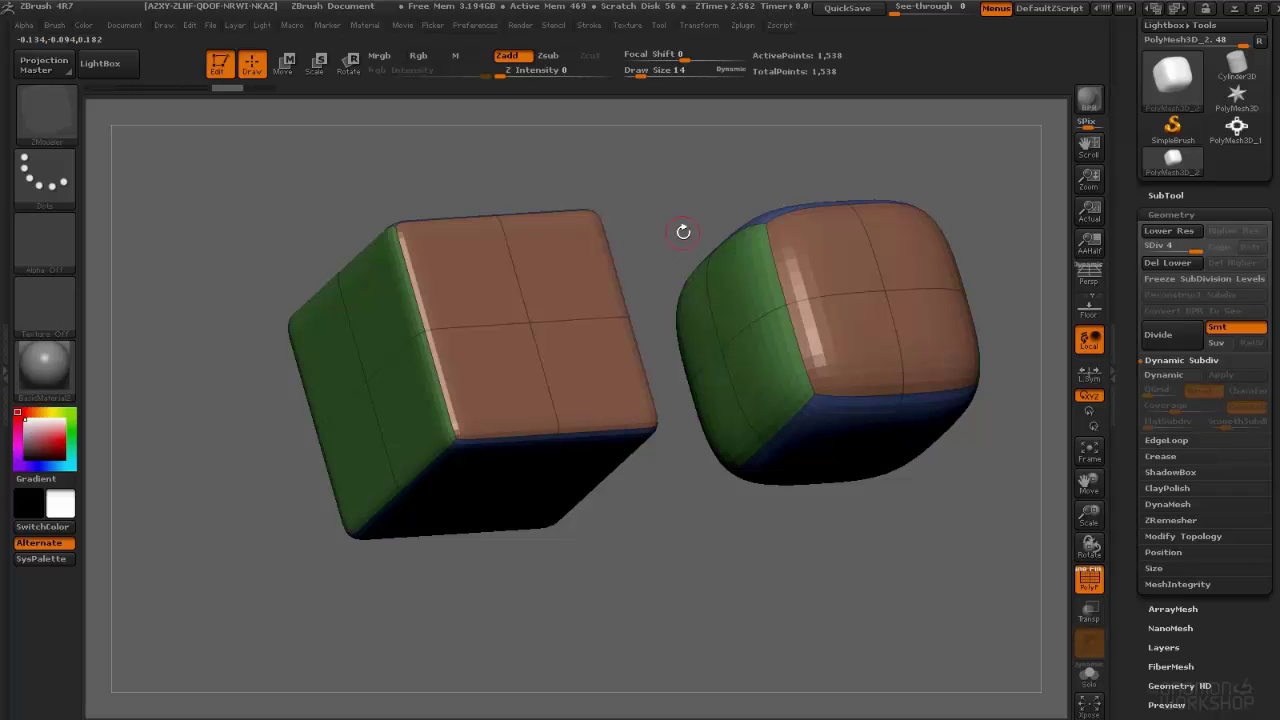
pyautogui.click(1217, 327)
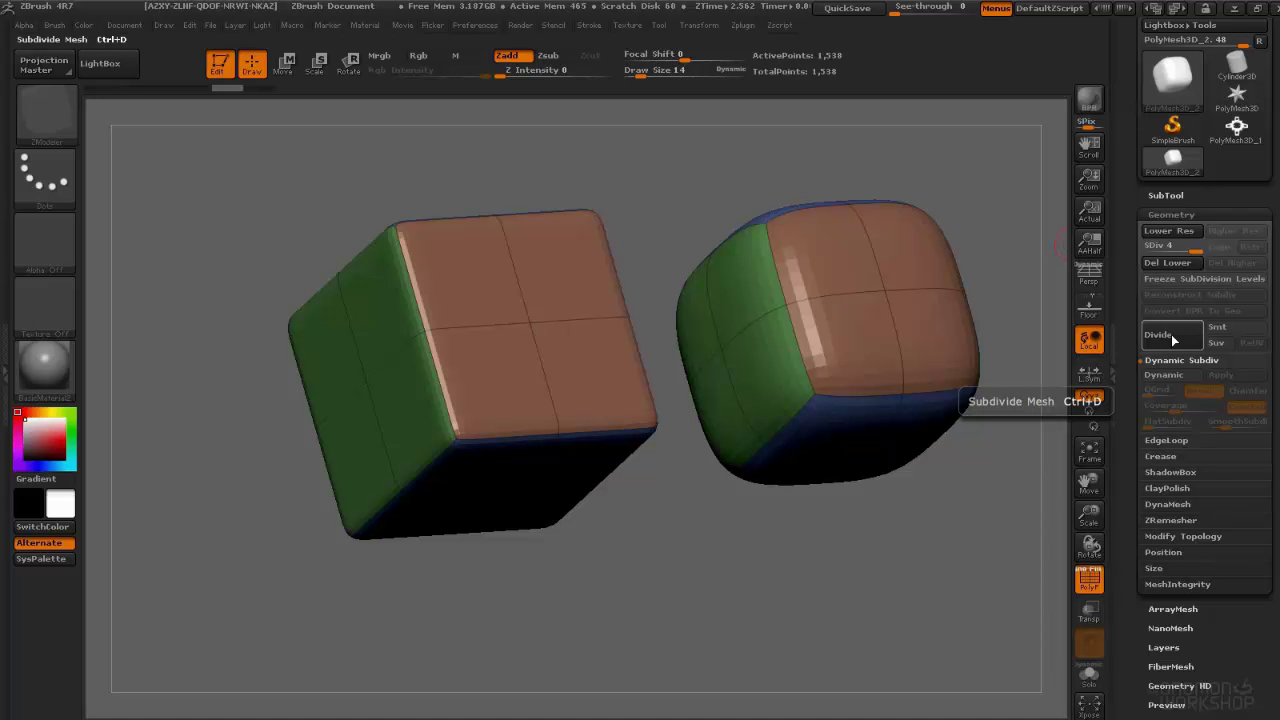
# Step: Clear the cube snapshot from the canvas and switch back to the four-armed mesh PolyMesh3D_1
pyautogui.hotkey('ctrl', 'n')
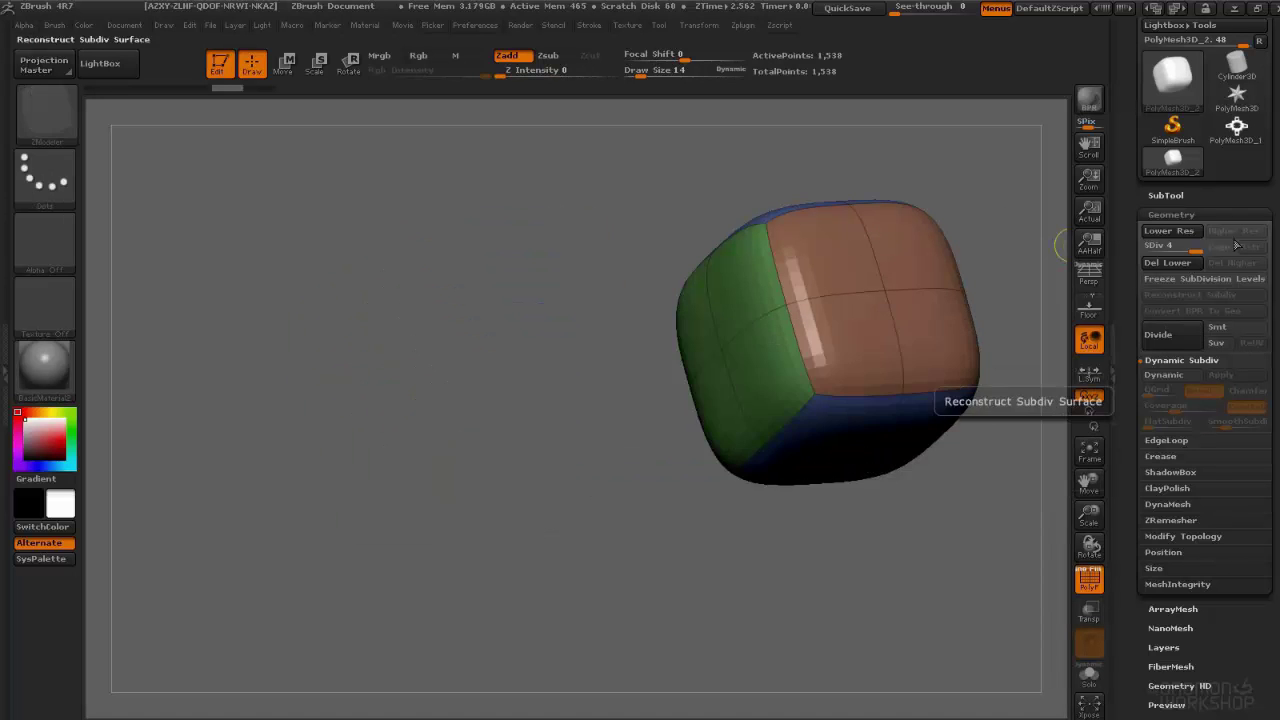
pyautogui.click(1246, 145)
pyautogui.keyDown('alt'); pyautogui.moveTo(1014, 277); pyautogui.dragTo(904, 280); pyautogui.keyUp('alt')
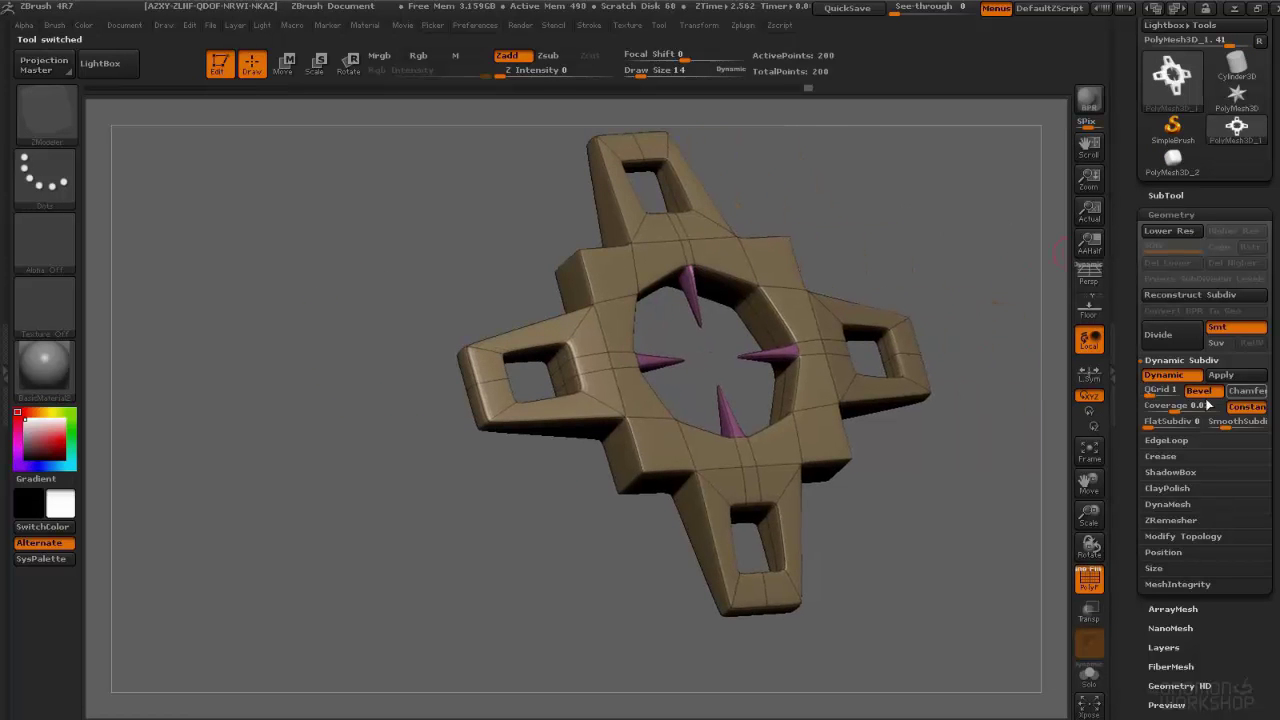
# Step: Set FlatSubdiv to 1 and turn off the QGrid Bevel option for the four-armed mesh
pyautogui.click(1157, 424)
pyautogui.click(1193, 394)
pyautogui.moveTo(935, 308)
pyautogui.mouseDown()
pyautogui.moveTo(890, 303)
pyautogui.moveTo(930, 269)
pyautogui.moveTo(931, 289)
pyautogui.mouseUp()
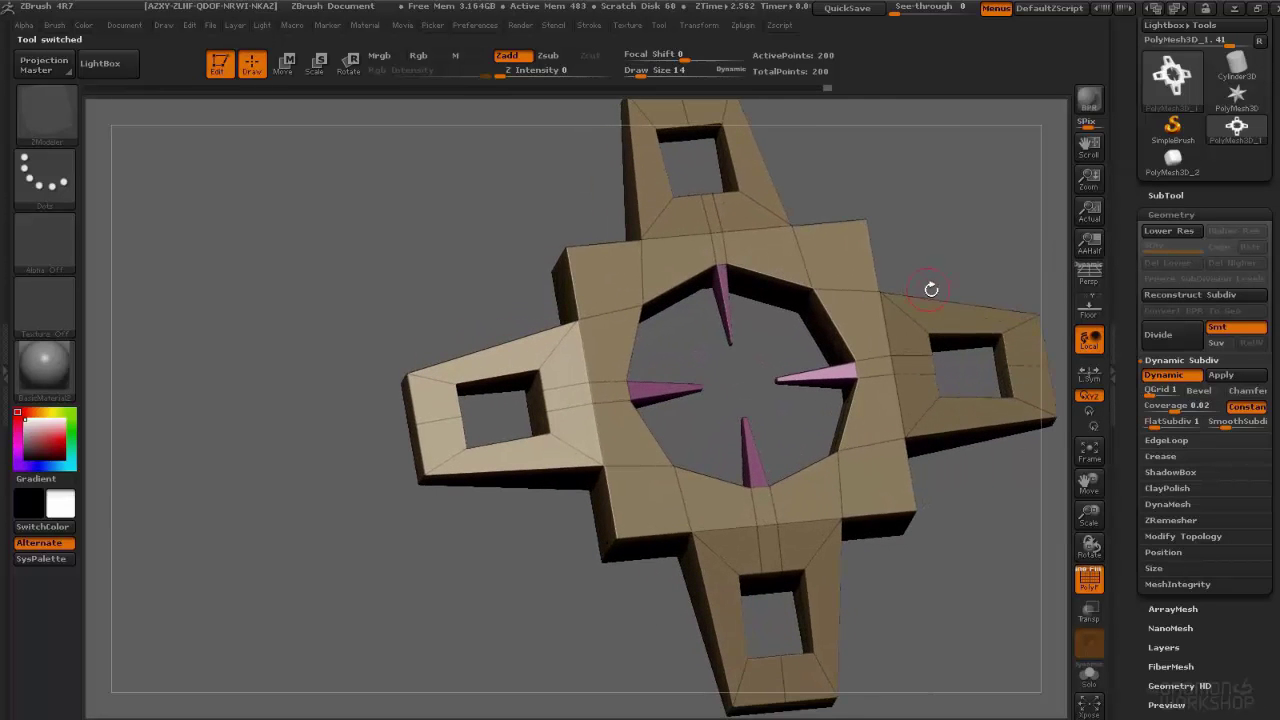
# Step: Try the QGrid Bevel and Chamfer options on the four-armed mesh, and set QGrid and FlatSubdiv to 0
pyautogui.click(1199, 390)
pyautogui.moveTo(1170, 406); pyautogui.dragTo(1142, 391)
pyautogui.click(1197, 394)
pyautogui.click(1233, 392)
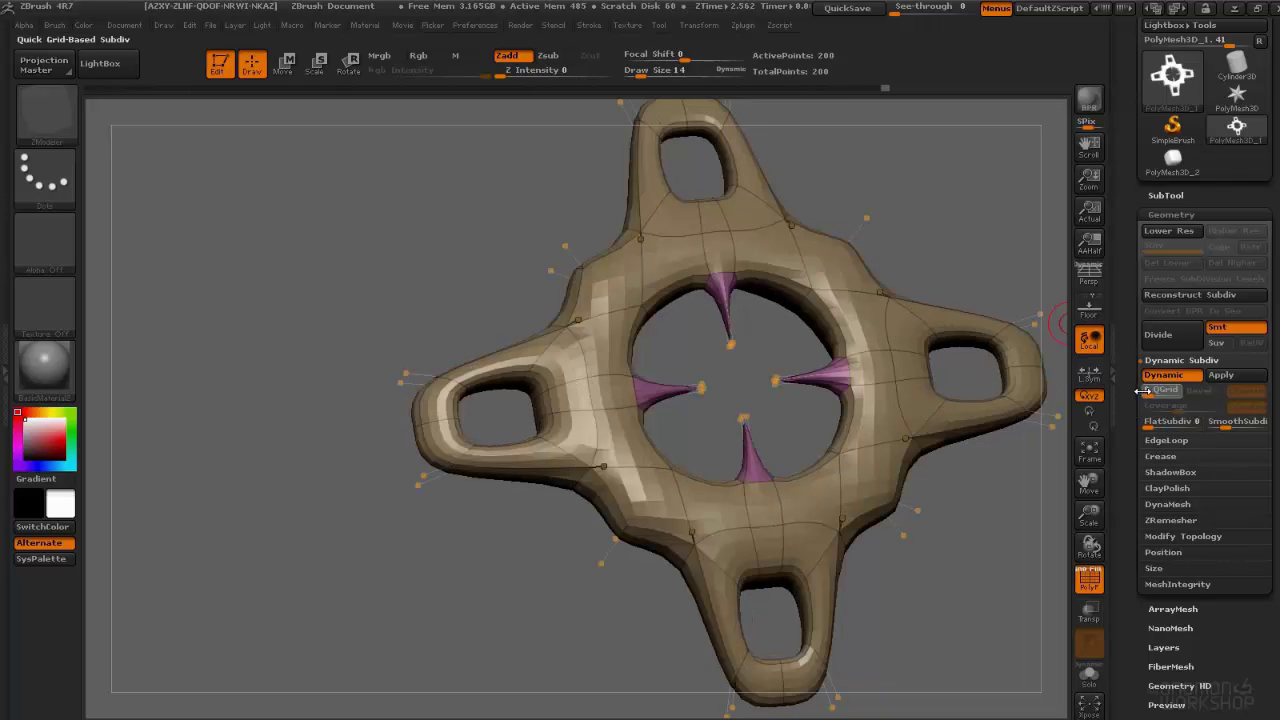
pyautogui.moveTo(891, 229)
pyautogui.mouseDown()
pyautogui.moveTo(914, 171)
pyautogui.moveTo(895, 208)
pyautogui.mouseUp()
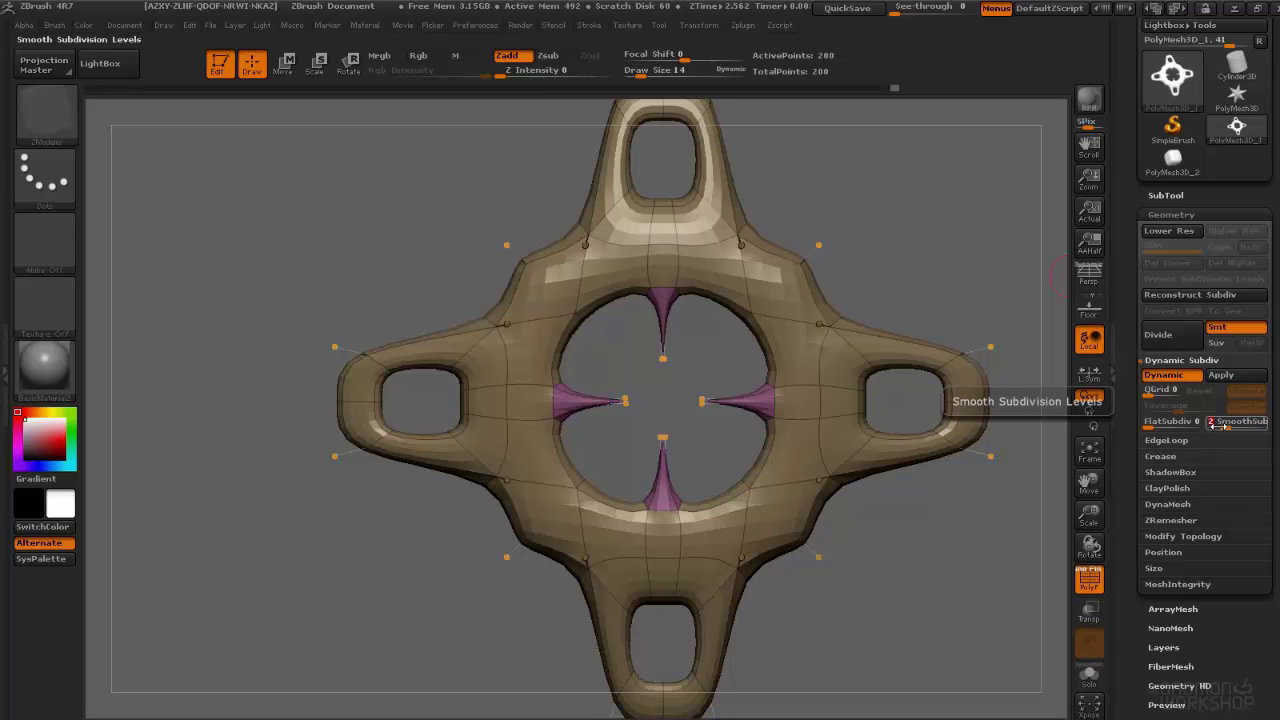
# Step: Try applying Dynamic Subdiv as real subdivision levels on the four-armed mesh, lower SDiv, and undo back to dynamic subdivision
pyautogui.keyDown('alt'); pyautogui.moveTo(822, 230); pyautogui.dragTo(750, 258); pyautogui.keyUp('alt')
pyautogui.click(1230, 374)
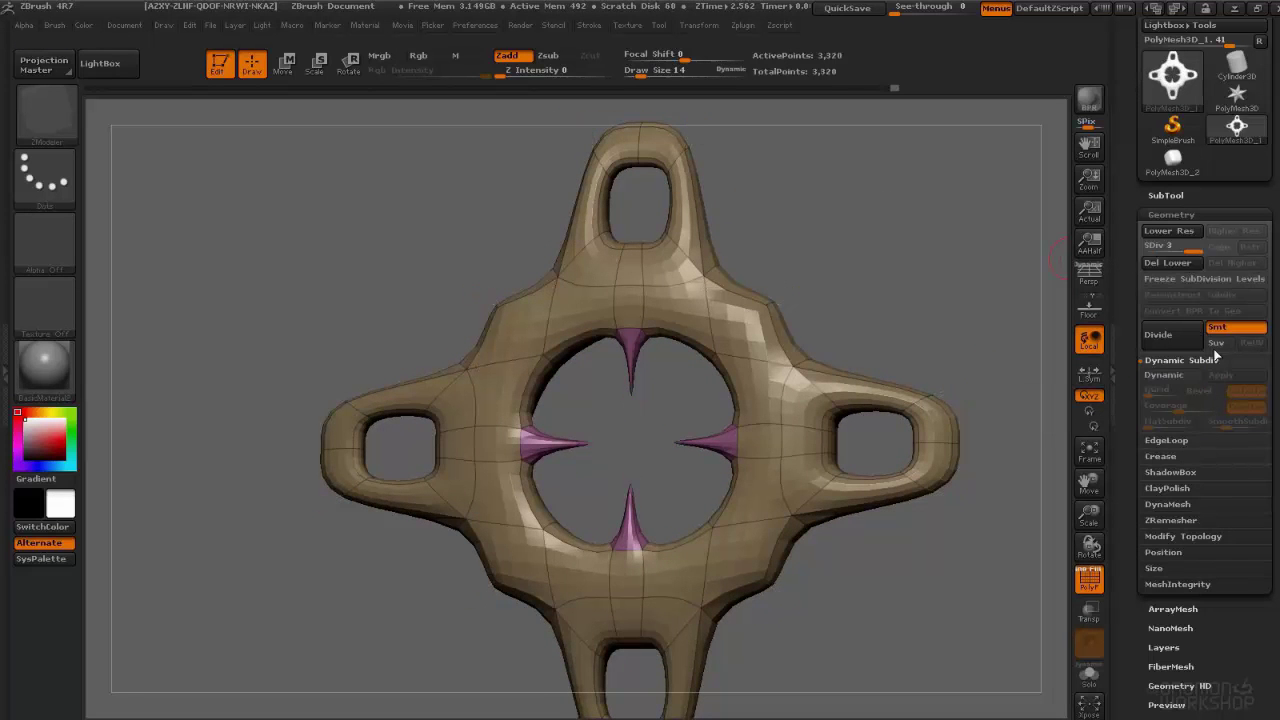
pyautogui.moveTo(877, 300); pyautogui.dragTo(969, 229)
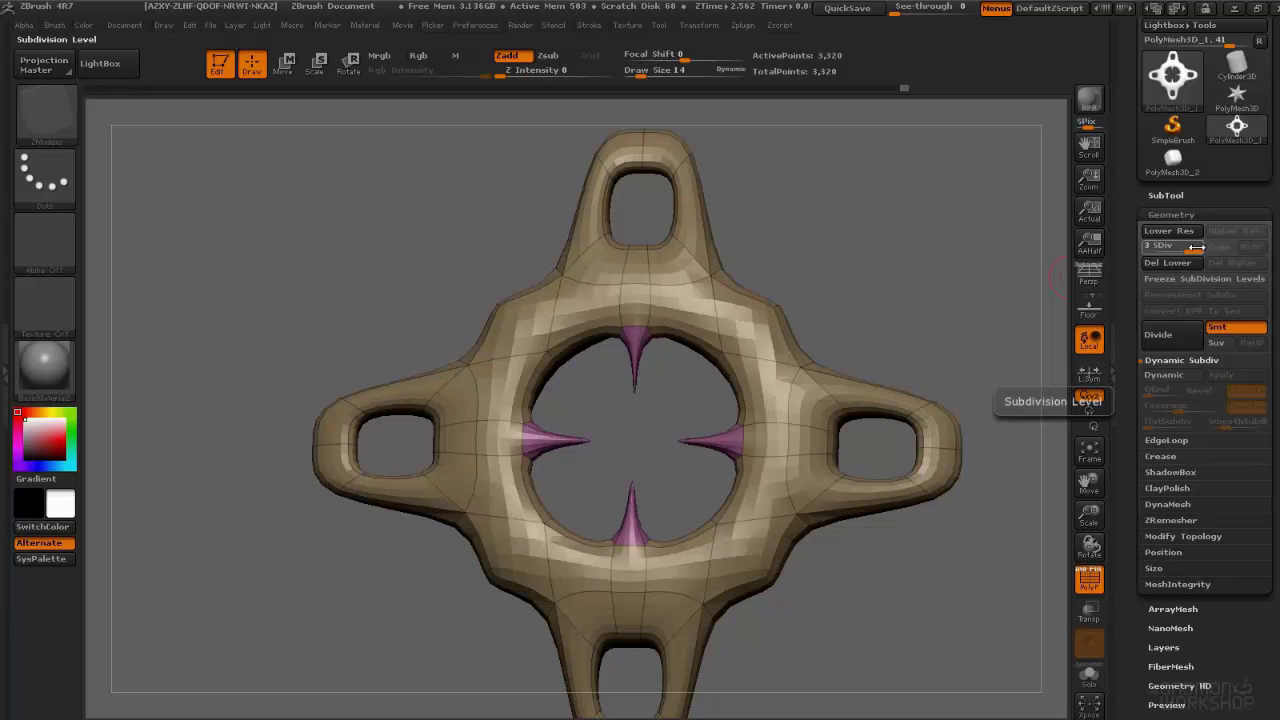
pyautogui.moveTo(1190, 248); pyautogui.dragTo(1138, 246)
pyautogui.hotkey('ctrl', 'z')
pyautogui.hotkey('ctrl', 'z')
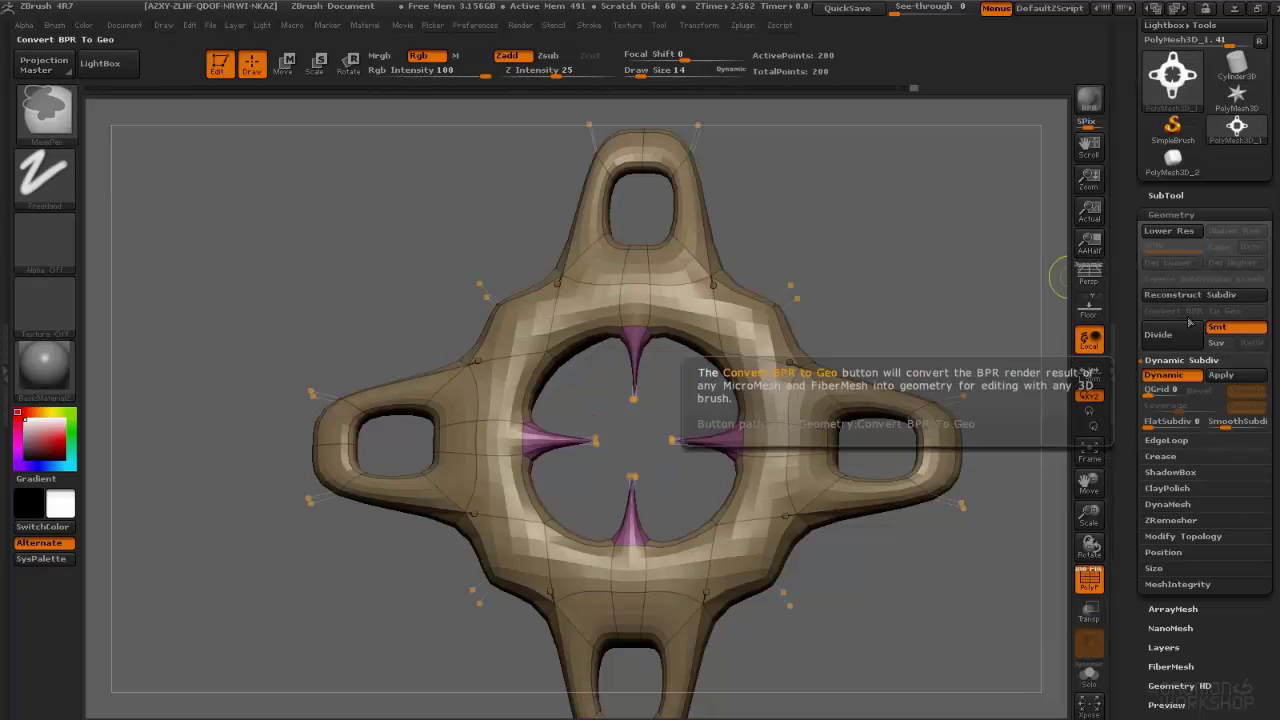
# Step: Crease the rim of the central opening using the Crease edge action with the EdgeLoop Complete target
pyautogui.keyDown('shift'); pyautogui.moveTo(923, 291); pyautogui.dragTo(915, 222); pyautogui.keyUp('shift')
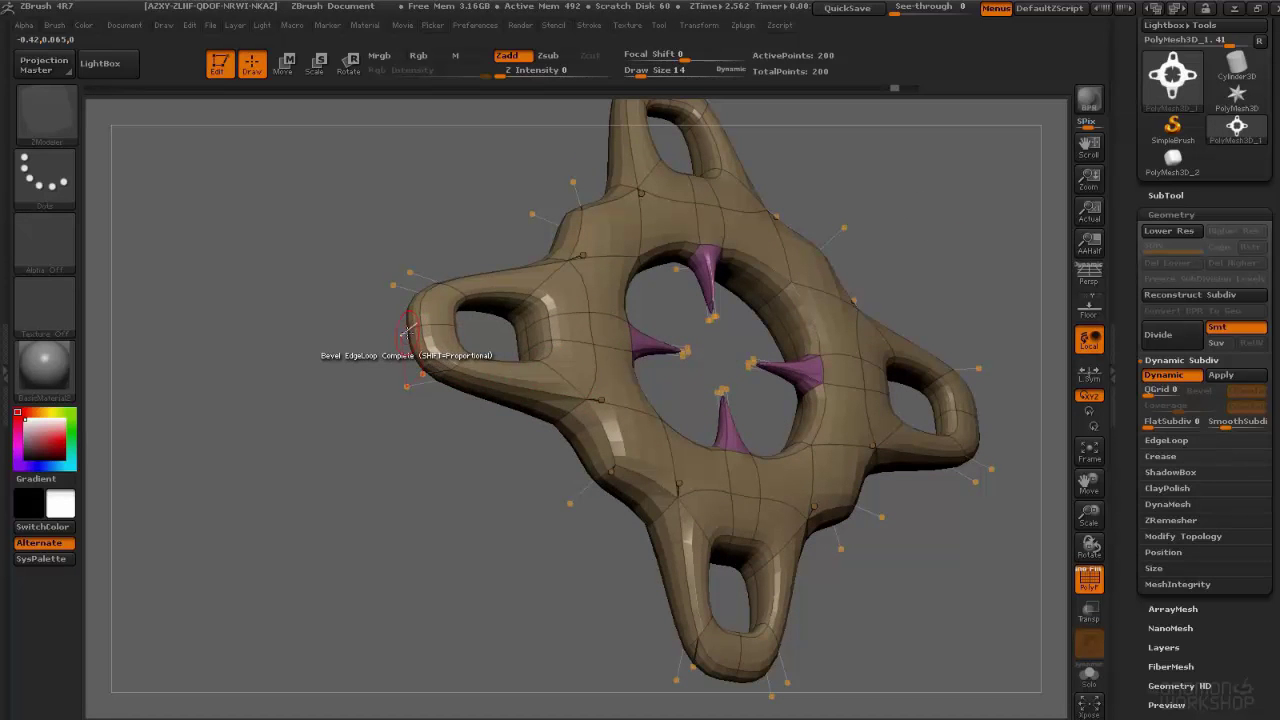
pyautogui.press('space')
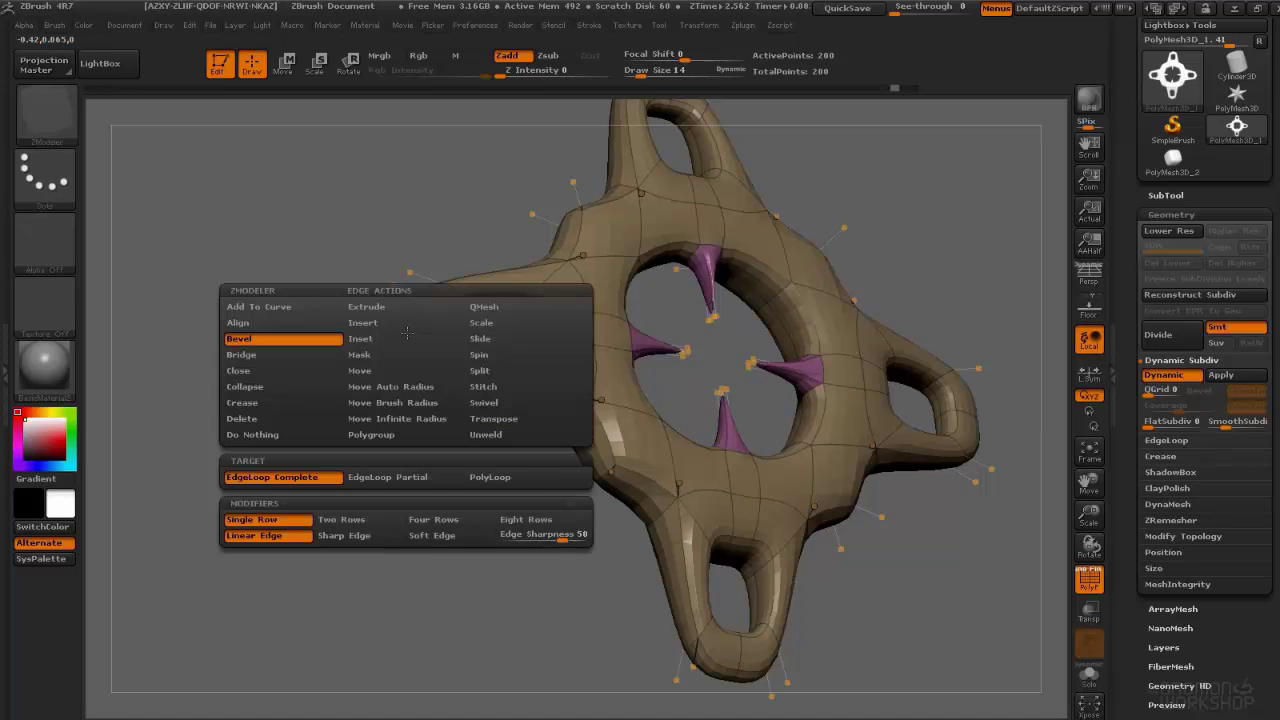
pyautogui.click(273, 402)
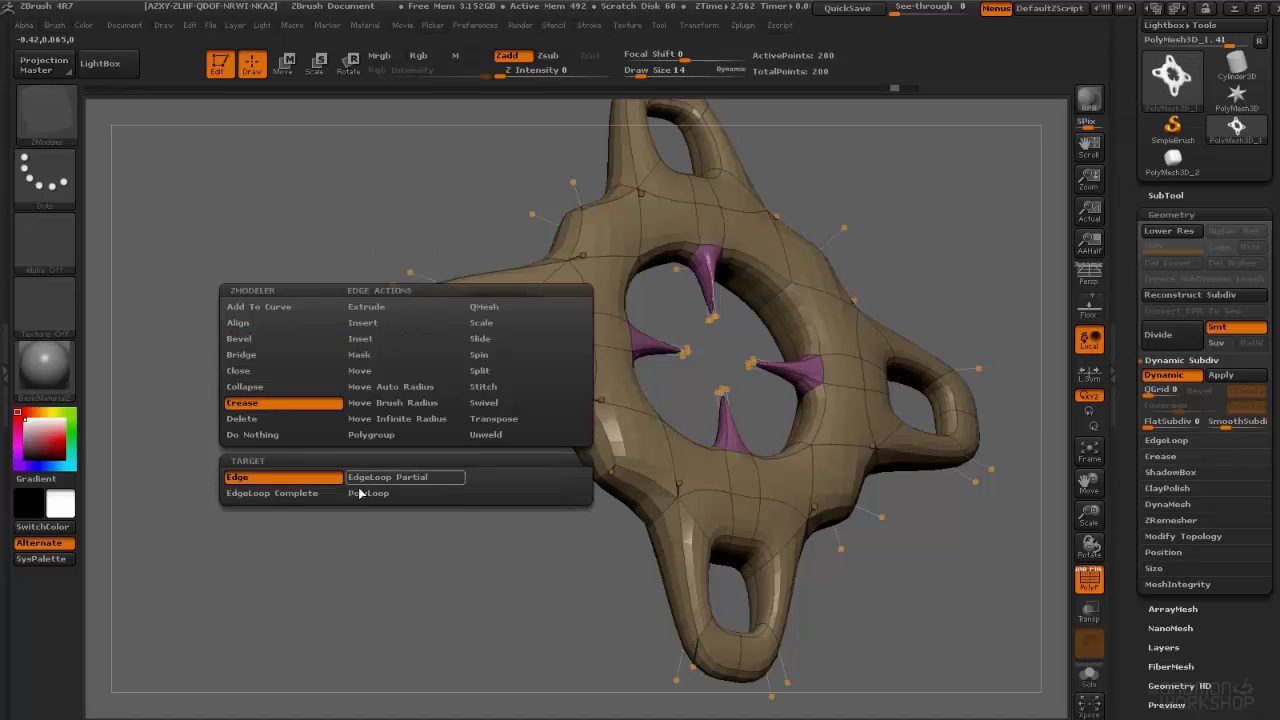
pyautogui.click(278, 495)
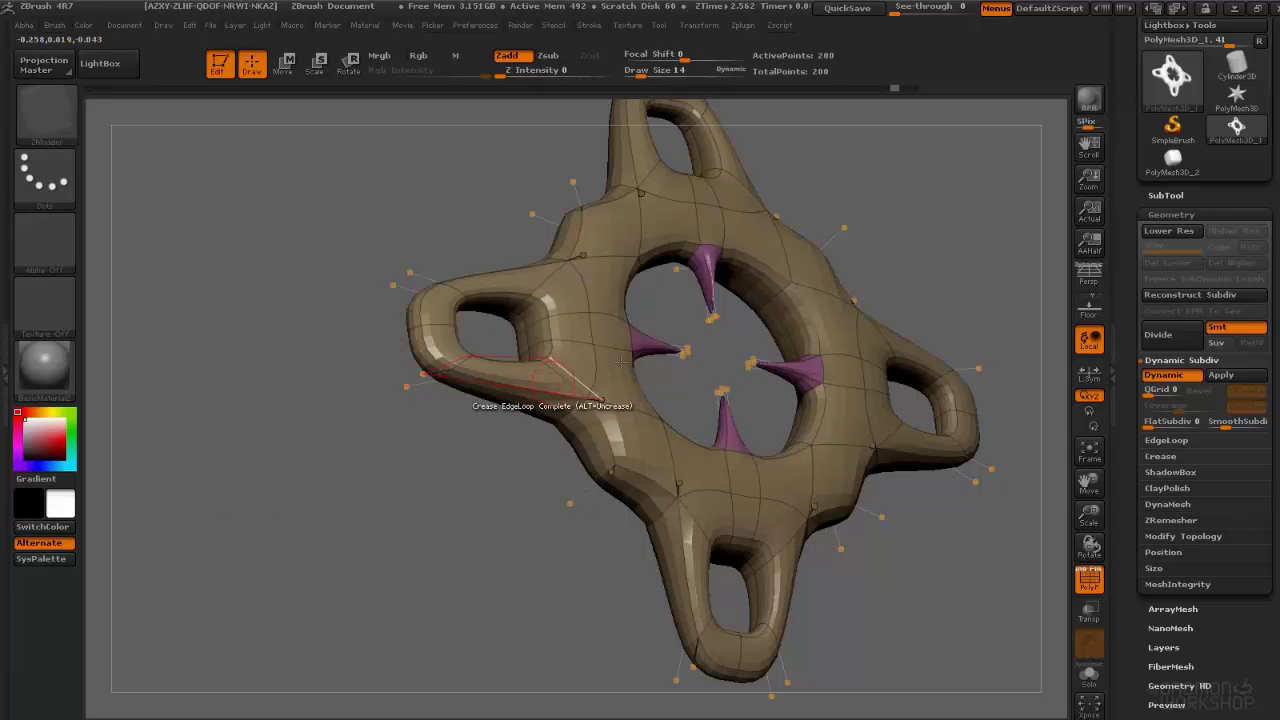
pyautogui.moveTo(420, 300); pyautogui.dragTo(330, 305)
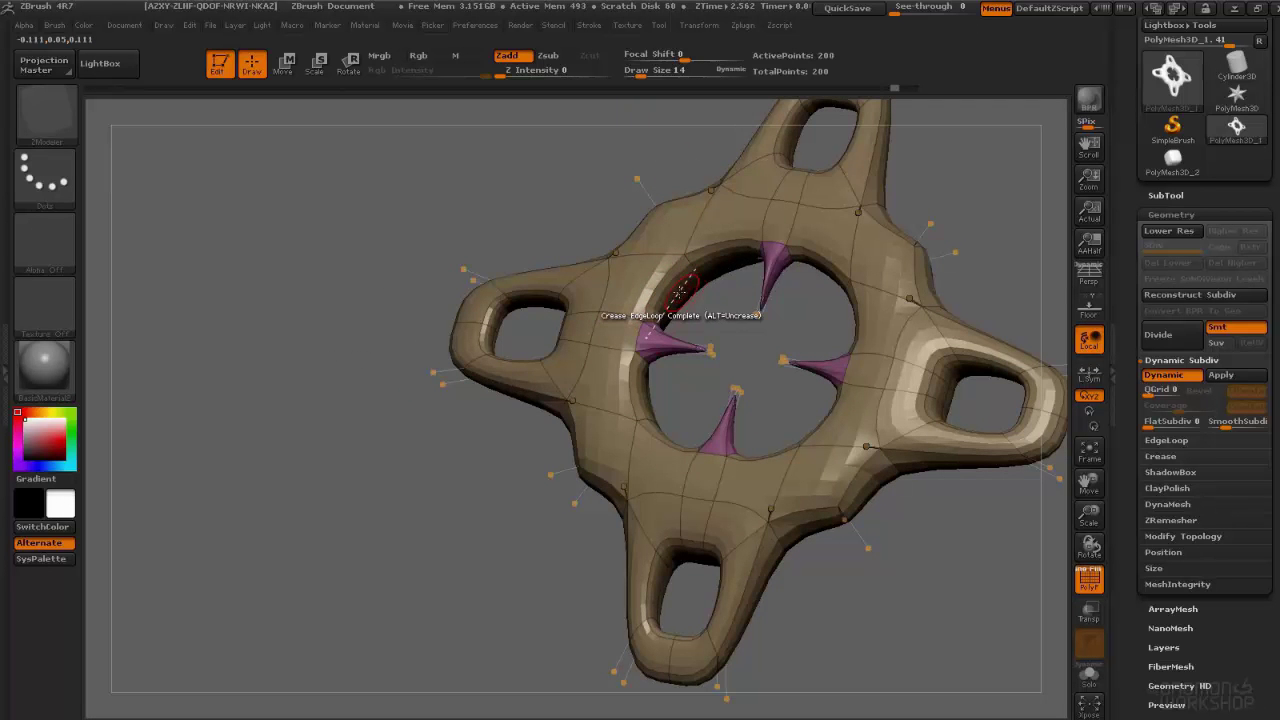
pyautogui.moveTo(678, 288); pyautogui.dragTo(686, 218, button='right')
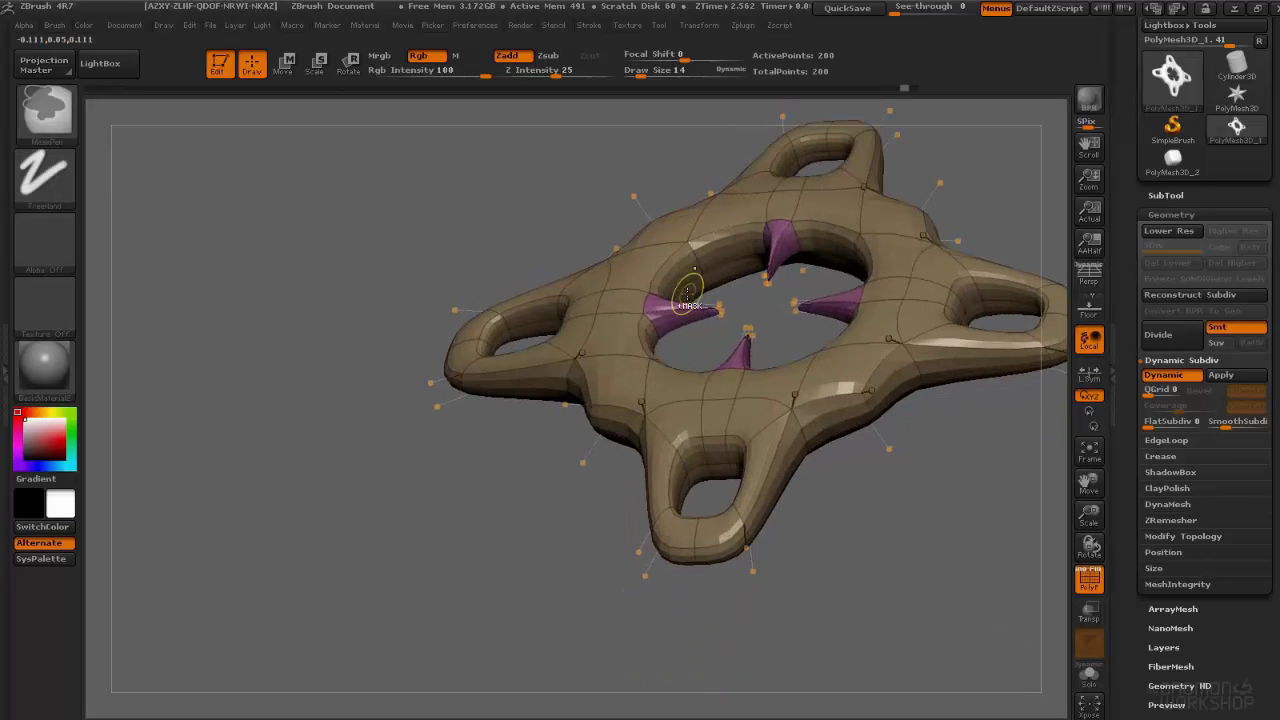
pyautogui.keyDown('ctrl'); pyautogui.moveTo(703, 277); pyautogui.dragTo(750, 180, button='right'); pyautogui.keyUp('ctrl')
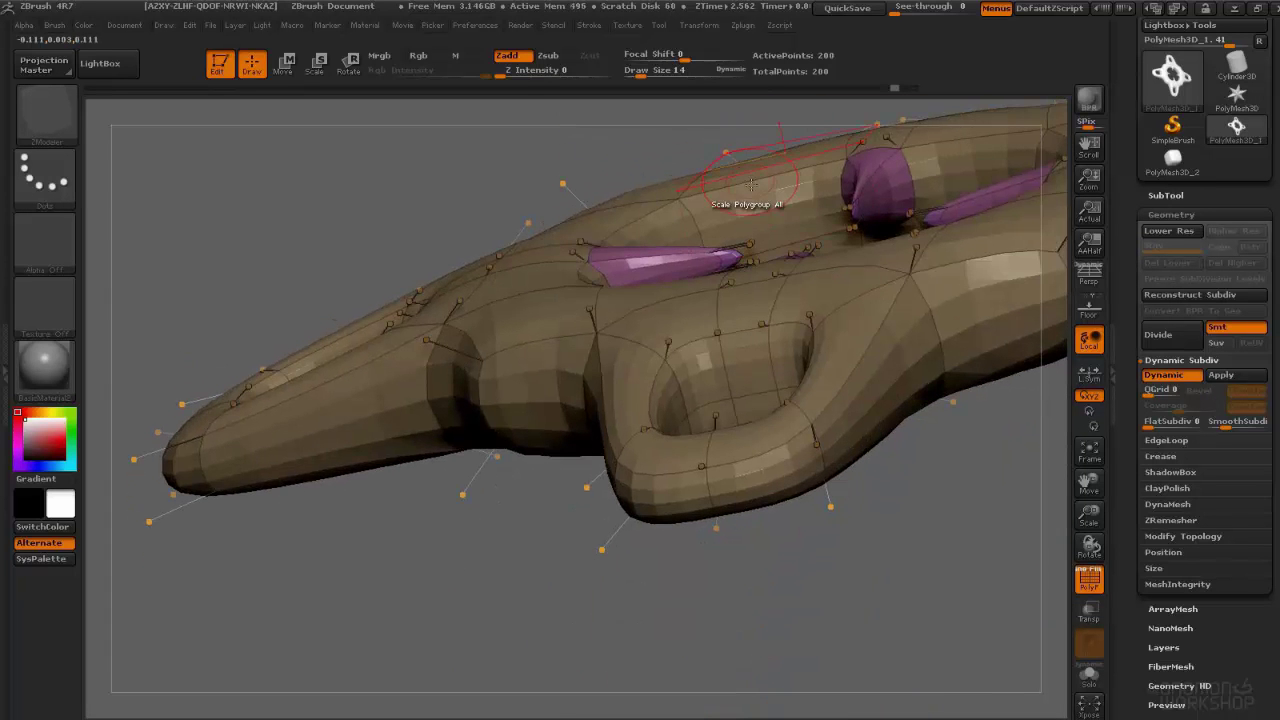
pyautogui.click(750, 184)
pyautogui.moveTo(750, 184); pyautogui.dragTo(806, 242, button='right')
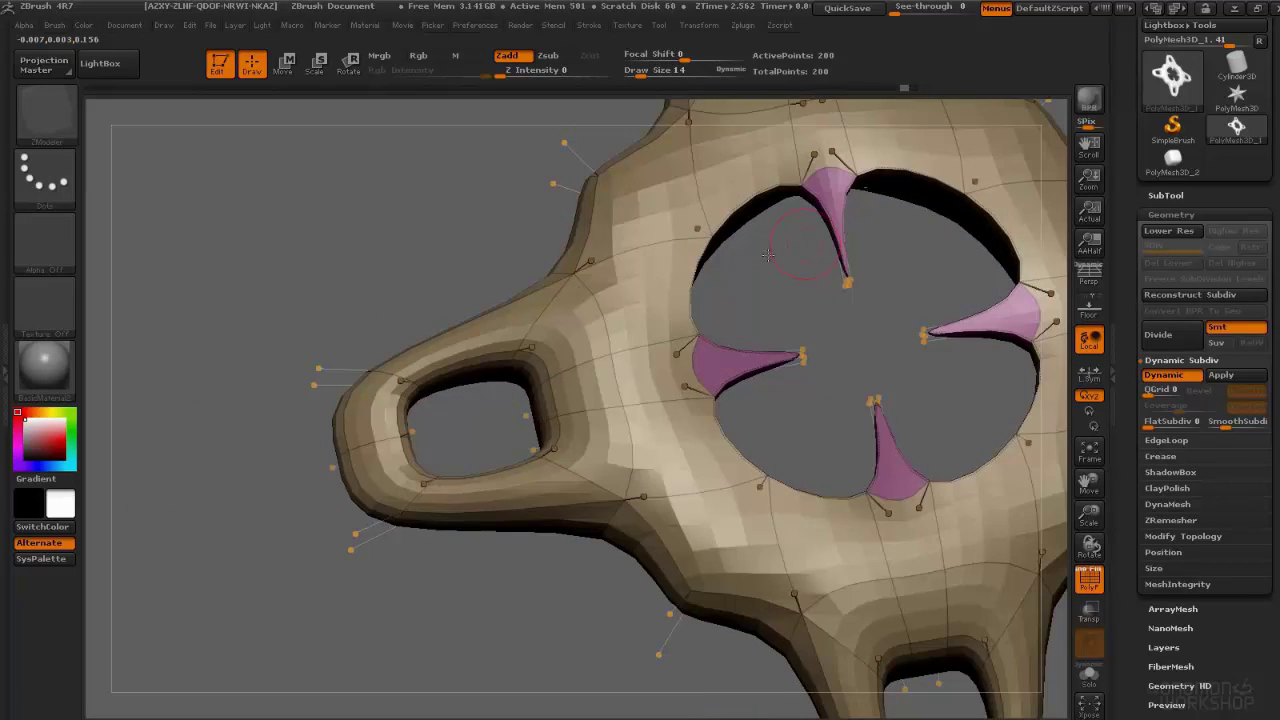
# Step: Crease the complete edge loops around the rectangular holes in the mesh's arms
pyautogui.keyDown('alt'); pyautogui.moveTo(825, 383); pyautogui.dragTo(748, 401, button='right'); pyautogui.keyUp('alt')
pyautogui.keyDown('alt'); pyautogui.moveTo(619, 473); pyautogui.dragTo(554, 275, button='right'); pyautogui.keyUp('alt')
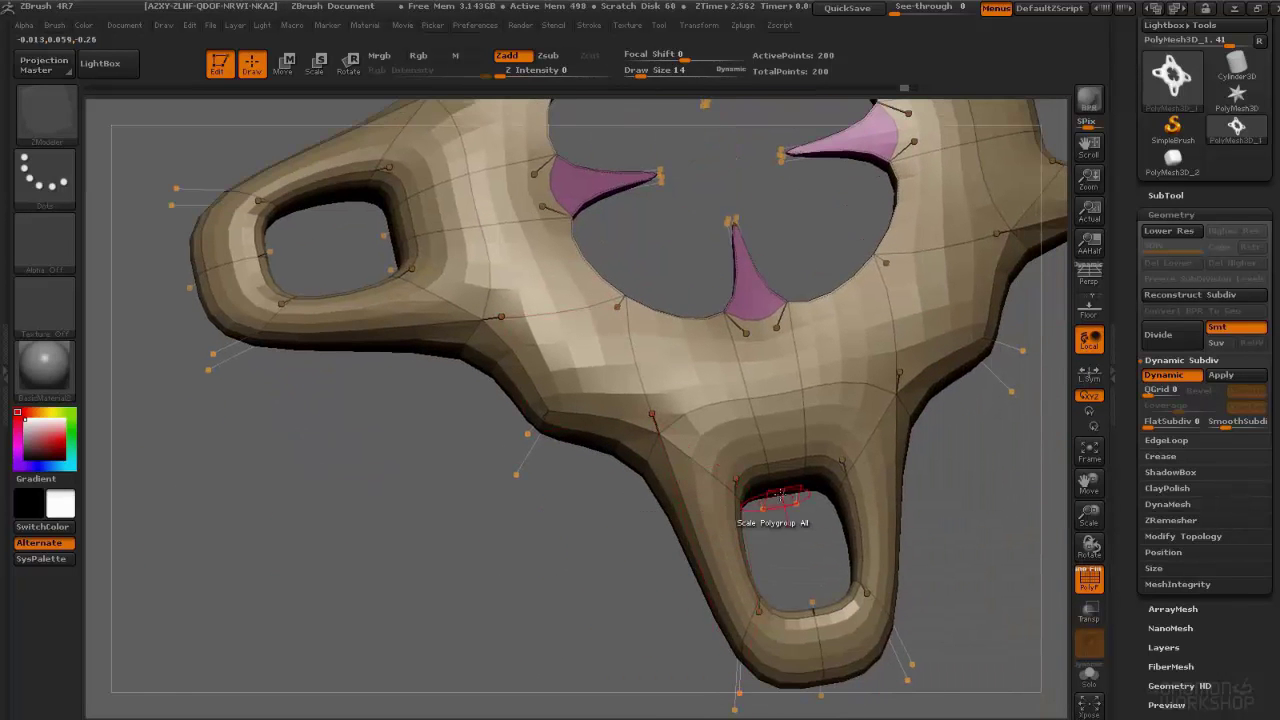
pyautogui.moveTo(781, 468); pyautogui.dragTo(772, 463)
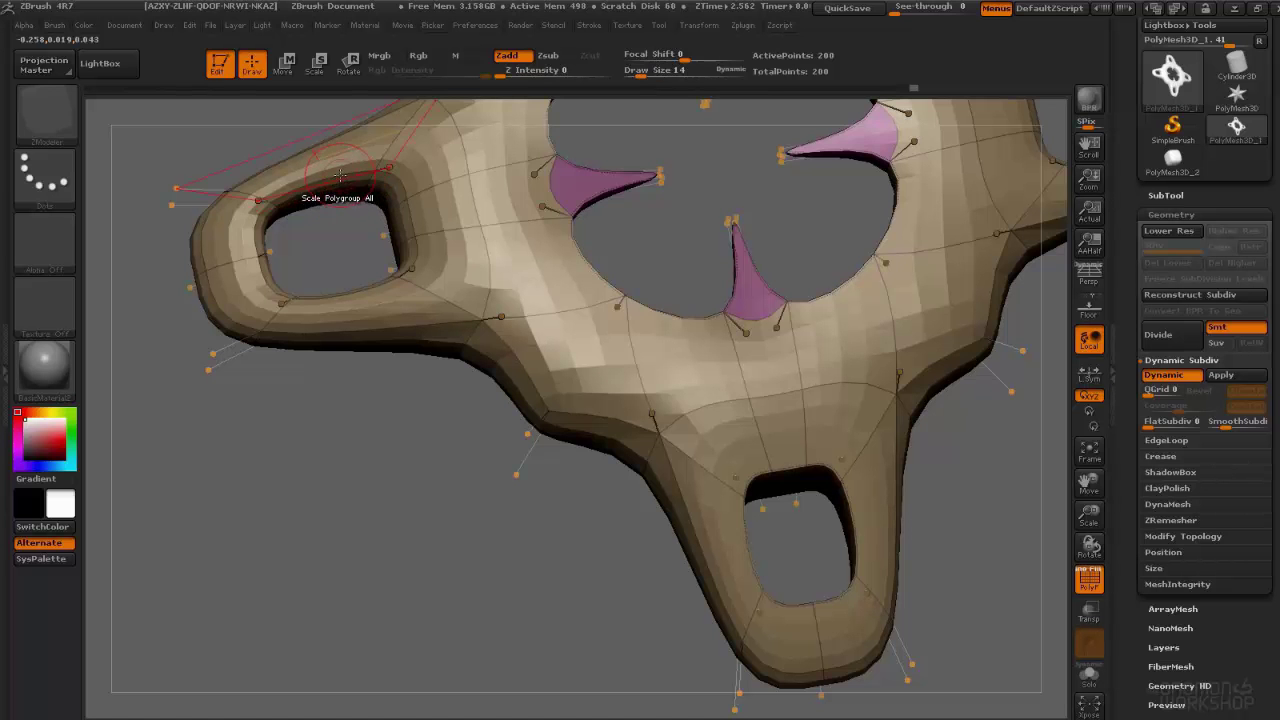
pyautogui.moveTo(287, 208); pyautogui.dragTo(258, 236)
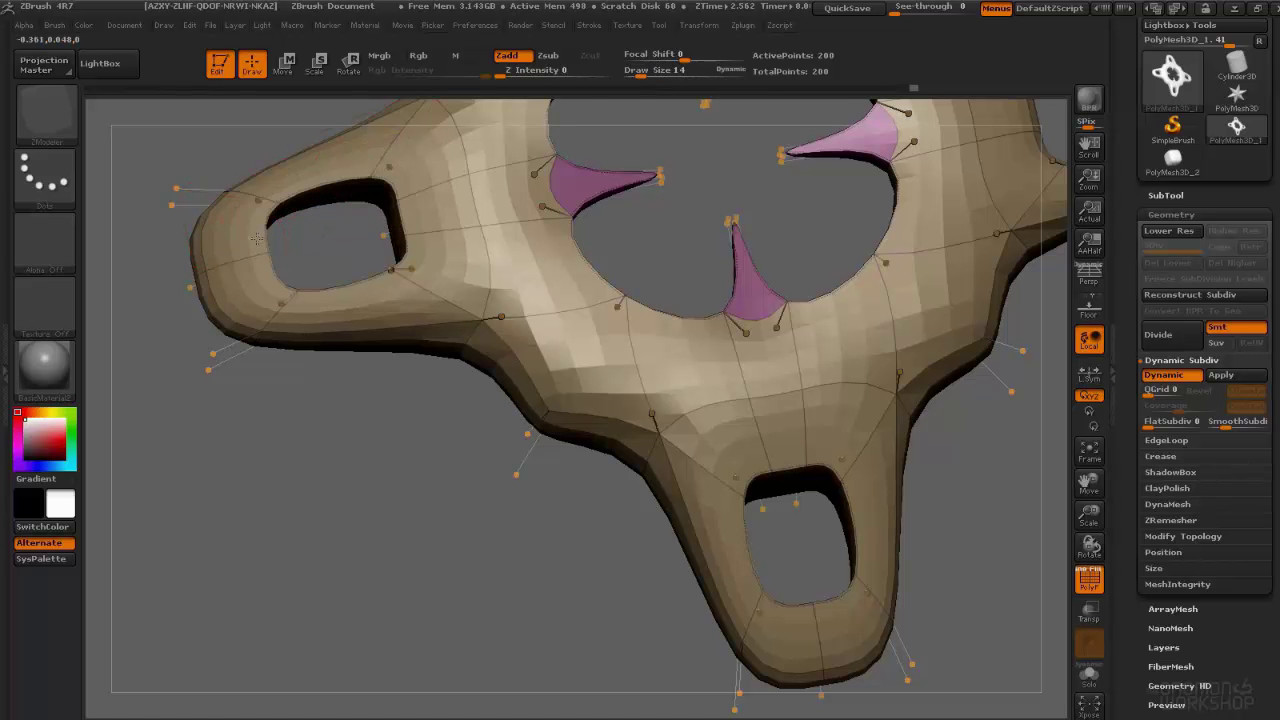
pyautogui.keyDown('alt'); pyautogui.moveTo(511, 217); pyautogui.dragTo(274, 320, button='right'); pyautogui.keyUp('alt')
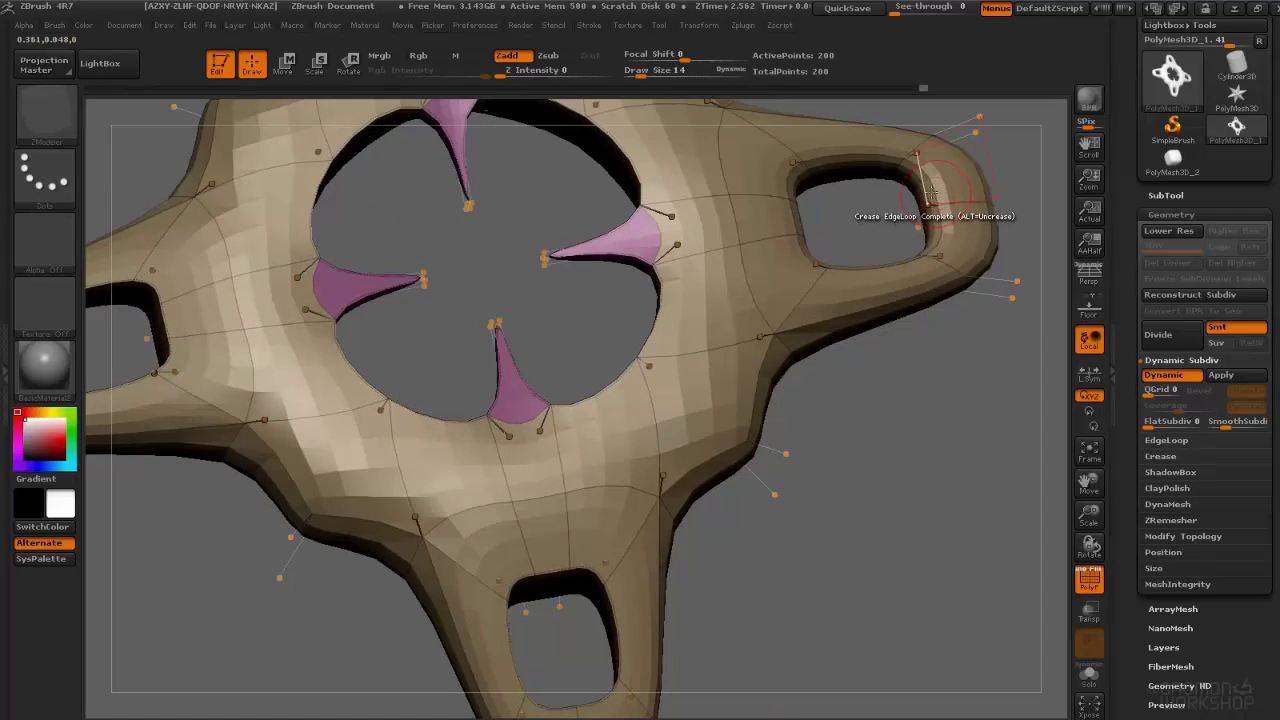
pyautogui.moveTo(580, 150)
pyautogui.keyDown('alt'); pyautogui.mouseDown(button='right')
pyautogui.moveTo(721, 261)
pyautogui.moveTo(887, 364)
pyautogui.mouseUp(button='right'); pyautogui.keyUp('alt')
pyautogui.click(691, 188)
pyautogui.moveTo(720, 300)
pyautogui.keyDown('alt'); pyautogui.mouseDown(button='right')
pyautogui.moveTo(750, 404)
pyautogui.moveTo(712, 365)
pyautogui.moveTo(668, 278)
pyautogui.moveTo(703, 371)
pyautogui.mouseUp(button='right'); pyautogui.keyUp('alt')
pyautogui.click(719, 292)
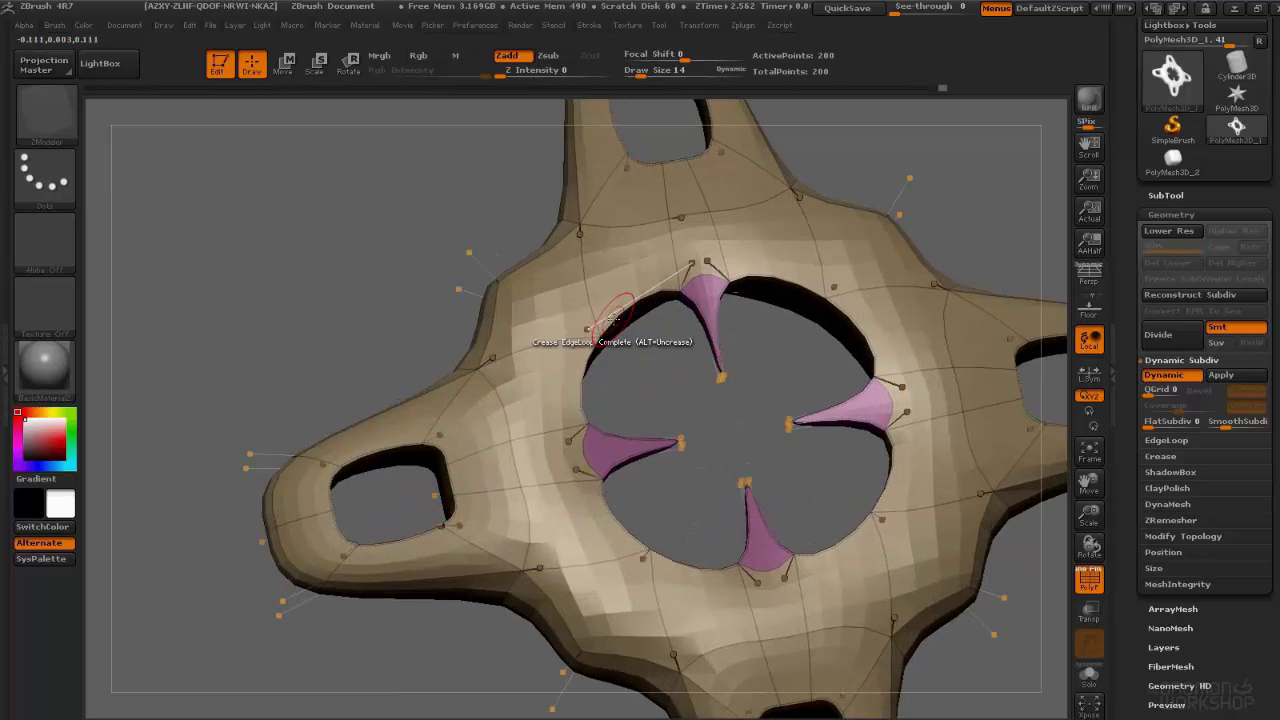
# Step: Examine the creased edges of the central opening up close with Dynamic Subdiv off, and turn Dynamic Subdiv back on
pyautogui.hotkey('shift', 'd')
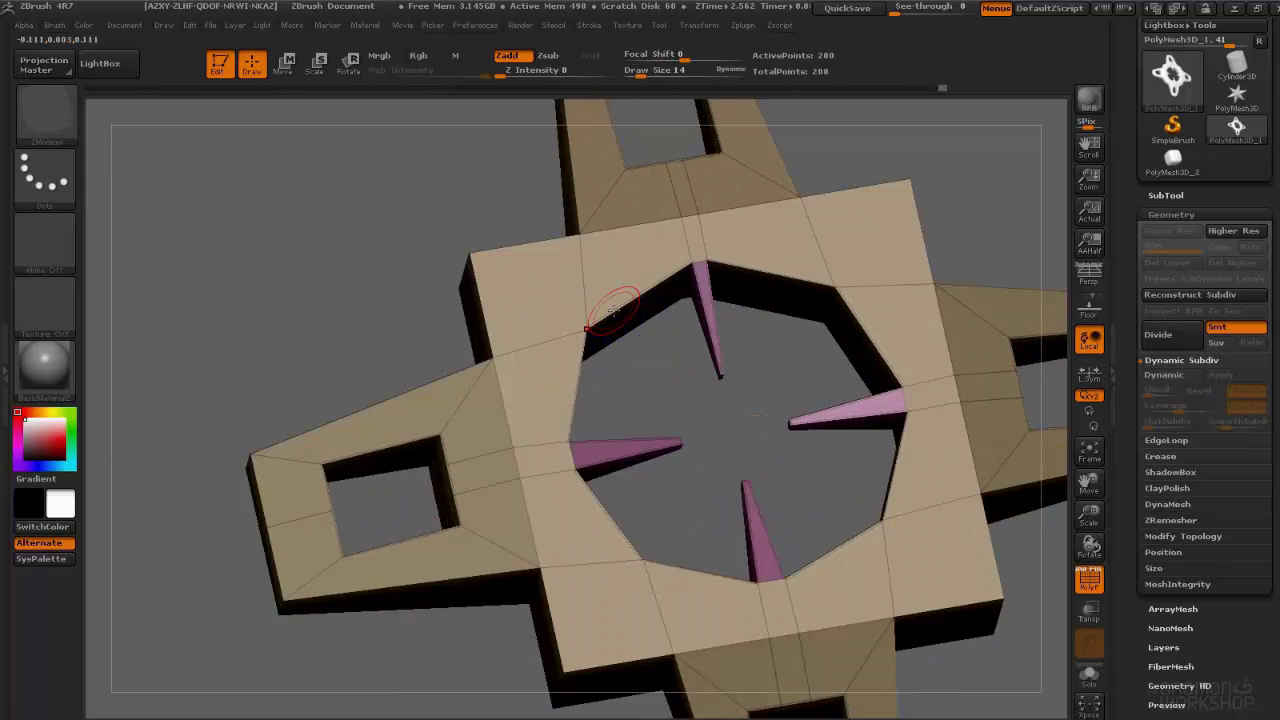
pyautogui.keyDown('ctrl'); pyautogui.moveTo(615, 311); pyautogui.dragTo(749, 451, button='right'); pyautogui.keyUp('ctrl')
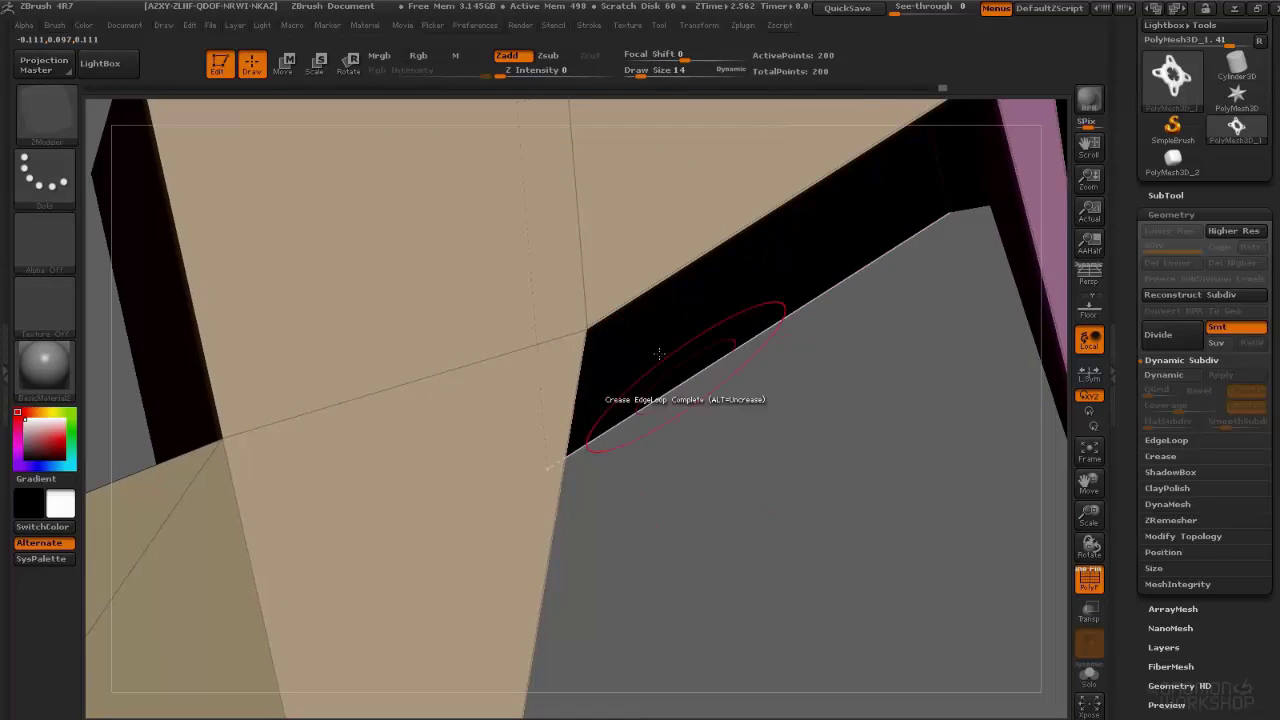
pyautogui.keyDown('alt'); pyautogui.moveTo(588, 268); pyautogui.dragTo(778, 516, button='right'); pyautogui.keyUp('alt')
pyautogui.moveTo(430, 190); pyautogui.dragTo(418, 267, button='right')
pyautogui.keyDown('alt'); pyautogui.moveTo(960, 560); pyautogui.dragTo(509, 397, button='right'); pyautogui.keyUp('alt')
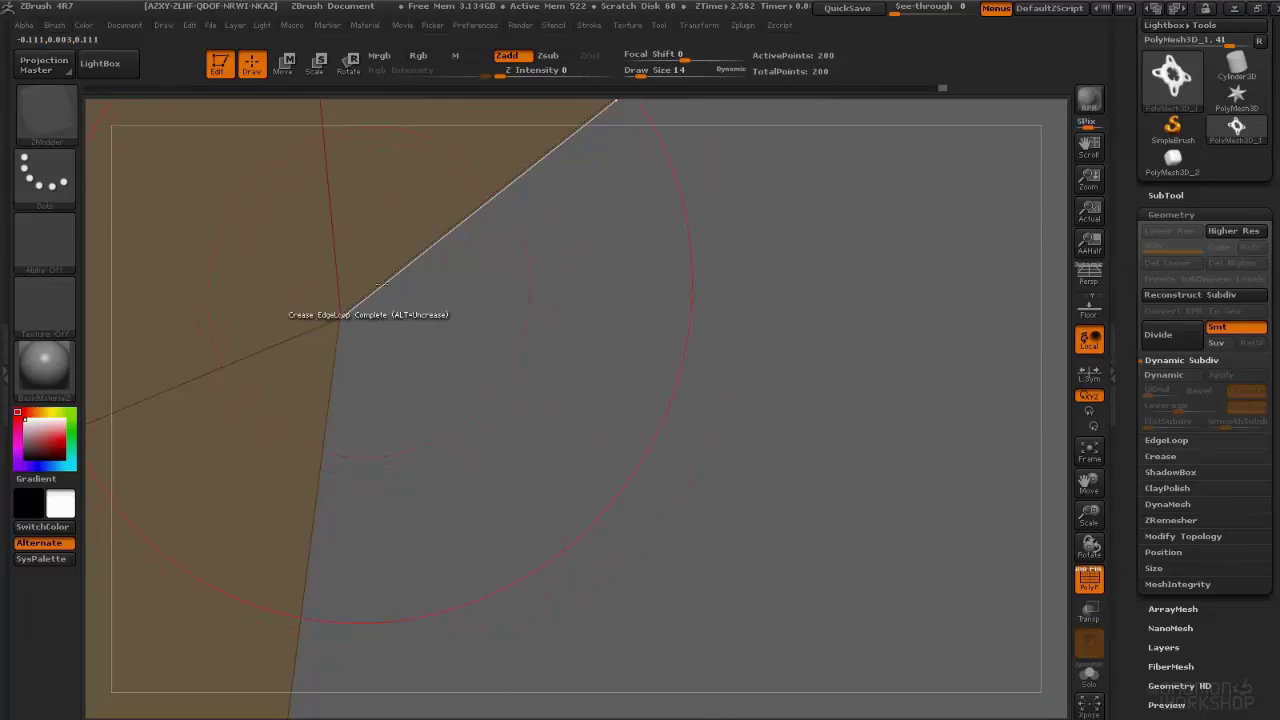
pyautogui.moveTo(370, 290); pyautogui.dragTo(553, 306, button='right')
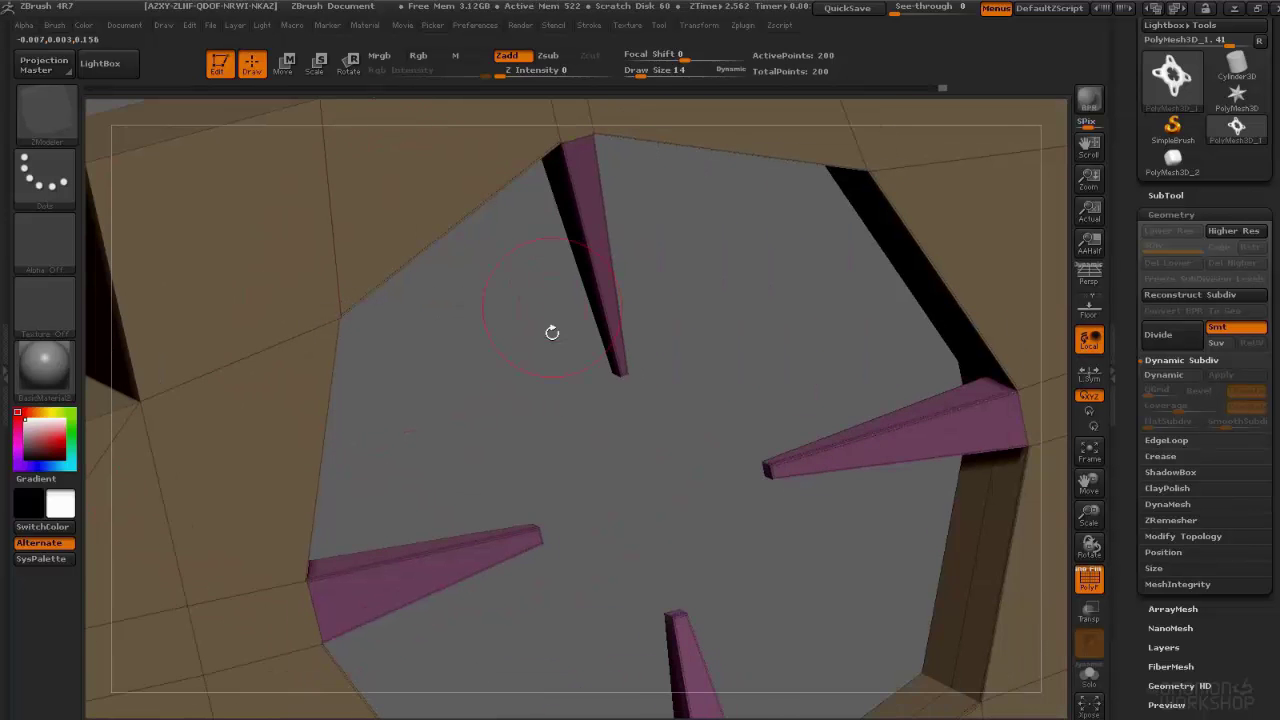
pyautogui.keyDown('ctrl'); pyautogui.moveTo(696, 432); pyautogui.dragTo(630, 301, button='right'); pyautogui.keyUp('ctrl')
pyautogui.press('d')
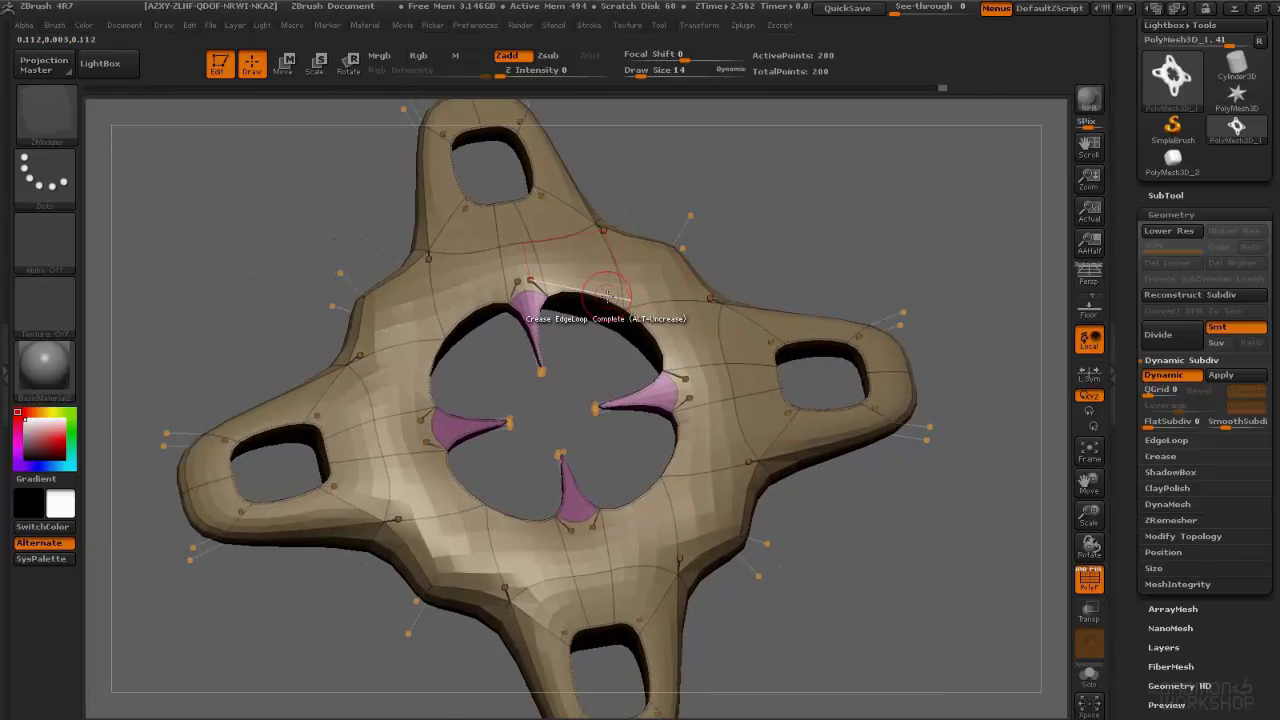
# Step: Uncrease the edge loops around the central opening
pyautogui.click(608, 296)
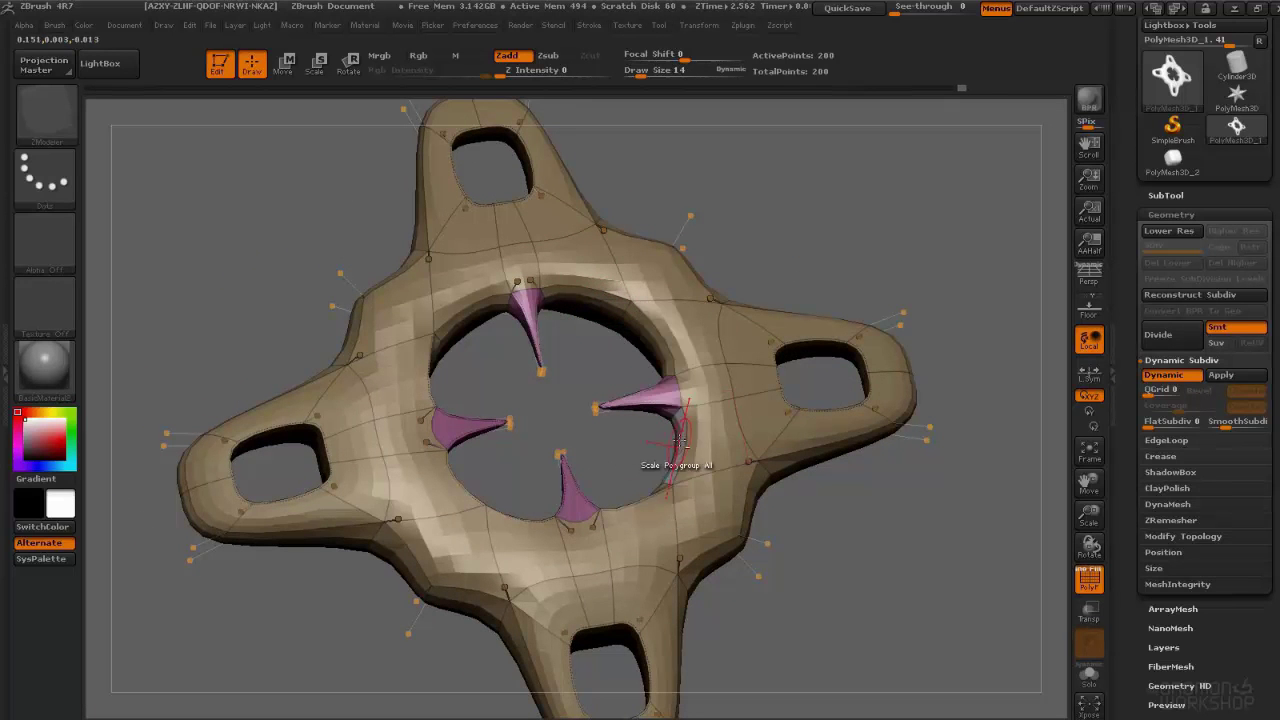
pyautogui.click(490, 513)
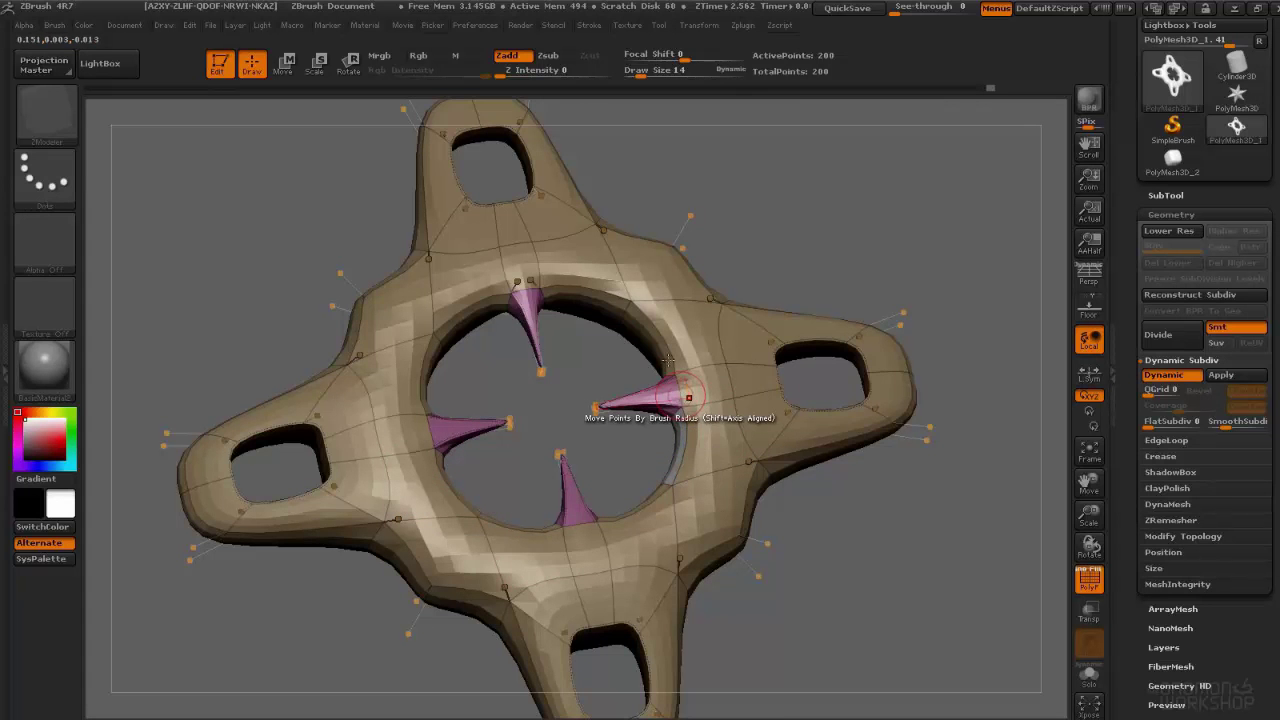
pyautogui.keyDown('alt'); pyautogui.moveTo(680, 212); pyautogui.dragTo(740, 200); pyautogui.keyUp('alt')
pyautogui.moveTo(495, 462); pyautogui.dragTo(522, 455)
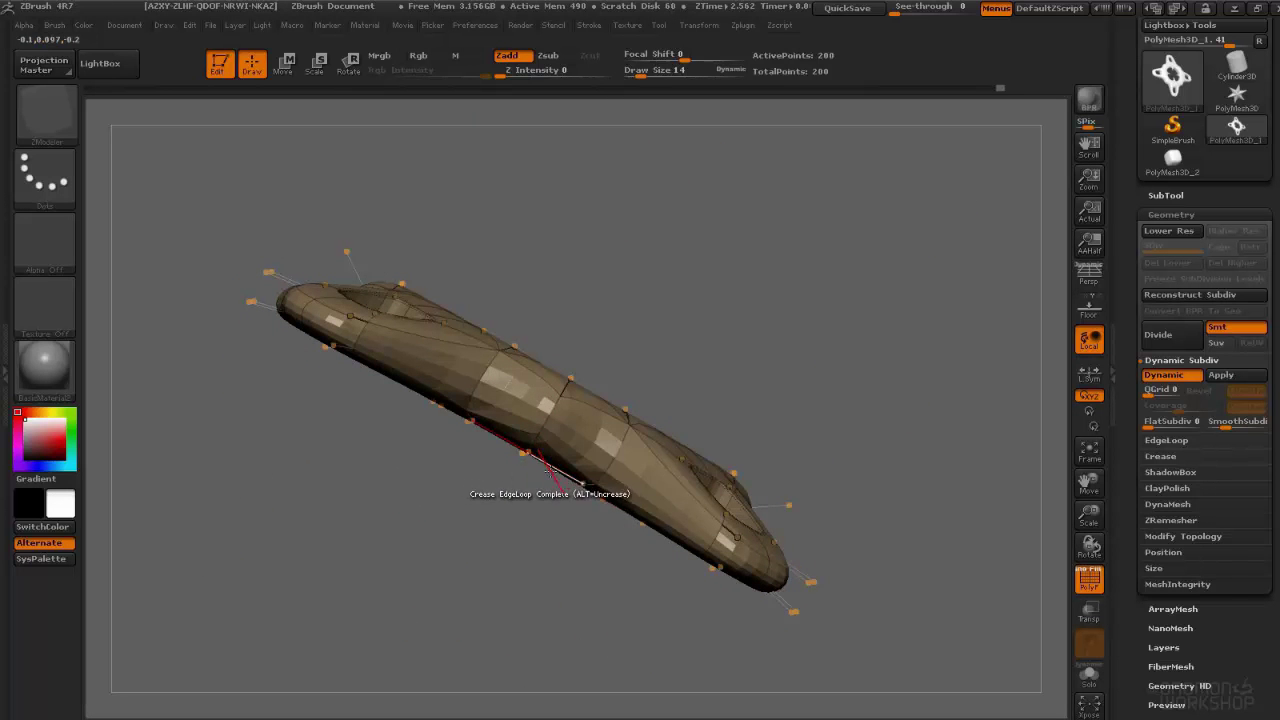
# Step: Assign the outer polygons between the four arms to one new polygroup using Polygroup with the A Single Poly target
pyautogui.moveTo(548, 468); pyautogui.dragTo(606, 380)
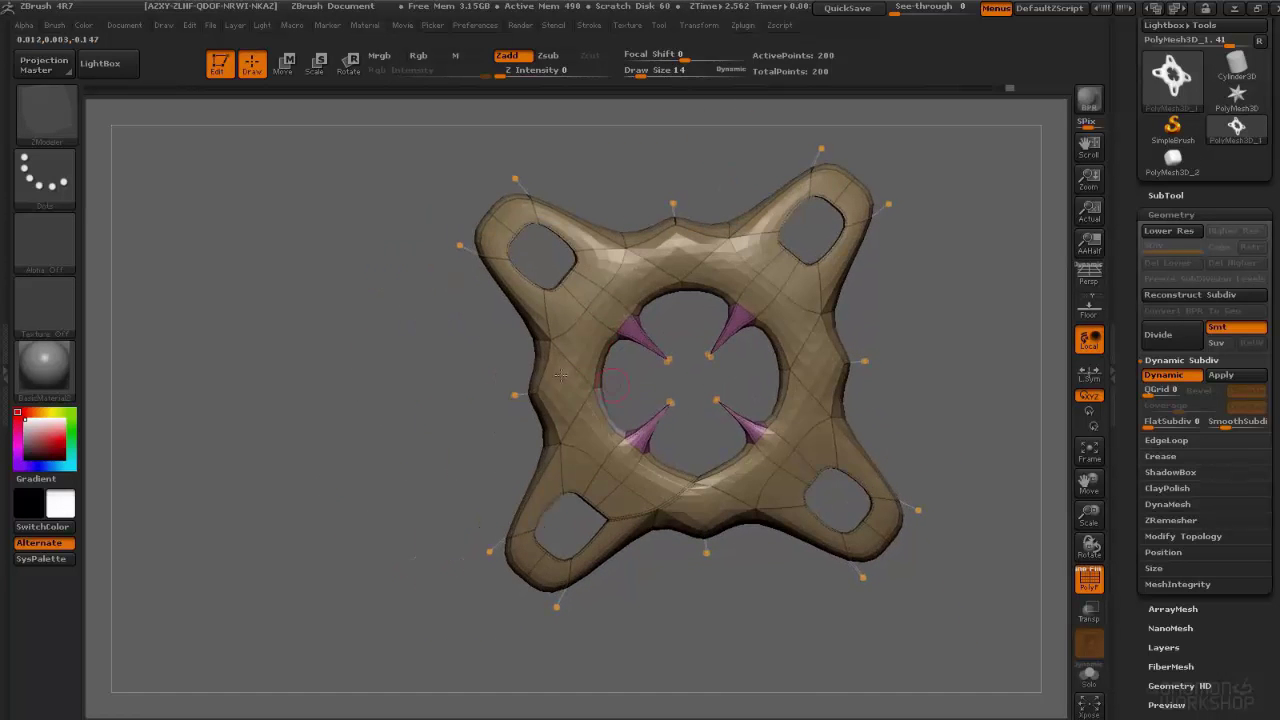
pyautogui.press('space')
pyautogui.click(551, 292)
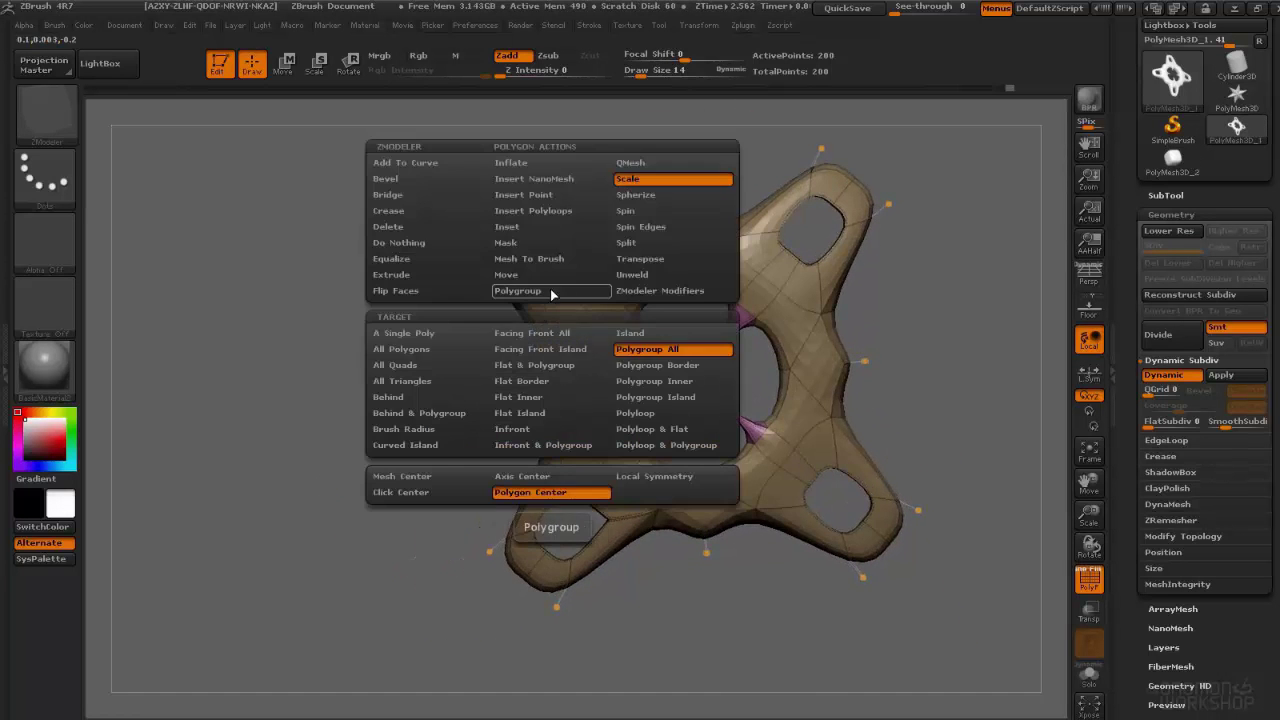
pyautogui.click(531, 486)
pyautogui.click(557, 385)
pyautogui.click(675, 252)
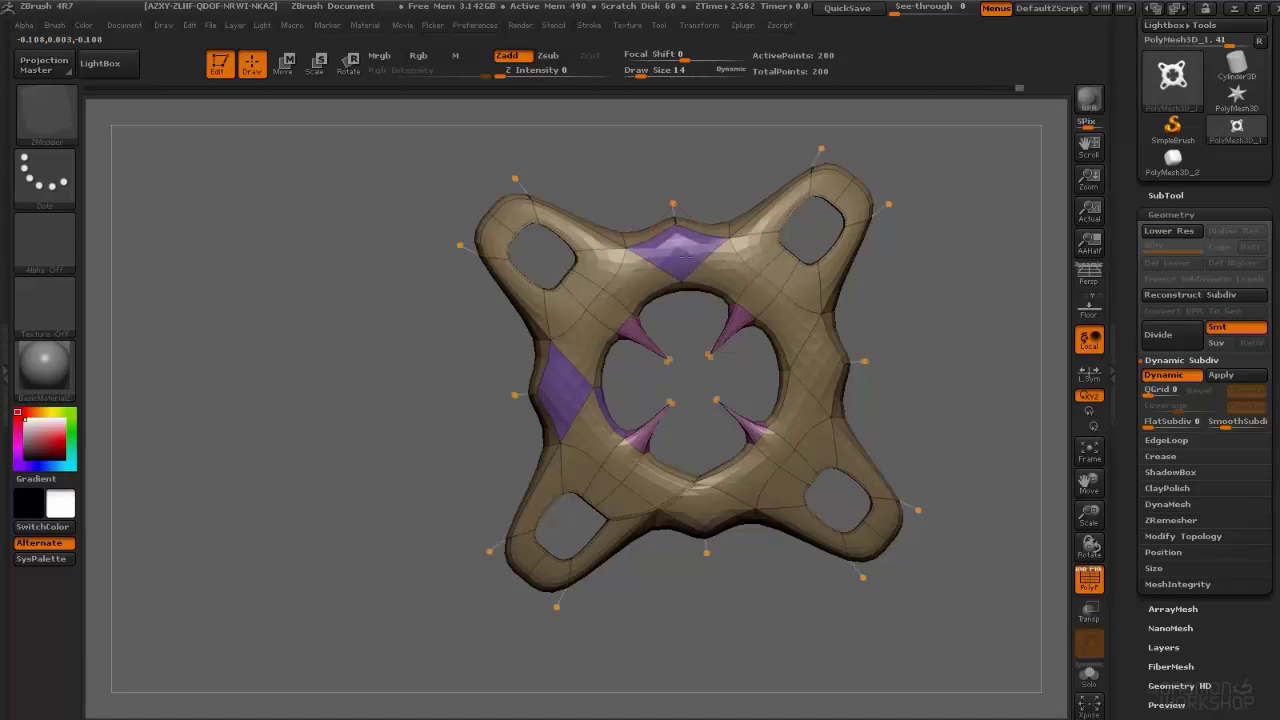
pyautogui.click(705, 505)
pyautogui.click(813, 362)
# Step: Inset each polygon of the purple polygroup separately using Inset with Polygroup All and Inset Each Poly
pyautogui.press('space')
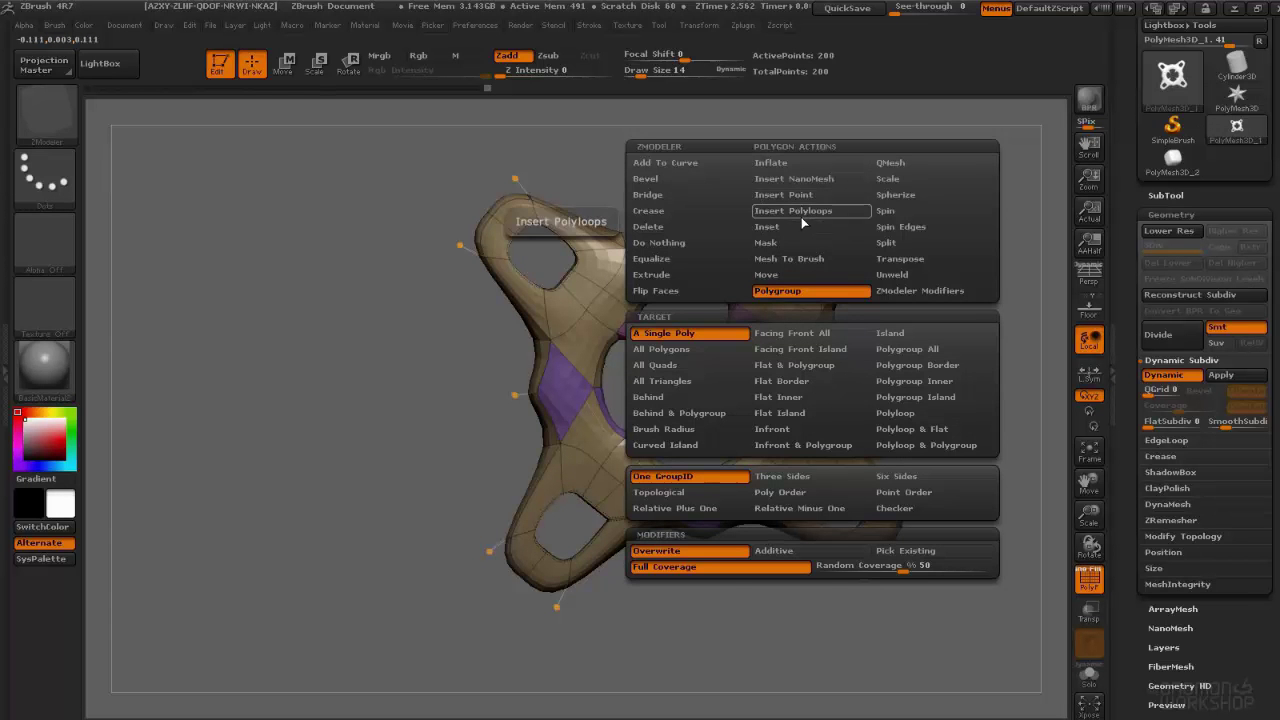
pyautogui.click(767, 226)
pyautogui.click(907, 349)
pyautogui.press('space')
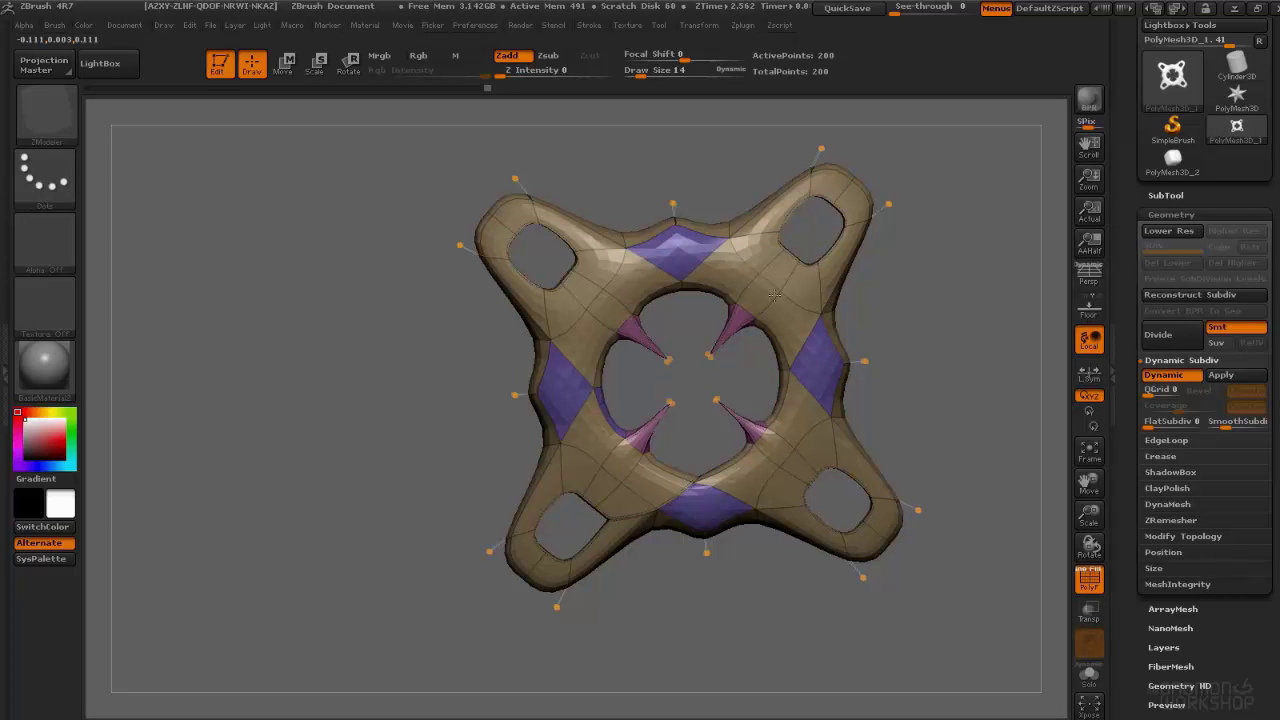
pyautogui.press('space')
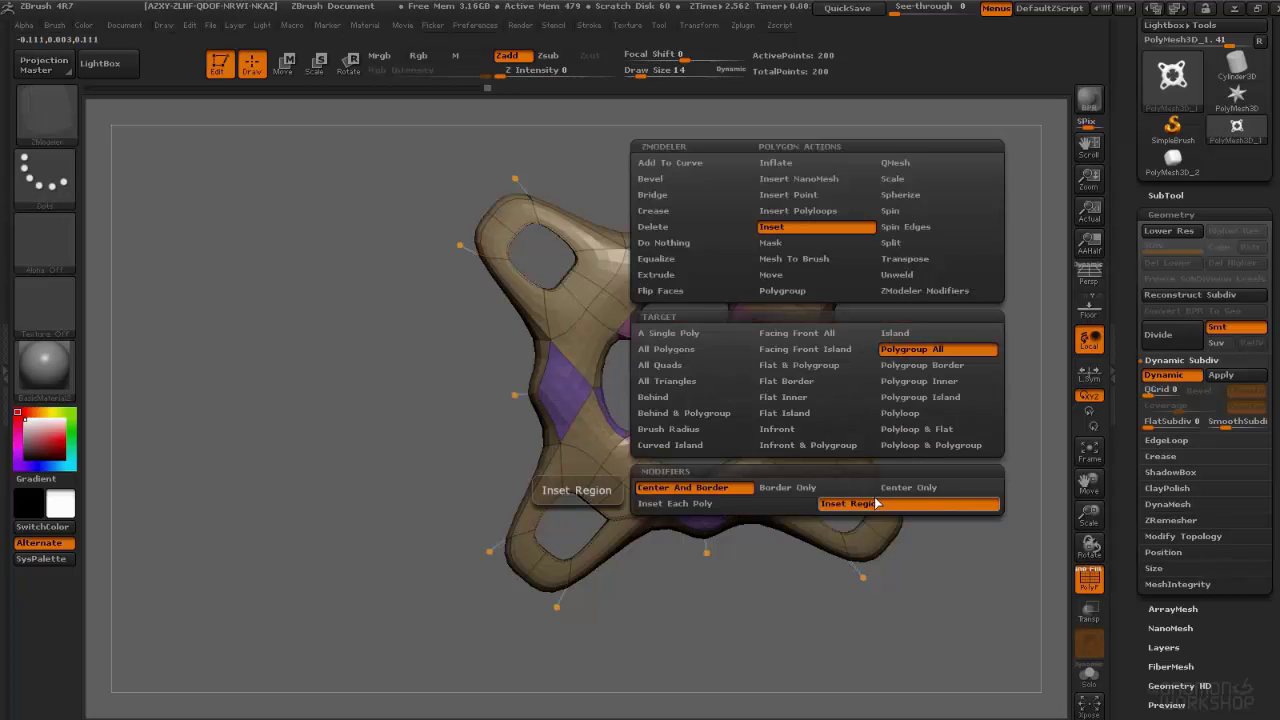
pyautogui.click(700, 503)
pyautogui.moveTo(570, 389); pyautogui.dragTo(534, 358)
# Step: Extrude the inset centre polygons into small knobs using Extrude with Polygroup All, and undo the surplus edits
pyautogui.moveTo(600, 349); pyautogui.dragTo(602, 388, button='right')
pyautogui.press('space')
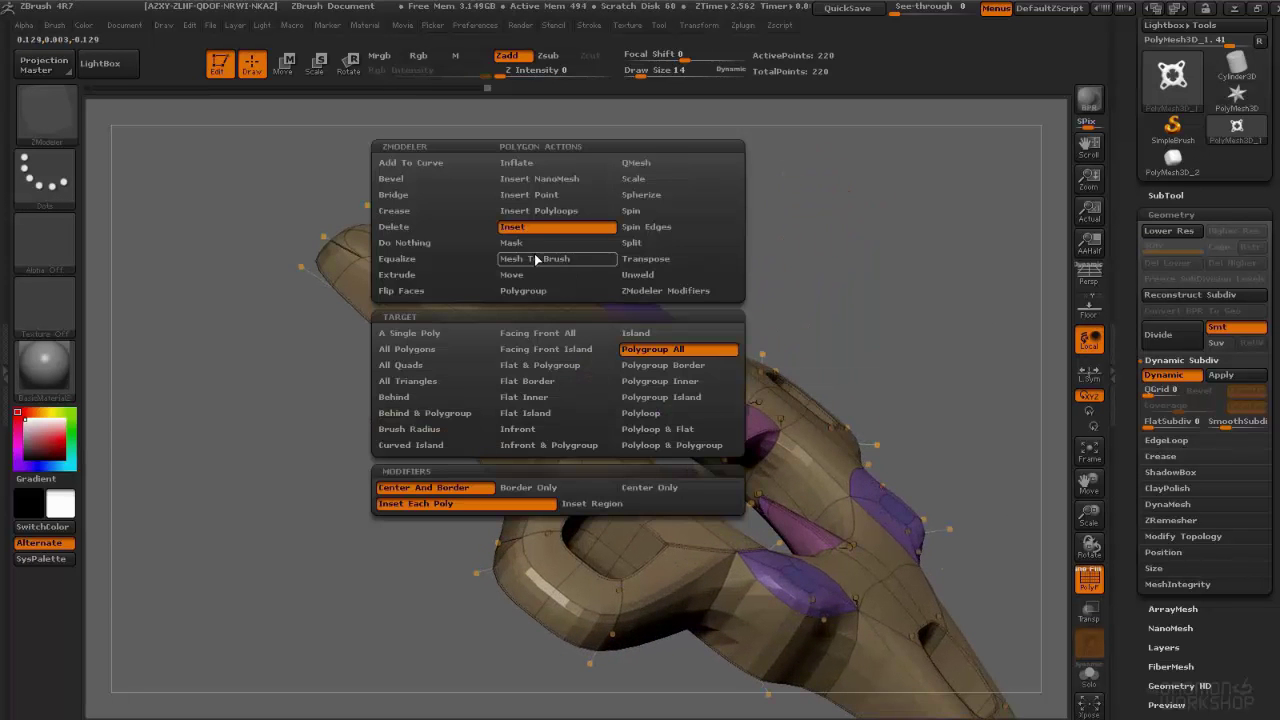
pyautogui.click(418, 264)
pyautogui.click(397, 274)
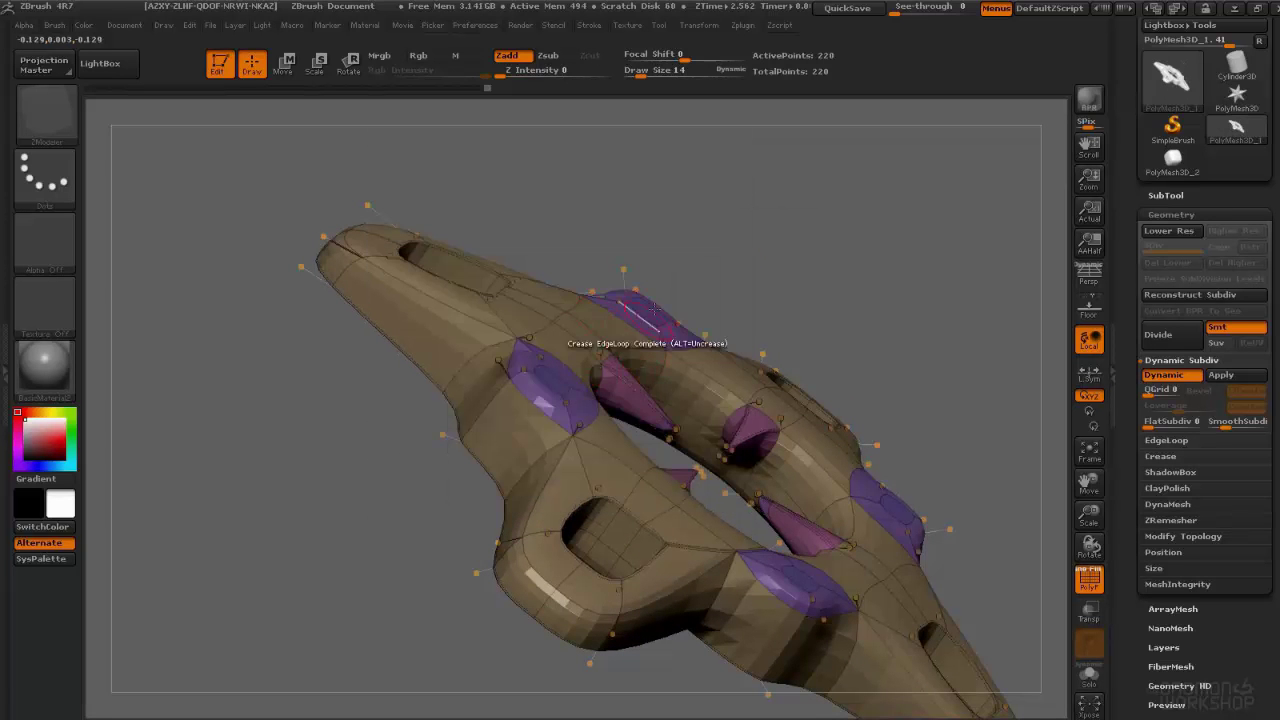
pyautogui.hotkey('ctrl', 'z')
pyautogui.press('space')
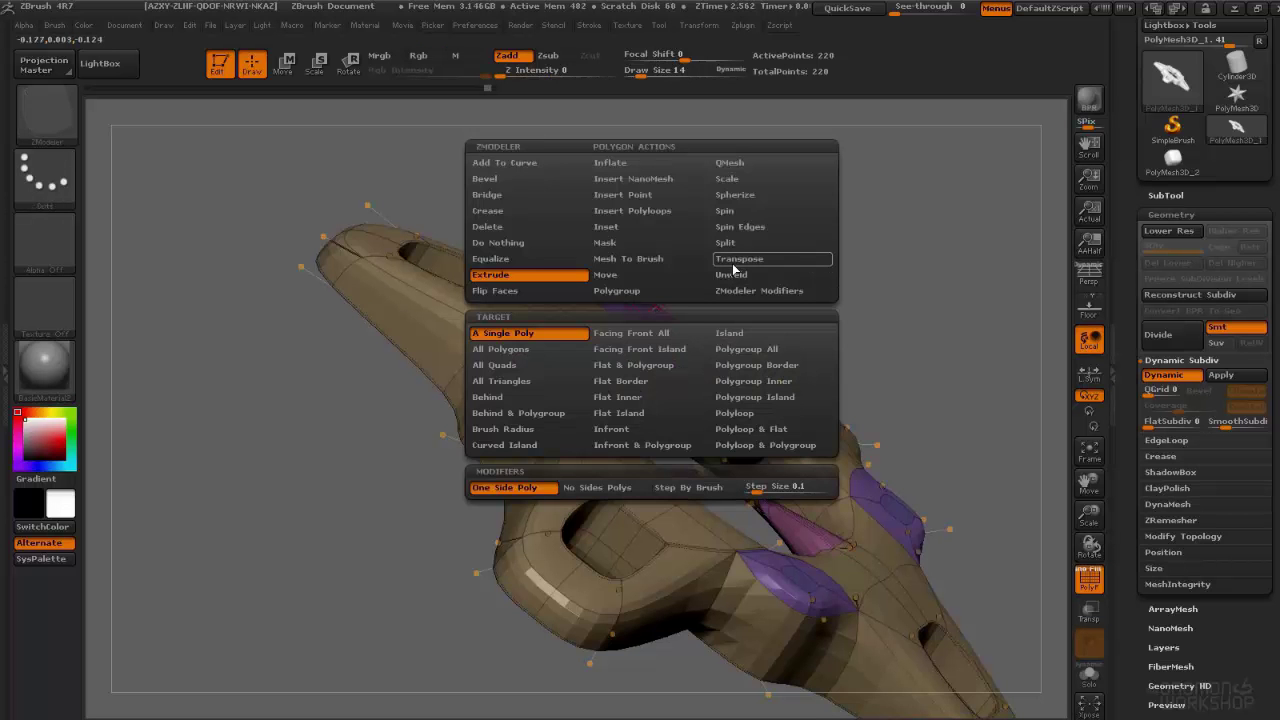
pyautogui.click(746, 348)
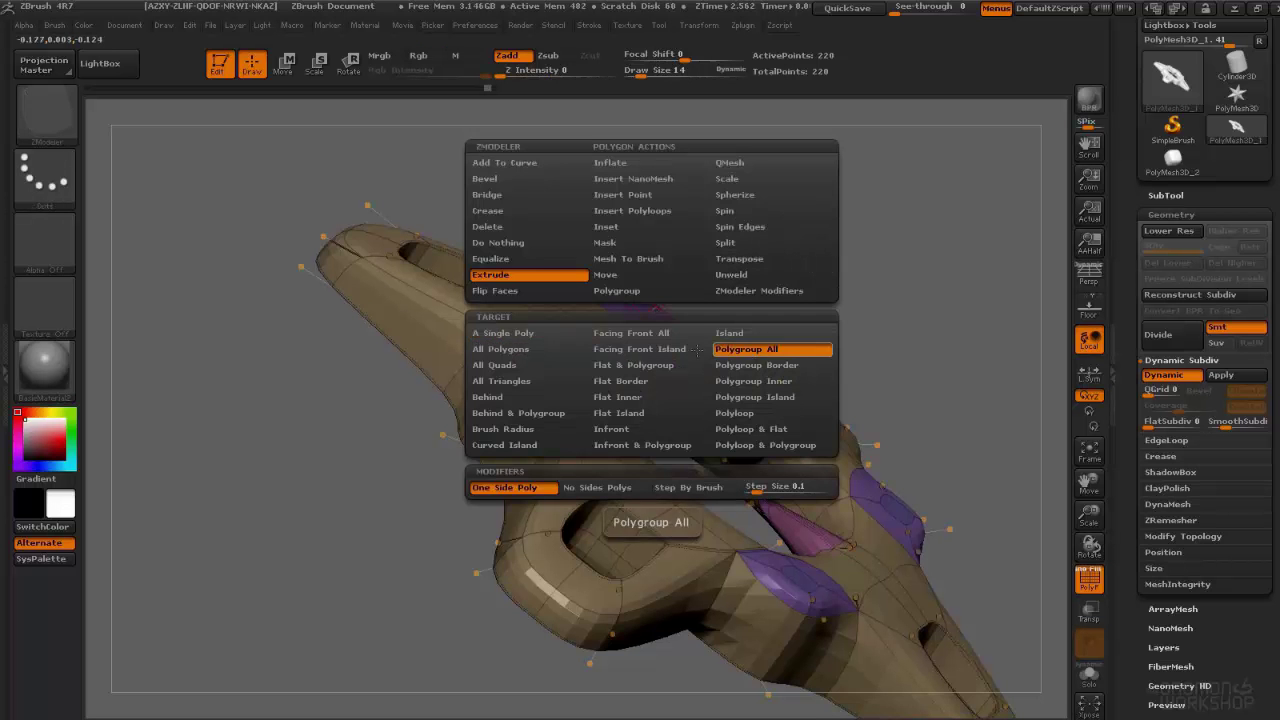
pyautogui.moveTo(565, 372); pyautogui.dragTo(605, 301)
pyautogui.hotkey('ctrl', 'z')
pyautogui.hotkey('ctrl', 'z')
pyautogui.hotkey('ctrl', 'z')
pyautogui.hotkey('ctrl', 'z')
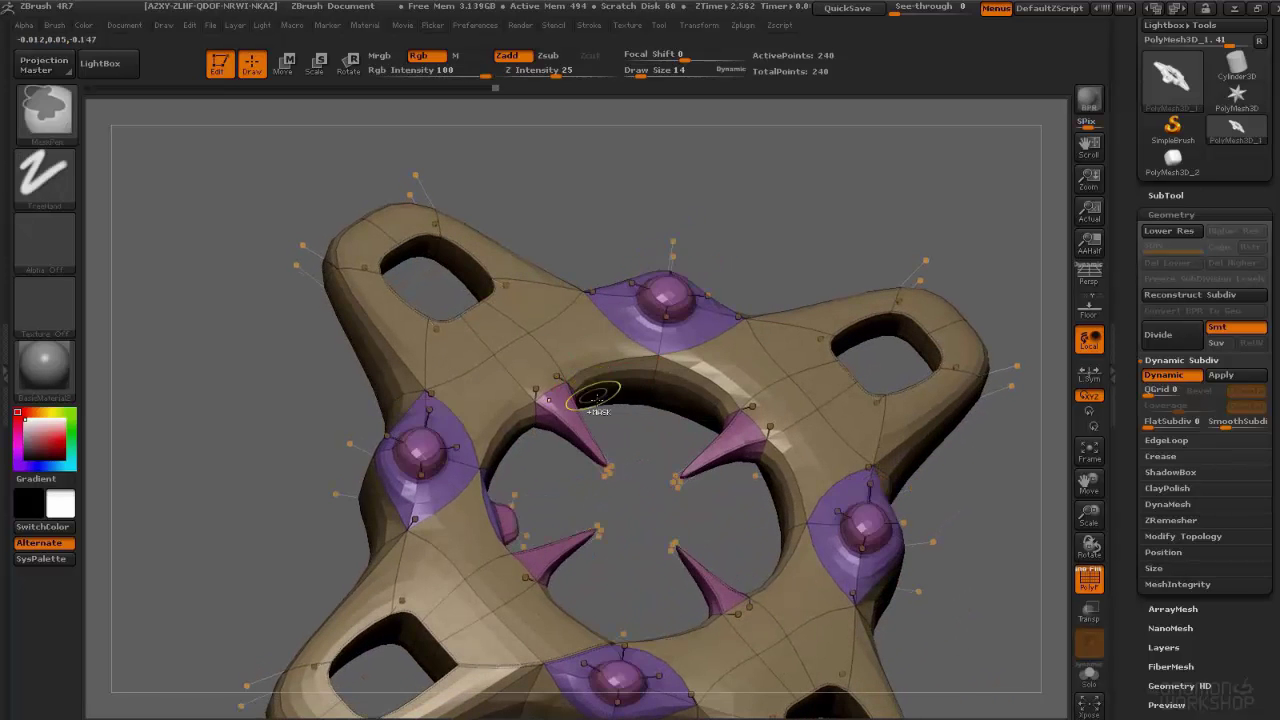
# Step: Undo the knob extrusion and the insets back to the plain purple polygons
pyautogui.hotkey('ctrl', 'z')
pyautogui.hotkey('ctrl', 'z')
pyautogui.hotkey('ctrl', 'z')
pyautogui.hotkey('ctrl', 'z')
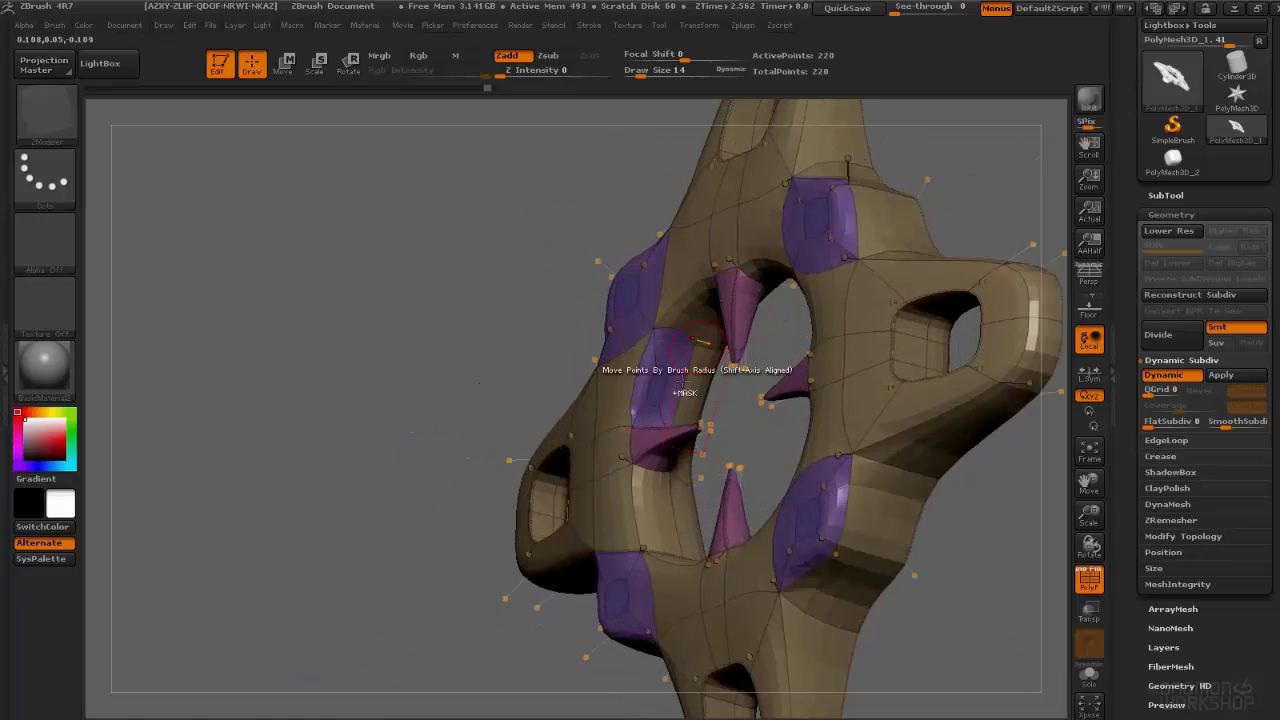
pyautogui.hotkey('ctrl', 'z')
pyautogui.hotkey('ctrl', 'shift', 'z')
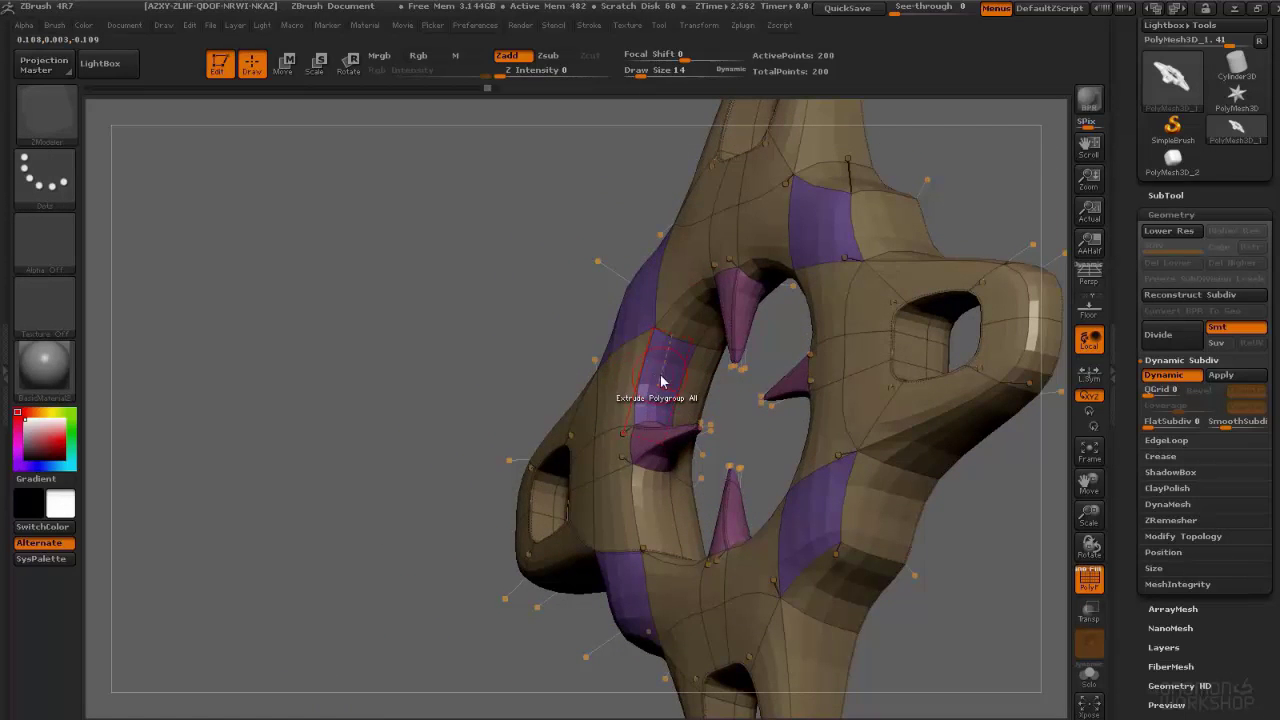
# Step: Reassign the purple inner side polygons beside the central opening to the tan polygroup using Polygroup with the A Single Poly target
pyautogui.press('space')
pyautogui.click(655, 292)
pyautogui.click(530, 330)
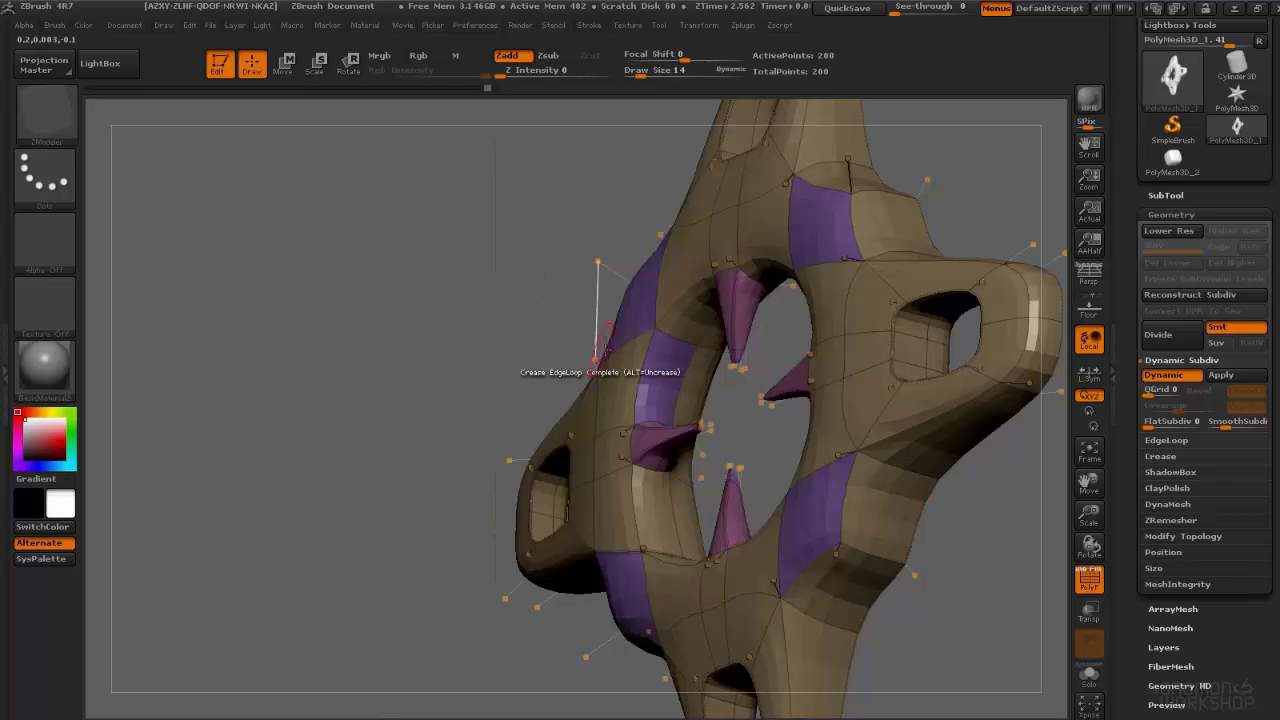
pyautogui.click(622, 381)
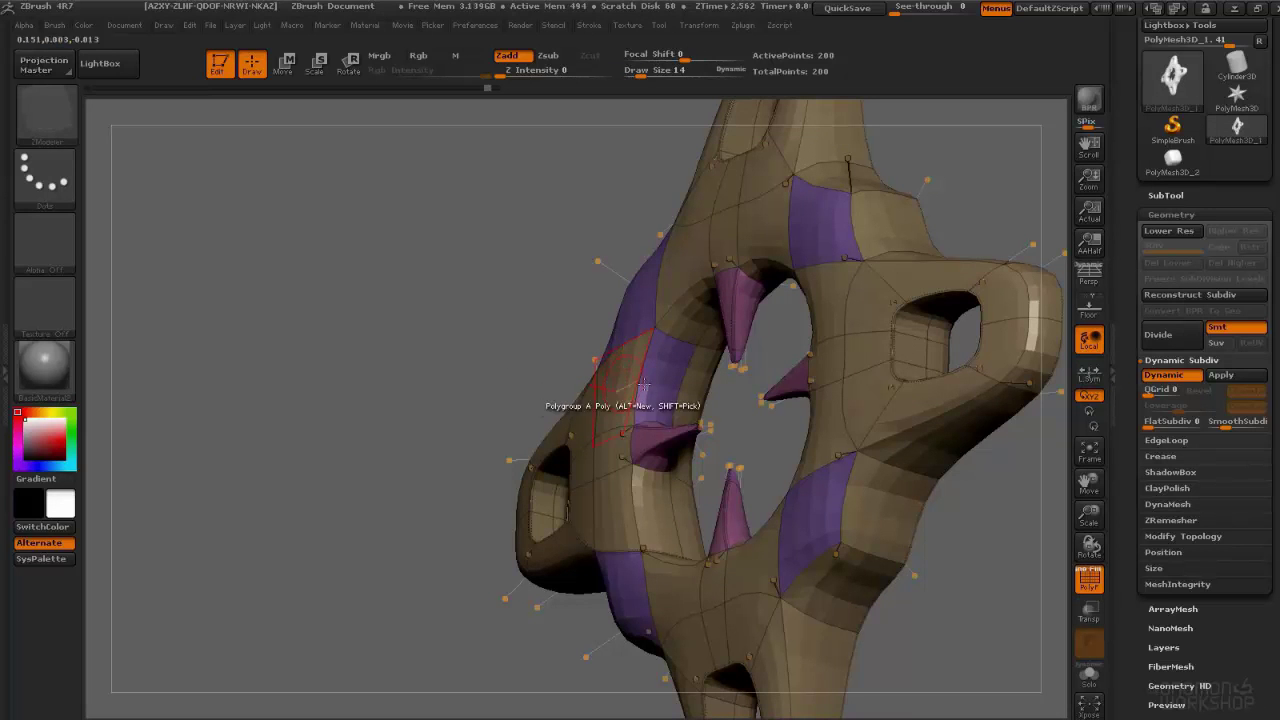
pyautogui.click(636, 383)
pyautogui.moveTo(659, 342); pyautogui.dragTo(669, 371, button='right')
pyautogui.moveTo(668, 370); pyautogui.dragTo(640, 325)
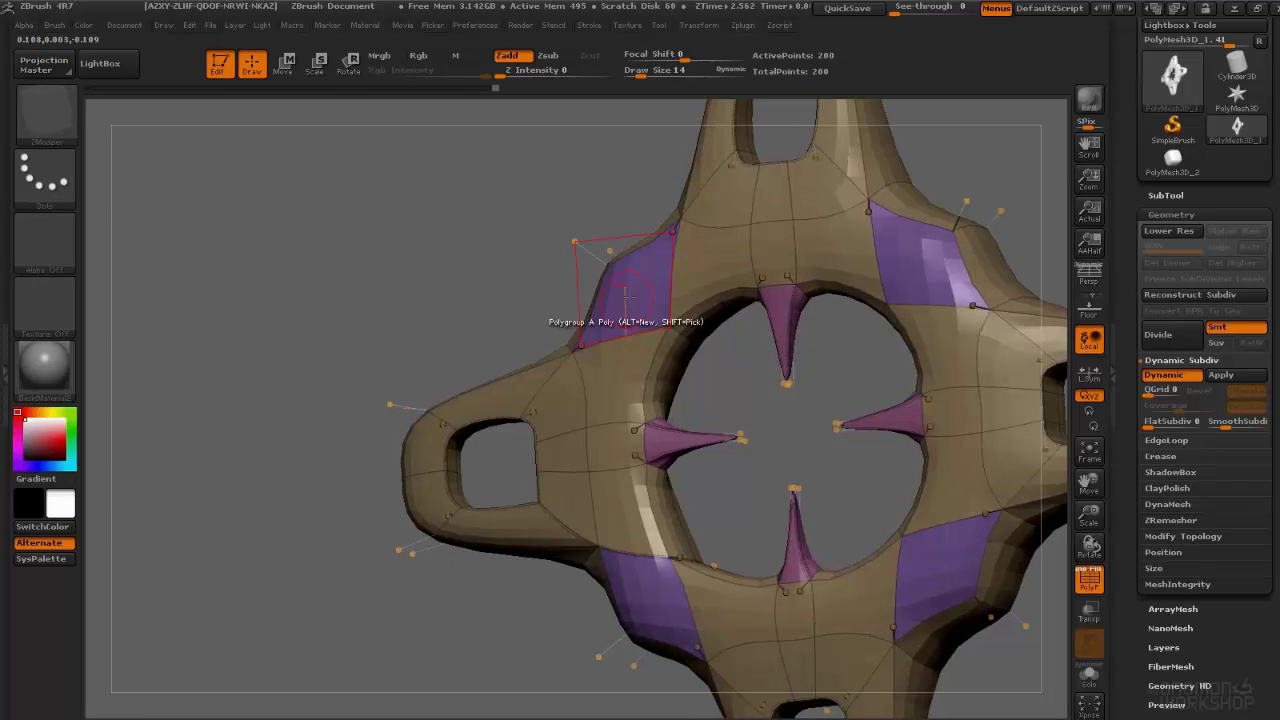
# Step: Inset each remaining purple polygon separately using Inset with Polygroup All and Inset Each Poly
pyautogui.press('space')
pyautogui.click(593, 231)
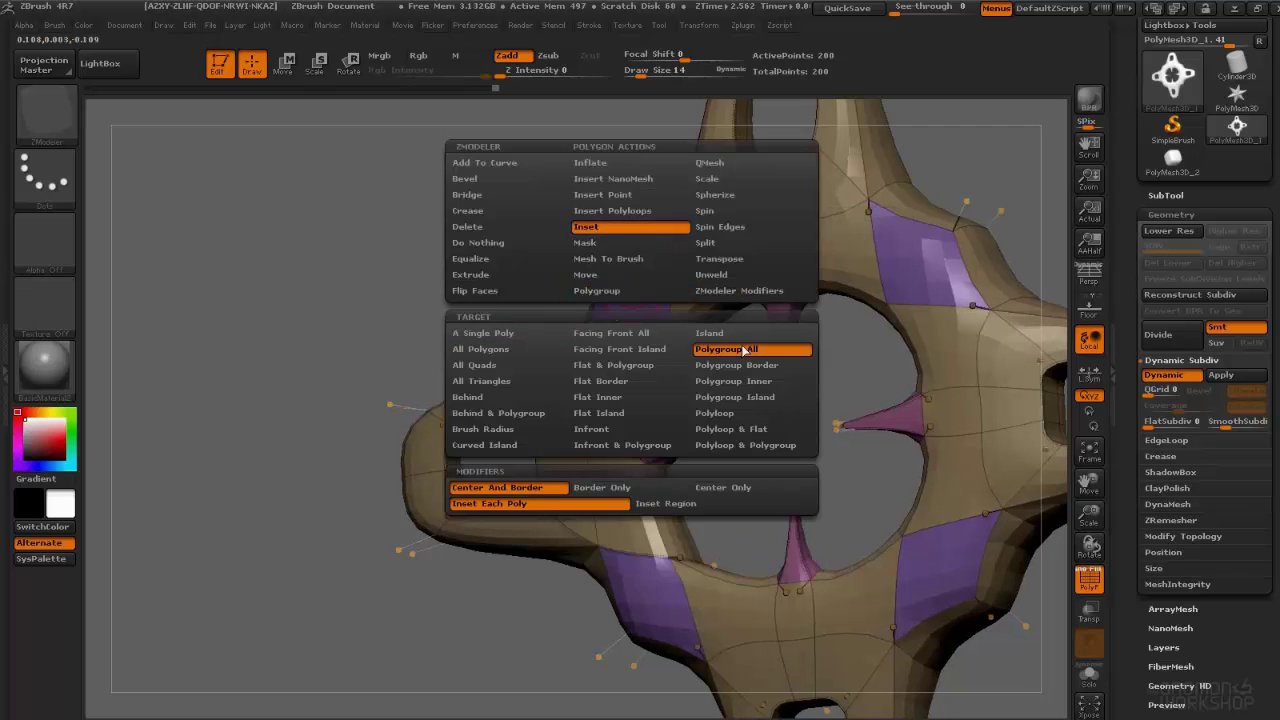
pyautogui.moveTo(646, 291); pyautogui.dragTo(625, 293)
# Step: Pull the inset centre polygons out into four tall posts using QMesh with Polygroup All
pyautogui.moveTo(622, 294); pyautogui.dragTo(652, 286, button='right')
pyautogui.press('space')
pyautogui.click(723, 167)
pyautogui.moveTo(650, 285); pyautogui.dragTo(756, 307)
pyautogui.moveTo(634, 299); pyautogui.dragTo(654, 352, button='right')
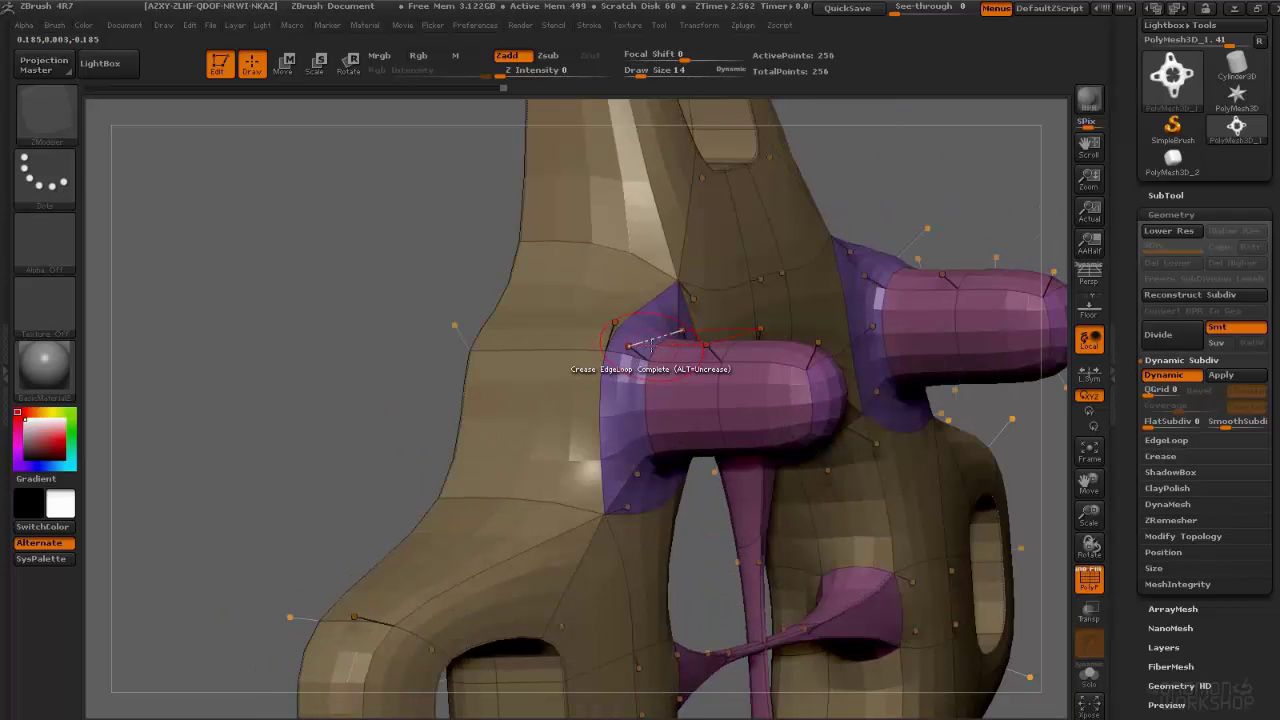
# Step: Insert edge loops around the posts near their bases and near their tips
pyautogui.press('space')
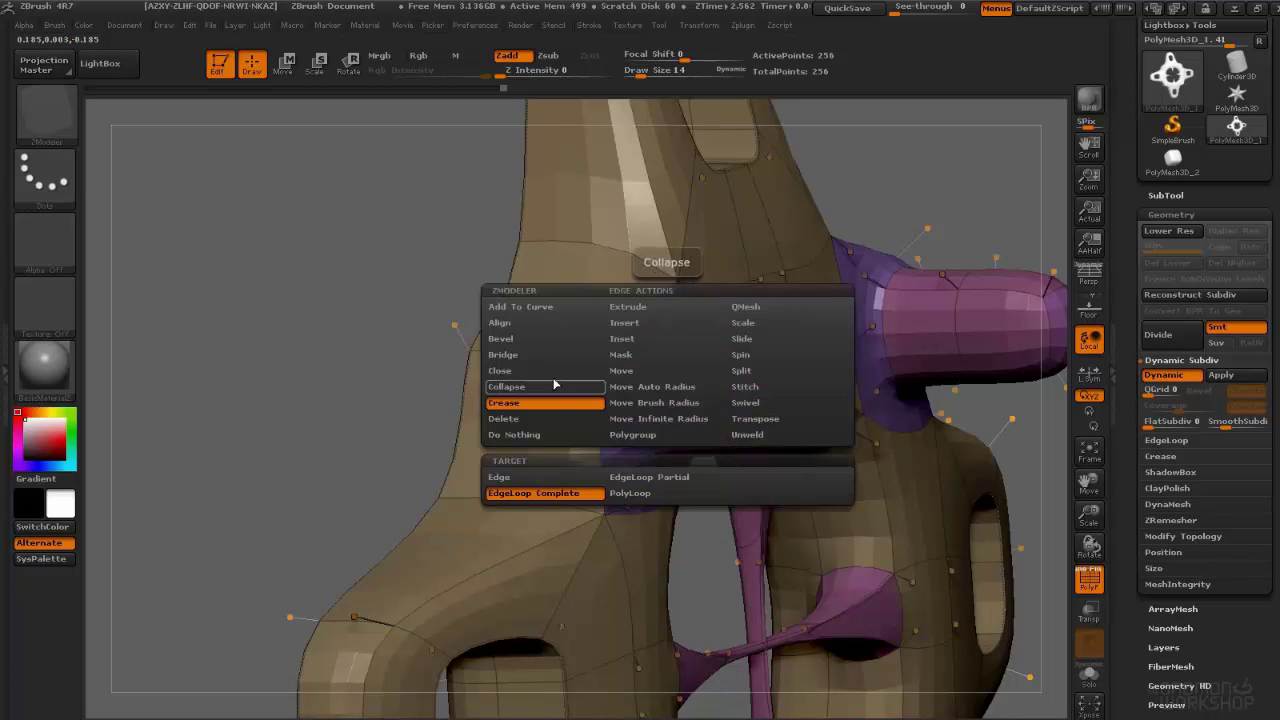
pyautogui.click(643, 326)
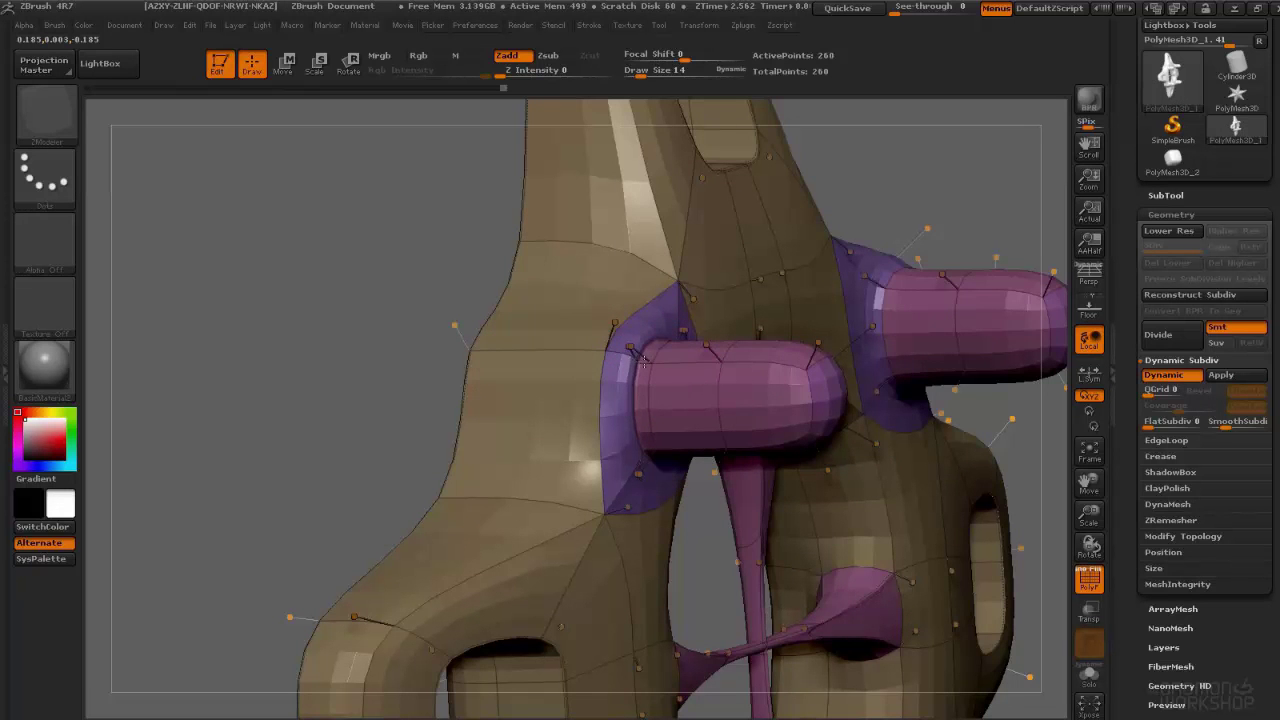
pyautogui.moveTo(740, 361); pyautogui.dragTo(818, 359)
pyautogui.keyDown('ctrl'); pyautogui.moveTo(811, 362); pyautogui.dragTo(610, 303, button='right'); pyautogui.keyUp('ctrl')
pyautogui.moveTo(760, 303); pyautogui.dragTo(704, 352)
# Step: Bridge neighbouring posts with two parallel bars by pulling their upper side polygons across using QMesh with A Single Poly
pyautogui.rightClick(617, 320)
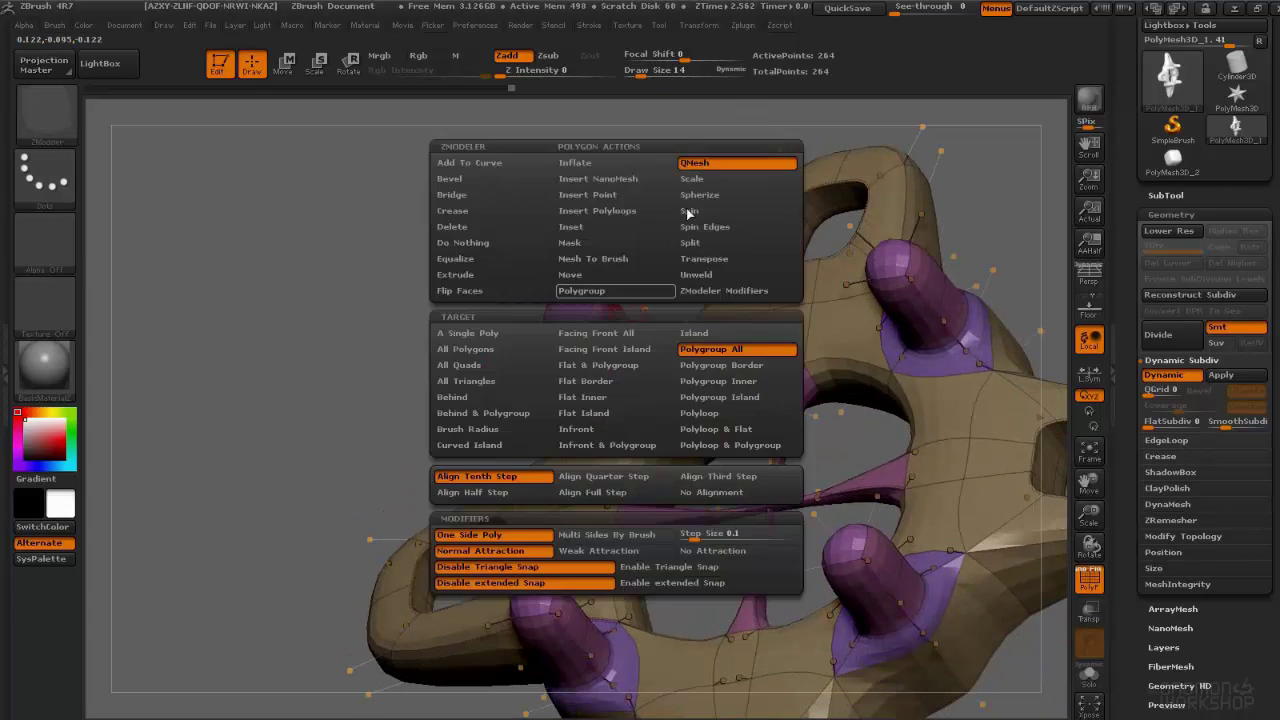
pyautogui.click(470, 335)
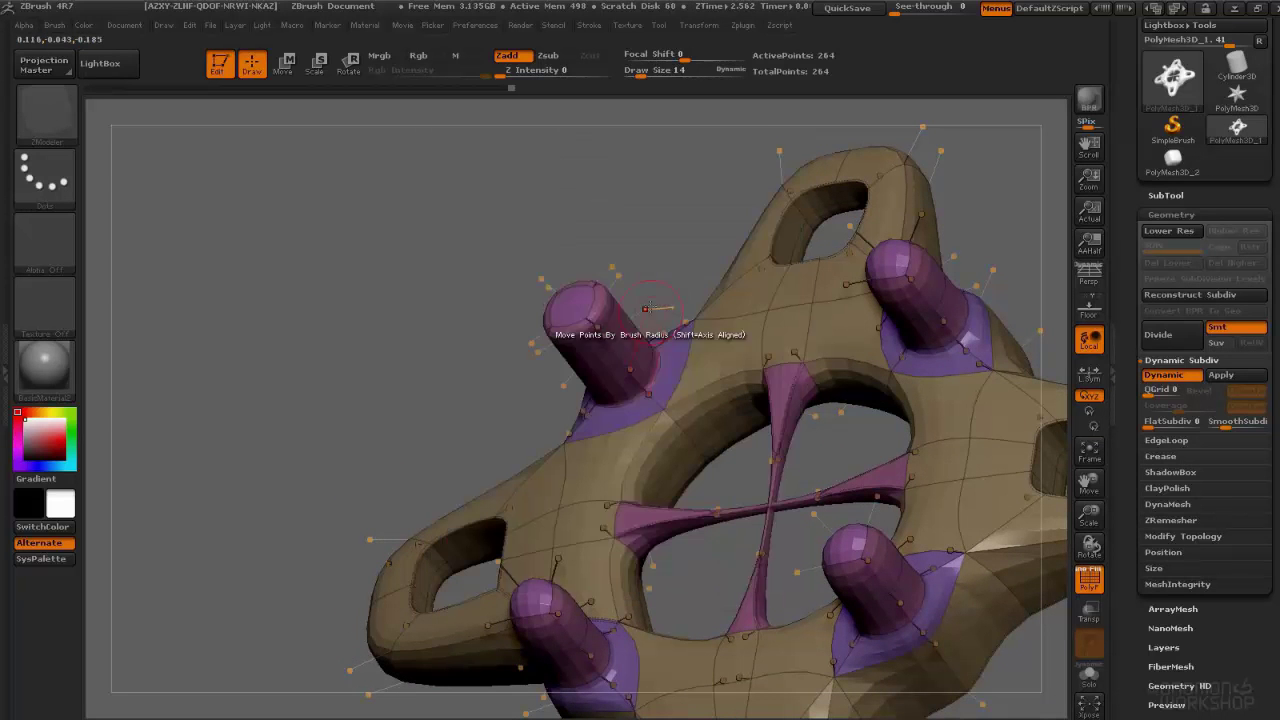
pyautogui.moveTo(622, 322); pyautogui.dragTo(816, 268)
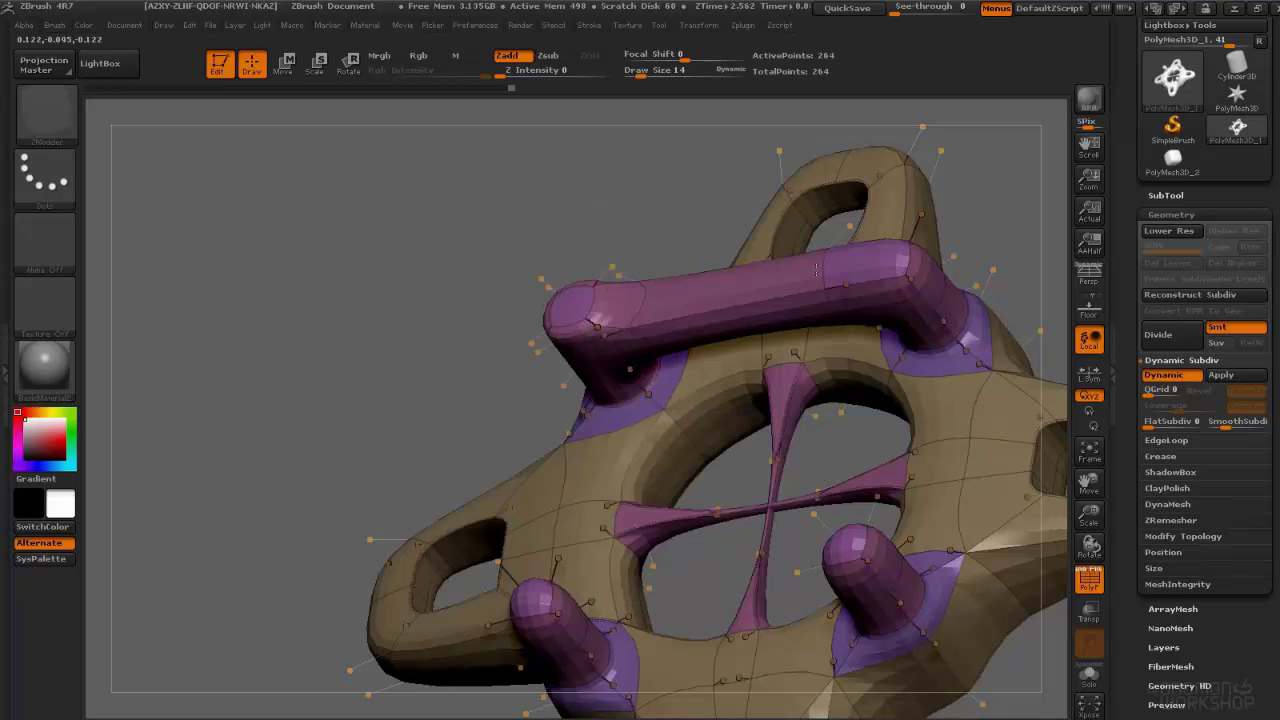
pyautogui.moveTo(782, 322); pyautogui.dragTo(815, 332, button='right')
pyautogui.moveTo(815, 330); pyautogui.dragTo(652, 368)
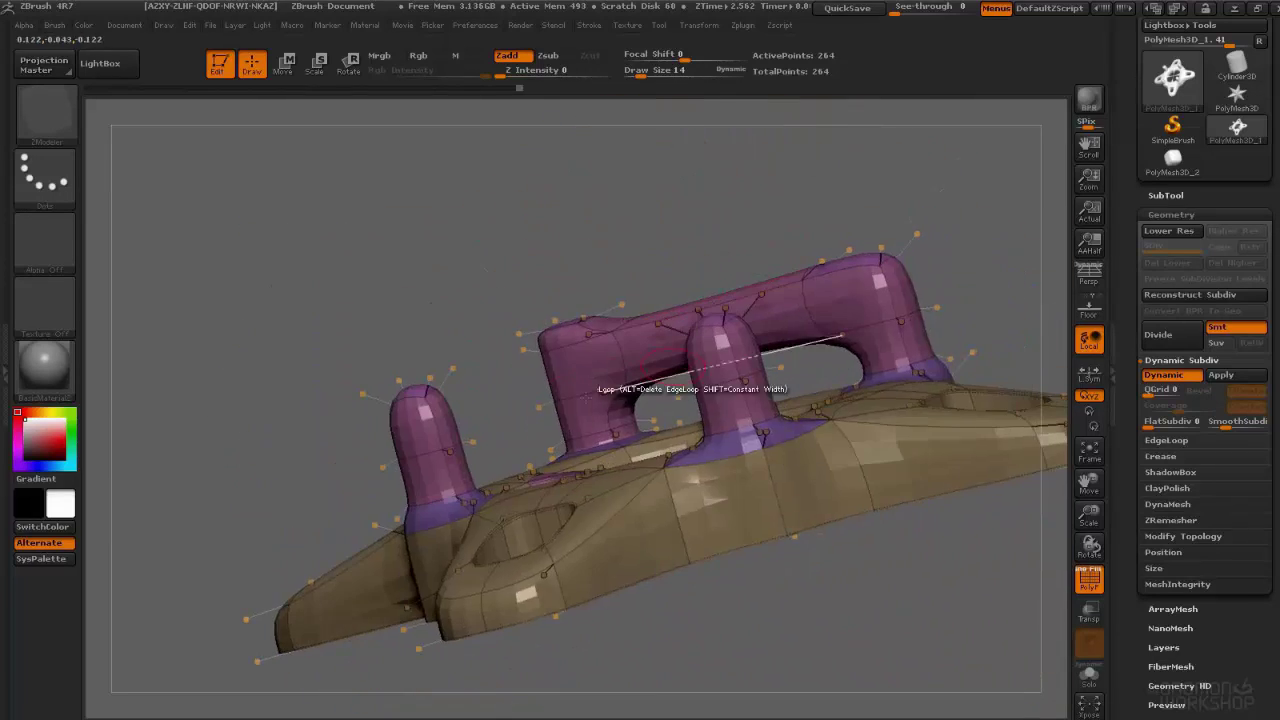
pyautogui.moveTo(447, 415); pyautogui.dragTo(655, 381)
pyautogui.moveTo(765, 235); pyautogui.dragTo(575, 388)
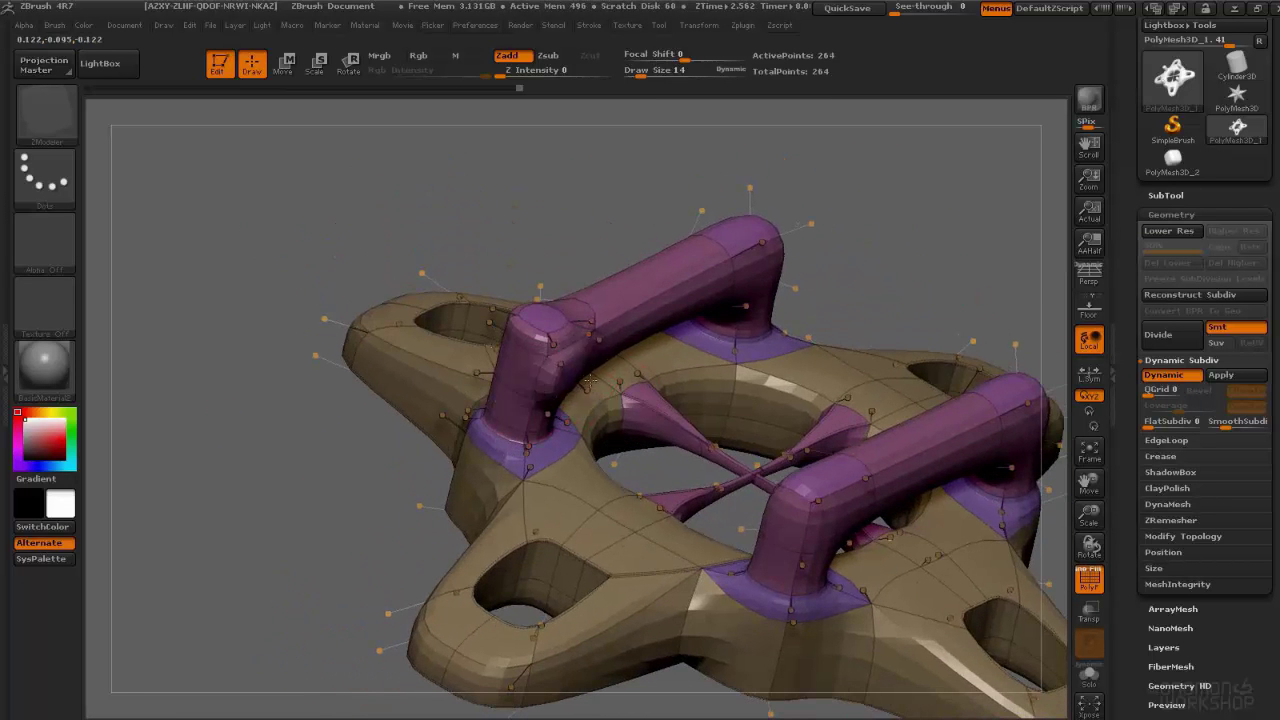
# Step: Connect the two parallel bars with QMesh bars on the remaining sides to form a closed square frame
pyautogui.moveTo(665, 443); pyautogui.dragTo(720, 495)
pyautogui.moveTo(757, 407); pyautogui.dragTo(768, 445, button='right')
pyautogui.moveTo(773, 280); pyautogui.dragTo(905, 348)
pyautogui.moveTo(905, 340); pyautogui.dragTo(680, 480, button='right')
pyautogui.moveTo(572, 195); pyautogui.dragTo(635, 350, button='right')
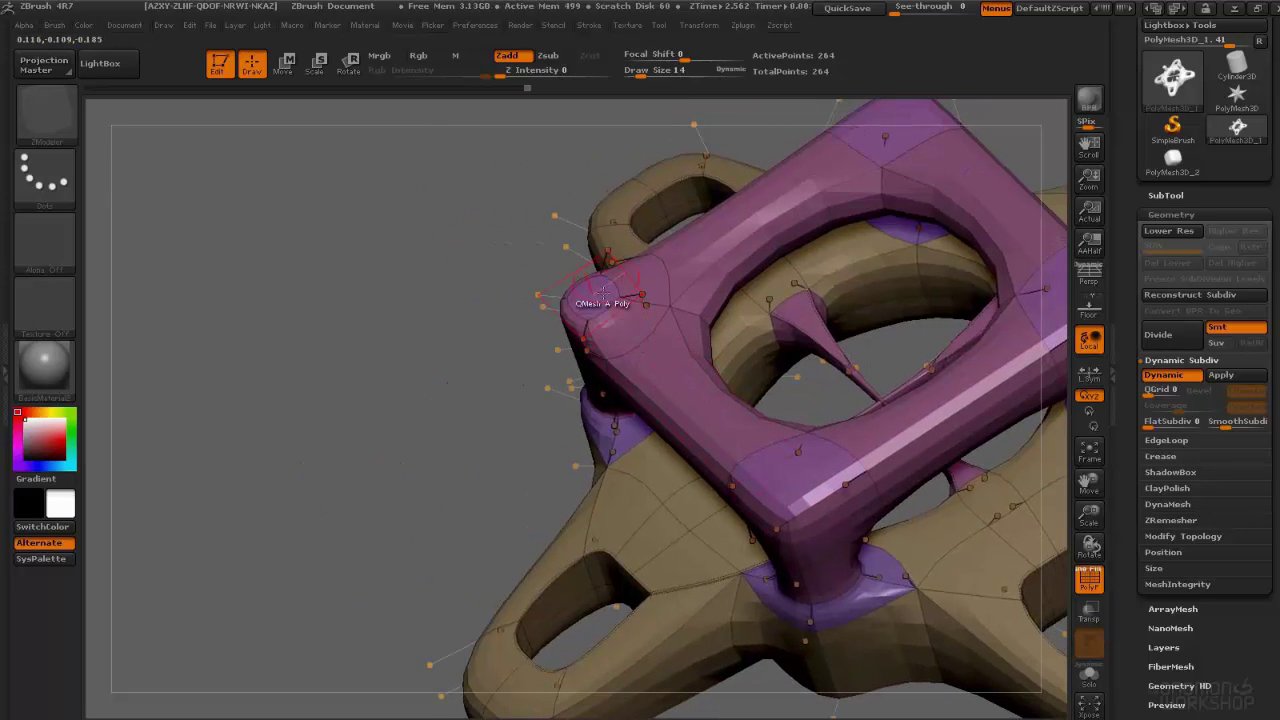
# Step: Square off the frame's outer corners using QMesh with A Single Poly, and undo the surplus pulls
pyautogui.moveTo(605, 285); pyautogui.dragTo(576, 347)
pyautogui.moveTo(578, 350)
pyautogui.mouseDown(button='right')
pyautogui.moveTo(580, 295)
pyautogui.moveTo(562, 262)
pyautogui.moveTo(575, 382)
pyautogui.moveTo(569, 373)
pyautogui.mouseUp(button='right')
pyautogui.moveTo(576, 340); pyautogui.dragTo(333, 298)
pyautogui.hotkey('ctrl', 'z')
pyautogui.moveTo(262, 266); pyautogui.dragTo(346, 280)
pyautogui.hotkey('ctrl', 'z')
pyautogui.keyDown('alt'); pyautogui.moveTo(348, 353); pyautogui.dragTo(738, 458, button='right'); pyautogui.keyUp('alt')
pyautogui.moveTo(740, 474); pyautogui.dragTo(800, 415)
pyautogui.hotkey('ctrl', 'z')
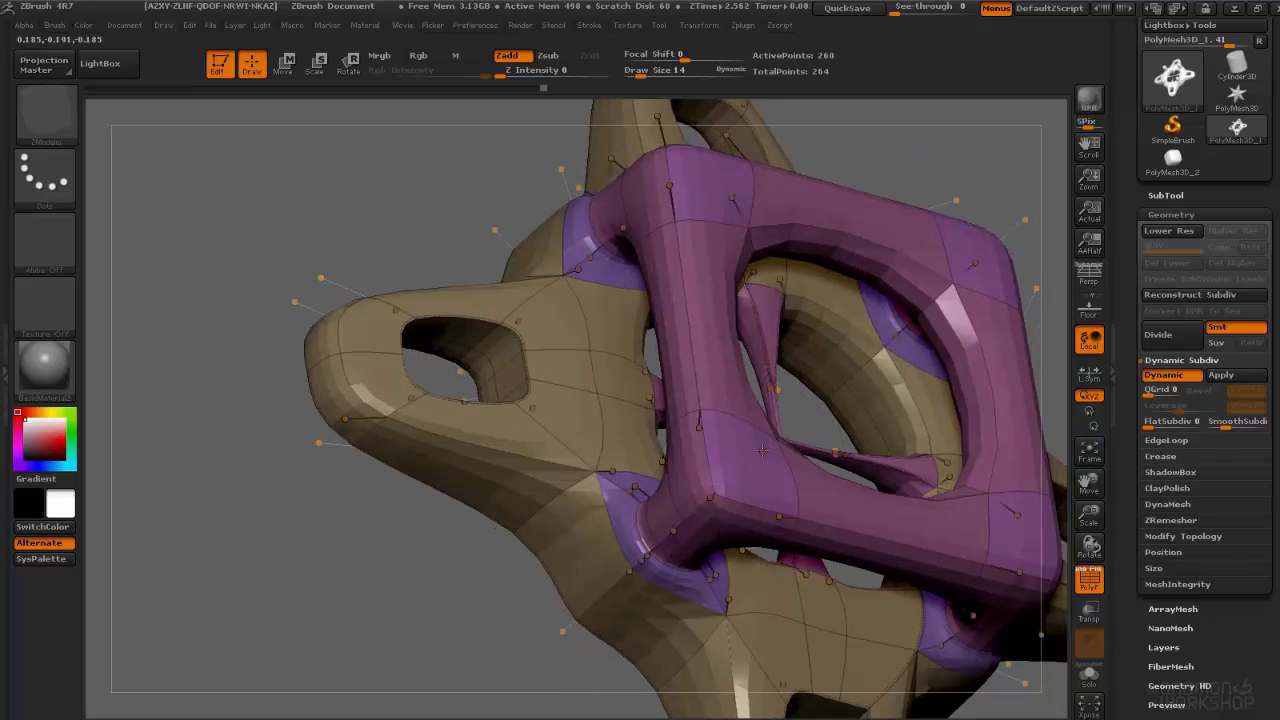
# Step: Crease the edge loop around the square frame's central opening using Crease with EdgeLoop Complete
pyautogui.keyDown('ctrl'); pyautogui.moveTo(789, 368); pyautogui.dragTo(830, 348, button='right'); pyautogui.keyUp('ctrl')
pyautogui.keyDown('shift'); pyautogui.moveTo(703, 478); pyautogui.dragTo(663, 401, button='right'); pyautogui.keyUp('shift')
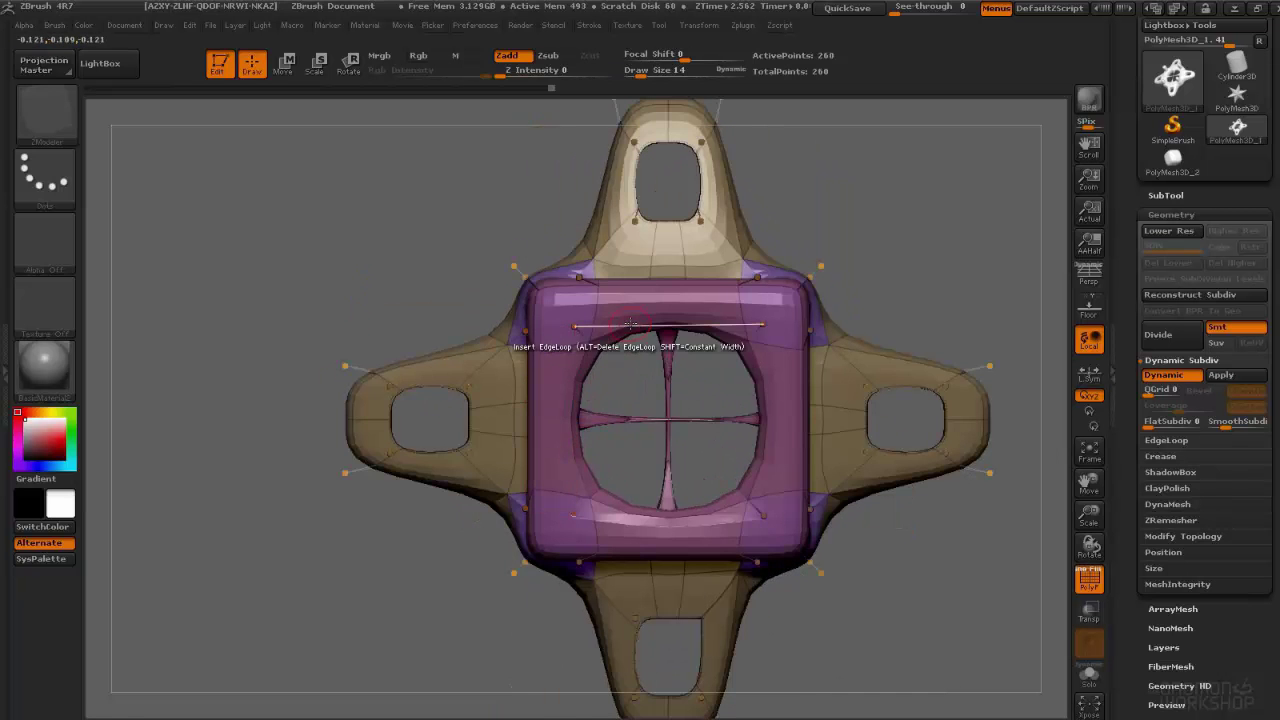
pyautogui.press('space')
pyautogui.click(485, 403)
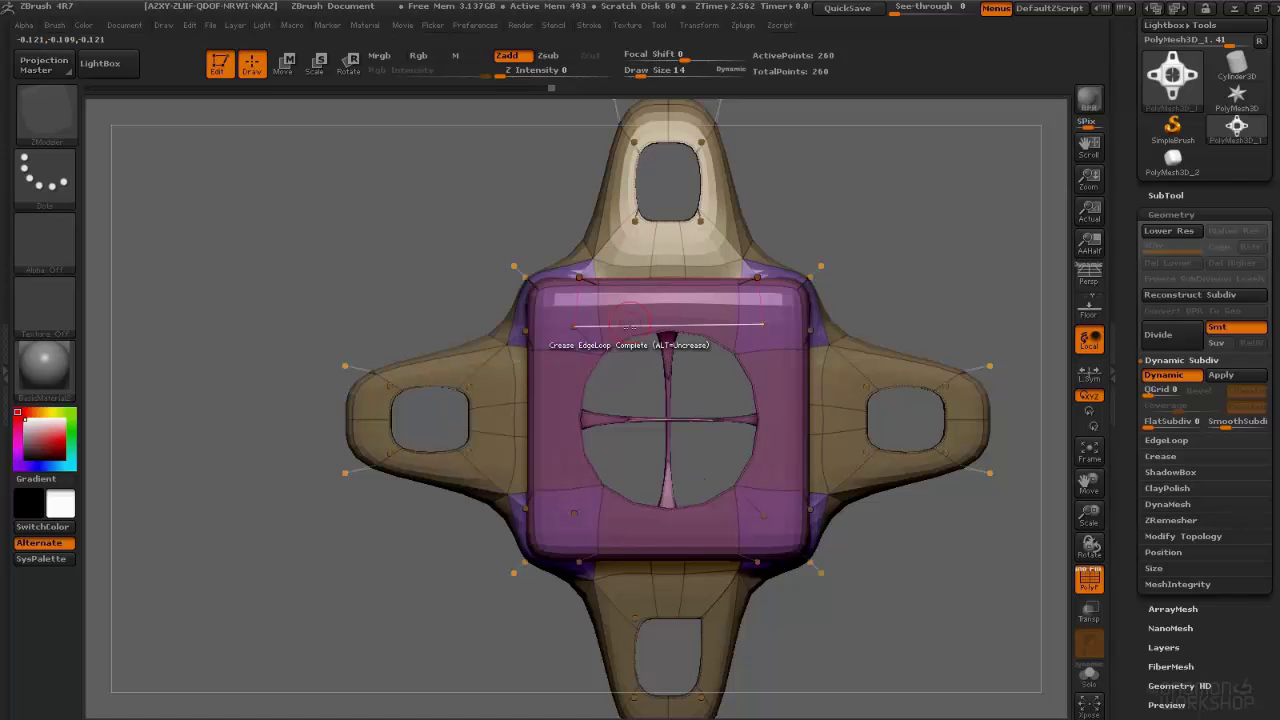
pyautogui.moveTo(712, 423); pyautogui.dragTo(658, 340, button='right')
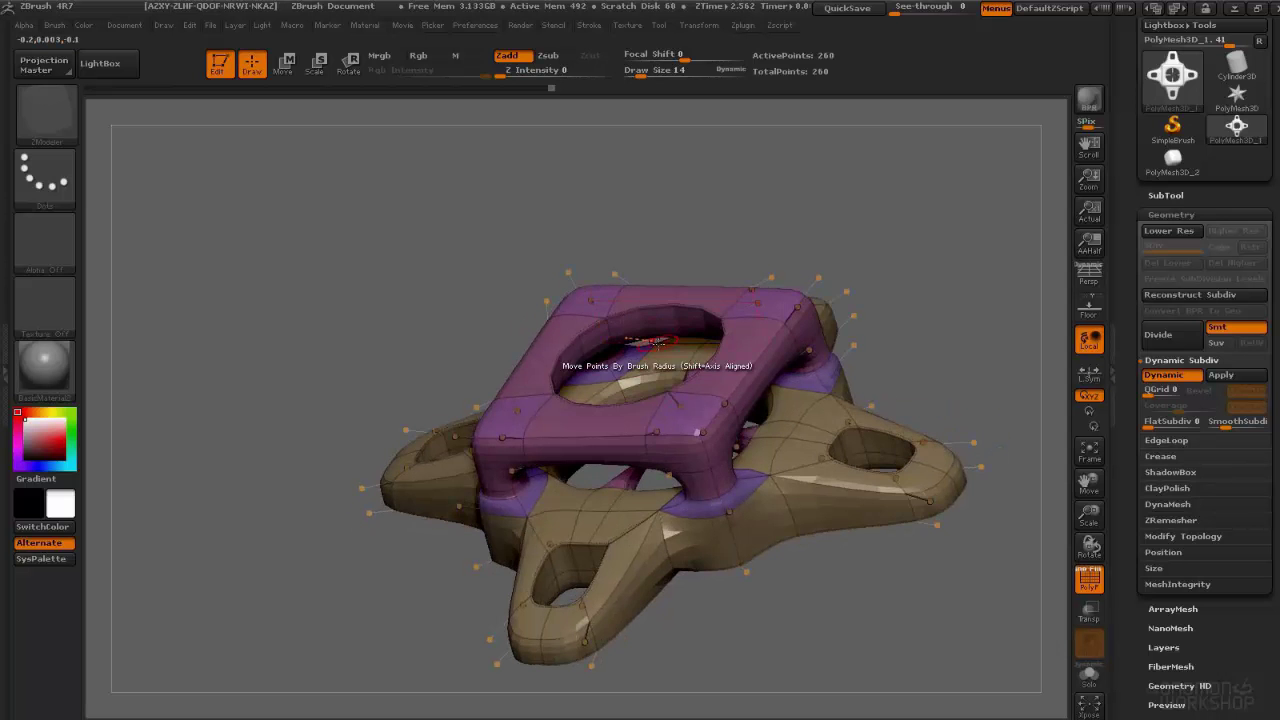
pyautogui.moveTo(681, 329); pyautogui.dragTo(678, 342, button='right')
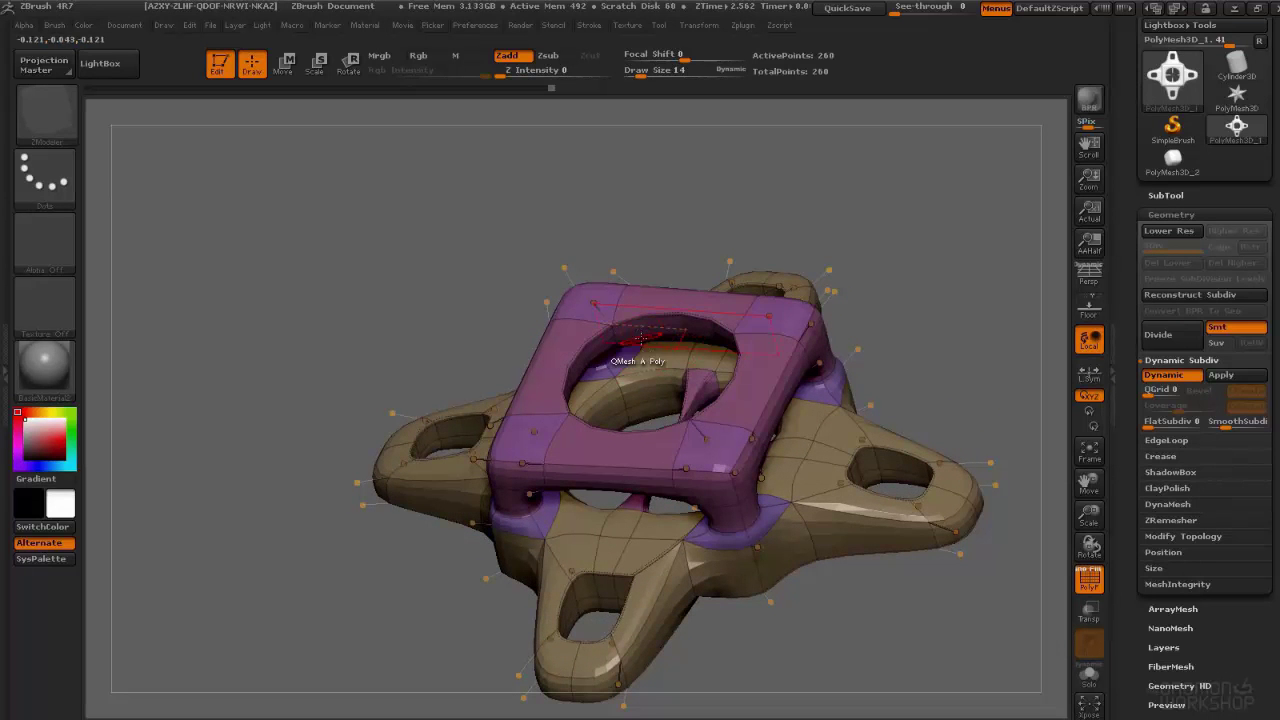
# Step: Compare the mesh with Dynamic Subdiv off and on, and view it with the polyframe hidden
pyautogui.hotkey('shift', 'd')
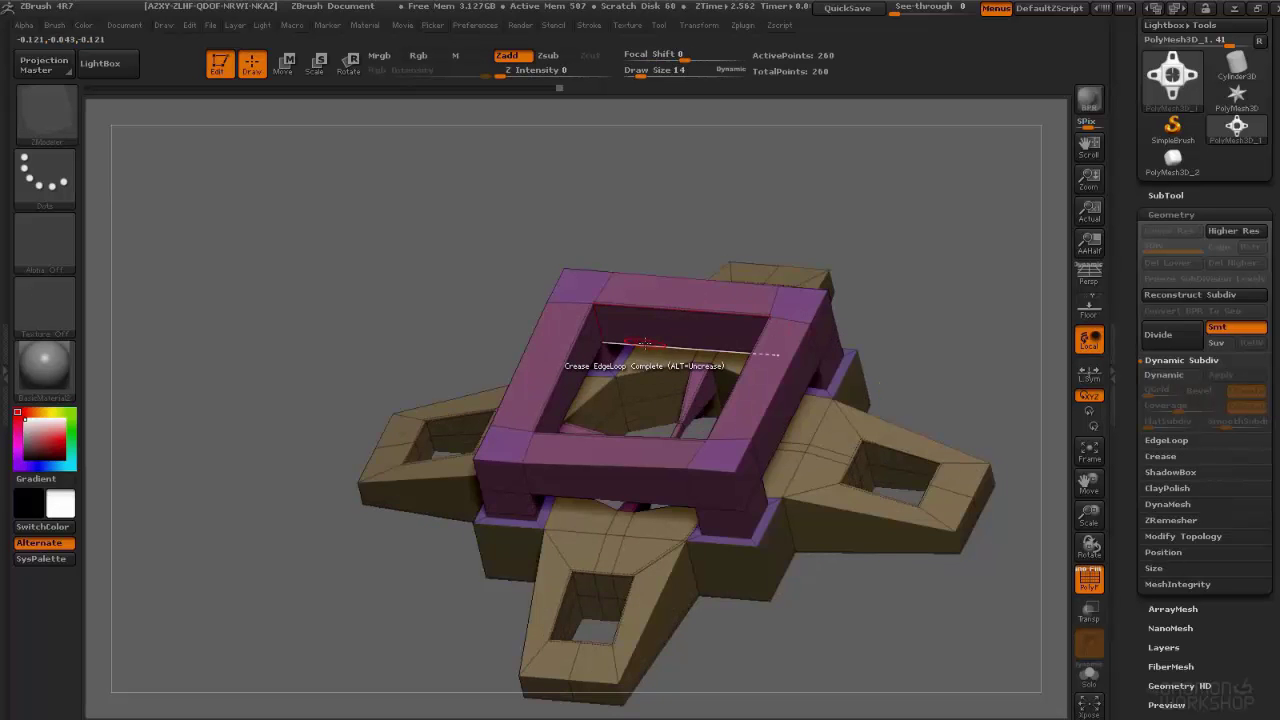
pyautogui.press('d')
pyautogui.moveTo(677, 338)
pyautogui.mouseDown(button='right')
pyautogui.moveTo(692, 484)
pyautogui.moveTo(672, 375)
pyautogui.moveTo(703, 371)
pyautogui.moveTo(682, 375)
pyautogui.moveTo(688, 420)
pyautogui.mouseUp(button='right')
pyautogui.hotkey('shift', 'f')
pyautogui.keyDown('alt'); pyautogui.moveTo(688, 420); pyautogui.dragTo(645, 446, button='right'); pyautogui.keyUp('alt')
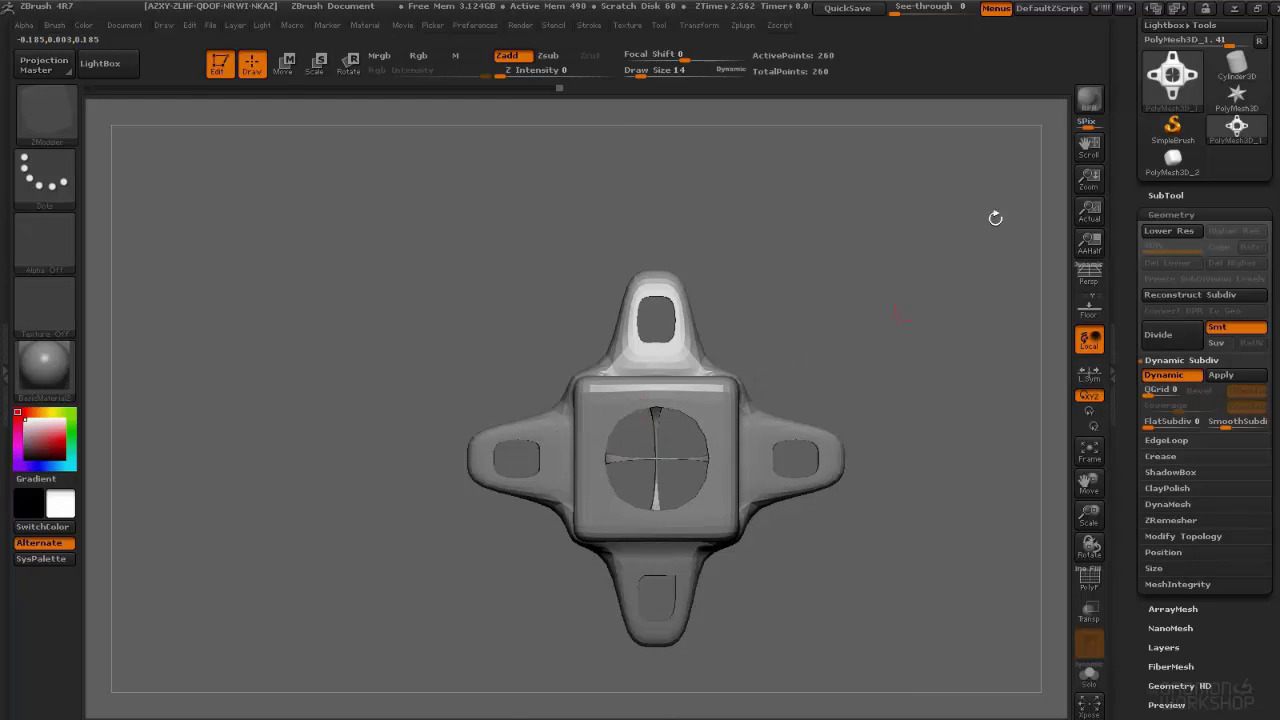
# Step: Append the PolyMesh3D star as a new subtool and make it the active subtool
pyautogui.click(1167, 195)
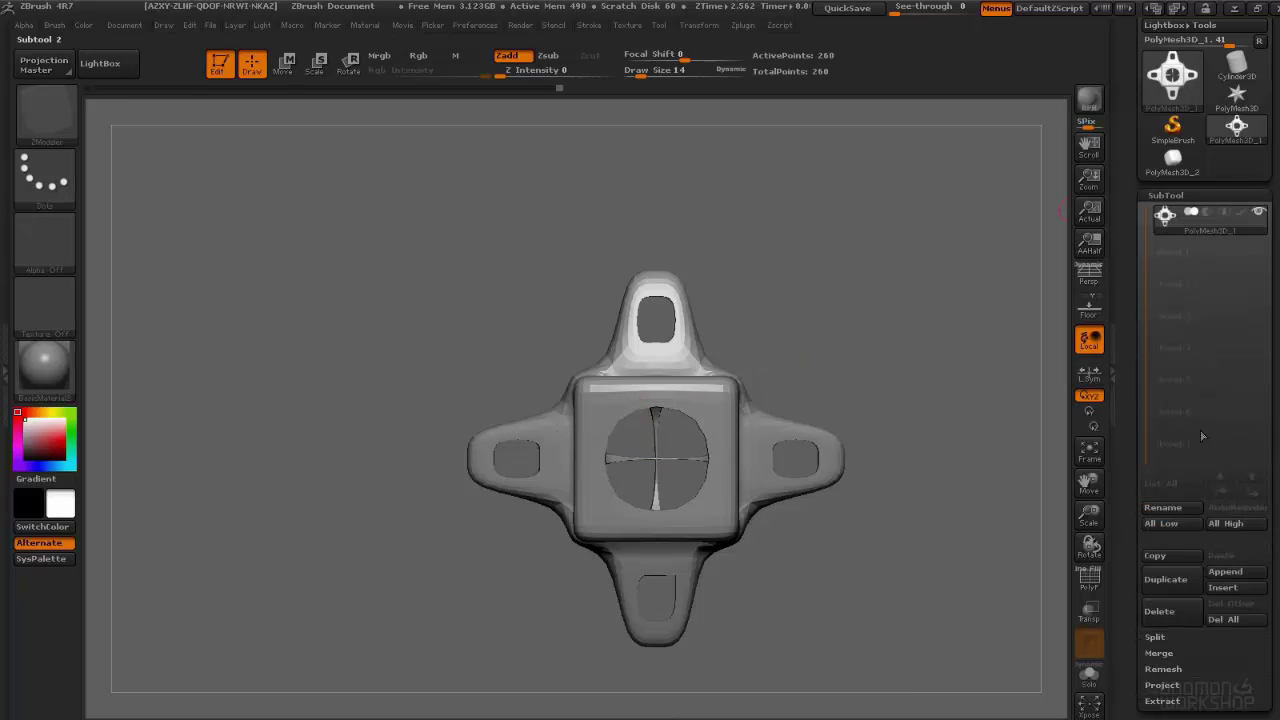
pyautogui.click(1245, 578)
pyautogui.click(896, 445)
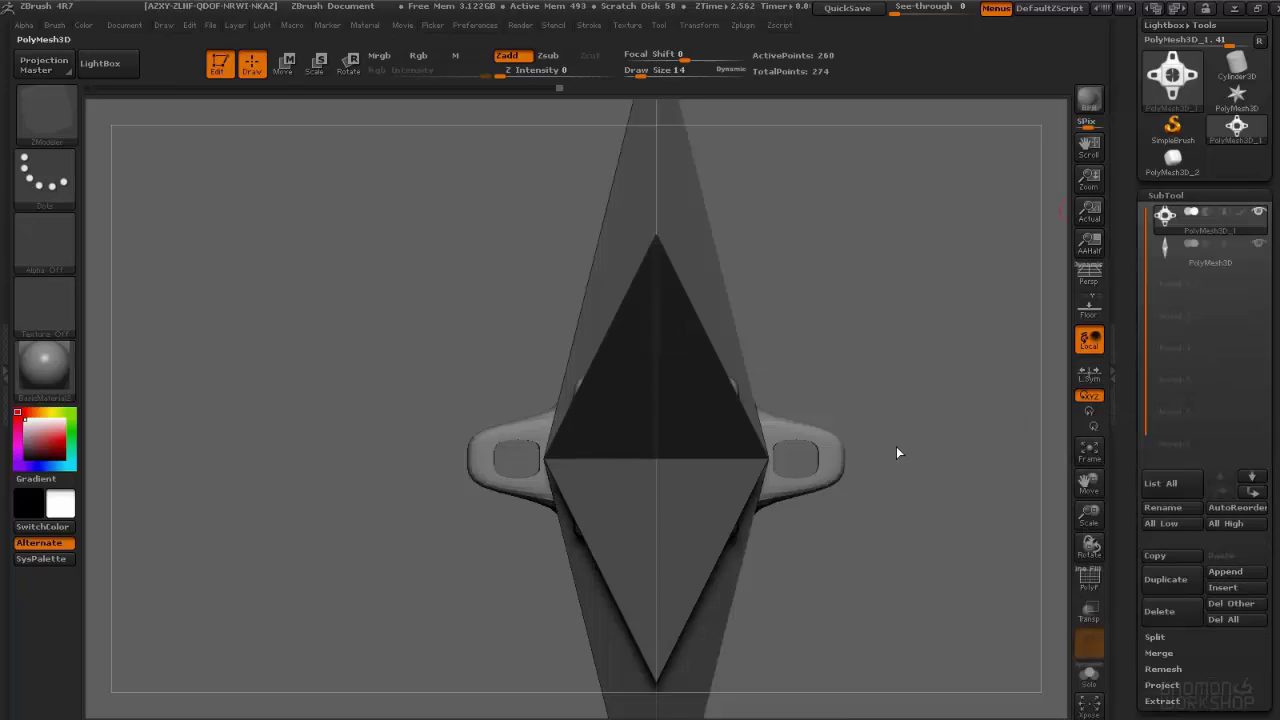
pyautogui.keyDown('alt'); pyautogui.moveTo(901, 313); pyautogui.dragTo(962, 239, button='right'); pyautogui.keyUp('alt')
pyautogui.click(1171, 255)
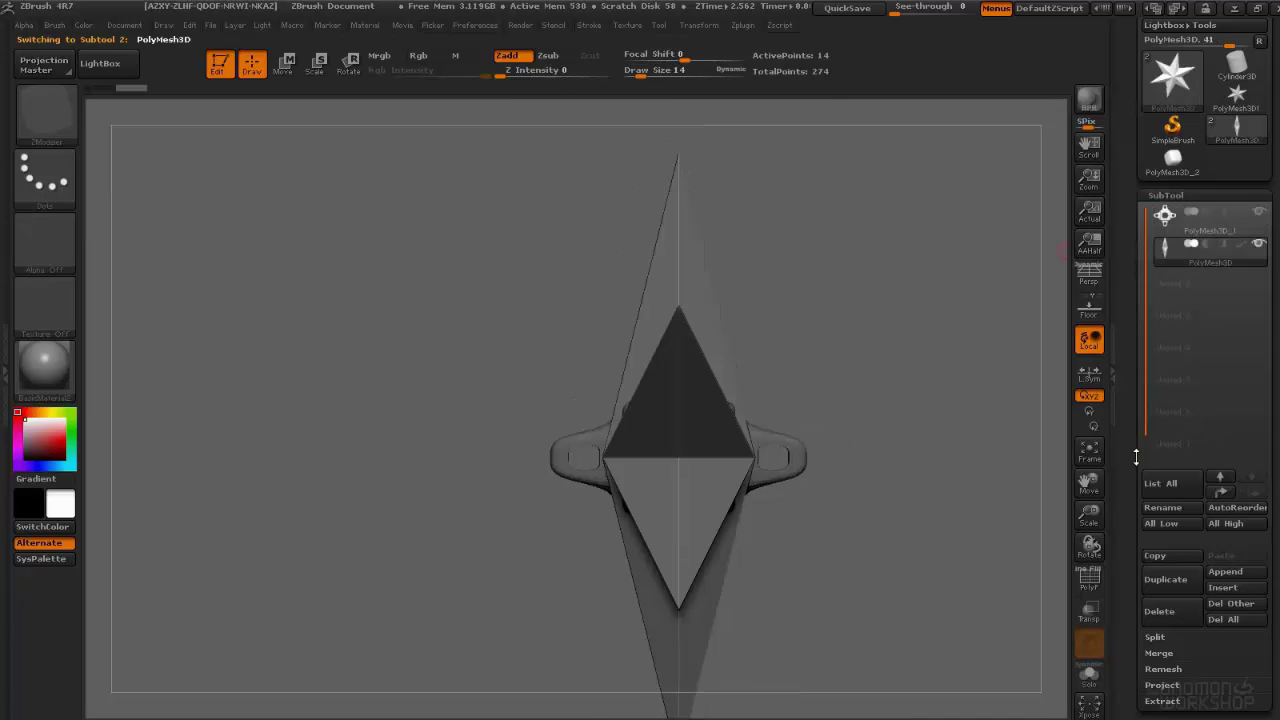
# Step: Initialize the star subtool as a QCyl Y cylinder with X Res 4, Y Res 2 and Z Res 4
pyautogui.scroll(-5, 1203, 545)
pyautogui.click(1168, 610)
pyautogui.scroll(2, 1206, 320)
pyautogui.click(1200, 266)
pyautogui.keyDown('alt'); pyautogui.moveTo(812, 304); pyautogui.dragTo(806, 251); pyautogui.keyUp('alt')
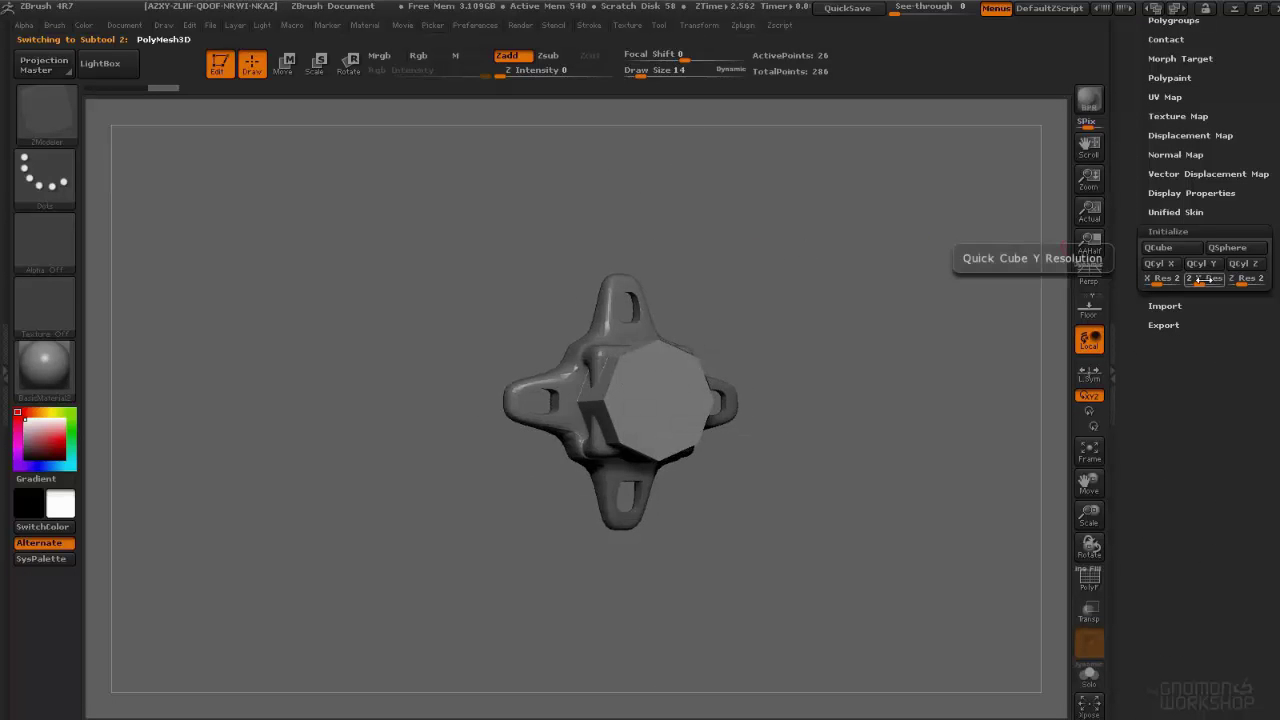
pyautogui.click(1160, 278)
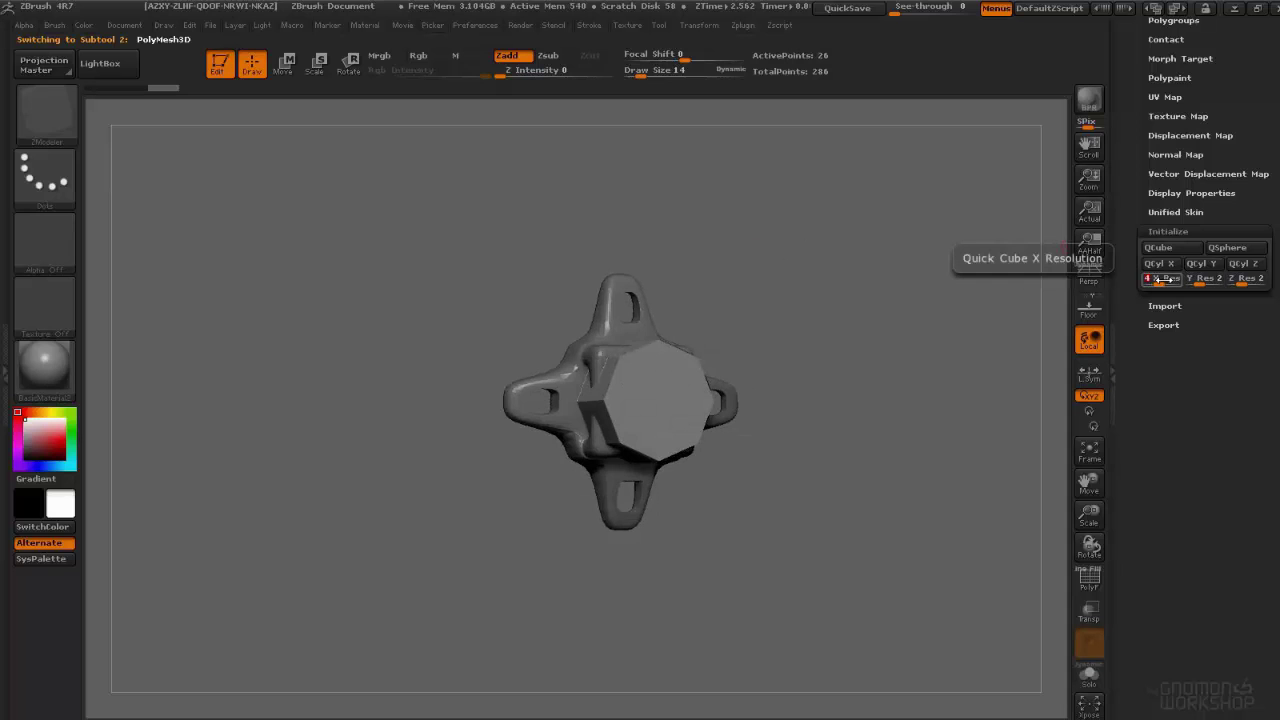
pyautogui.click(1201, 264)
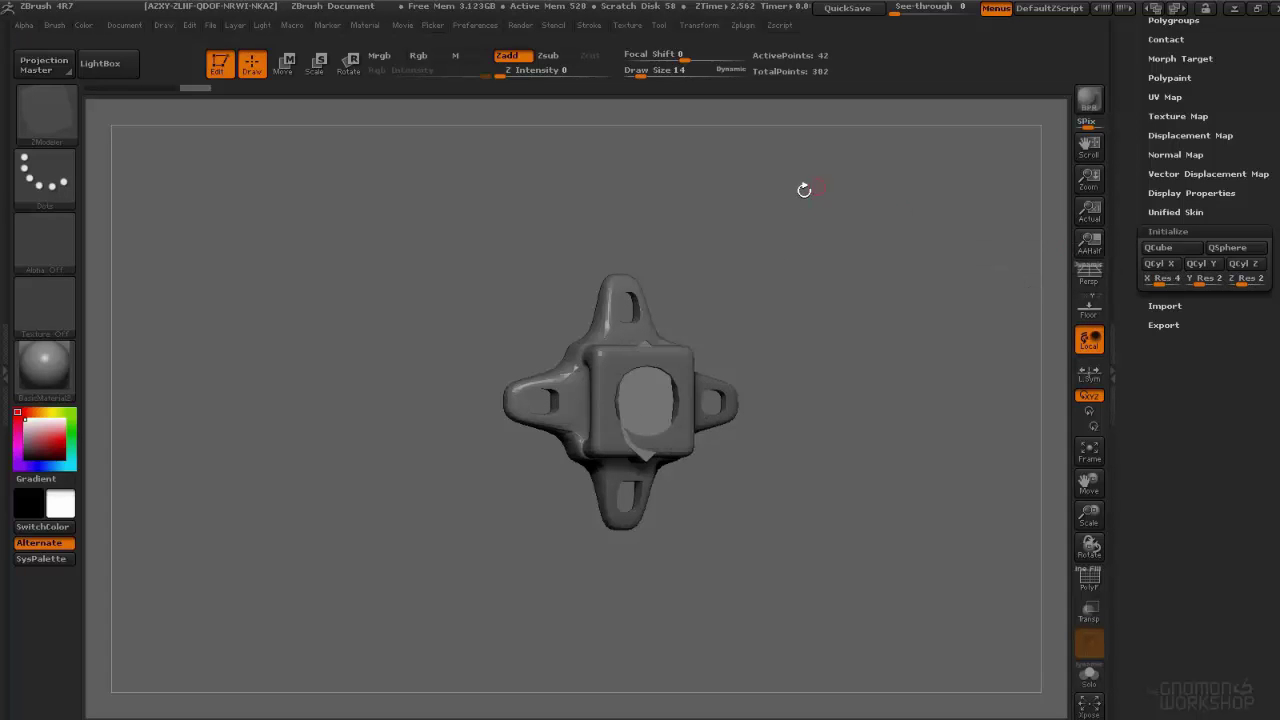
pyautogui.click(1156, 279)
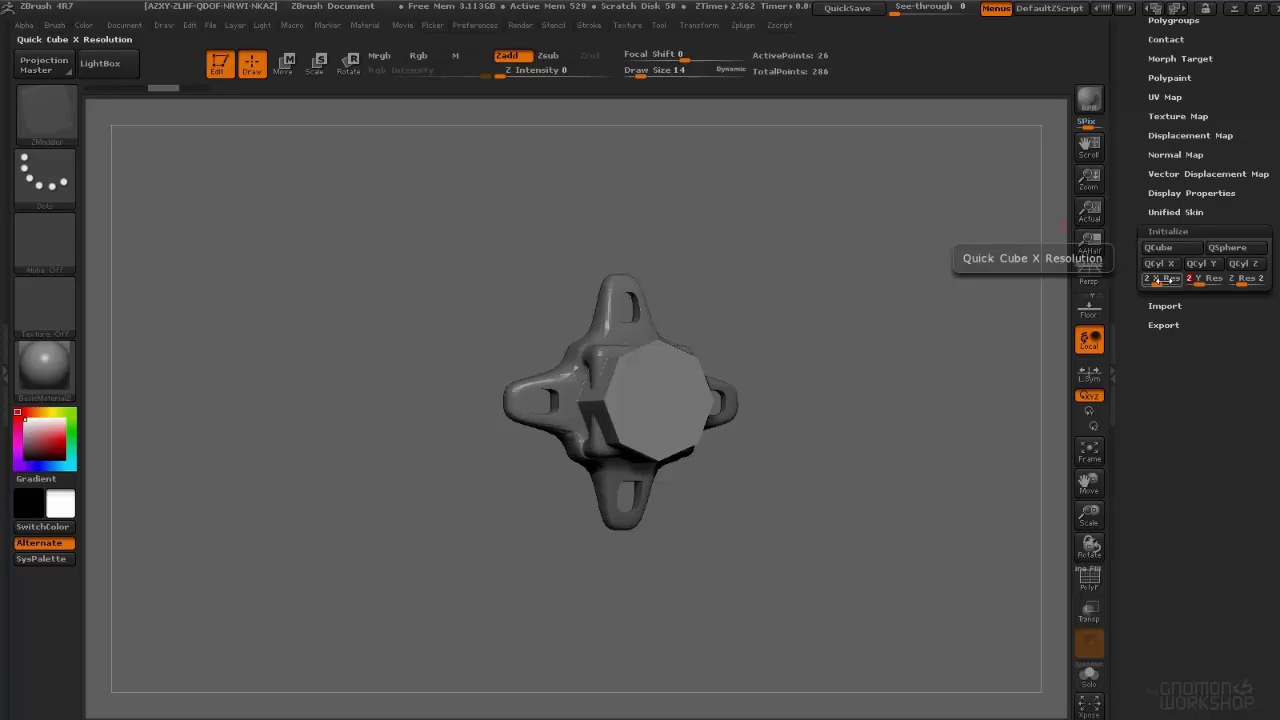
pyautogui.click(1163, 281)
pyautogui.click(1199, 266)
# Step: Show the polyframe and scale the cylinder to fit the frame's round opening, with its end rising above the frame
pyautogui.moveTo(949, 235); pyautogui.dragTo(766, 346)
pyautogui.press('e')
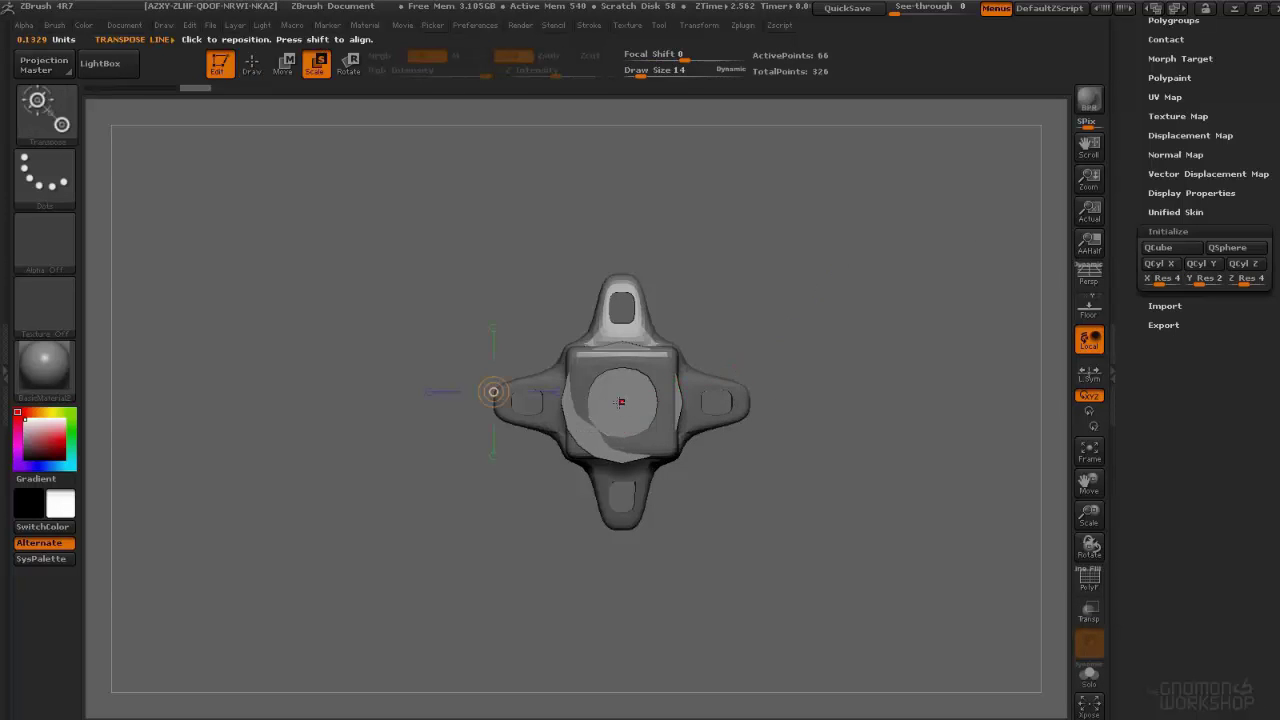
pyautogui.hotkey('shift', 'f')
pyautogui.moveTo(621, 402)
pyautogui.mouseDown()
pyautogui.moveTo(837, 520)
pyautogui.moveTo(701, 432)
pyautogui.mouseUp()
pyautogui.moveTo(627, 316); pyautogui.dragTo(678, 319)
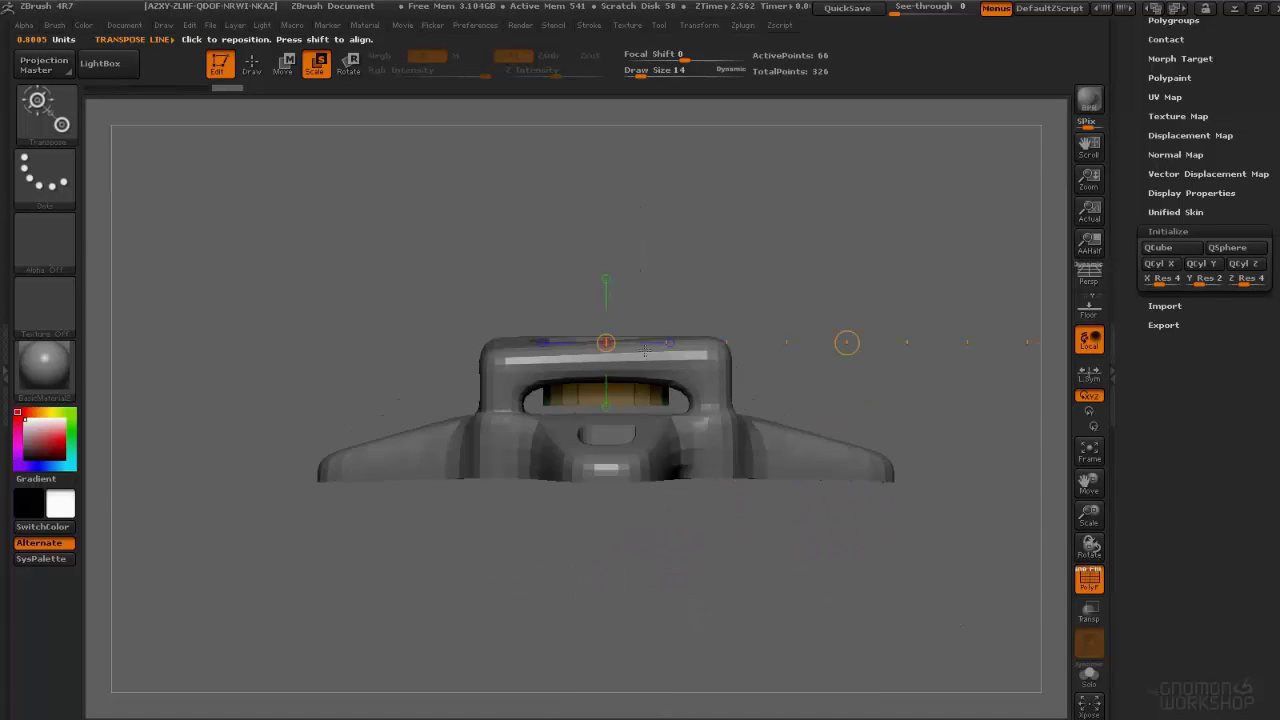
pyautogui.moveTo(635, 378); pyautogui.dragTo(636, 254)
pyautogui.press('q')
pyautogui.moveTo(786, 174)
pyautogui.mouseDown()
pyautogui.moveTo(846, 237)
pyautogui.moveTo(835, 301)
pyautogui.mouseUp()
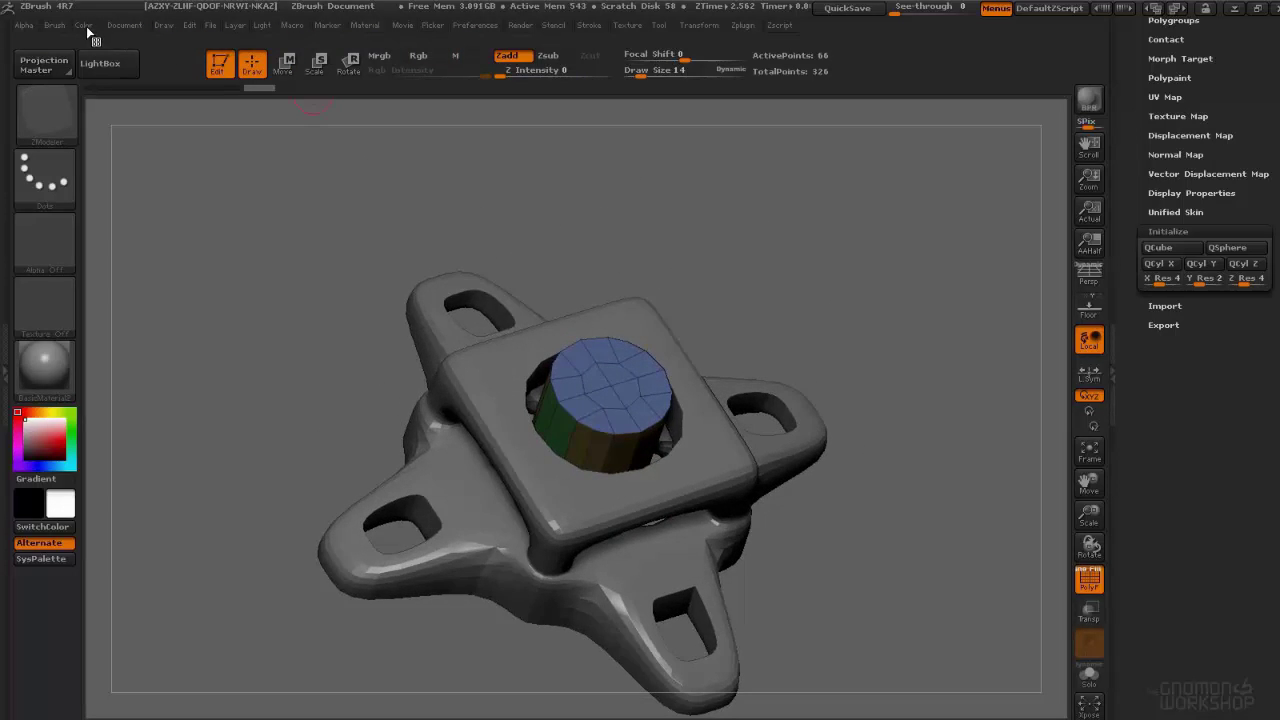
# Step: Save the project as zmesh in the studentFiles folder
pyautogui.click(210, 25)
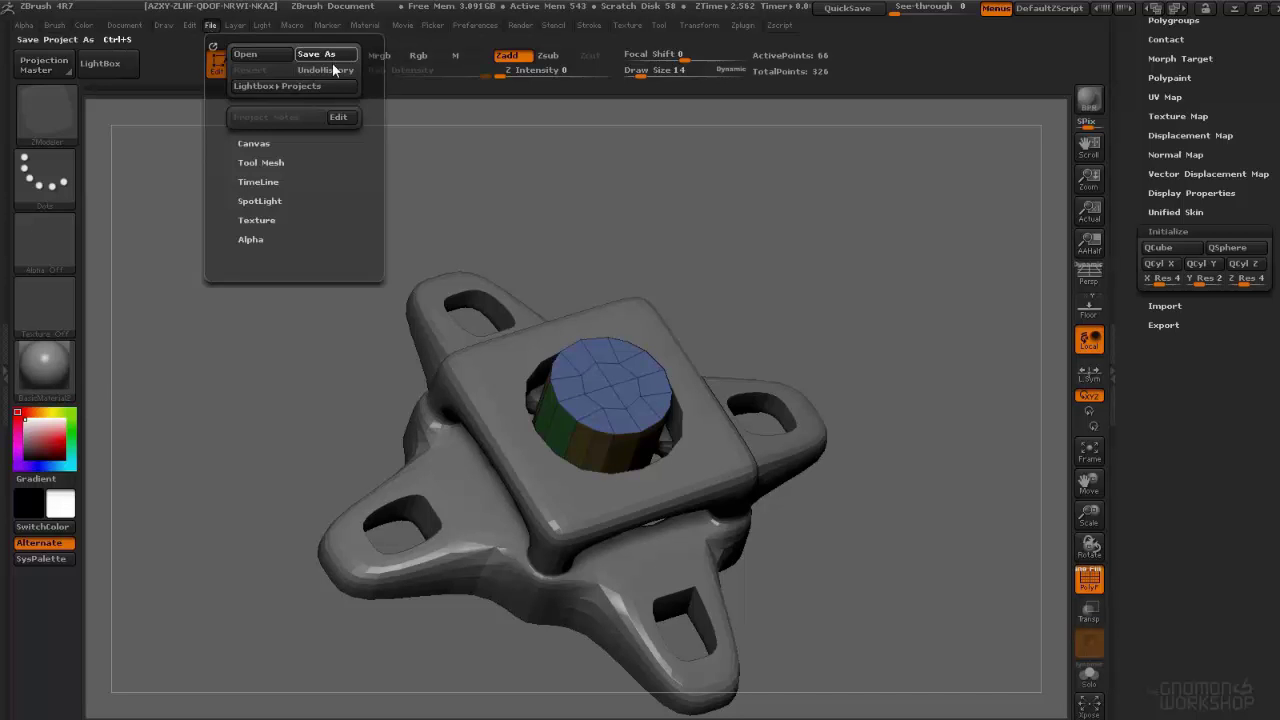
pyautogui.click(318, 54)
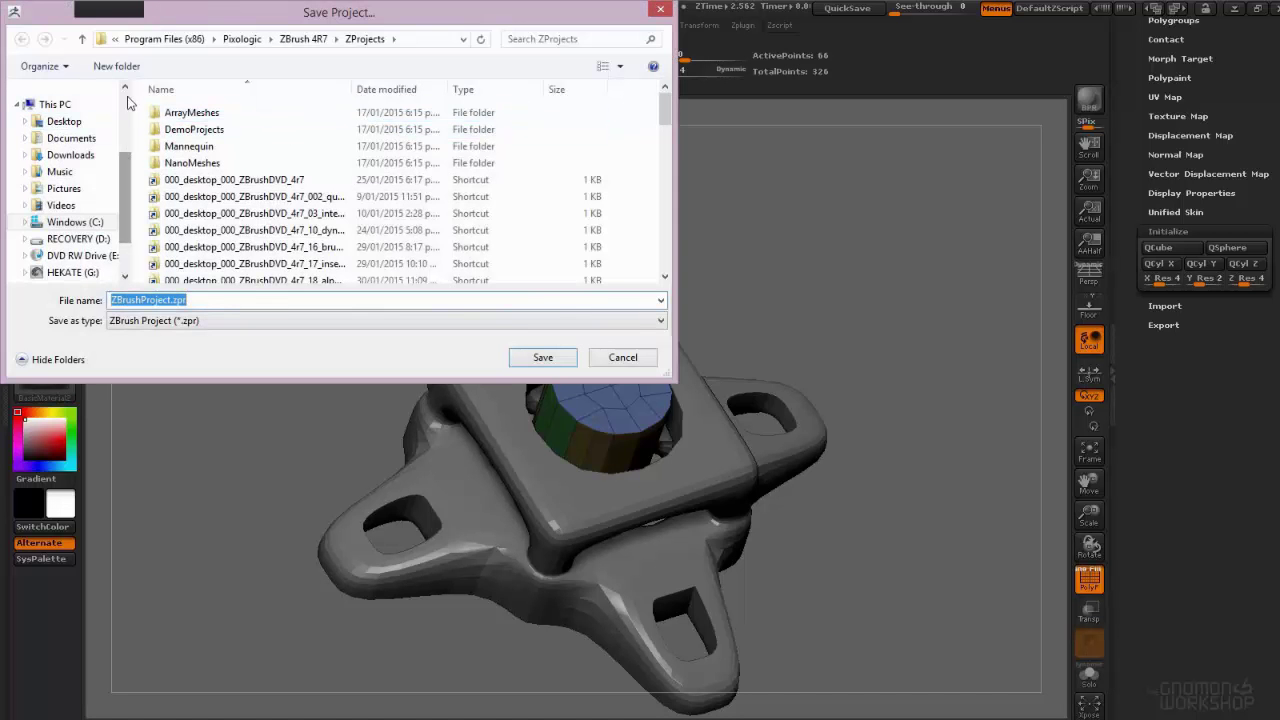
pyautogui.scroll(5, 127, 145)
pyautogui.click(95, 162)
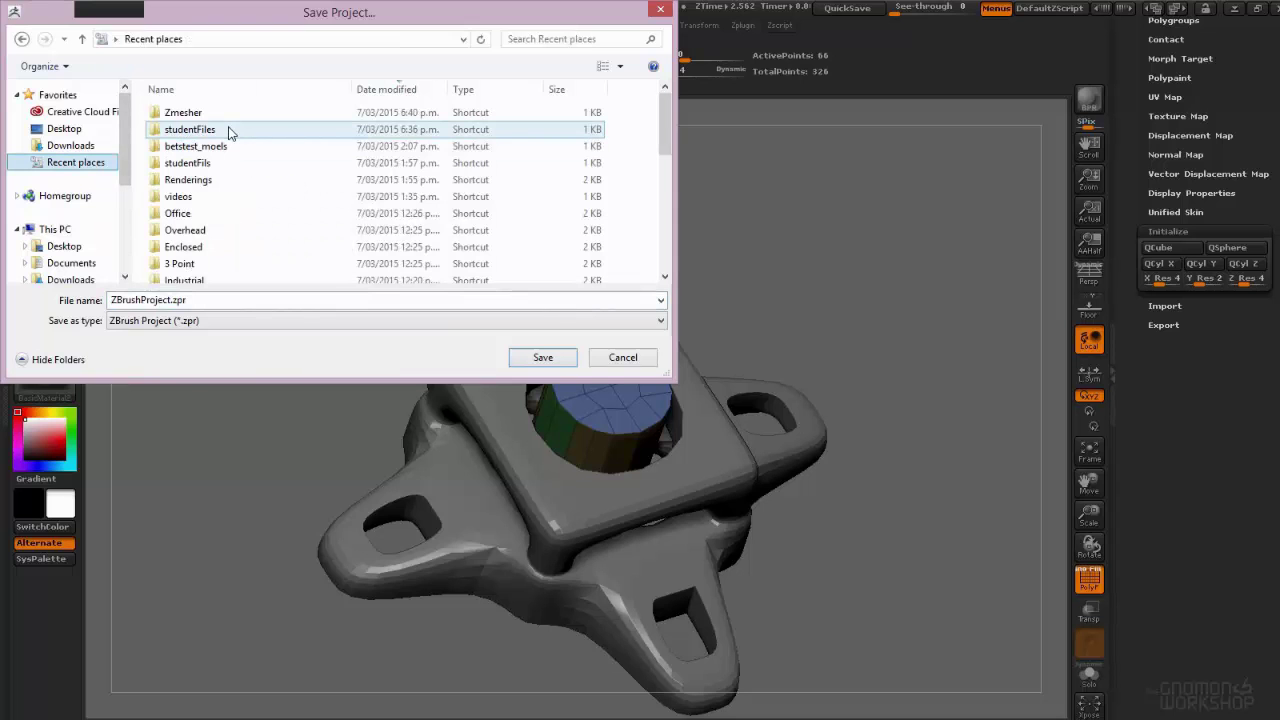
pyautogui.doubleClick(226, 130)
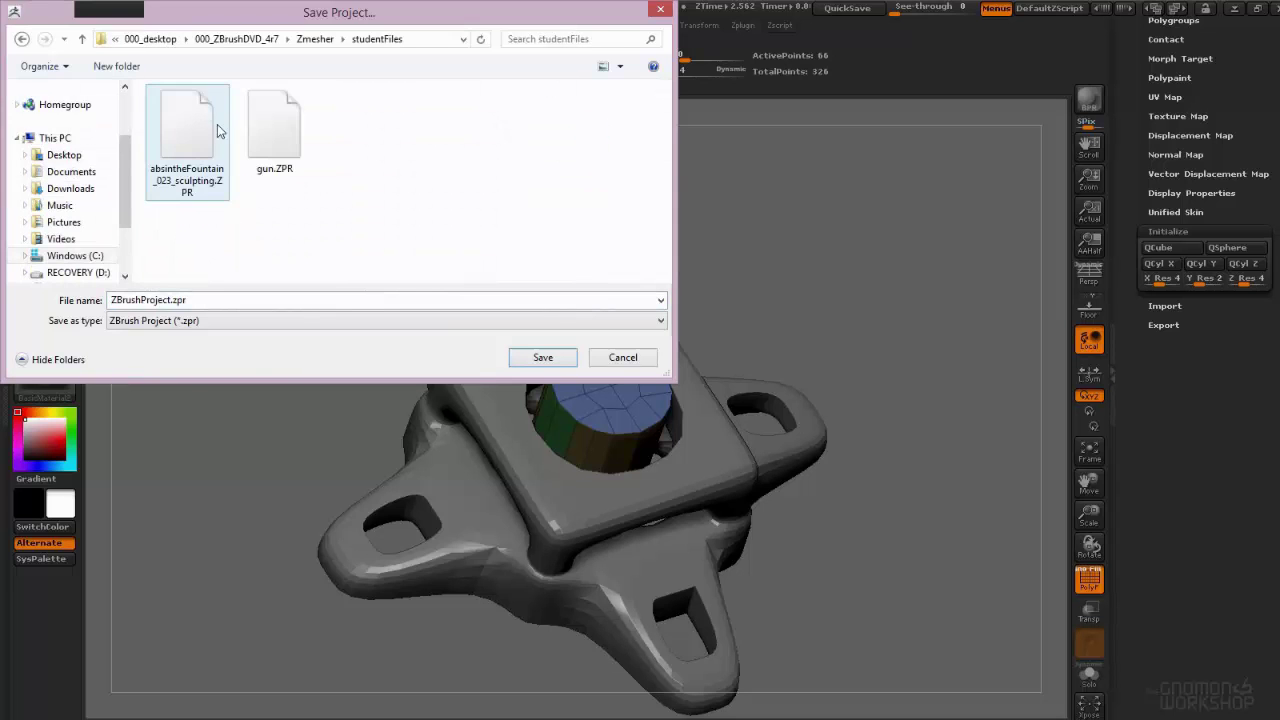
pyautogui.click(274, 128)
pyautogui.click(131, 298)
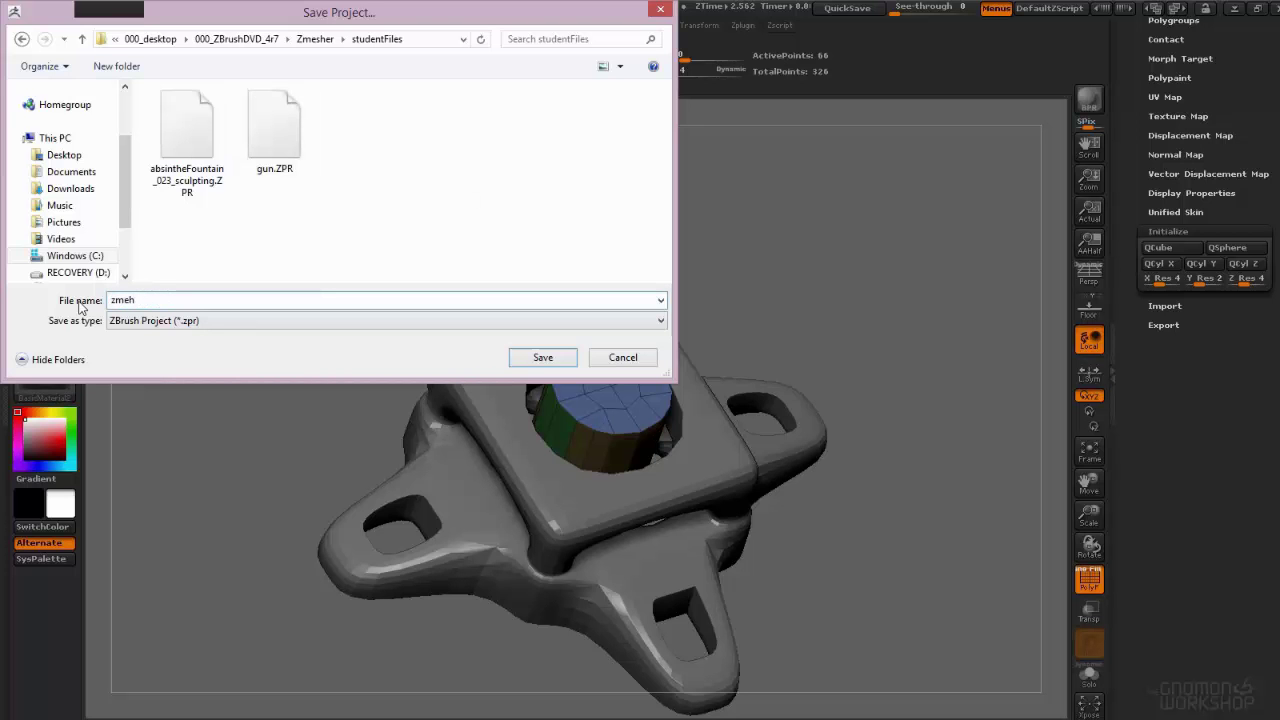
pyautogui.write('zmesh')
pyautogui.press('Return')
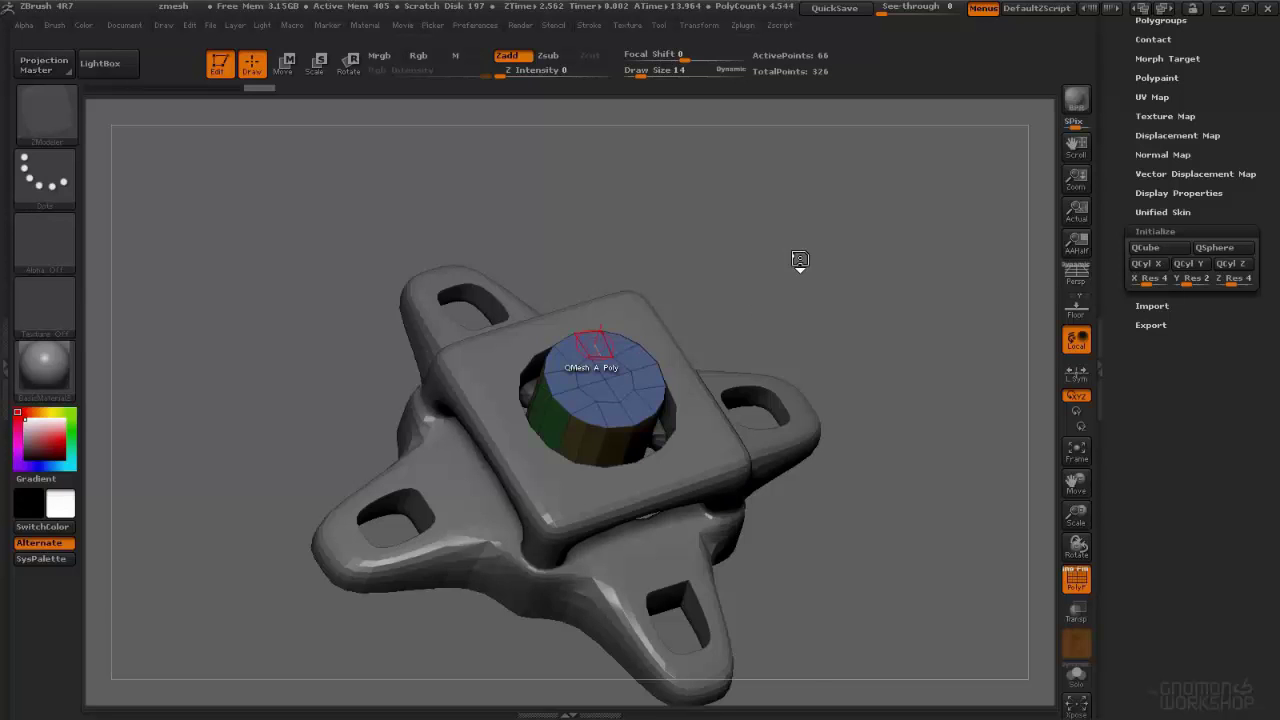
# Step: Set QMesh to target Flat Island and extrude the cylinder's flat end away from the frame
pyautogui.moveTo(794, 263); pyautogui.dragTo(665, 340)
pyautogui.press('space')
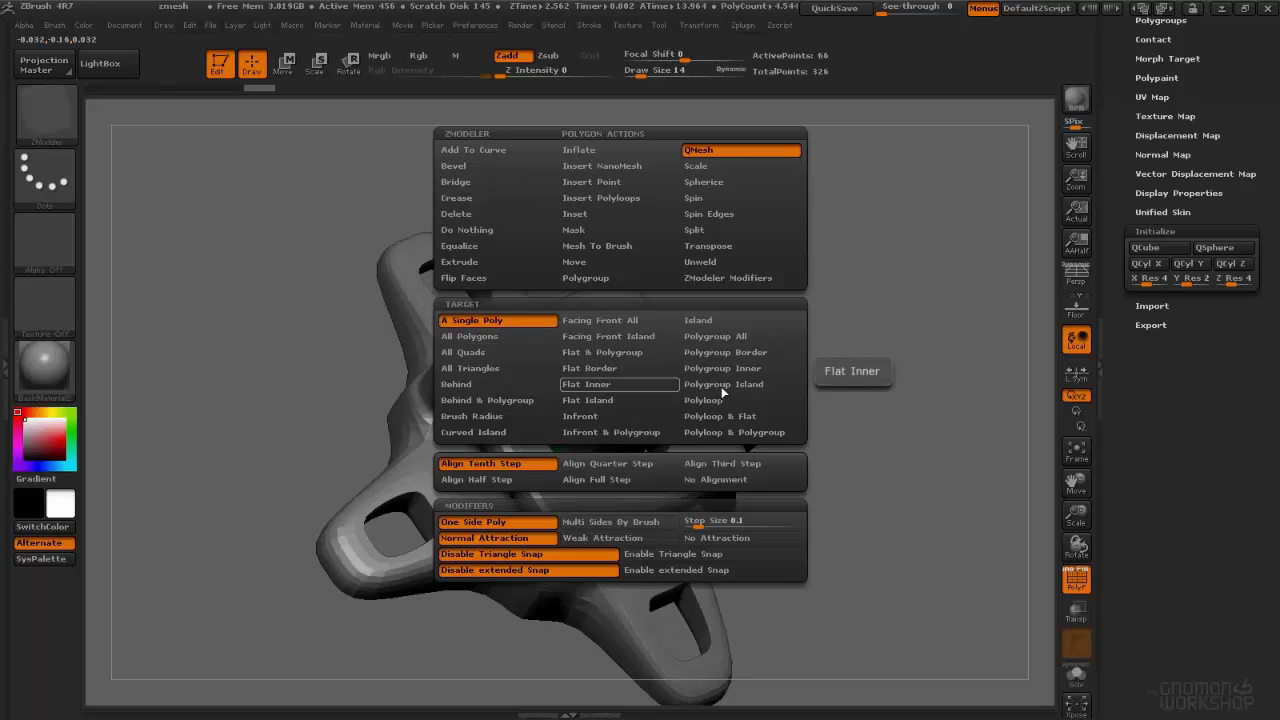
pyautogui.click(600, 402)
pyautogui.moveTo(794, 252); pyautogui.dragTo(720, 312)
pyautogui.press('space')
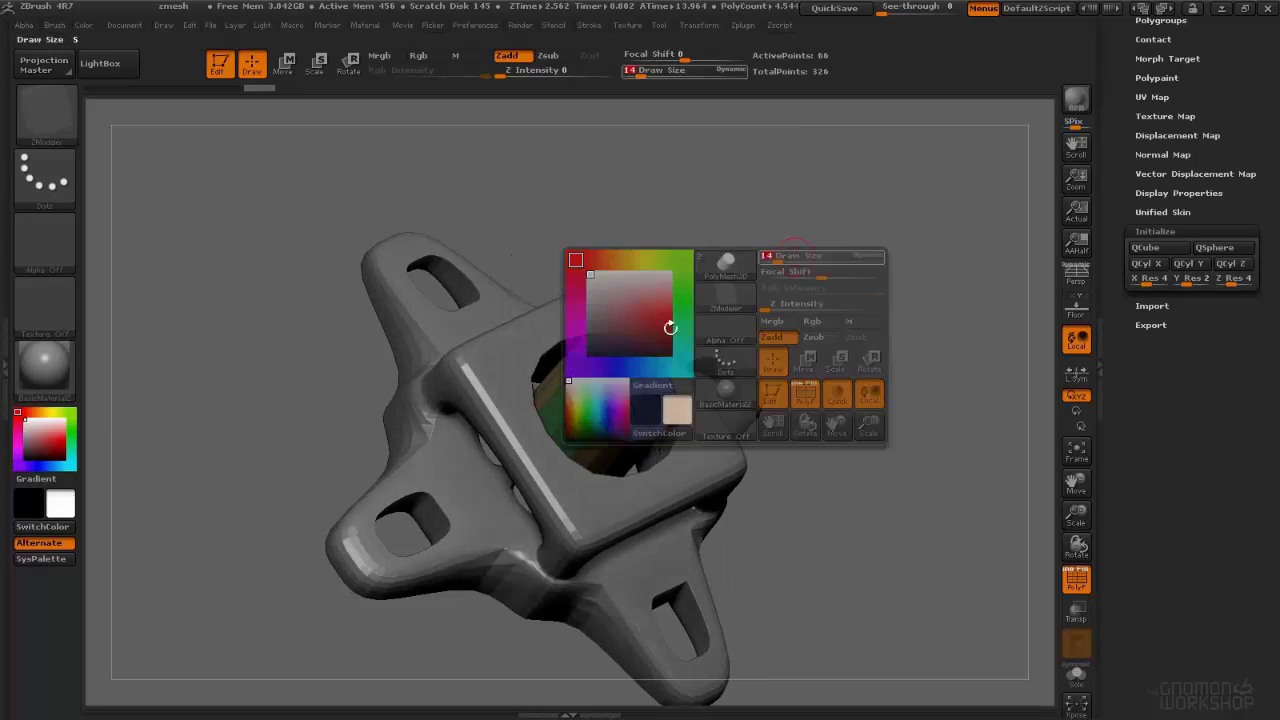
pyautogui.moveTo(622, 372); pyautogui.dragTo(776, 160)
# Step: Undo the tapering of the extruded end and QMesh it outward into a long straight shaft
pyautogui.hotkey('ctrl', 'z')
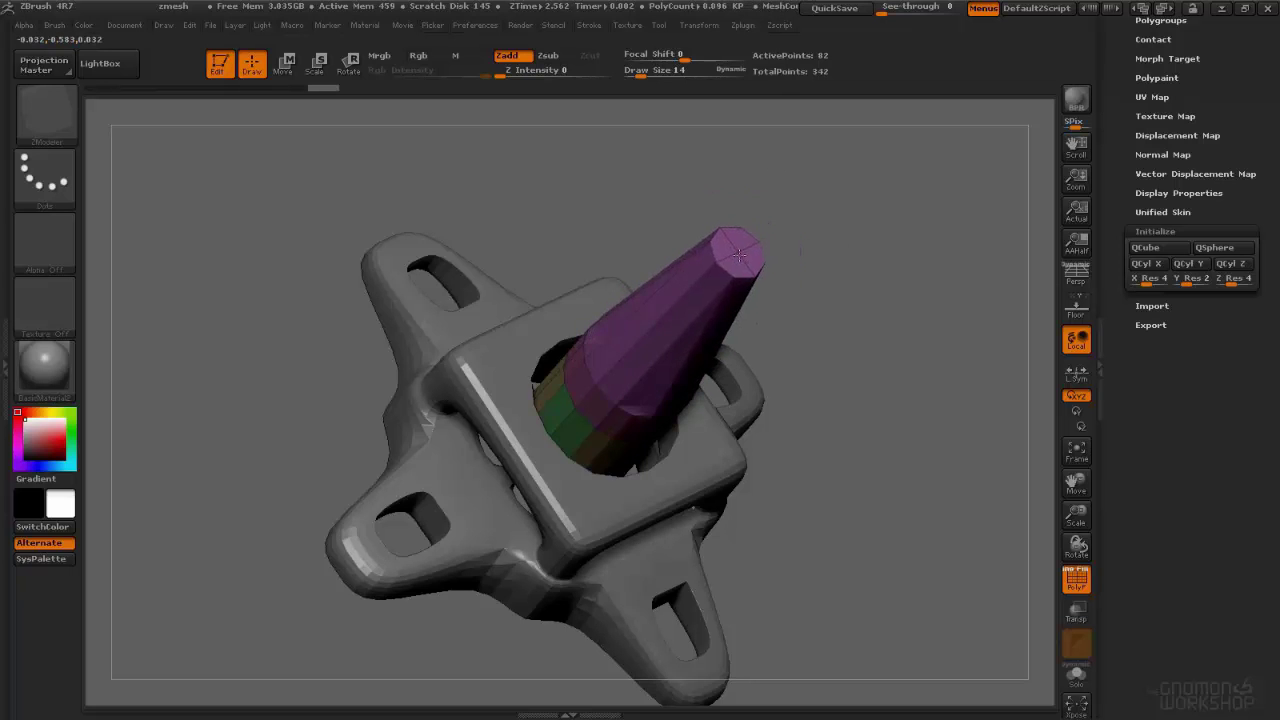
pyautogui.hotkey('ctrl', 'z')
pyautogui.hotkey('ctrl', 'z')
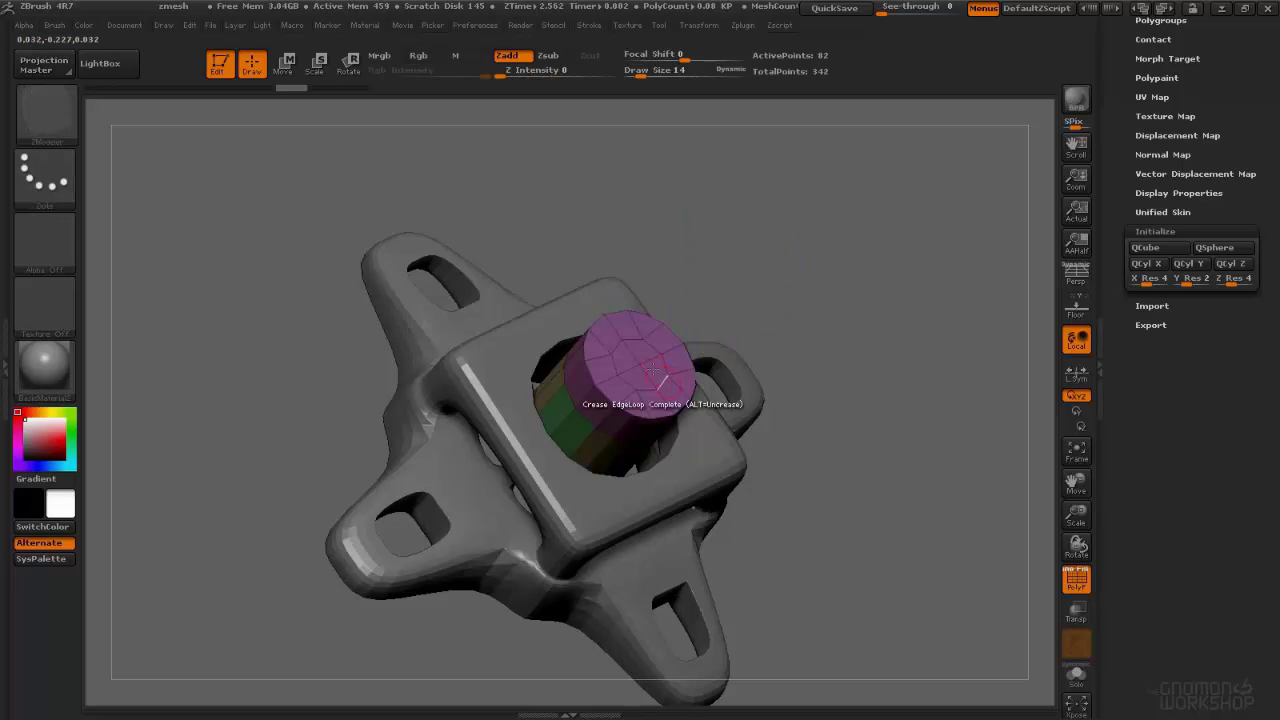
pyautogui.moveTo(648, 352); pyautogui.dragTo(768, 190)
pyautogui.moveTo(595, 316); pyautogui.dragTo(625, 319, button='right')
# Step: Merge the whole shaft into one polygroup and give the polyloop just outside the frame's opening its own polygroup
pyautogui.press('space')
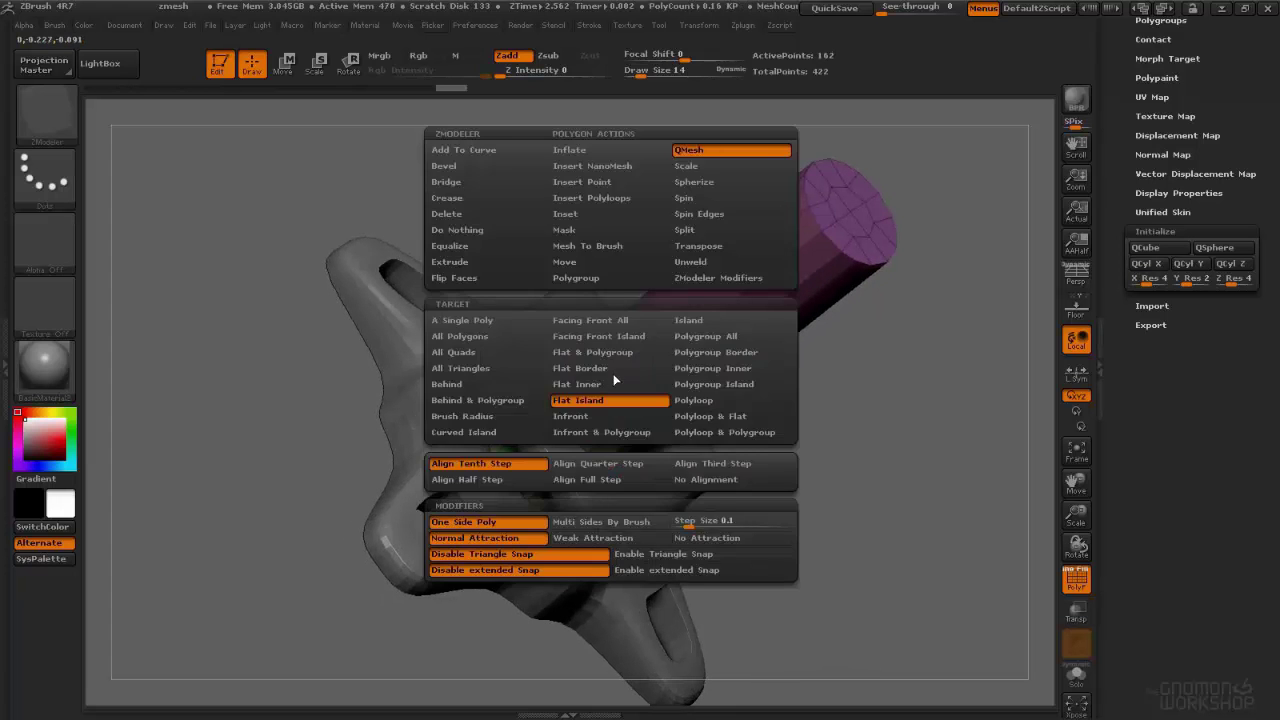
pyautogui.hotkey('ctrl', 'w')
pyautogui.keyDown('ctrl'); pyautogui.moveTo(734, 385); pyautogui.dragTo(737, 412, button='right'); pyautogui.keyUp('ctrl')
pyautogui.press('space')
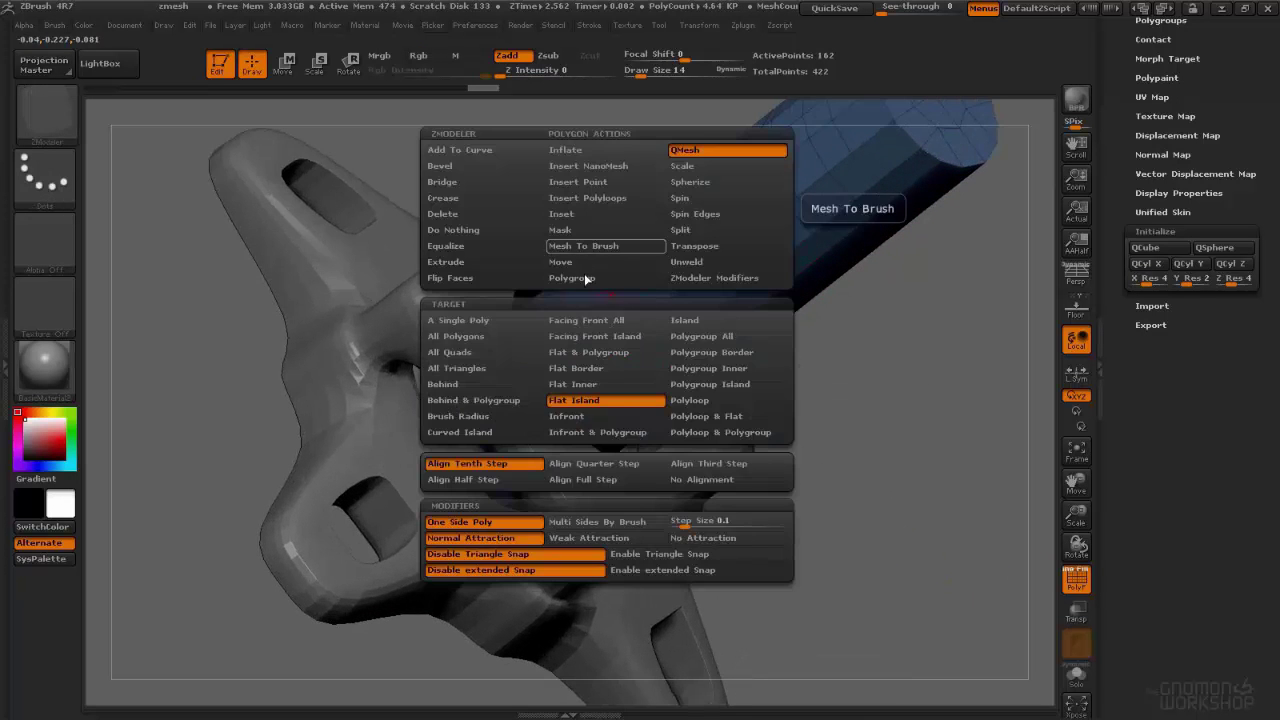
pyautogui.click(586, 278)
pyautogui.click(696, 401)
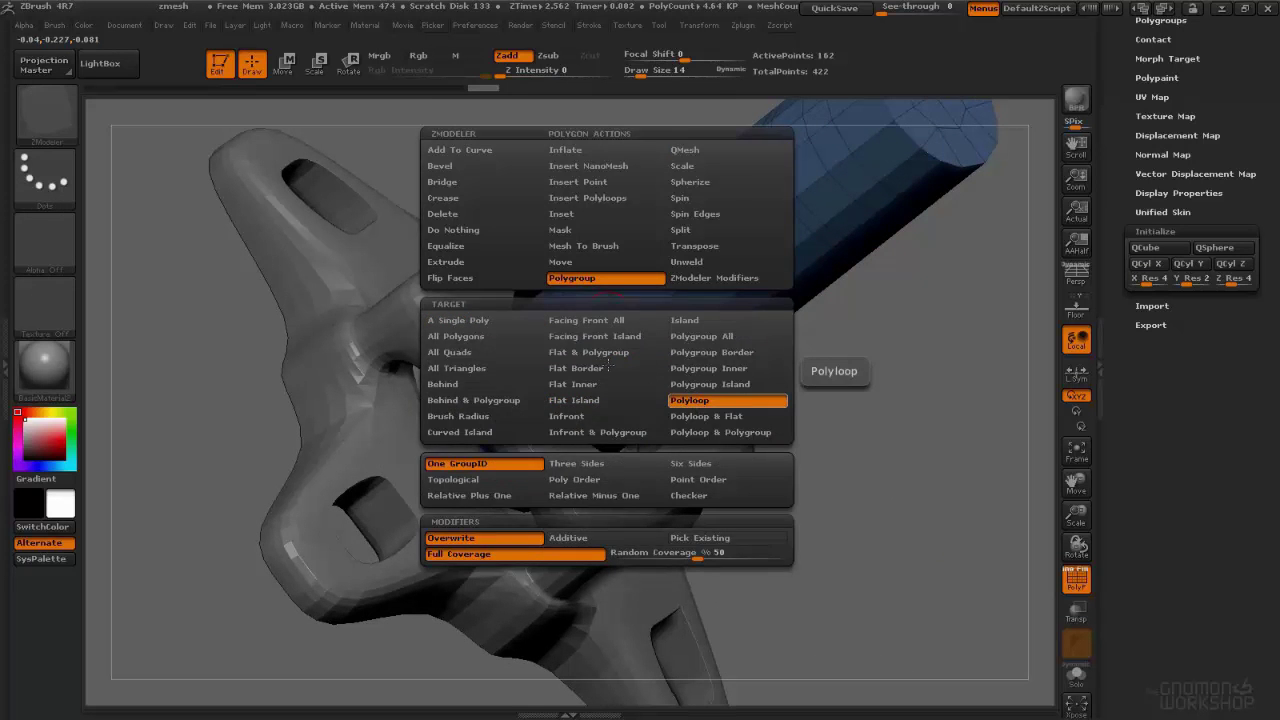
pyautogui.click(600, 333)
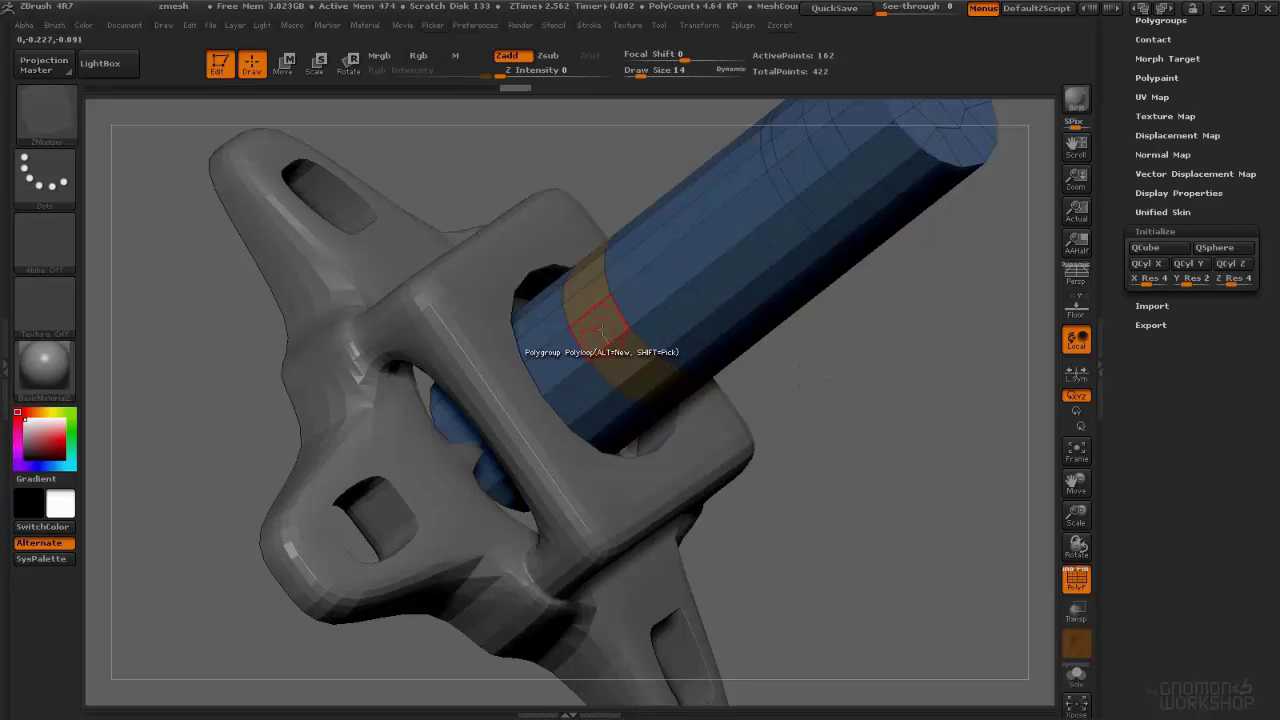
# Step: Set QMesh to target Polygroup All and pull the grouped loop outward into a collar around the shaft
pyautogui.press('space')
pyautogui.click(745, 152)
pyautogui.moveTo(905, 340); pyautogui.dragTo(790, 365)
pyautogui.moveTo(573, 350); pyautogui.dragTo(565, 331)
pyautogui.click(566, 331)
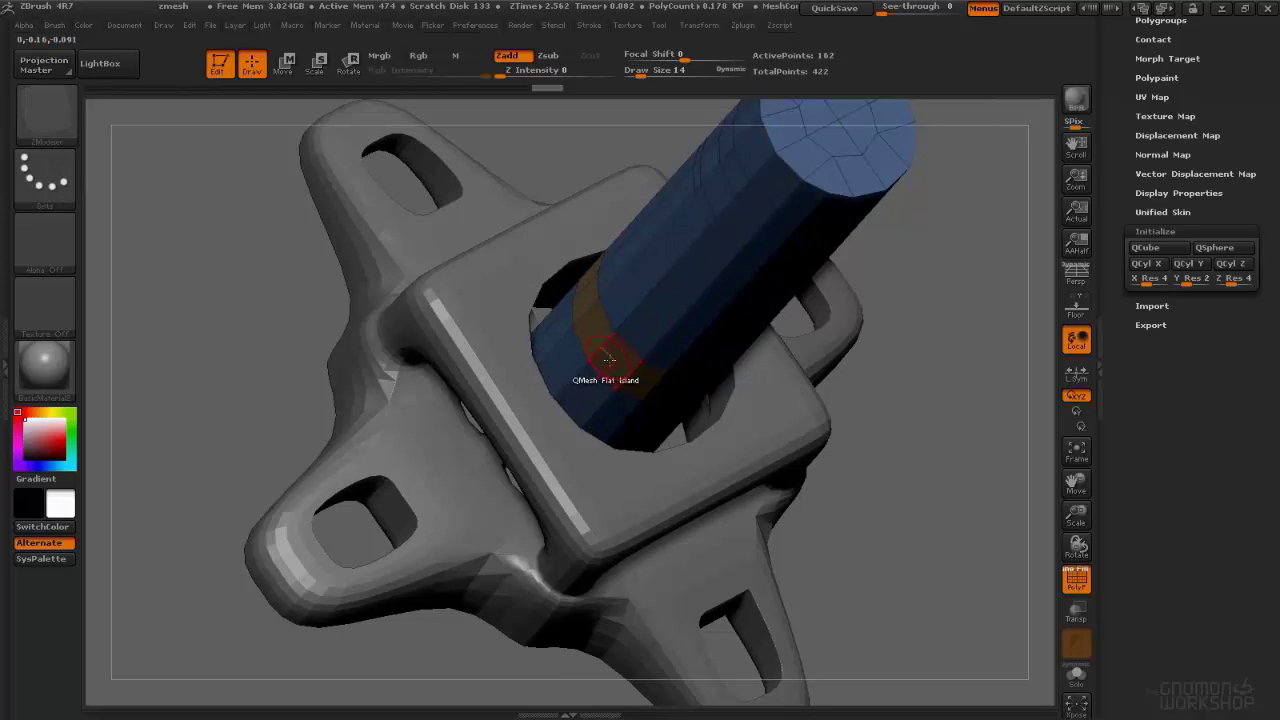
pyautogui.press('space')
pyautogui.click(703, 336)
pyautogui.moveTo(583, 323)
pyautogui.mouseDown()
pyautogui.moveTo(556, 328)
pyautogui.moveTo(573, 324)
pyautogui.mouseUp()
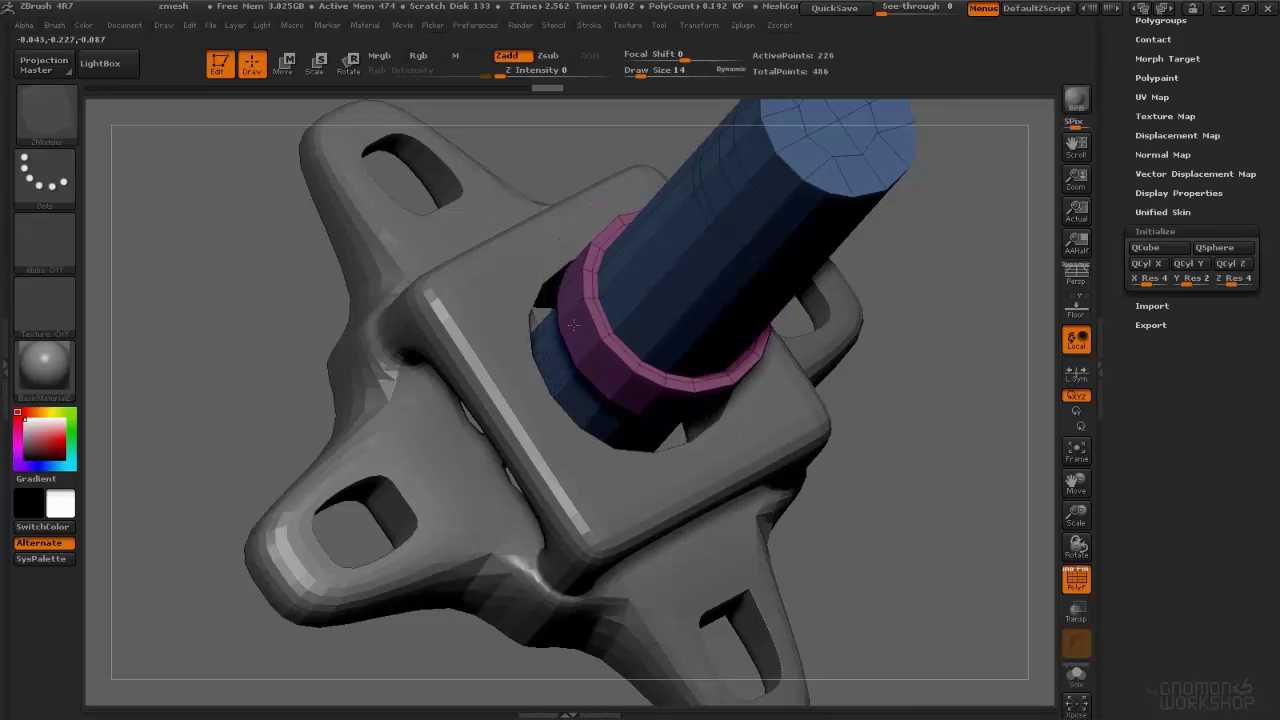
# Step: Assign a shared polygroup to two separate polyloops near the shaft's free end, leaving one loop between them ungrouped
pyautogui.moveTo(726, 284); pyautogui.dragTo(785, 262, button='right')
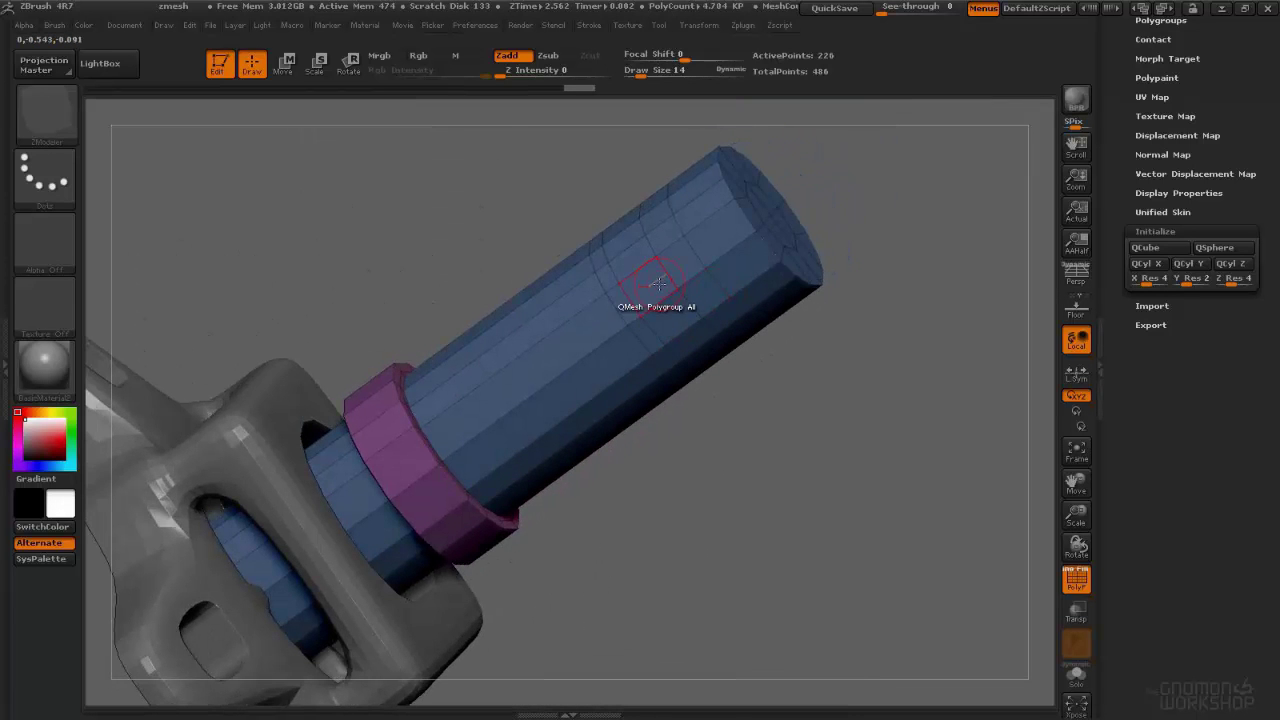
pyautogui.press('space')
pyautogui.click(612, 278)
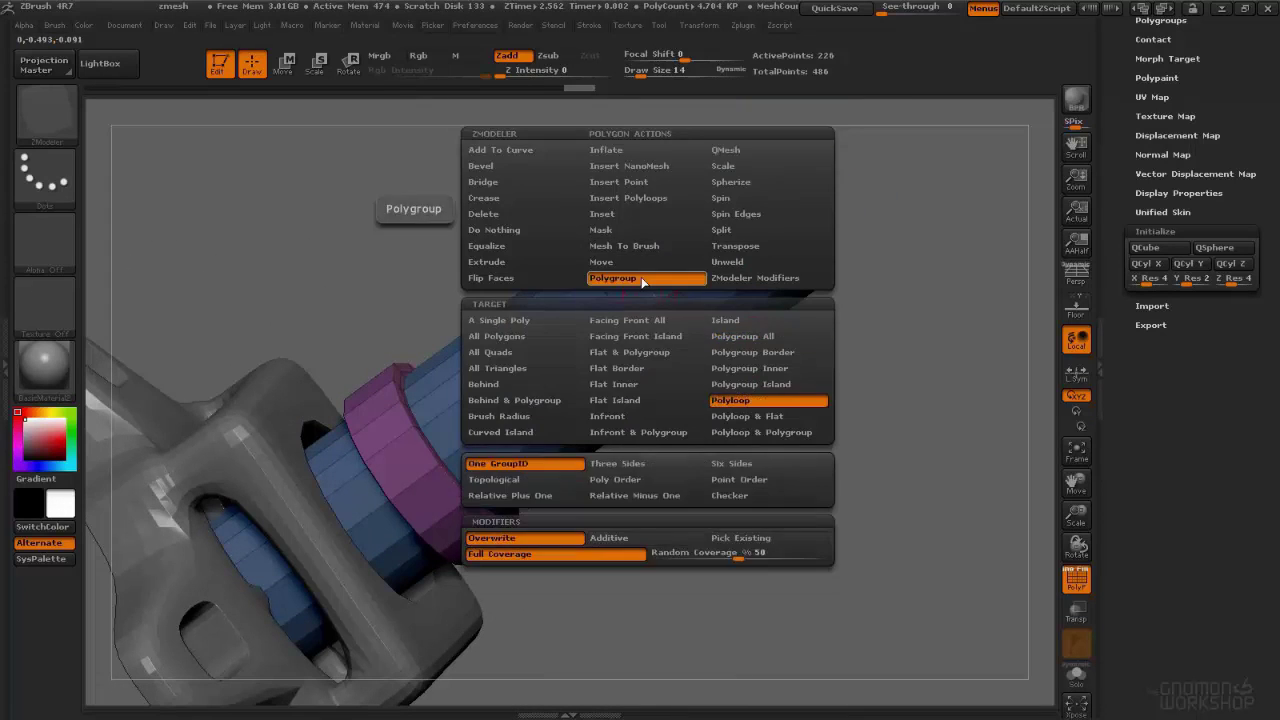
pyautogui.click(649, 293)
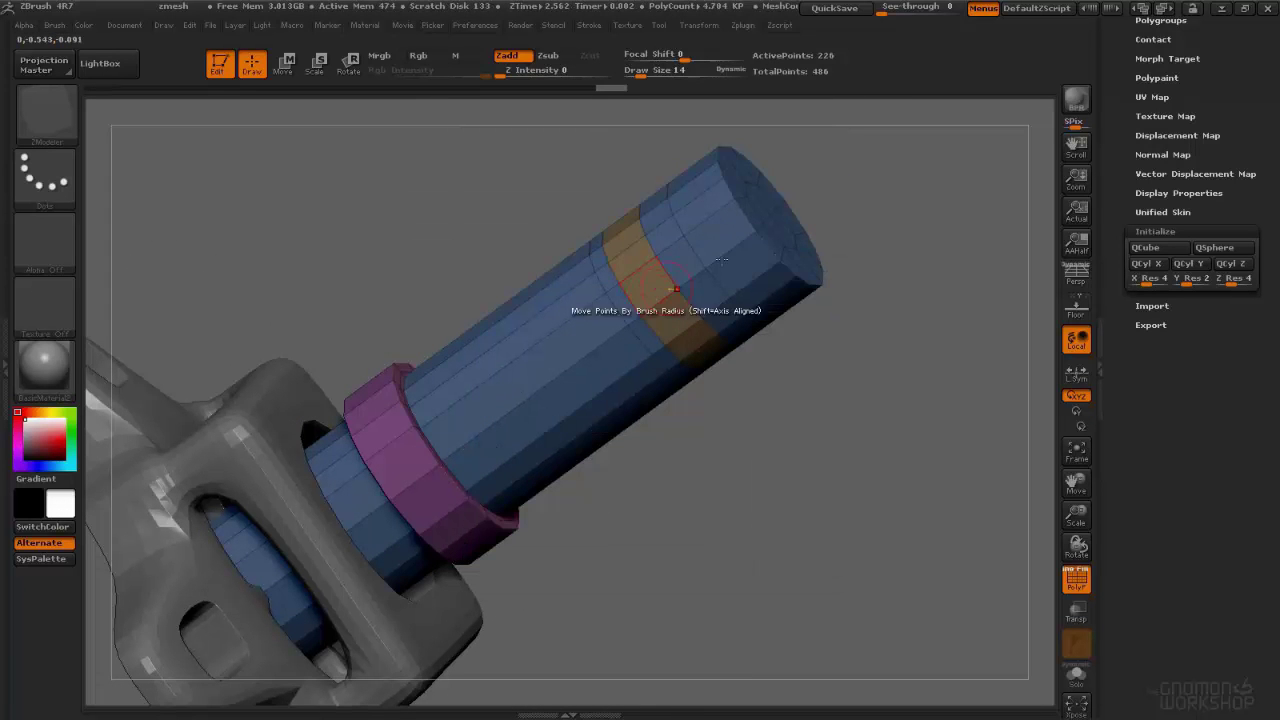
pyautogui.click(724, 239)
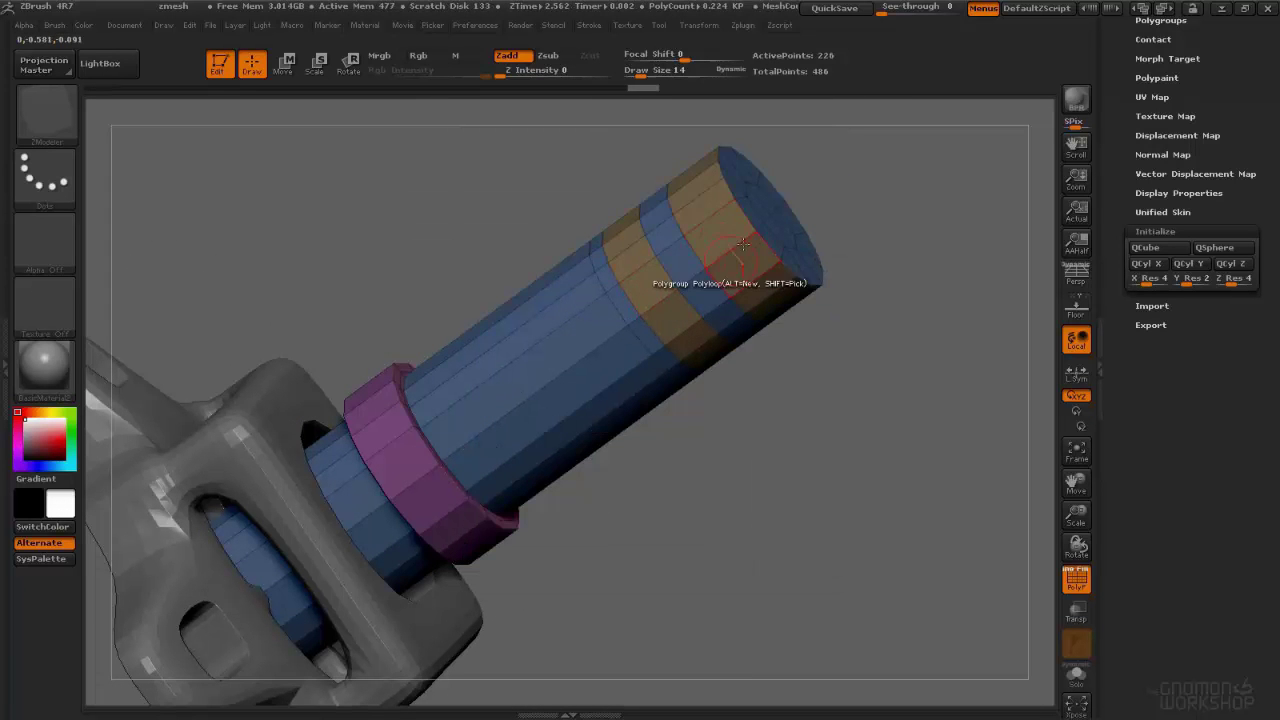
pyautogui.click(722, 226)
pyautogui.hotkey('ctrl', 'z')
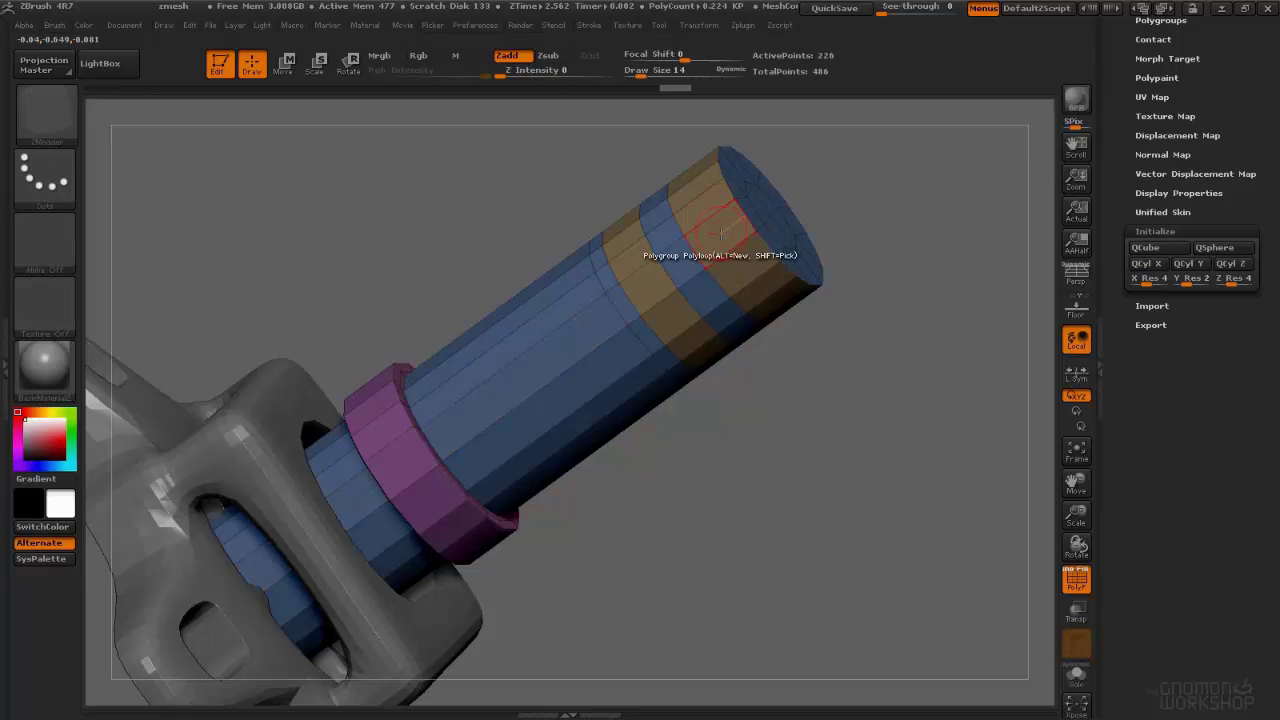
# Step: QMesh the two grouped loops outward together into a pair of thick flanges at the shaft's free end
pyautogui.press('space')
pyautogui.moveTo(630, 236); pyautogui.dragTo(588, 211)
pyautogui.moveTo(608, 250); pyautogui.dragTo(700, 217, button='right')
# Step: Set Polygroup to target A Single Poly and put every other polygon around the groove between the two flanges into one group
pyautogui.press('space')
pyautogui.click(597, 280)
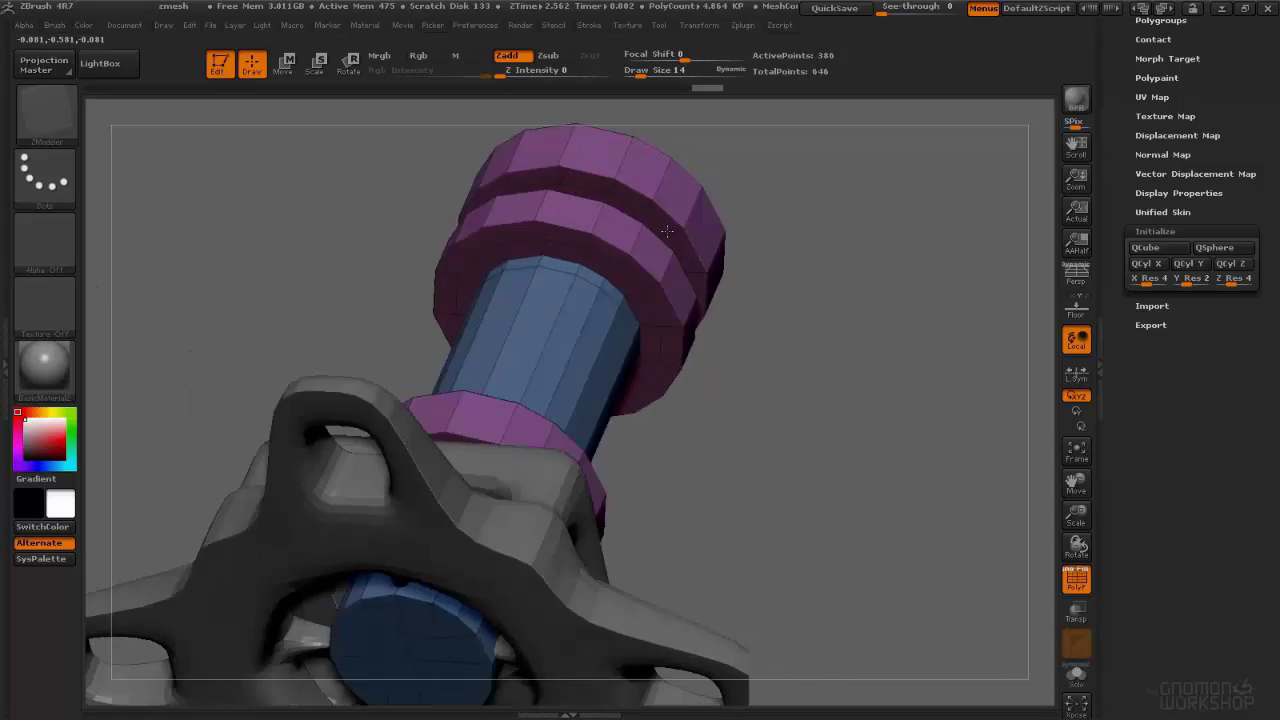
pyautogui.moveTo(667, 231); pyautogui.dragTo(692, 228, button='right')
pyautogui.moveTo(630, 196); pyautogui.dragTo(577, 206, button='right')
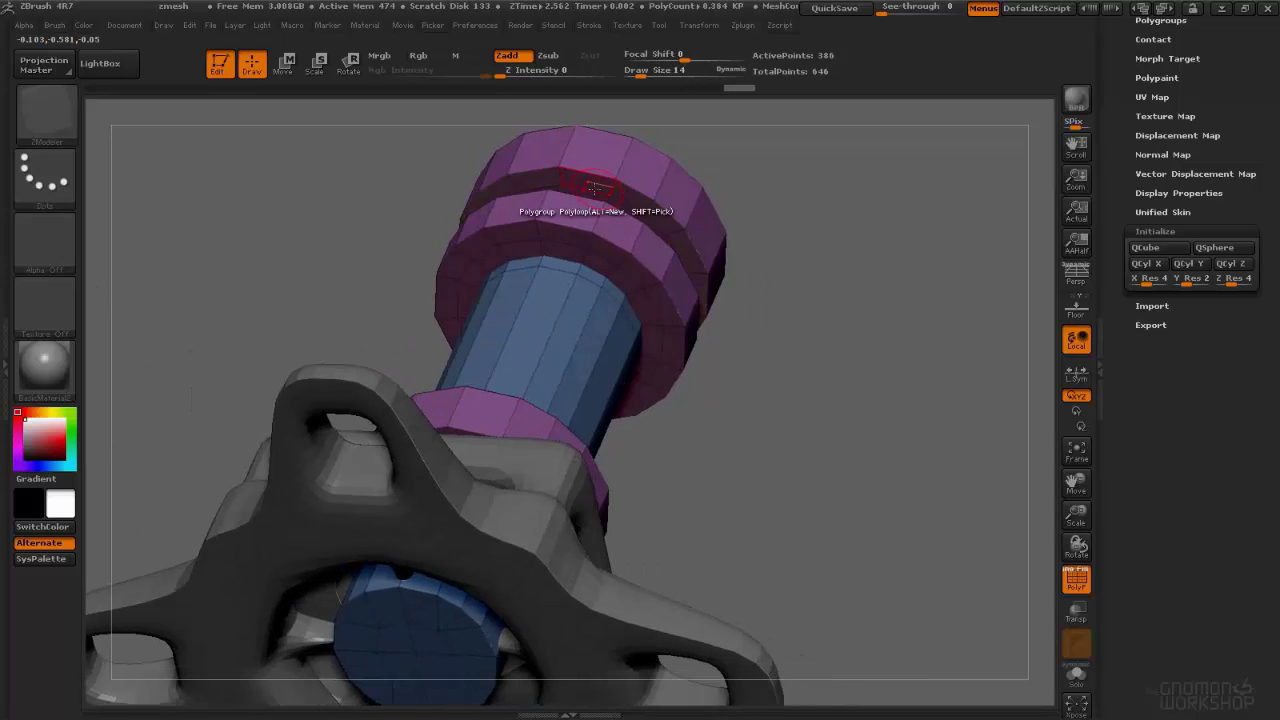
pyautogui.press('space')
pyautogui.click(485, 319)
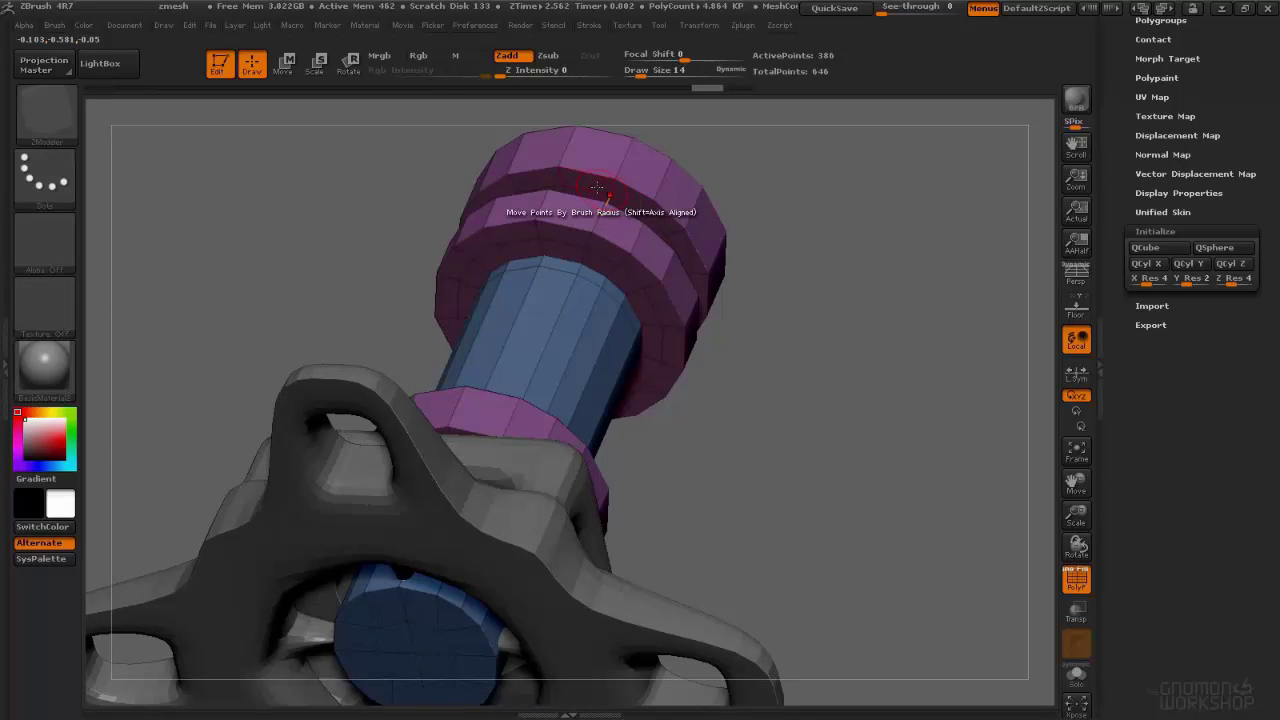
pyautogui.click(652, 218)
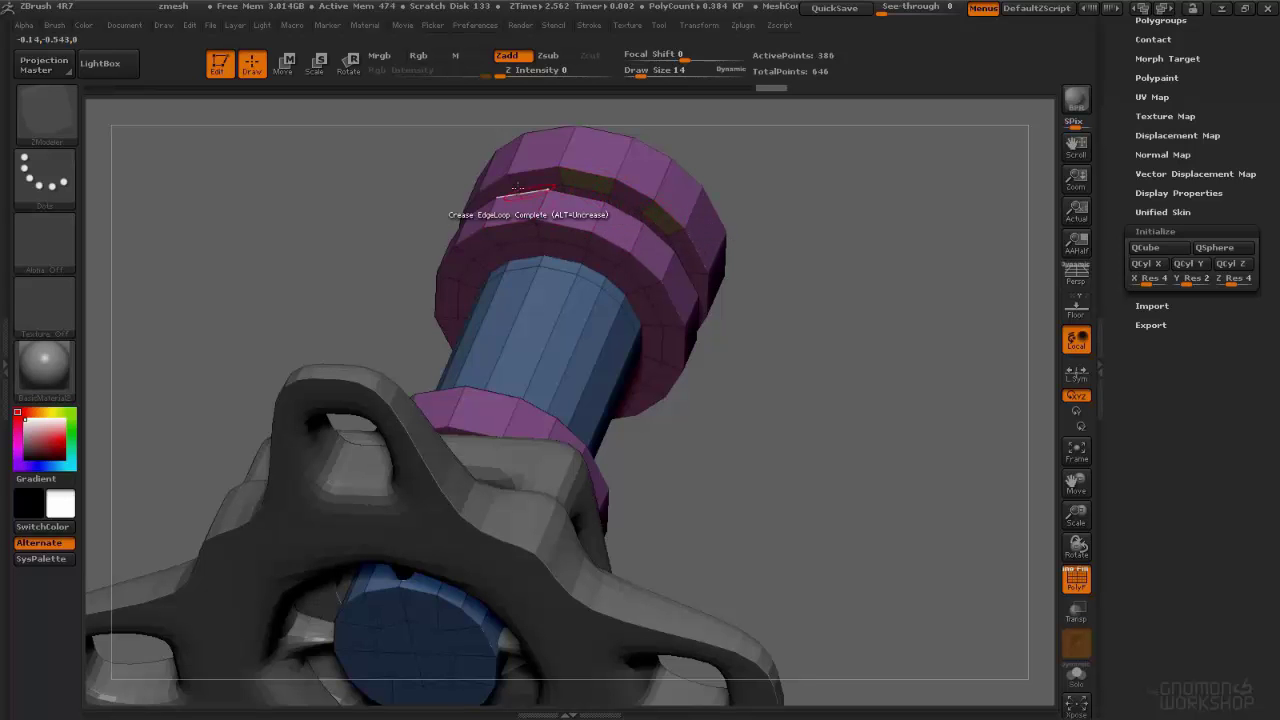
pyautogui.moveTo(630, 205); pyautogui.dragTo(627, 206, button='right')
pyautogui.click(630, 207)
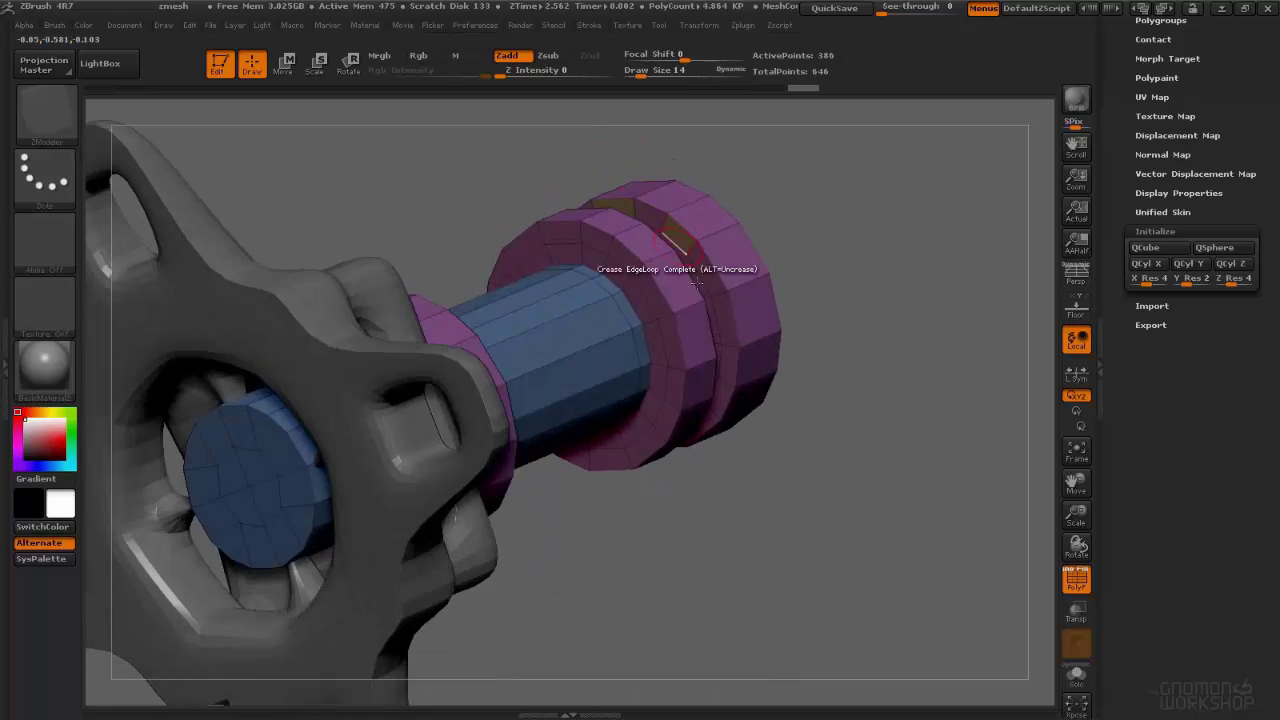
pyautogui.click(722, 326)
pyautogui.moveTo(729, 352); pyautogui.dragTo(723, 352, button='right')
pyautogui.click(727, 400)
pyautogui.moveTo(727, 408); pyautogui.dragTo(758, 236, button='right')
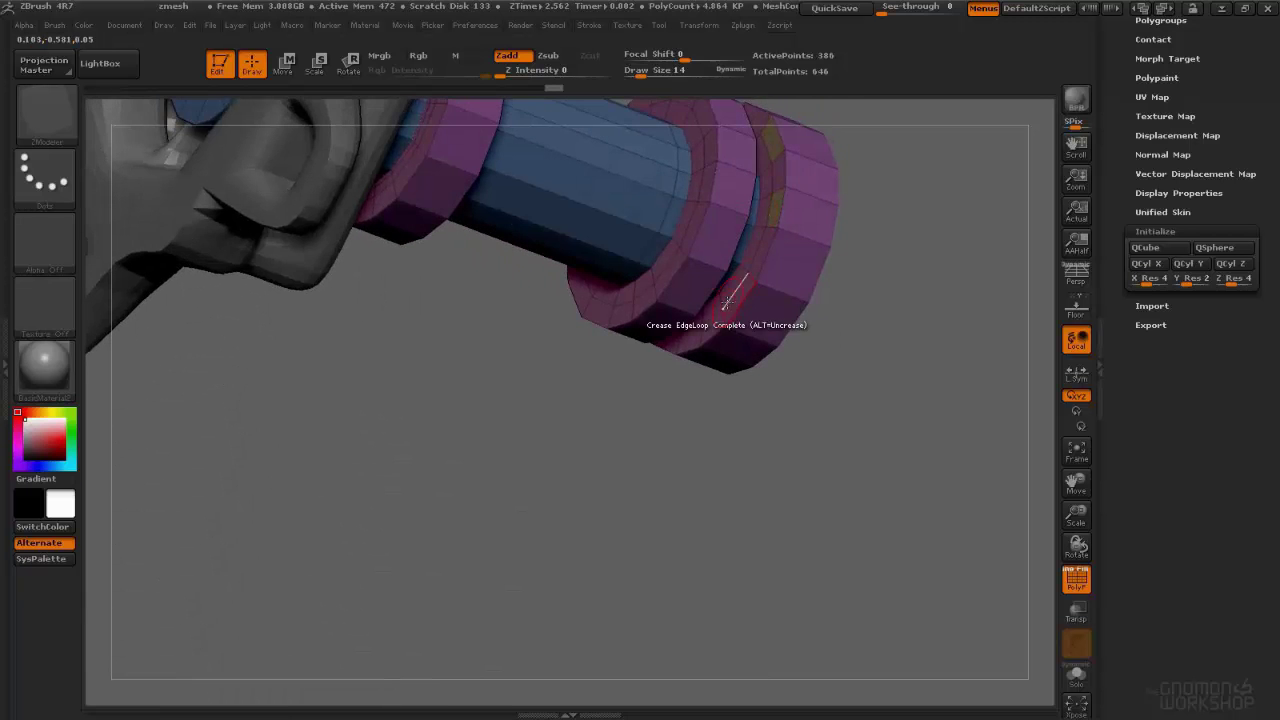
pyautogui.moveTo(724, 303); pyautogui.dragTo(705, 325, button='right')
pyautogui.click(690, 341)
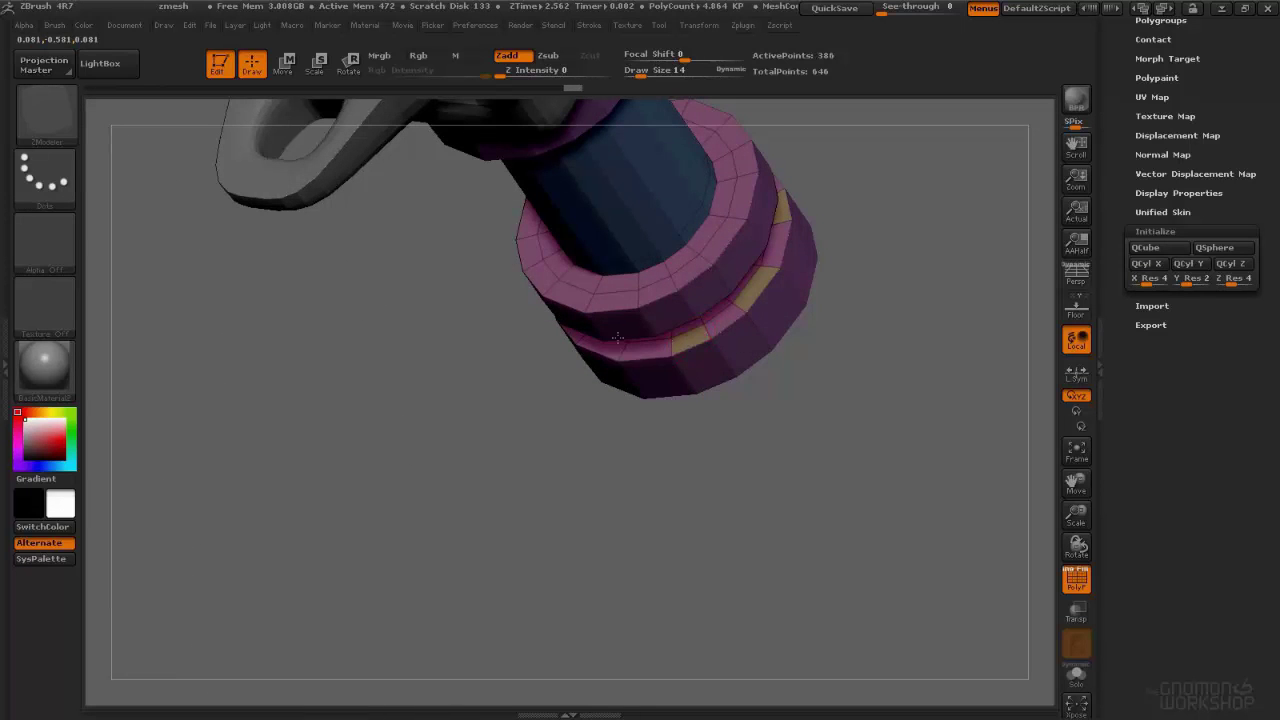
pyautogui.keyDown('alt'); pyautogui.moveTo(606, 333); pyautogui.dragTo(718, 293, button='right'); pyautogui.keyUp('alt')
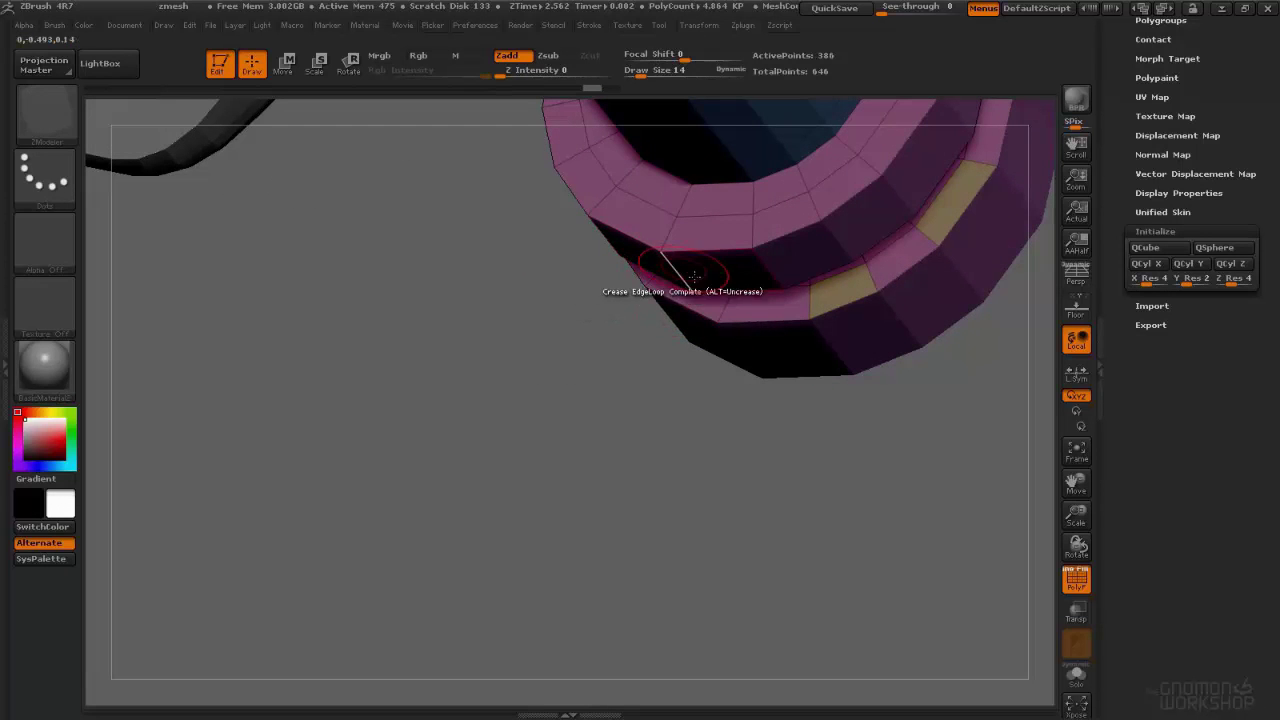
pyautogui.click(707, 303)
pyautogui.moveTo(657, 268); pyautogui.dragTo(735, 266, button='right')
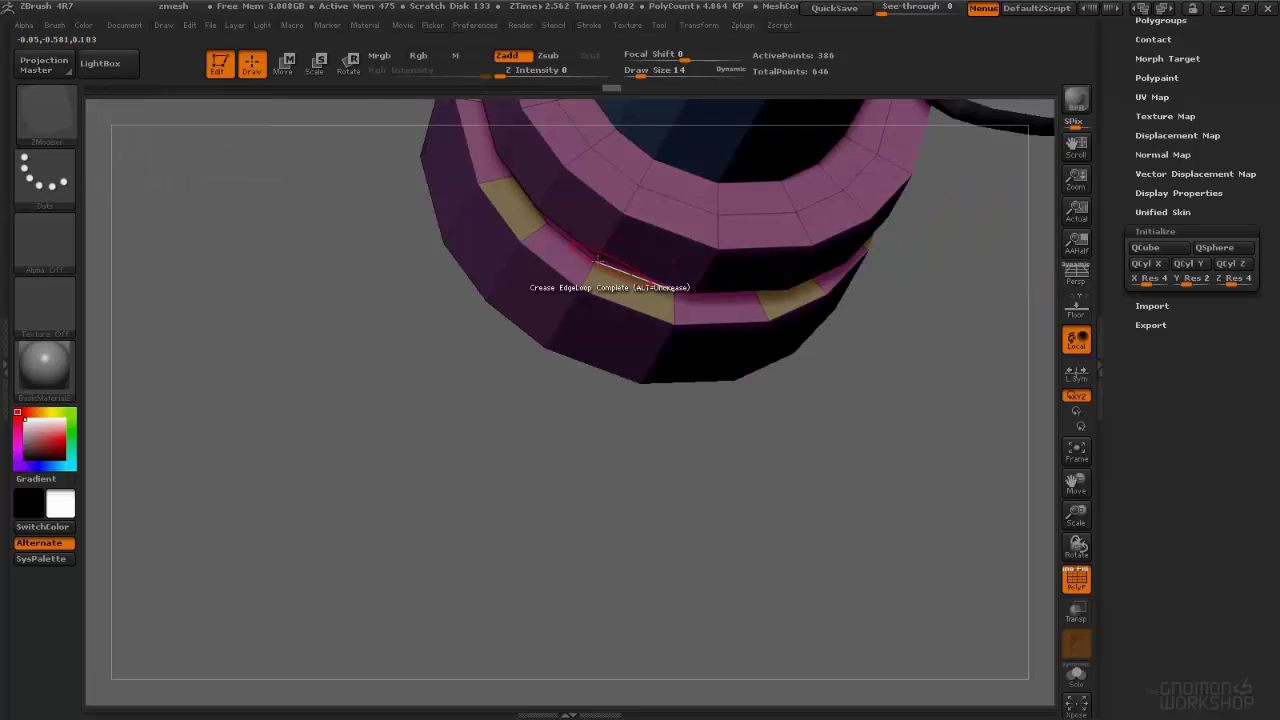
pyautogui.moveTo(586, 224); pyautogui.dragTo(750, 316, button='right')
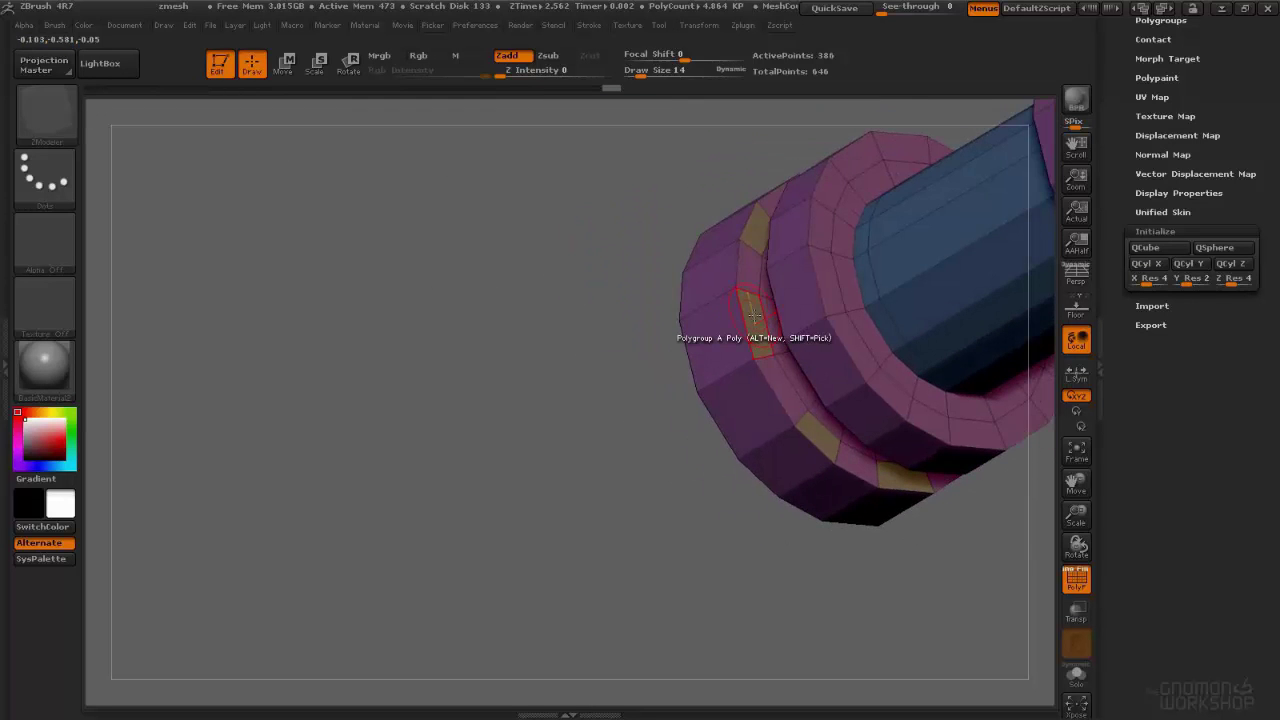
# Step: Try to QMesh the alternating groove polygons with the Polygroup All target, and undo it
pyautogui.press('space')
pyautogui.click(855, 151)
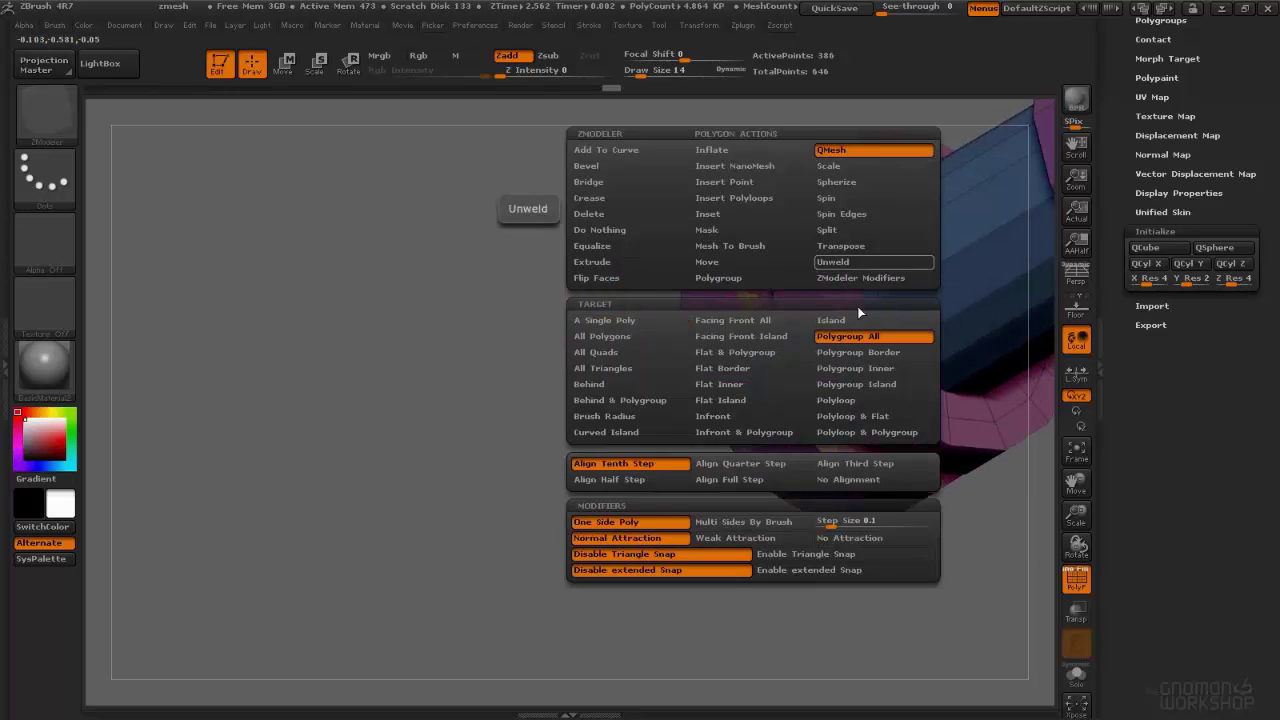
pyautogui.click(845, 336)
pyautogui.click(752, 312)
pyautogui.moveTo(768, 310)
pyautogui.mouseDown()
pyautogui.moveTo(790, 296)
pyautogui.moveTo(766, 313)
pyautogui.mouseUp()
pyautogui.hotkey('ctrl', 'z')
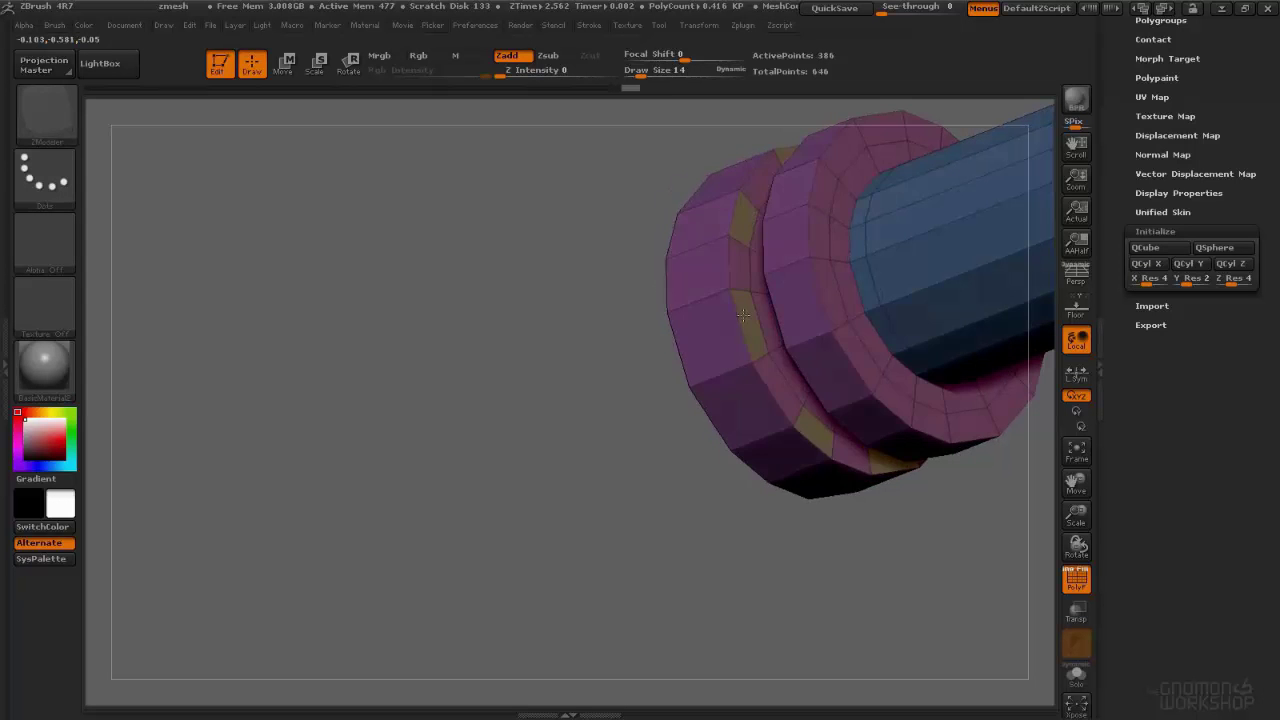
# Step: Inset each of the alternating grouped polygons in the groove between the two flanges
pyautogui.press('space')
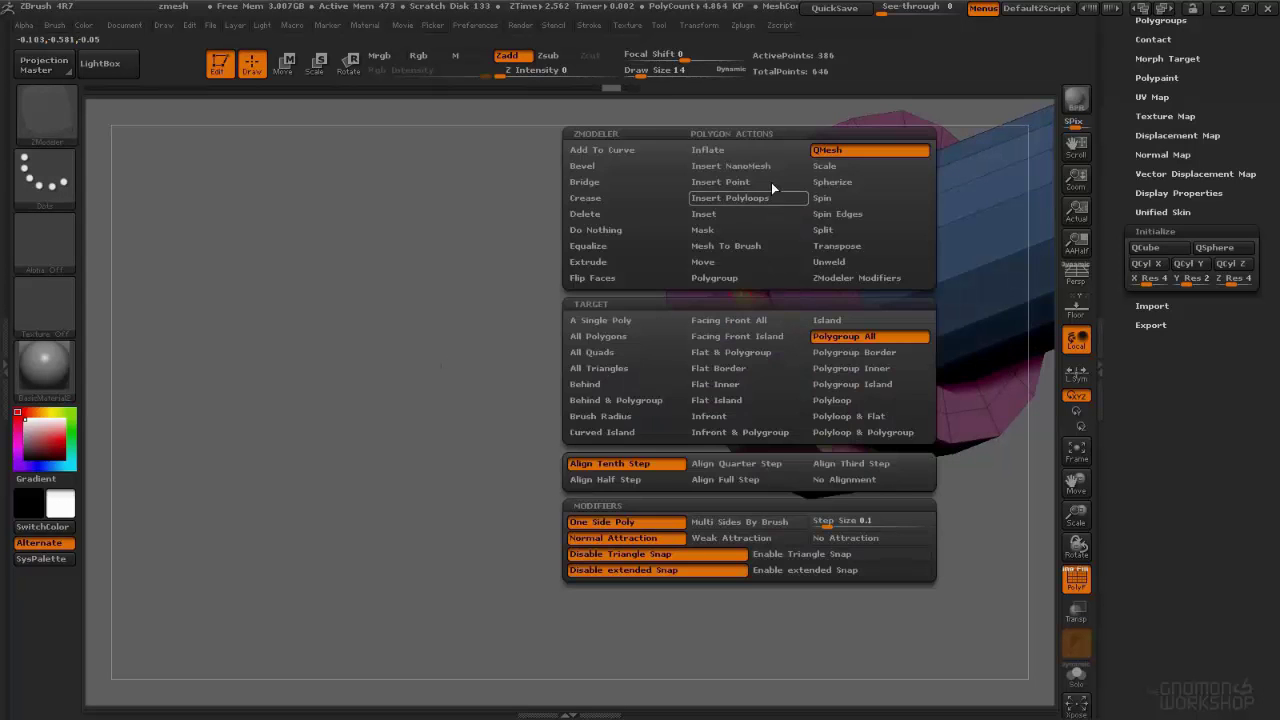
pyautogui.click(718, 211)
pyautogui.click(687, 483)
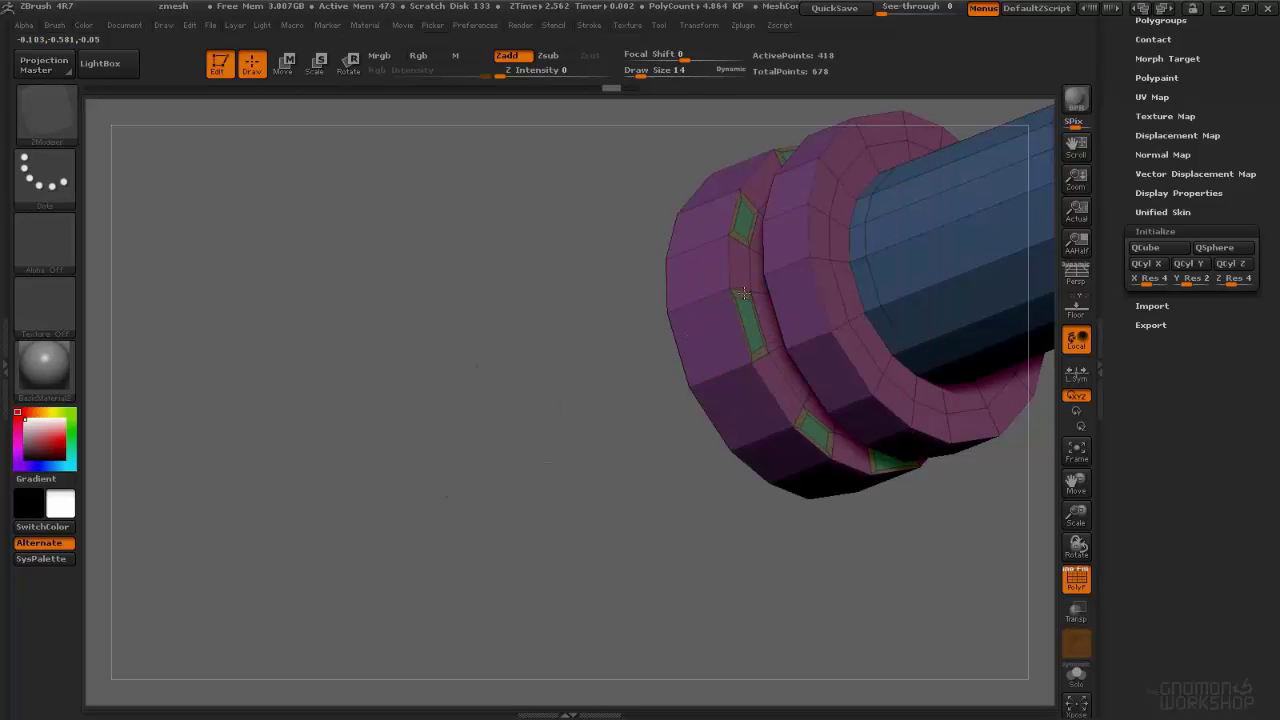
# Step: QMesh the inset groove polygons with the Polygroup All target across to the opposite flange, forming connecting struts
pyautogui.moveTo(748, 236); pyautogui.dragTo(770, 242, button='right')
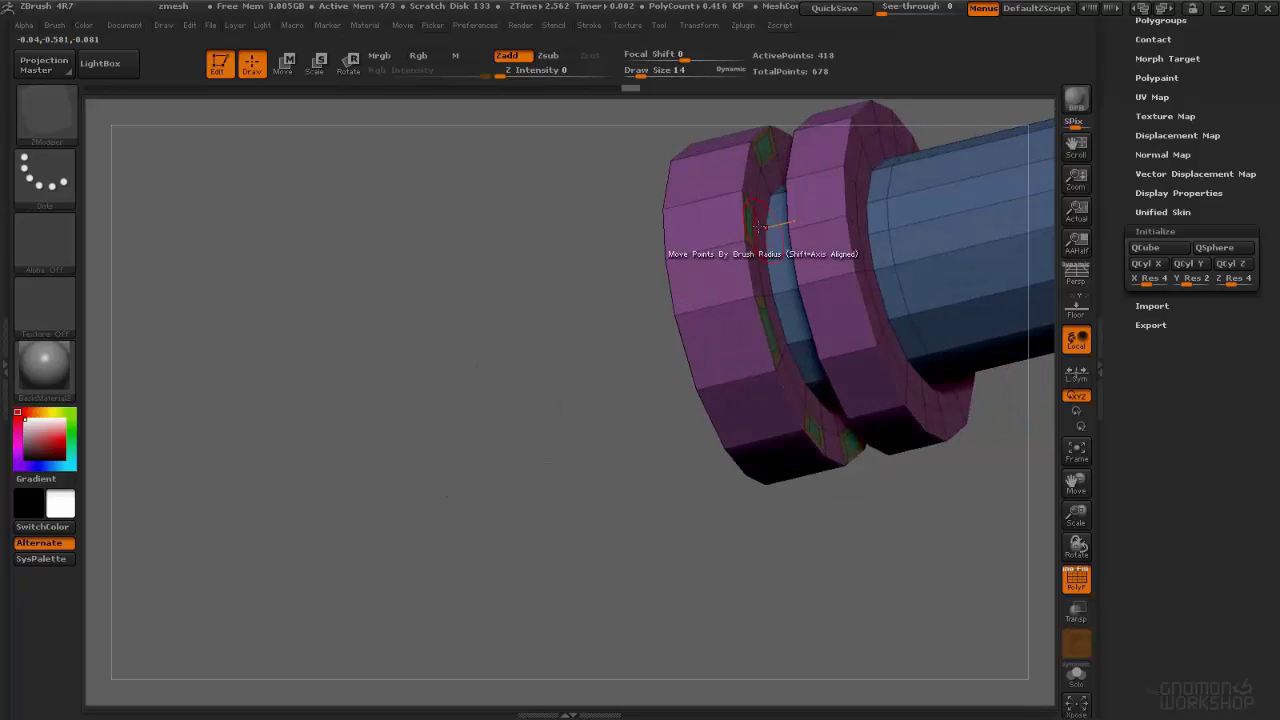
pyautogui.hotkey('ctrl', 'z')
pyautogui.press('space')
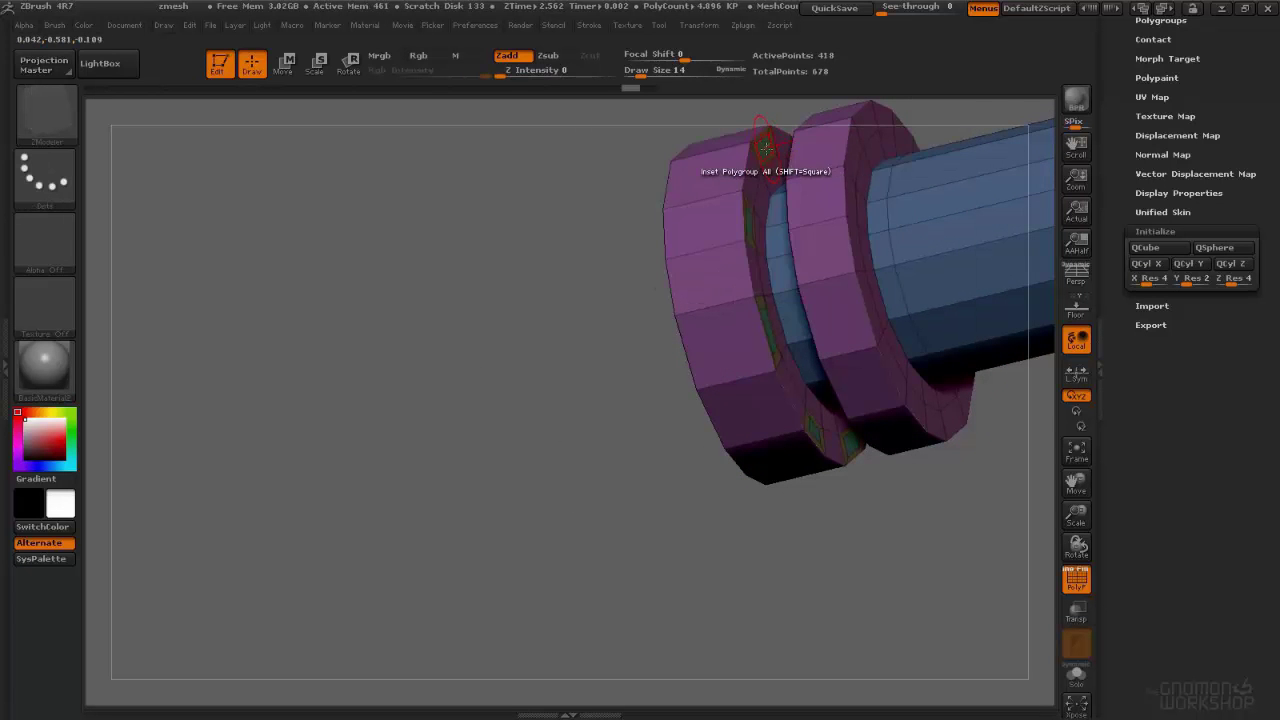
pyautogui.press('space')
pyautogui.click(852, 149)
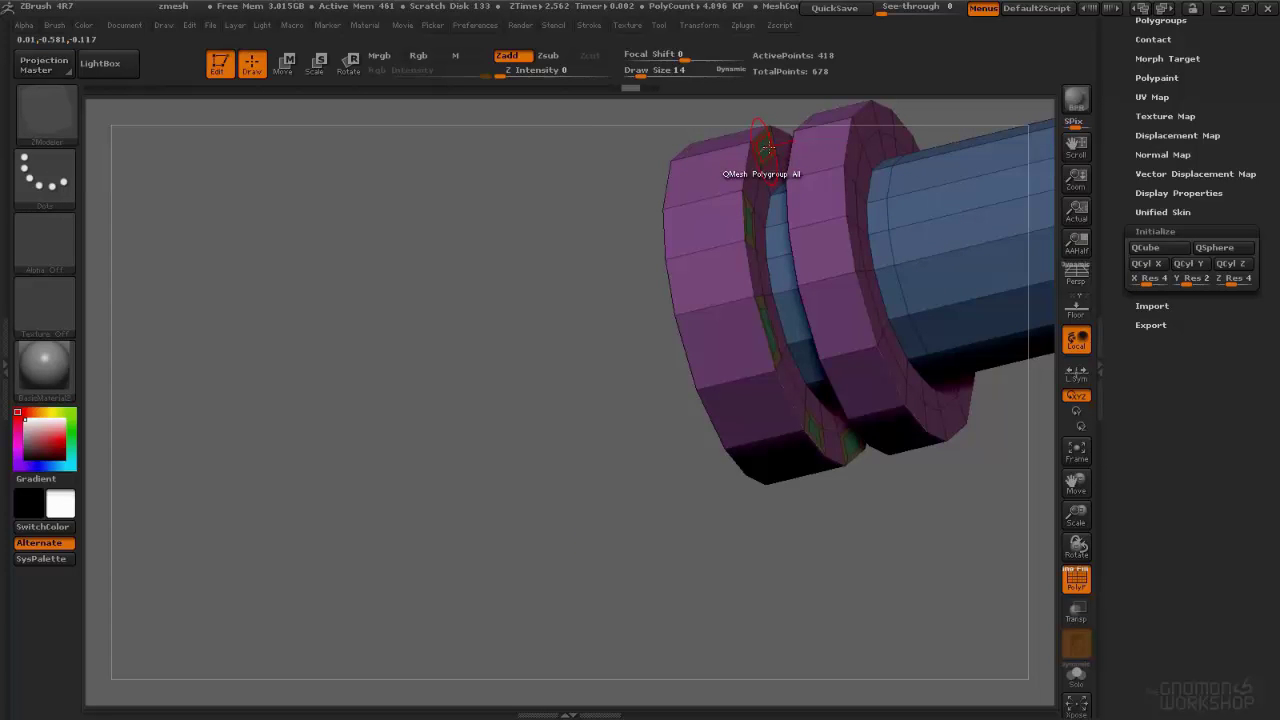
pyautogui.moveTo(784, 147); pyautogui.dragTo(803, 169)
pyautogui.moveTo(803, 220); pyautogui.dragTo(790, 305, button='right')
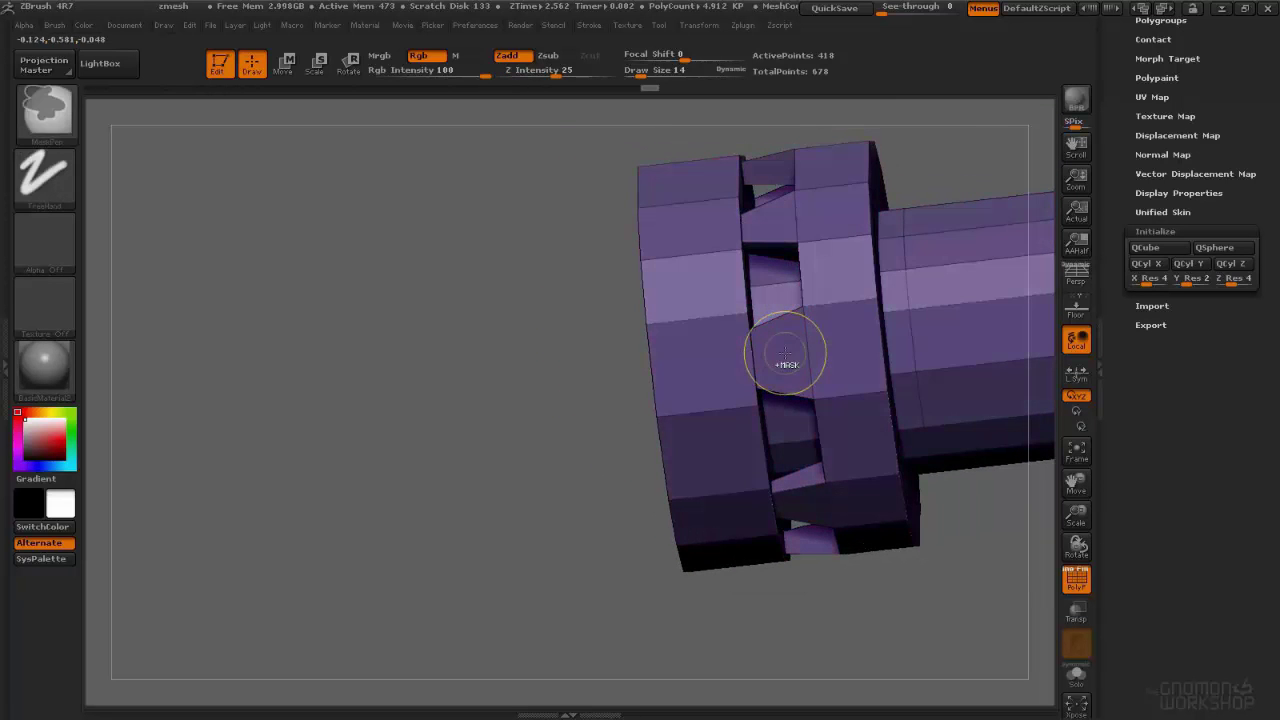
# Step: Set Polygroup to target A Single Poly and put the outer face of every strut between the two flanges into one group
pyautogui.press('space')
pyautogui.click(750, 277)
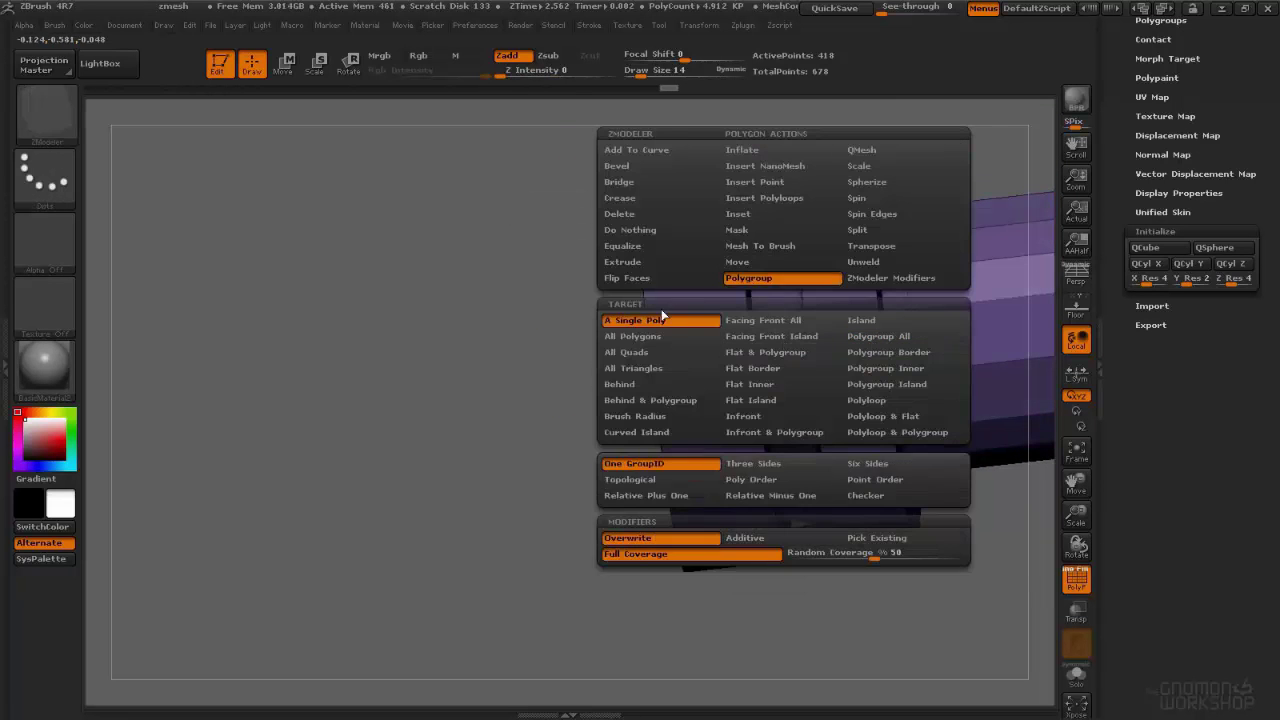
pyautogui.click(638, 320)
pyautogui.click(779, 348)
pyautogui.keyDown('alt'); pyautogui.moveTo(790, 415); pyautogui.dragTo(836, 273, button='right'); pyautogui.keyUp('alt')
pyautogui.rightClick(851, 289)
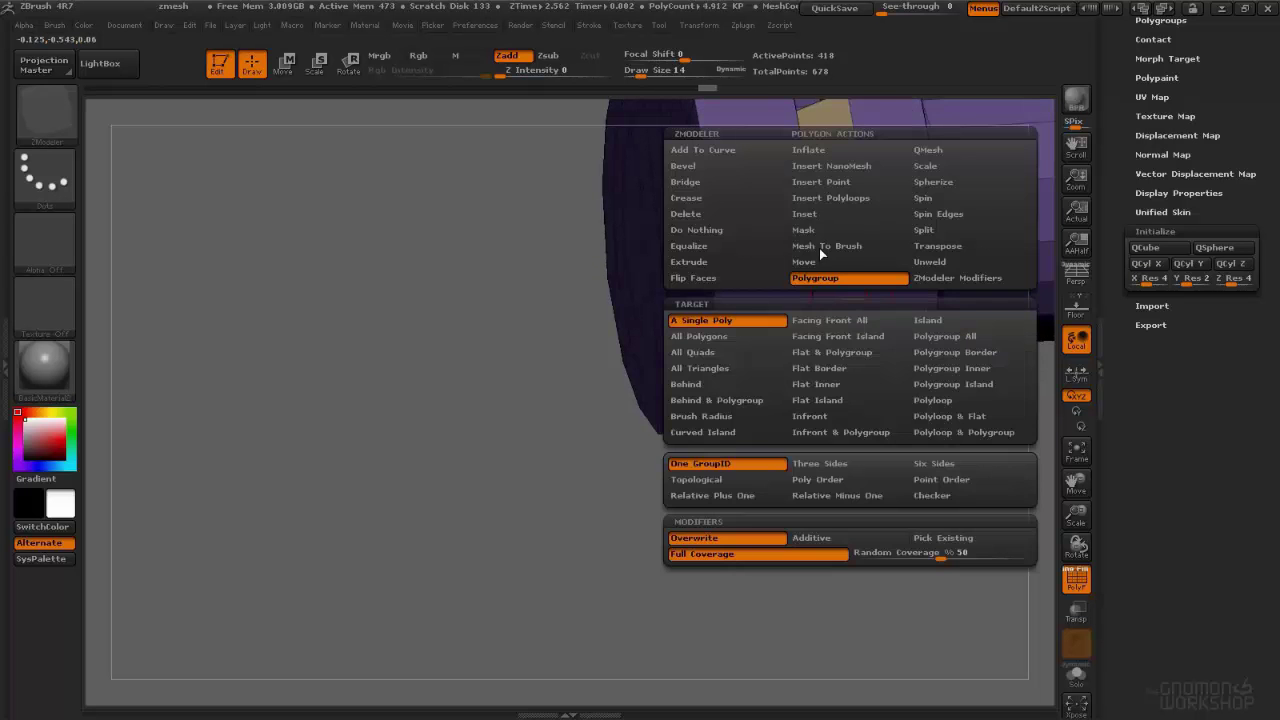
pyautogui.click(847, 300)
pyautogui.moveTo(847, 300); pyautogui.dragTo(872, 244, button='right')
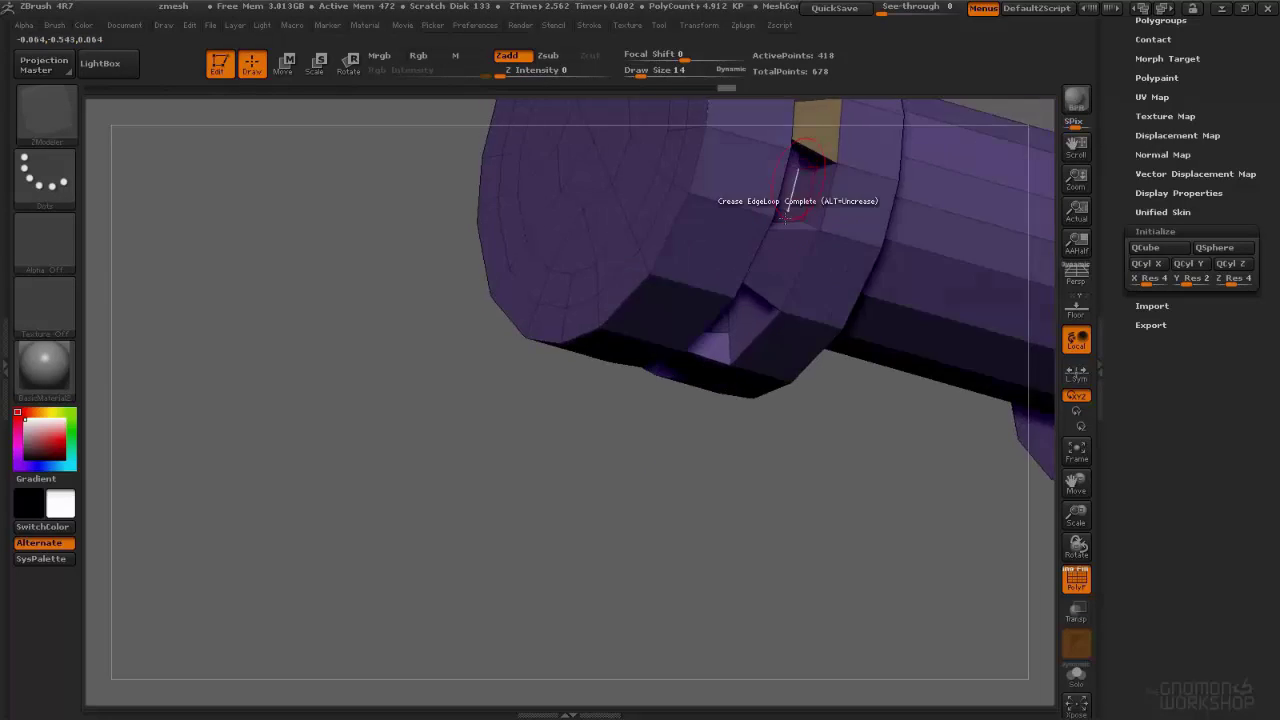
pyautogui.click(795, 260)
pyautogui.moveTo(795, 258); pyautogui.dragTo(704, 124, button='right')
pyautogui.click(664, 376)
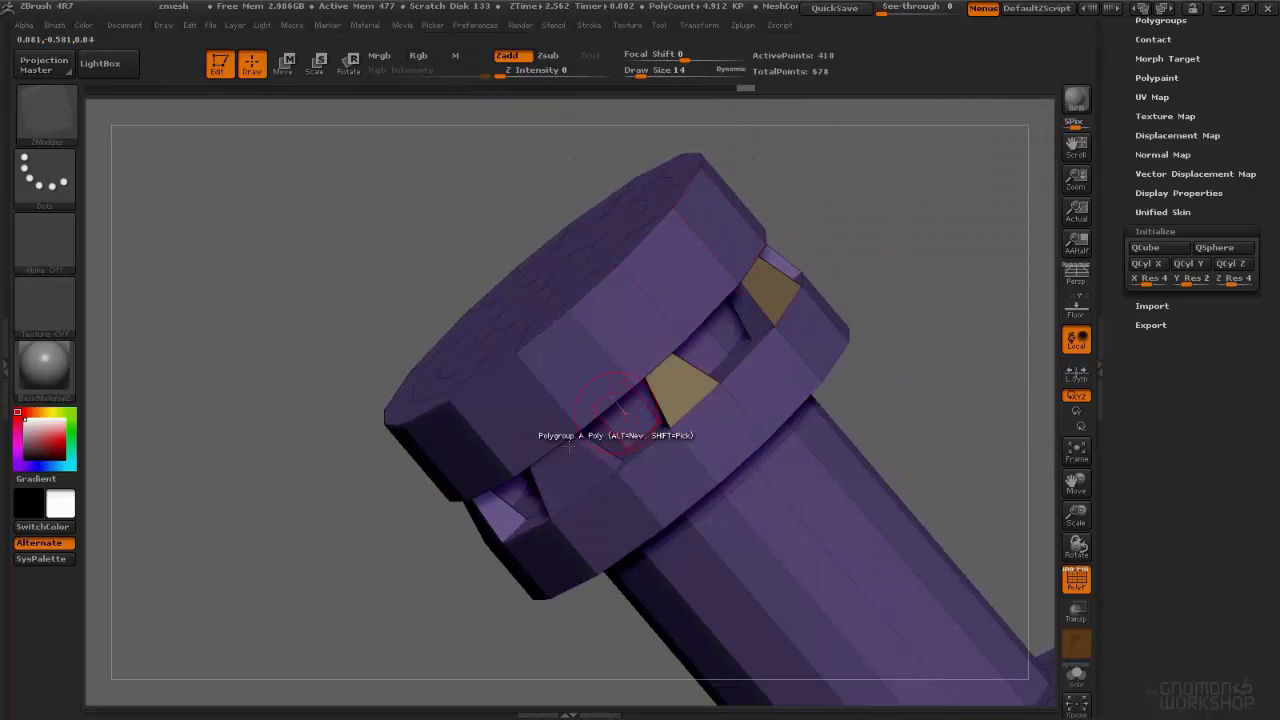
pyautogui.click(571, 461)
pyautogui.keyDown('alt'); pyautogui.moveTo(522, 392); pyautogui.dragTo(663, 308, button='right'); pyautogui.keyUp('alt')
pyautogui.click(555, 332)
pyautogui.moveTo(430, 375); pyautogui.dragTo(740, 327, button='right')
pyautogui.moveTo(697, 287)
pyautogui.keyDown('ctrl'); pyautogui.mouseDown(button='right')
pyautogui.moveTo(702, 345)
pyautogui.moveTo(672, 350)
pyautogui.moveTo(706, 366)
pyautogui.moveTo(694, 360)
pyautogui.moveTo(722, 339)
pyautogui.moveTo(709, 337)
pyautogui.moveTo(920, 364)
pyautogui.moveTo(782, 354)
pyautogui.mouseUp(button='right'); pyautogui.keyUp('ctrl')
pyautogui.moveTo(781, 354)
pyautogui.mouseDown()
pyautogui.moveTo(792, 349)
pyautogui.moveTo(700, 370)
pyautogui.mouseUp()
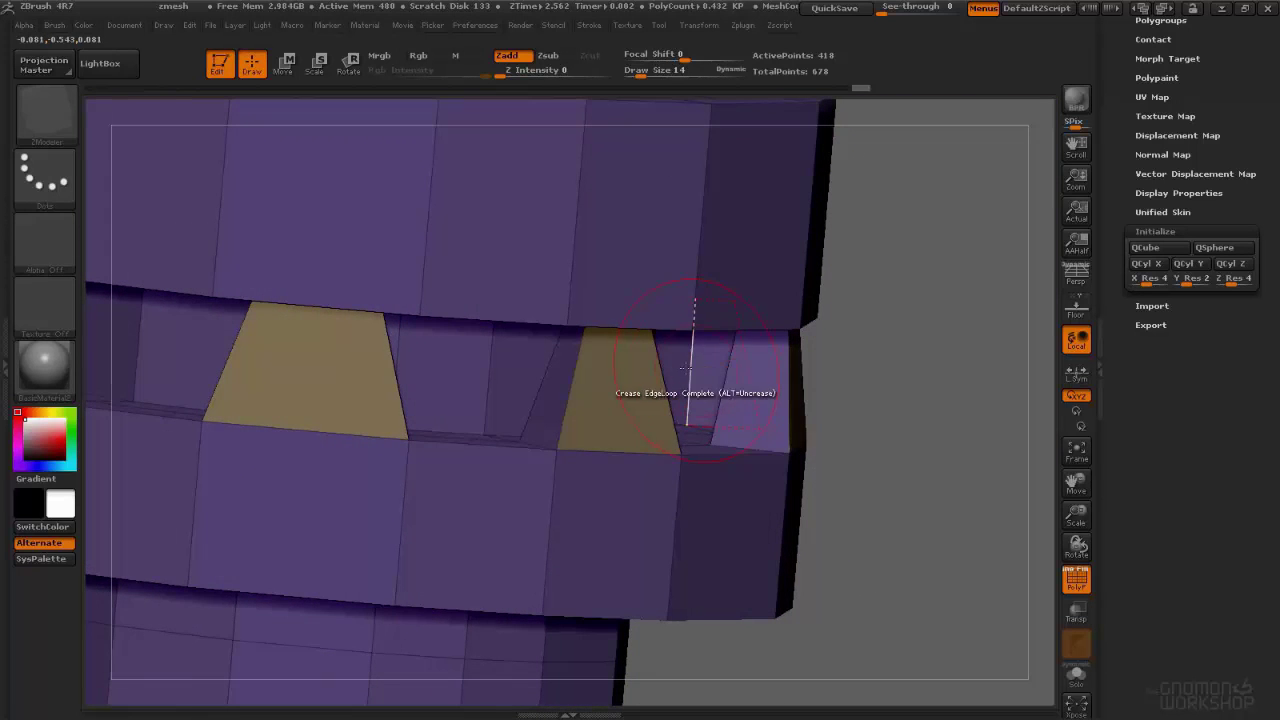
pyautogui.moveTo(685, 366); pyautogui.dragTo(632, 357, button='right')
pyautogui.moveTo(899, 331); pyautogui.dragTo(614, 370)
pyautogui.moveTo(672, 360); pyautogui.dragTo(609, 357, button='right')
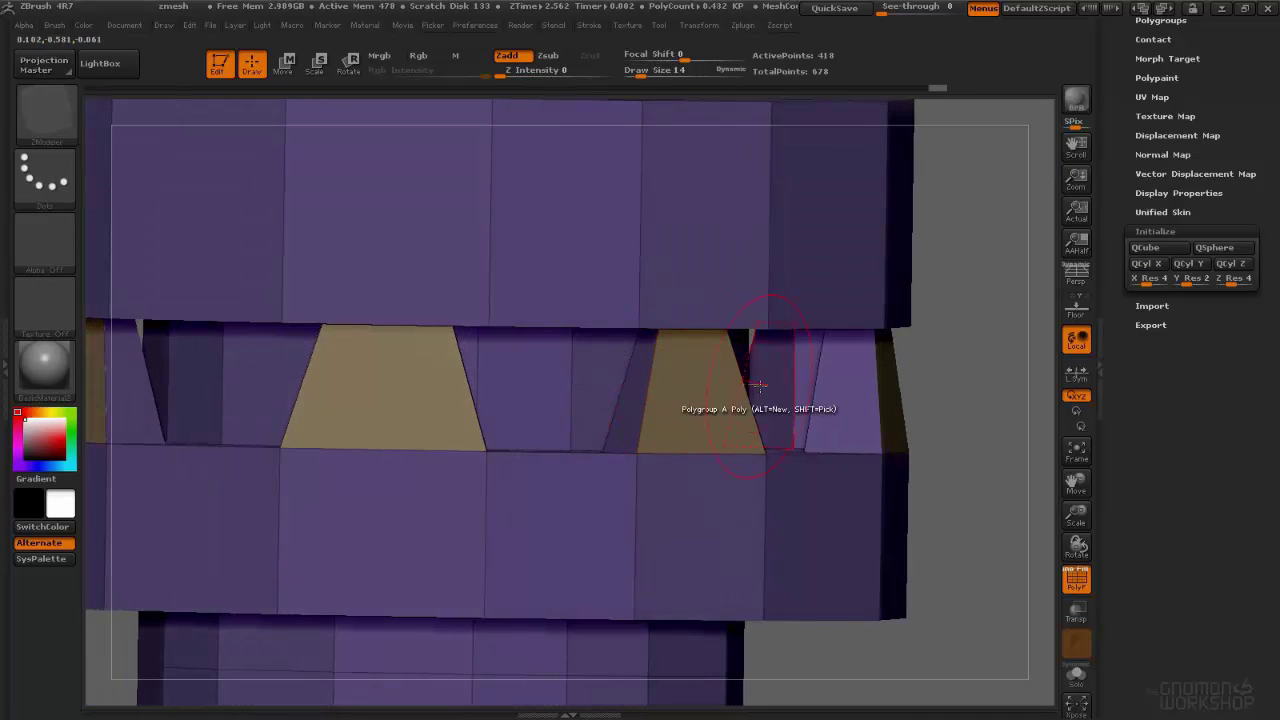
pyautogui.moveTo(862, 377); pyautogui.dragTo(731, 372, button='right')
pyautogui.moveTo(732, 372); pyautogui.dragTo(799, 375)
# Step: Inset the outer faces of all the struts together with the Polygroup All target
pyautogui.press('space')
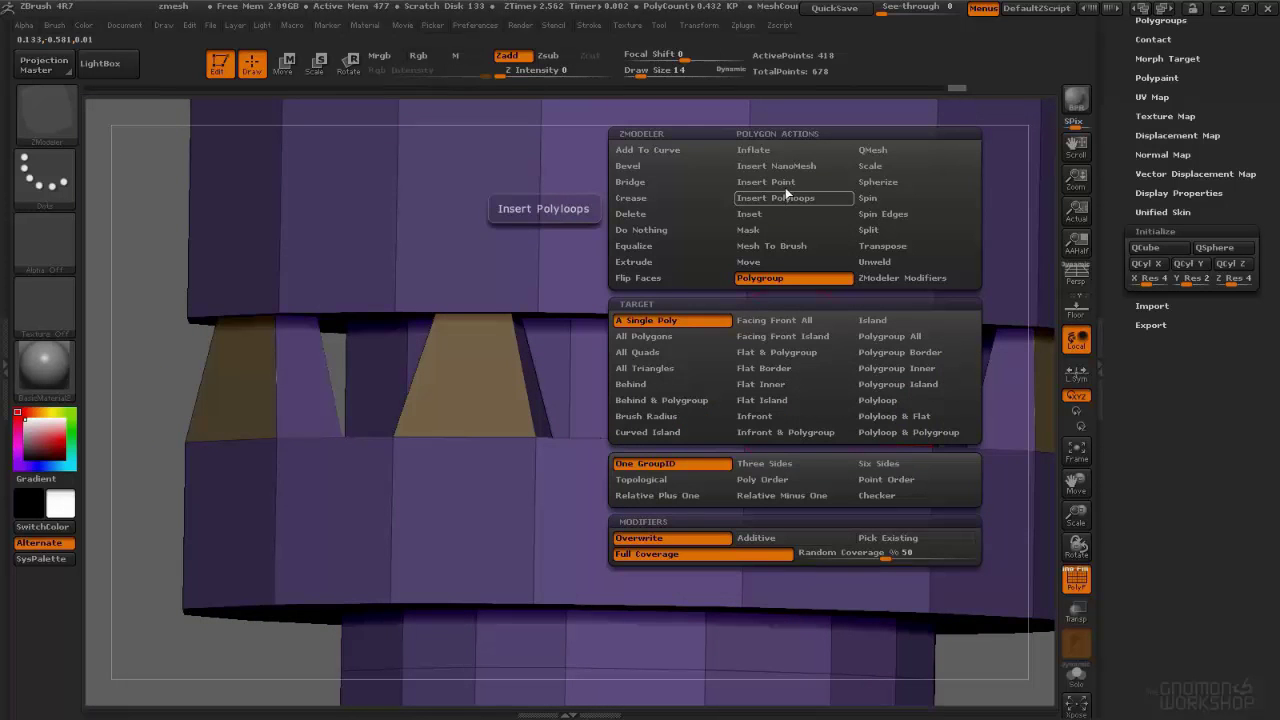
pyautogui.click(783, 214)
pyautogui.click(900, 328)
pyautogui.moveTo(808, 375); pyautogui.dragTo(801, 314)
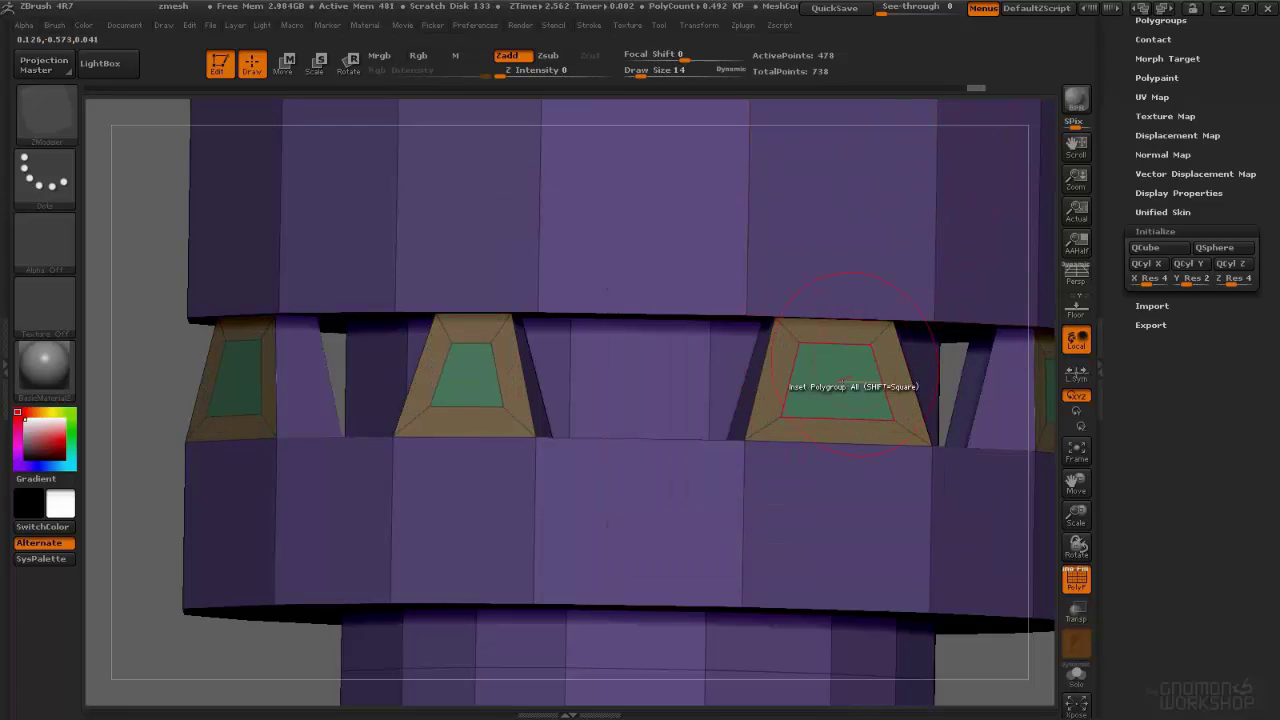
# Step: QMesh the inset strut faces inward with the Polygroup All target to cut an opening in each strut
pyautogui.press('space')
pyautogui.click(922, 163)
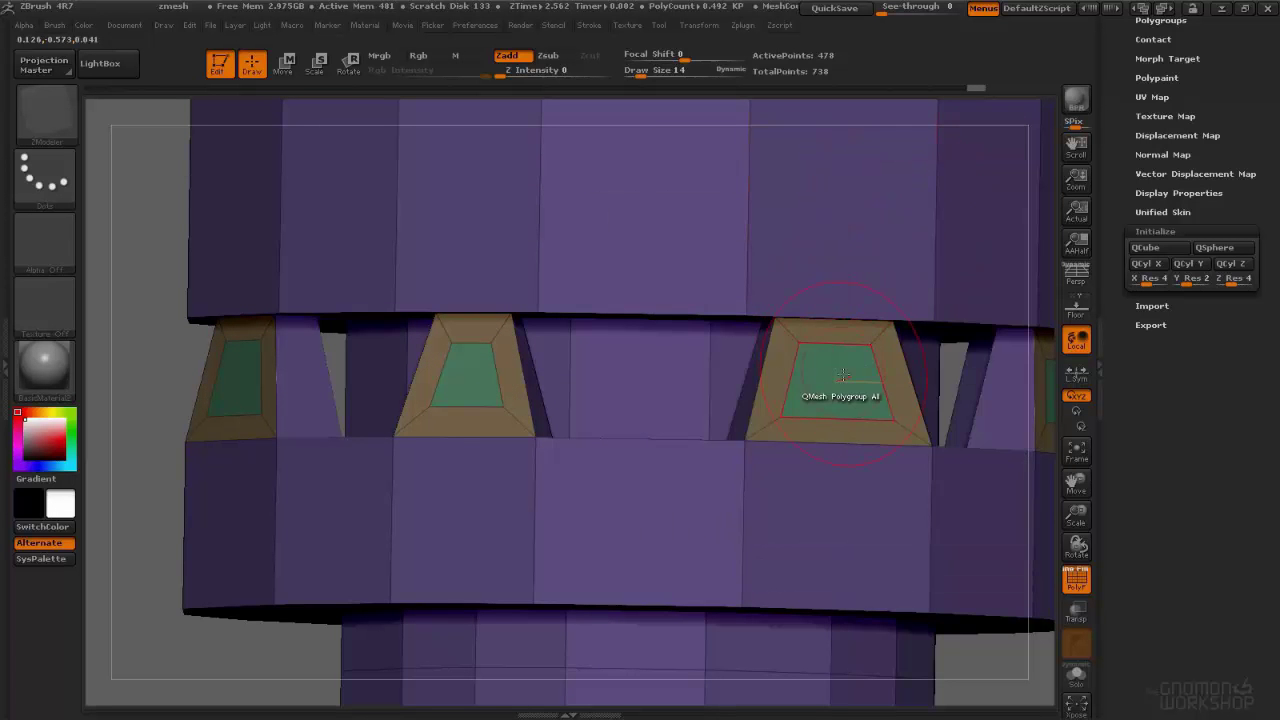
pyautogui.moveTo(733, 297); pyautogui.dragTo(716, 280)
pyautogui.keyDown('alt'); pyautogui.moveTo(825, 290); pyautogui.dragTo(903, 294, button='right'); pyautogui.keyUp('alt')
pyautogui.moveTo(903, 293); pyautogui.dragTo(891, 295)
# Step: Turn on dynamic subdivision to preview the smoothed collar and shaft
pyautogui.press('d')
pyautogui.moveTo(753, 350); pyautogui.dragTo(842, 358, button='right')
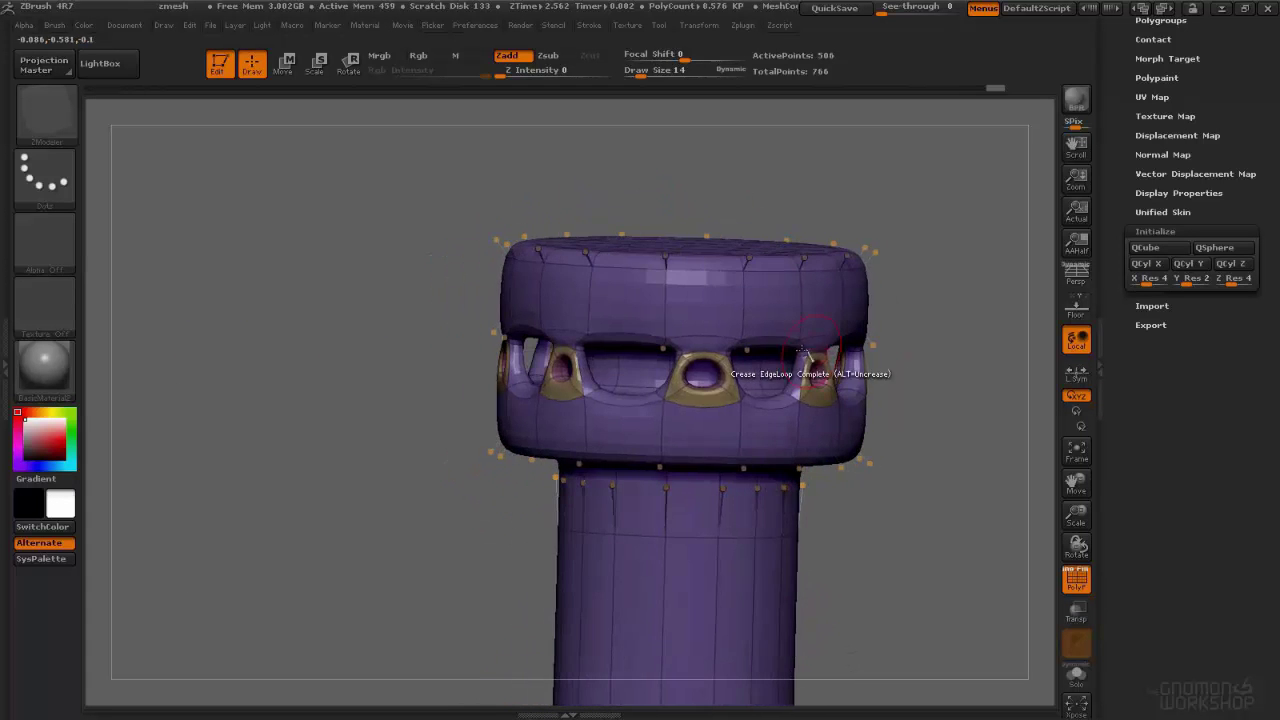
pyautogui.keyDown('alt'); pyautogui.moveTo(773, 468); pyautogui.dragTo(806, 402, button='right'); pyautogui.keyUp('alt')
pyautogui.keyDown('alt'); pyautogui.moveTo(752, 240); pyautogui.dragTo(708, 308, button='right'); pyautogui.keyUp('alt')
pyautogui.moveTo(708, 312); pyautogui.dragTo(645, 285)
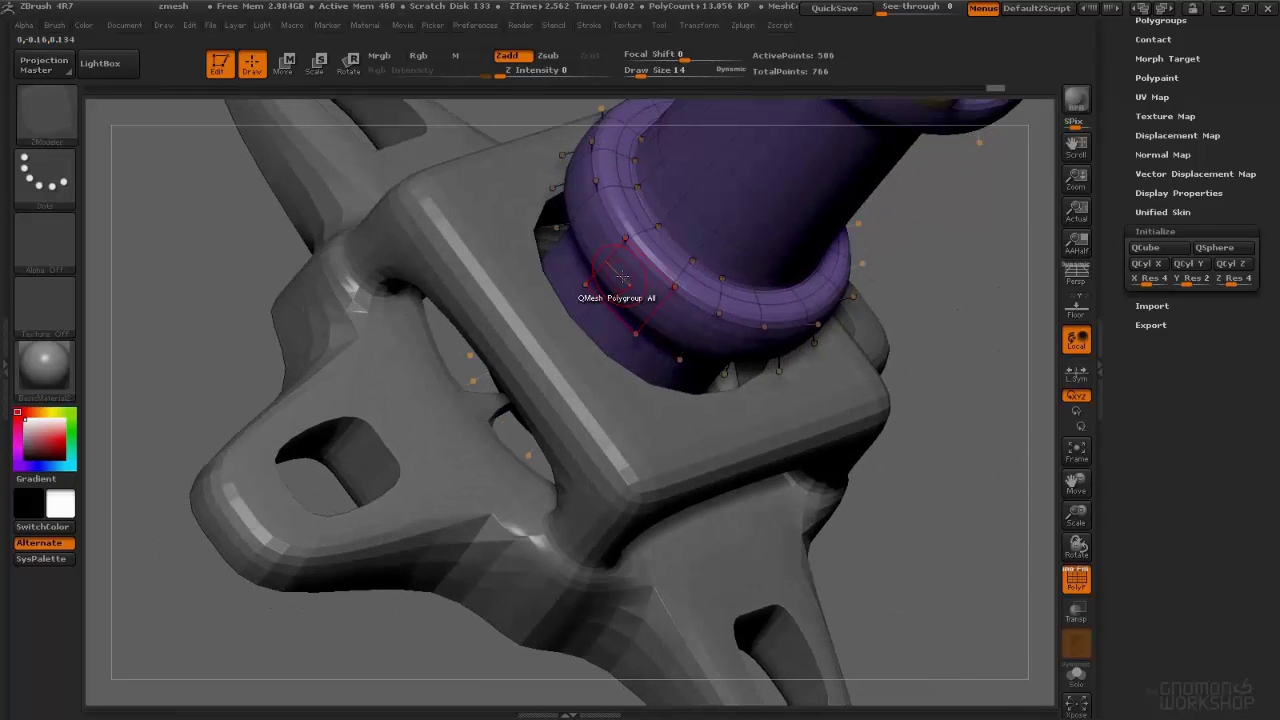
# Step: Merge the shaft into one polygroup and give the outer polyloop of the ring above the base its own group
pyautogui.moveTo(626, 242); pyautogui.dragTo(650, 290)
pyautogui.press('space')
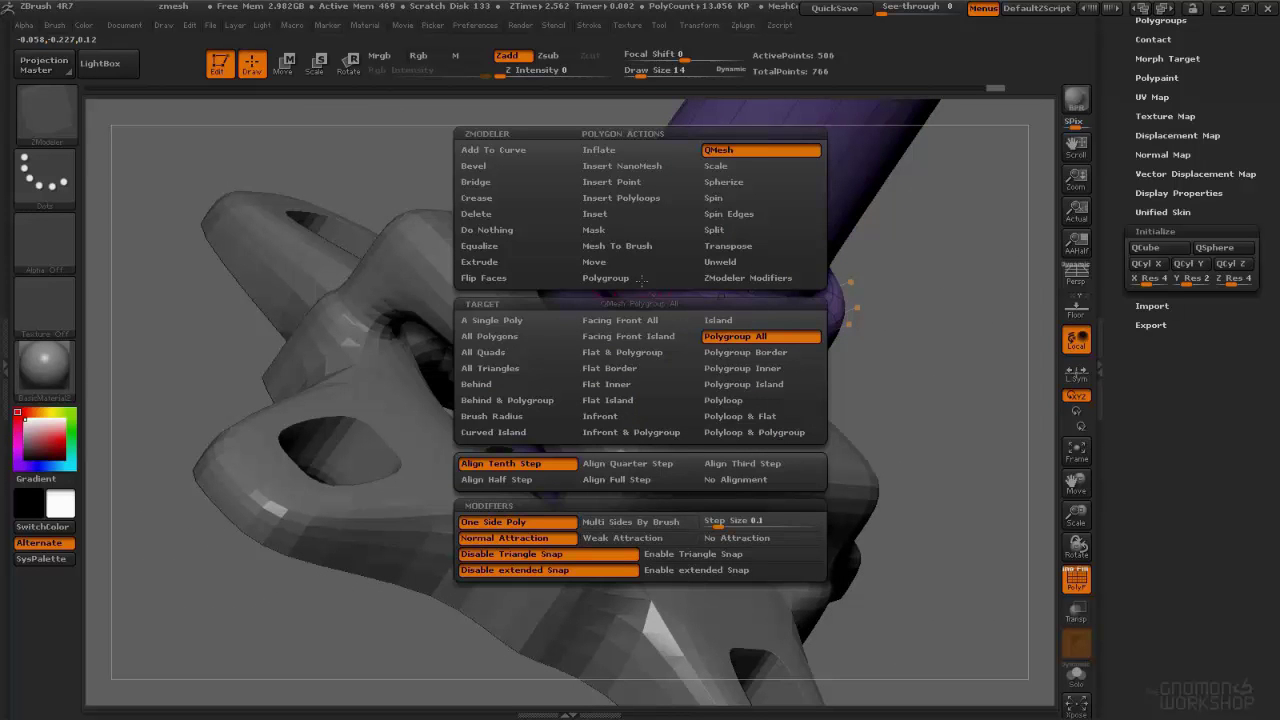
pyautogui.click(638, 280)
pyautogui.click(762, 403)
pyautogui.hotkey('ctrl', 'w')
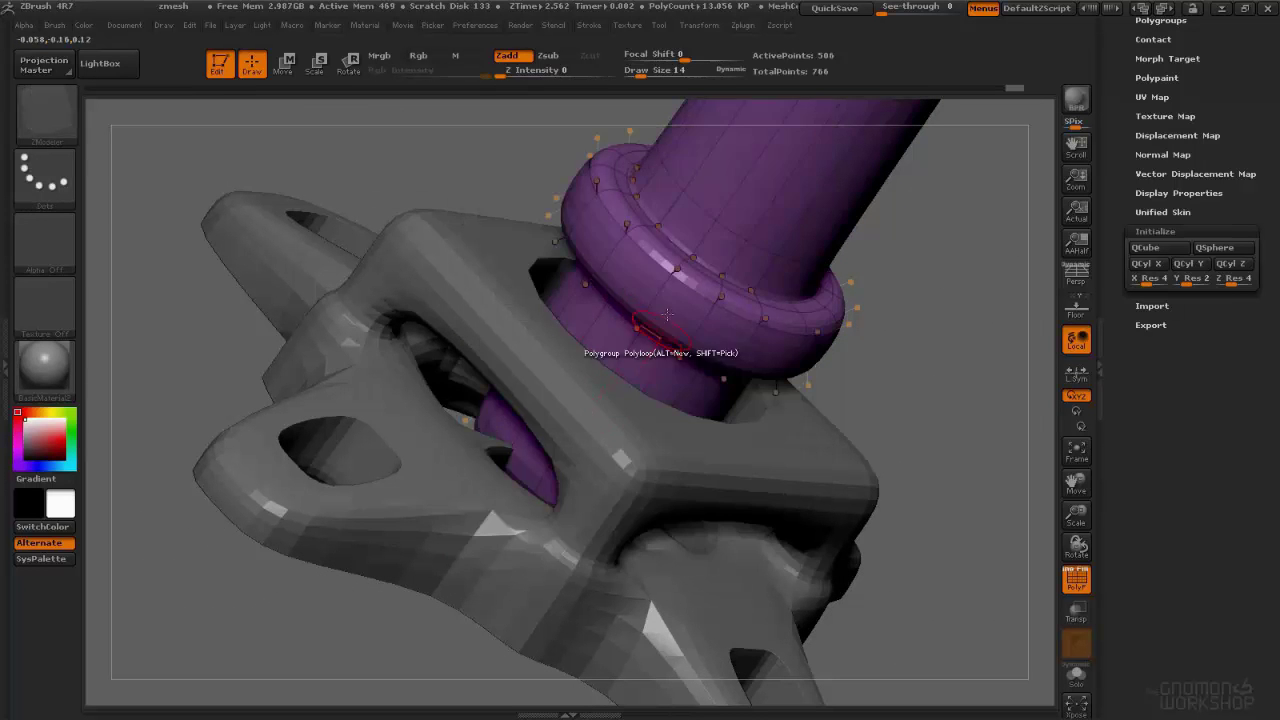
pyautogui.click(644, 288)
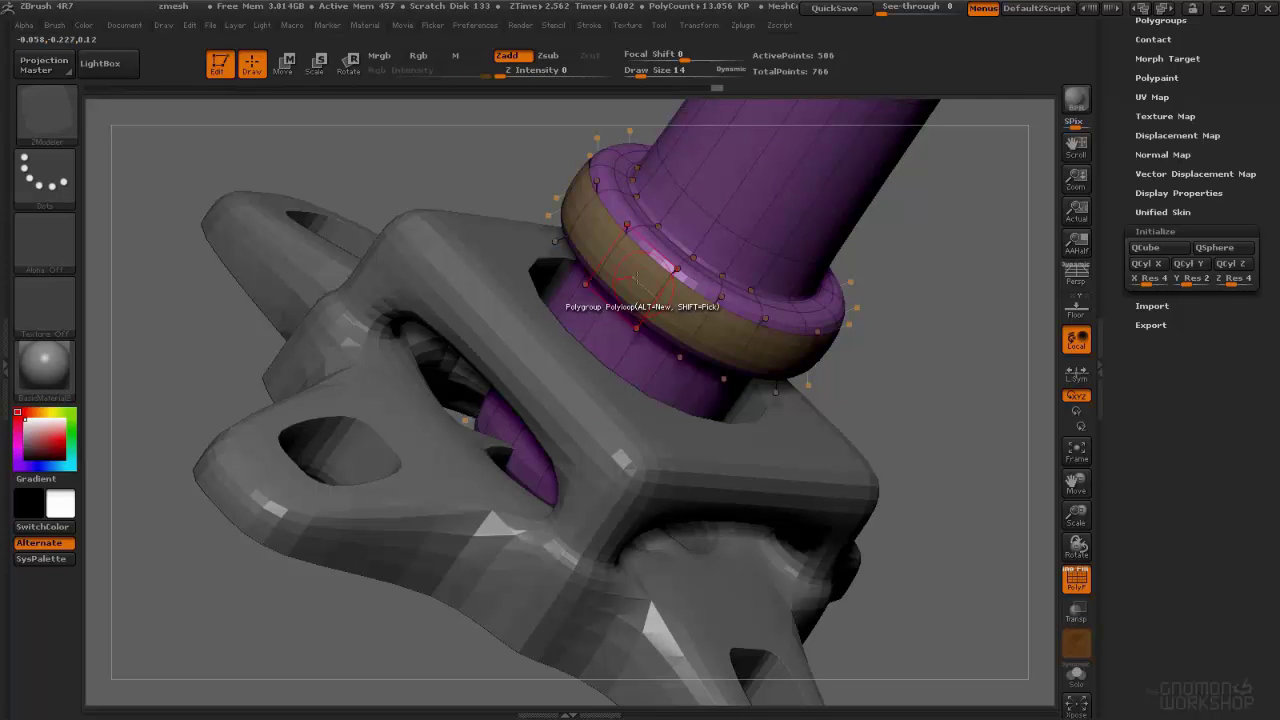
# Step: Try to QMesh the ring's grouped outer loop with the Polygroup Border target, and undo it
pyautogui.press('space')
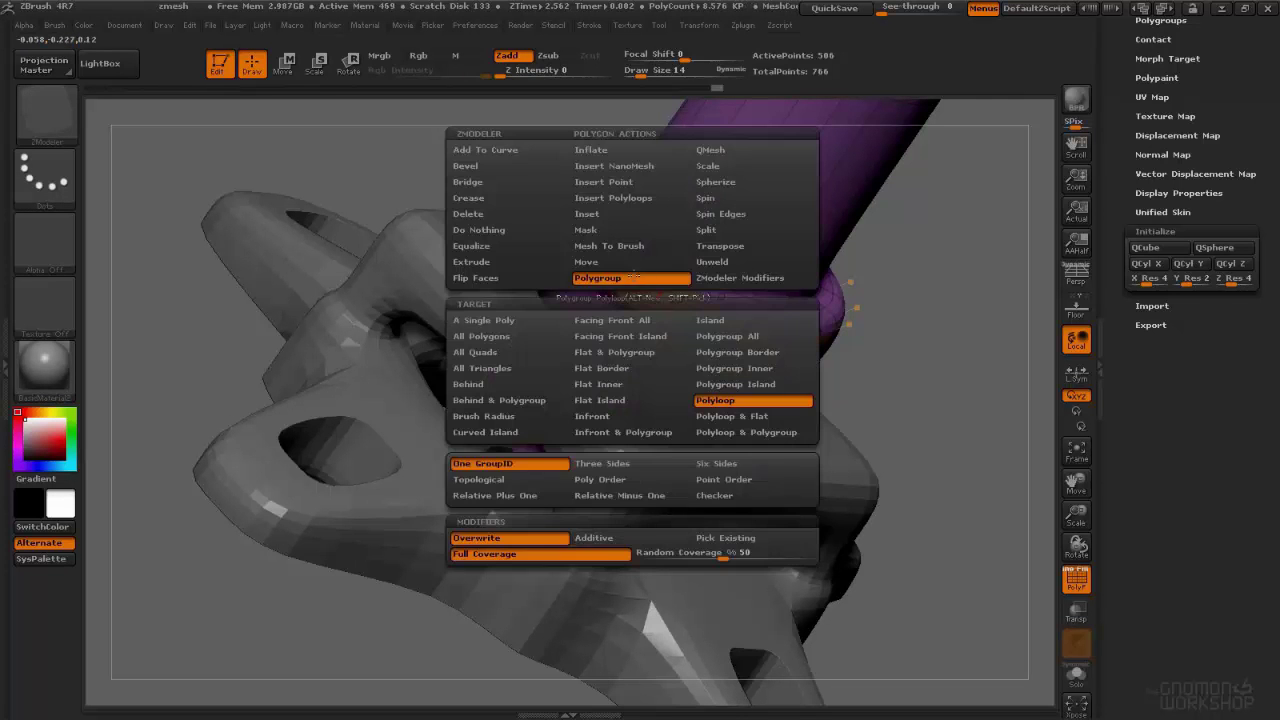
pyautogui.click(741, 149)
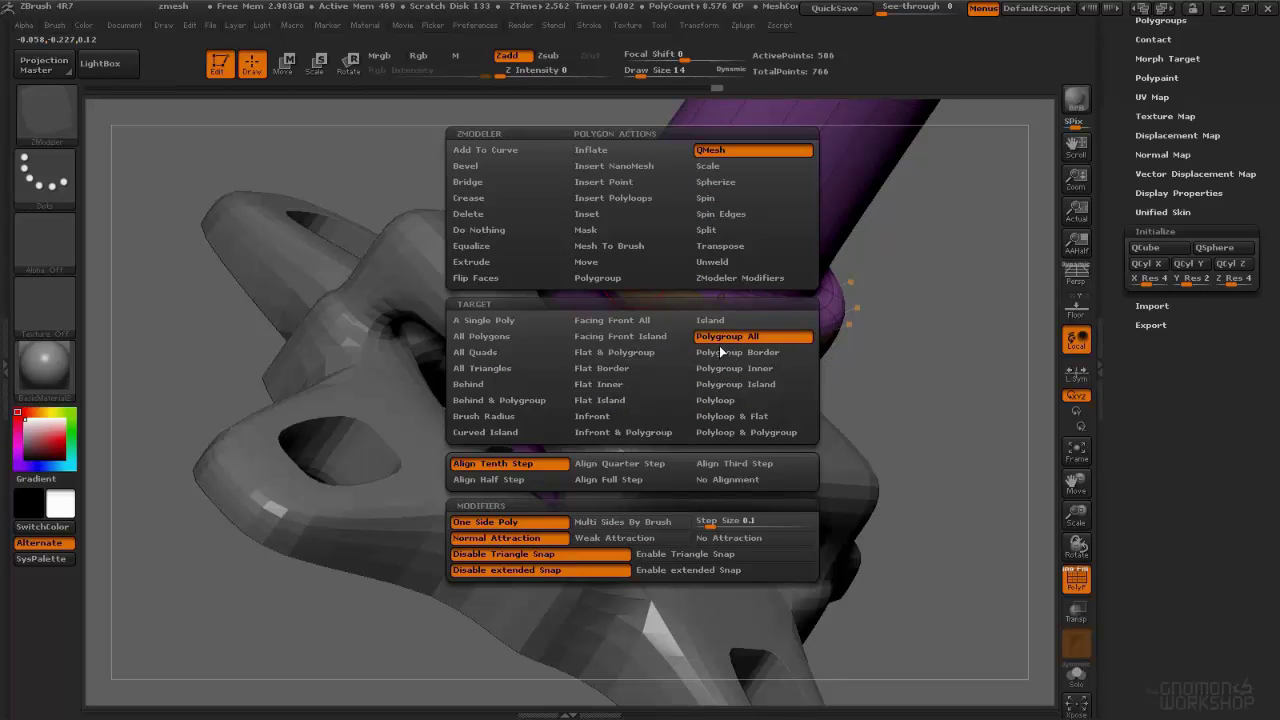
pyautogui.click(750, 353)
pyautogui.moveTo(628, 281); pyautogui.dragTo(652, 317)
pyautogui.moveTo(487, 197)
pyautogui.mouseDown()
pyautogui.moveTo(564, 222)
pyautogui.moveTo(620, 280)
pyautogui.moveTo(607, 233)
pyautogui.moveTo(609, 253)
pyautogui.moveTo(652, 289)
pyautogui.moveTo(551, 259)
pyautogui.mouseUp()
pyautogui.hotkey('ctrl', 'z')
pyautogui.press('ctrl')
pyautogui.hotkey('ctrl', 'z')
pyautogui.press('ctrl')
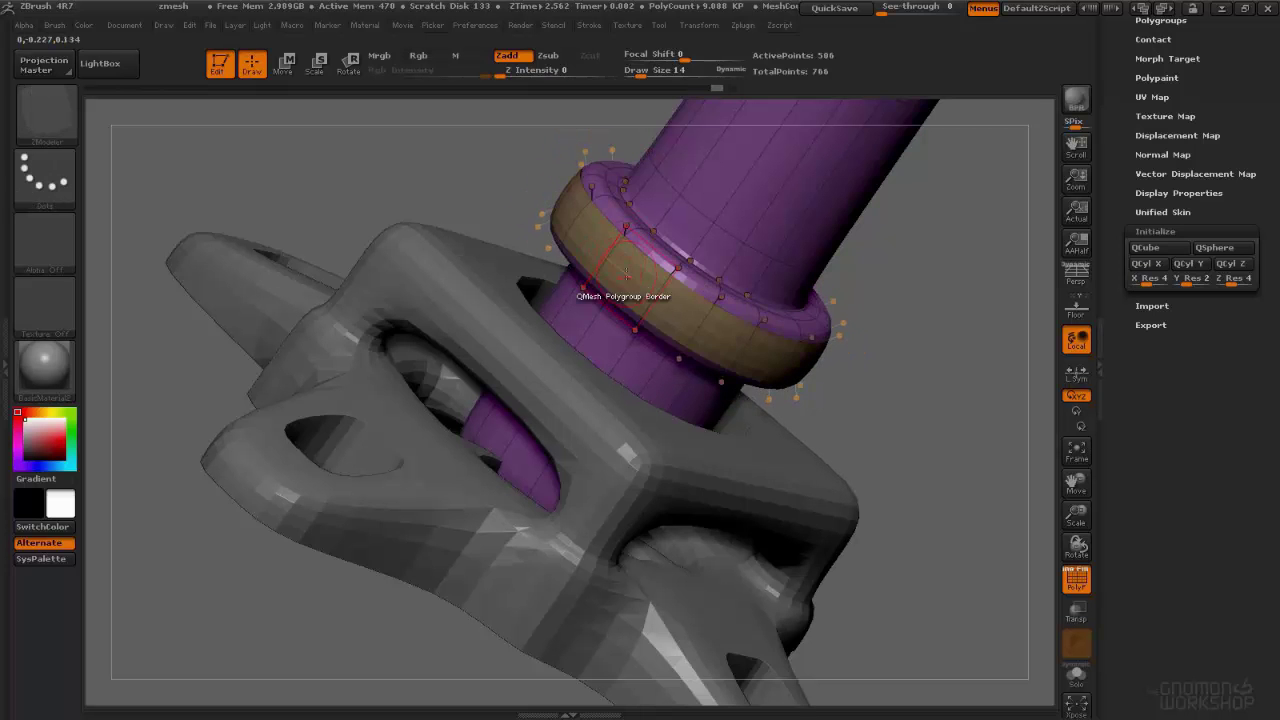
# Step: Extrude the ring's grouped outer loop slightly outward using the Polygroup Border target
pyautogui.press('space')
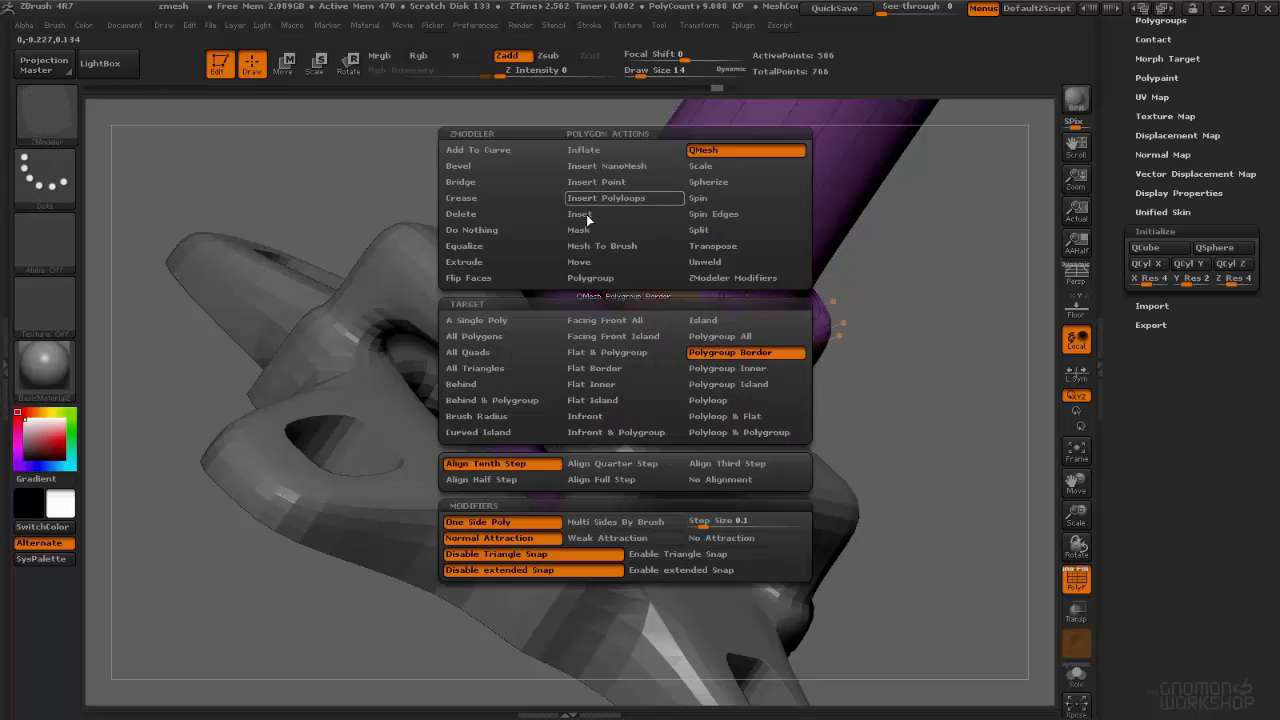
pyautogui.click(464, 262)
pyautogui.click(720, 336)
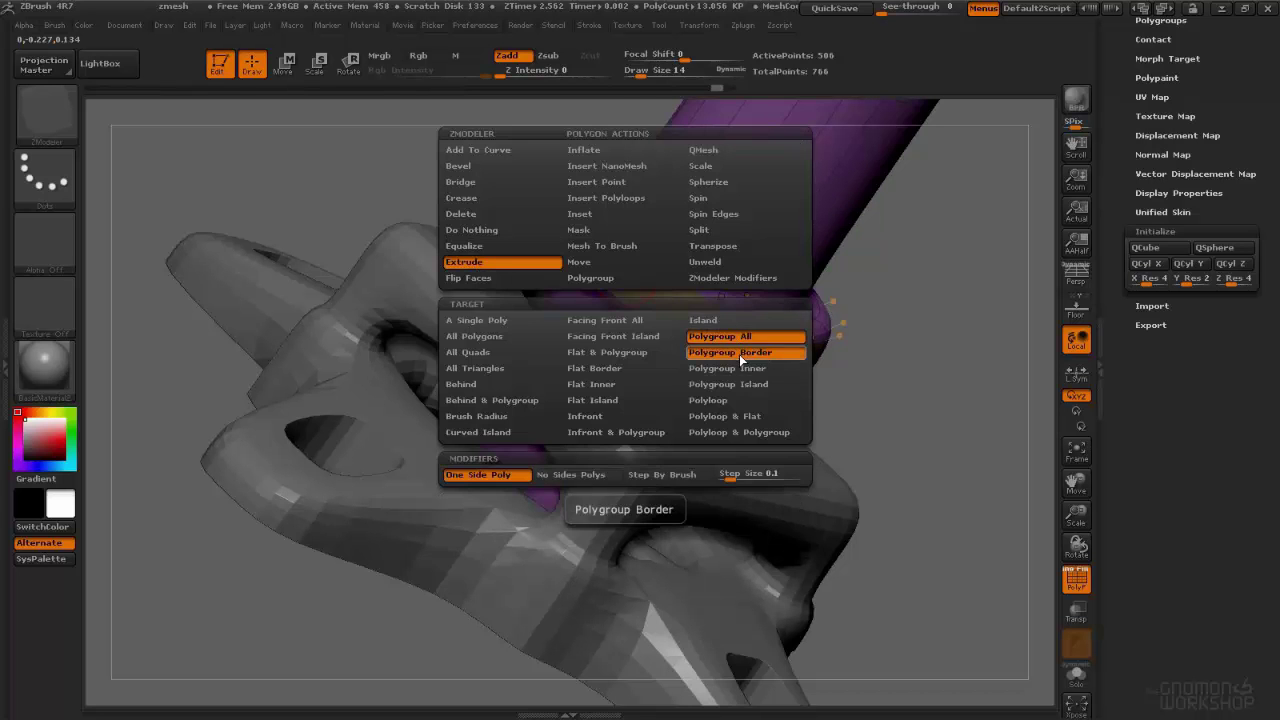
pyautogui.click(739, 353)
pyautogui.moveTo(618, 290); pyautogui.dragTo(607, 279)
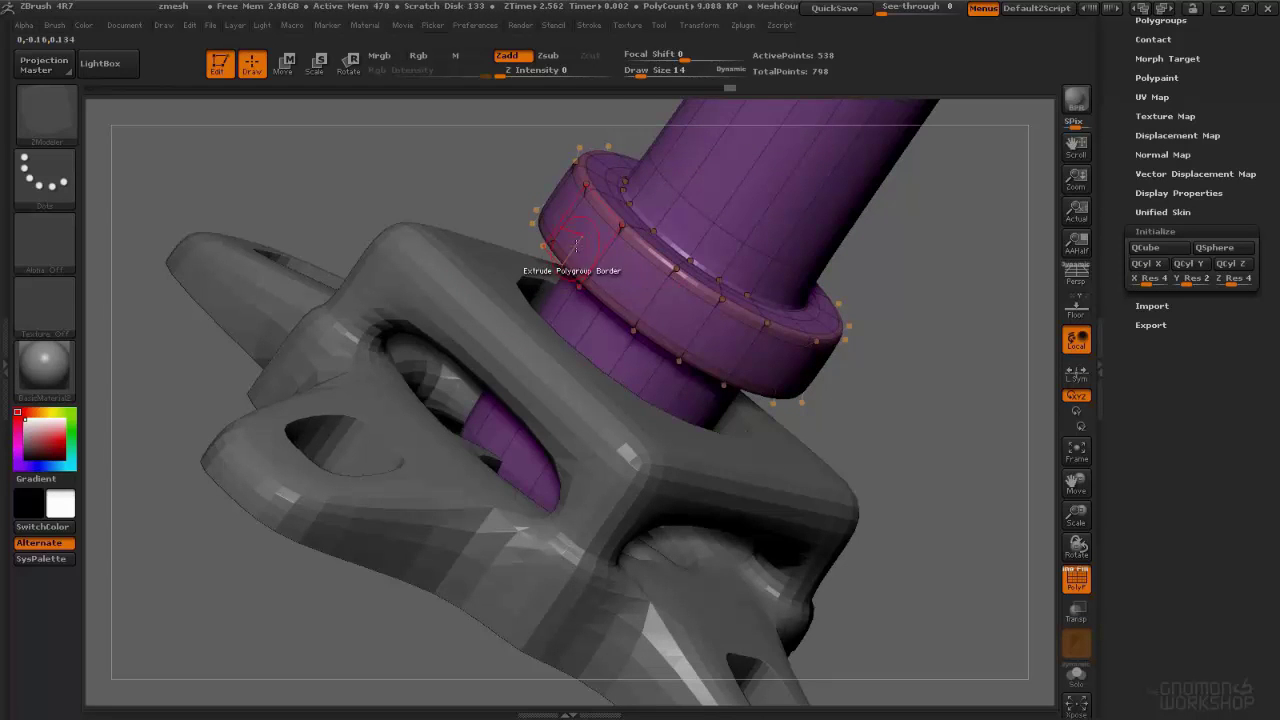
# Step: Extrude the ring's outer loop far outward with the Polyloop target to form a wide disc
pyautogui.press('space')
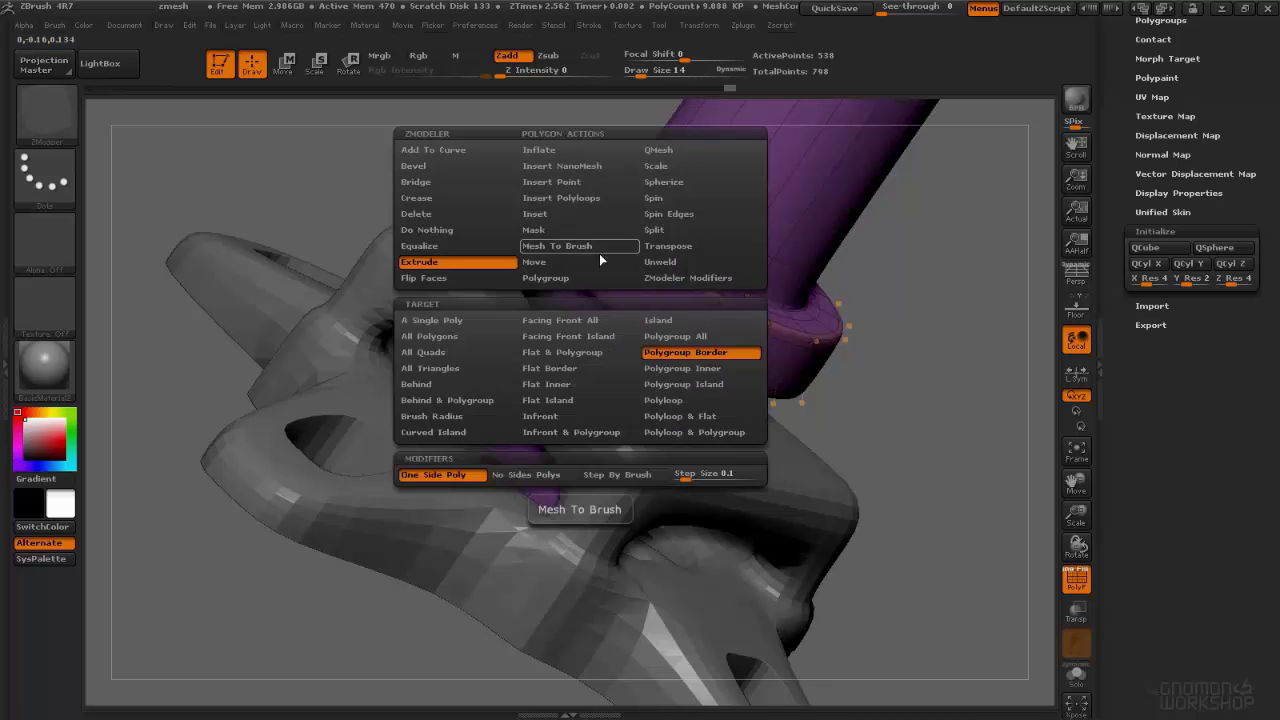
pyautogui.click(683, 400)
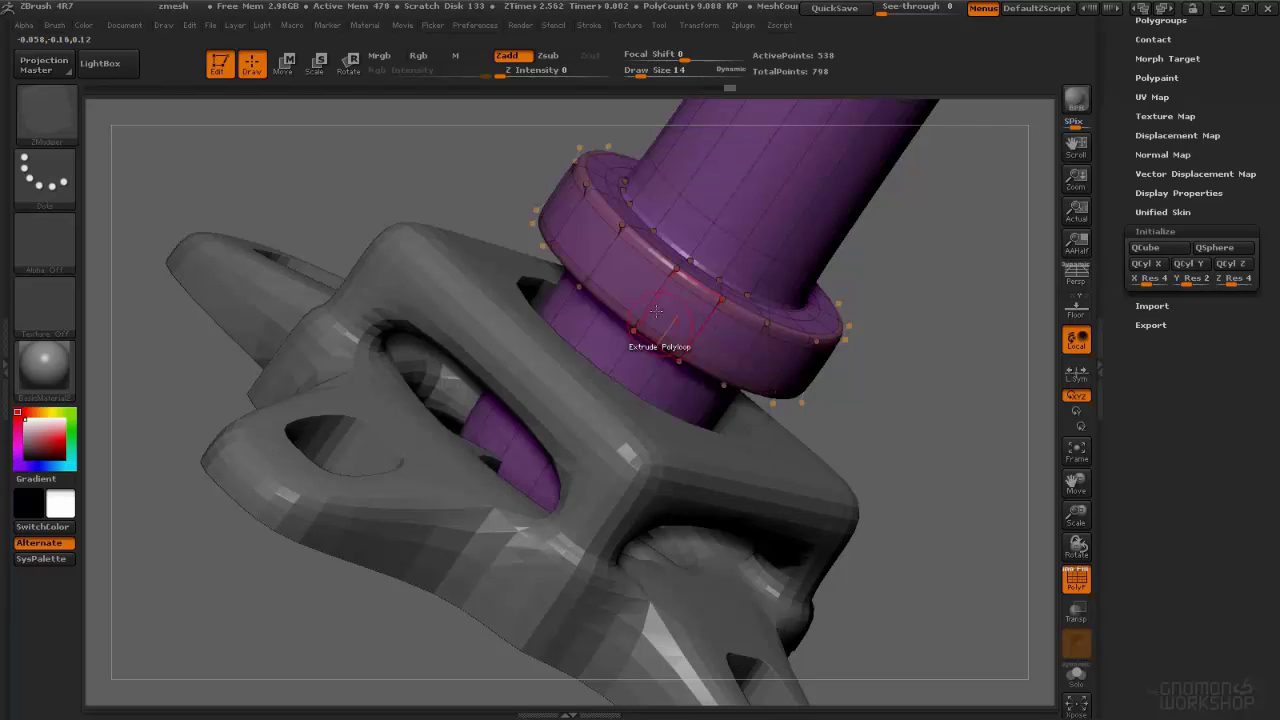
pyautogui.moveTo(628, 274)
pyautogui.mouseDown()
pyautogui.moveTo(570, 245)
pyautogui.moveTo(462, 253)
pyautogui.mouseUp()
pyautogui.hotkey('ctrl', 'z')
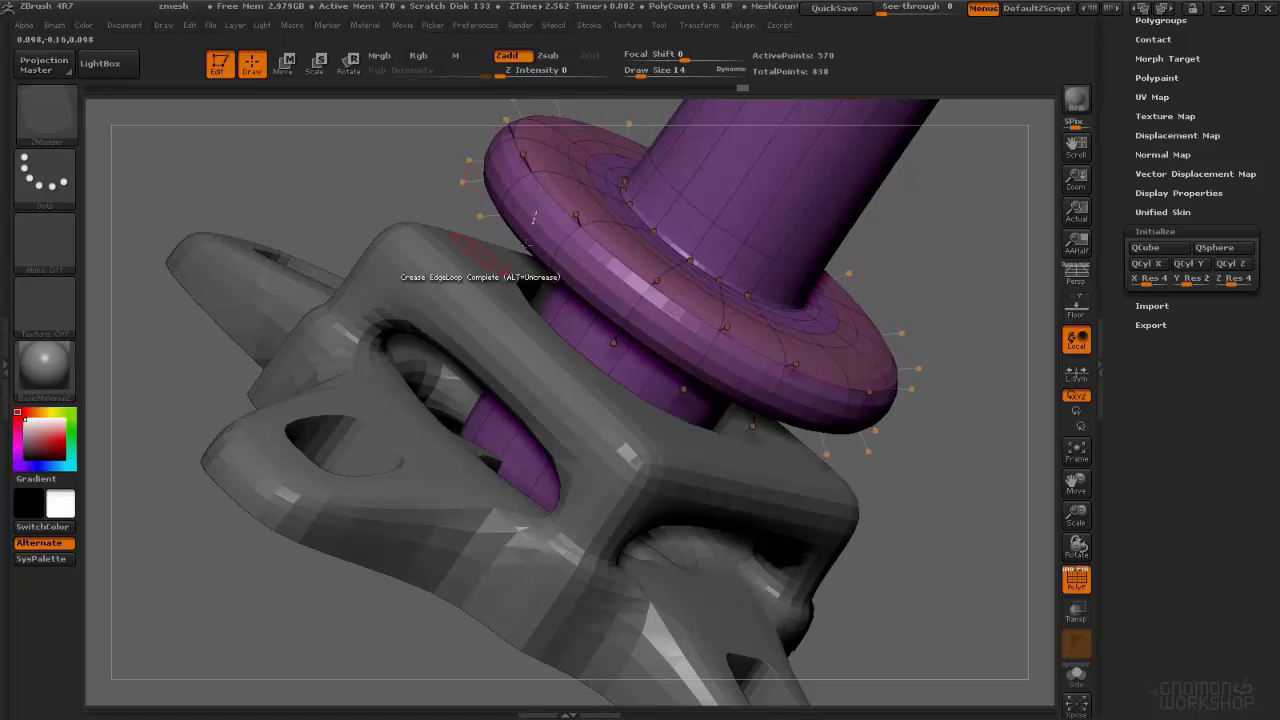
# Step: Use Transpose with the Polyloop target to move the disc's outer rim down towards the base, and clear the mask
pyautogui.press('space')
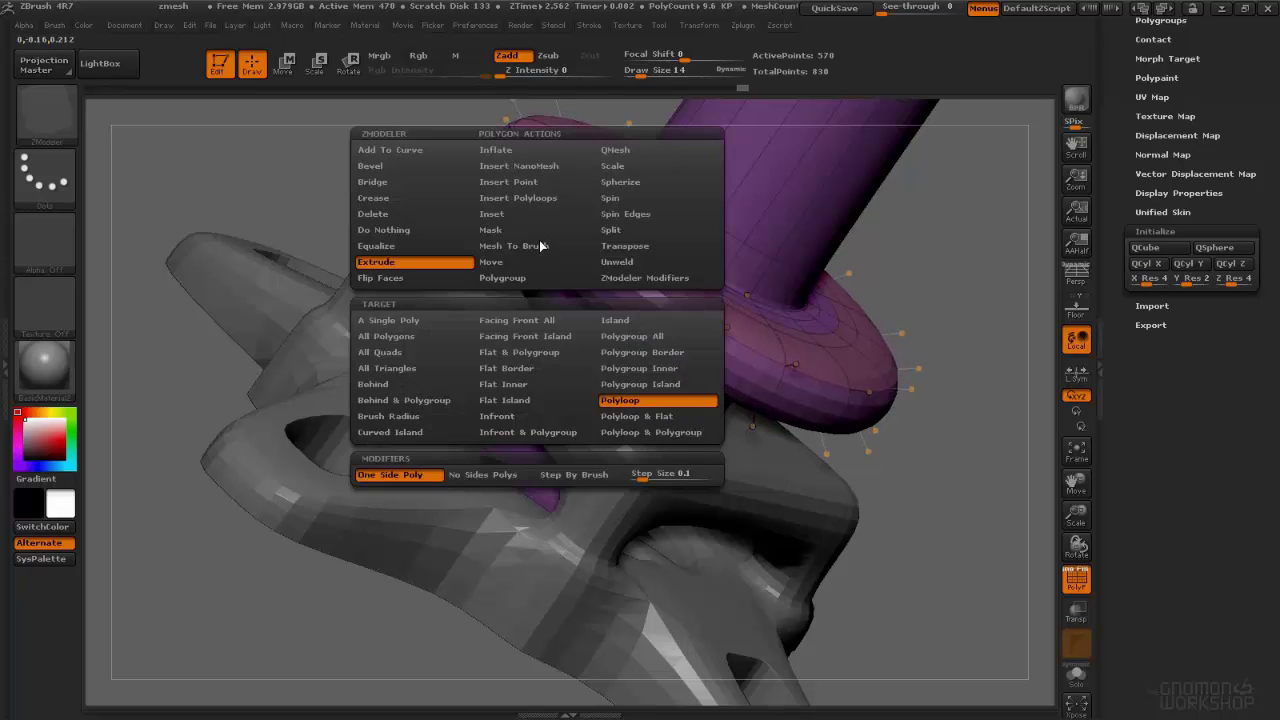
pyautogui.click(623, 247)
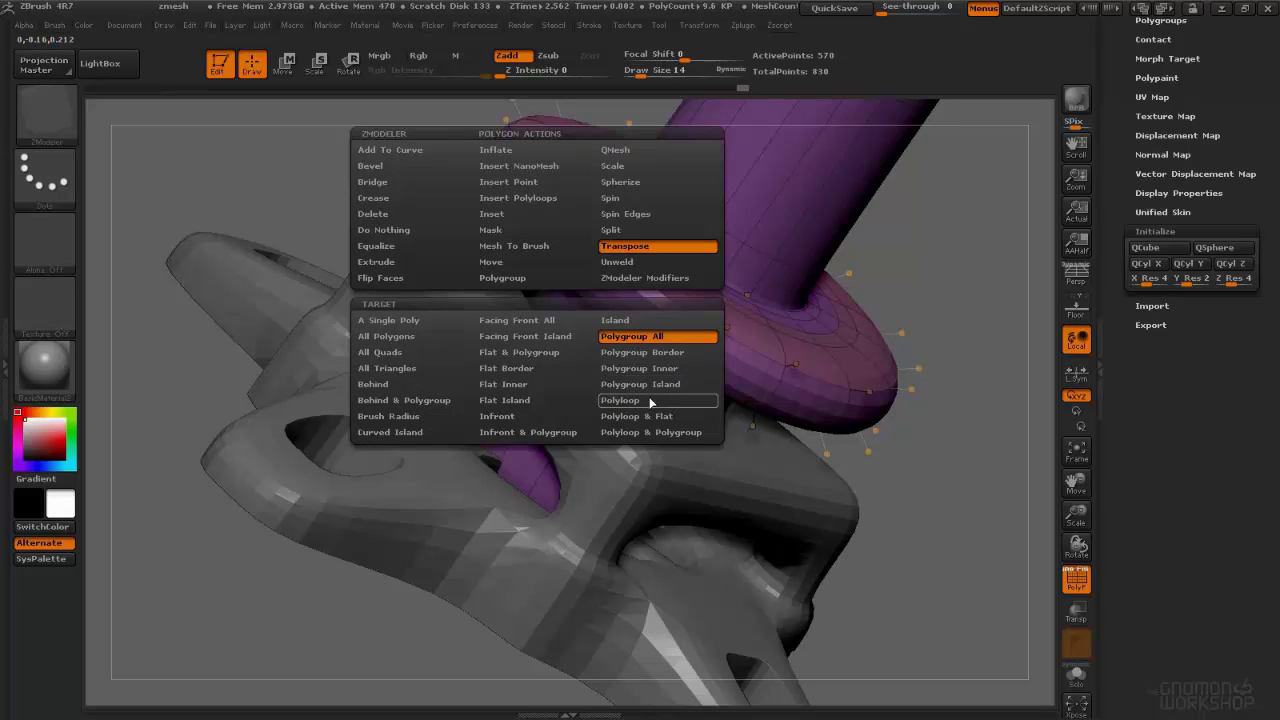
pyautogui.click(651, 401)
pyautogui.click(766, 449)
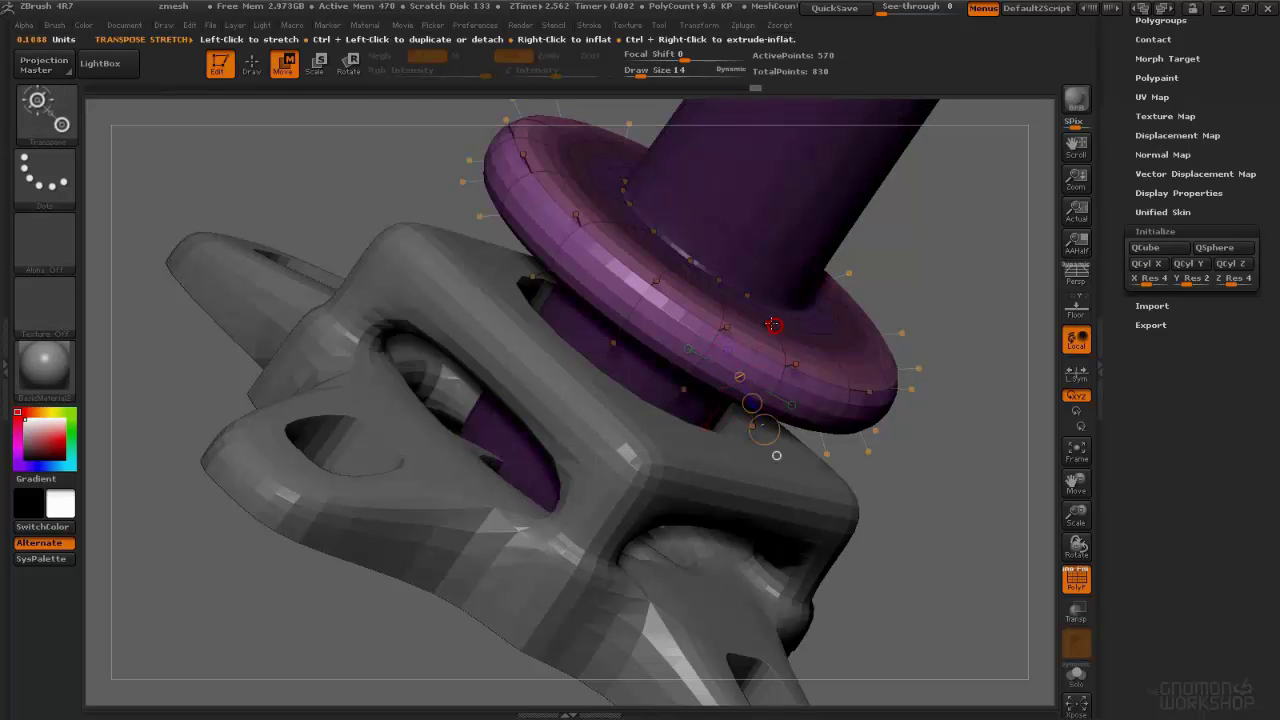
pyautogui.moveTo(773, 326); pyautogui.dragTo(762, 363)
pyautogui.press('q')
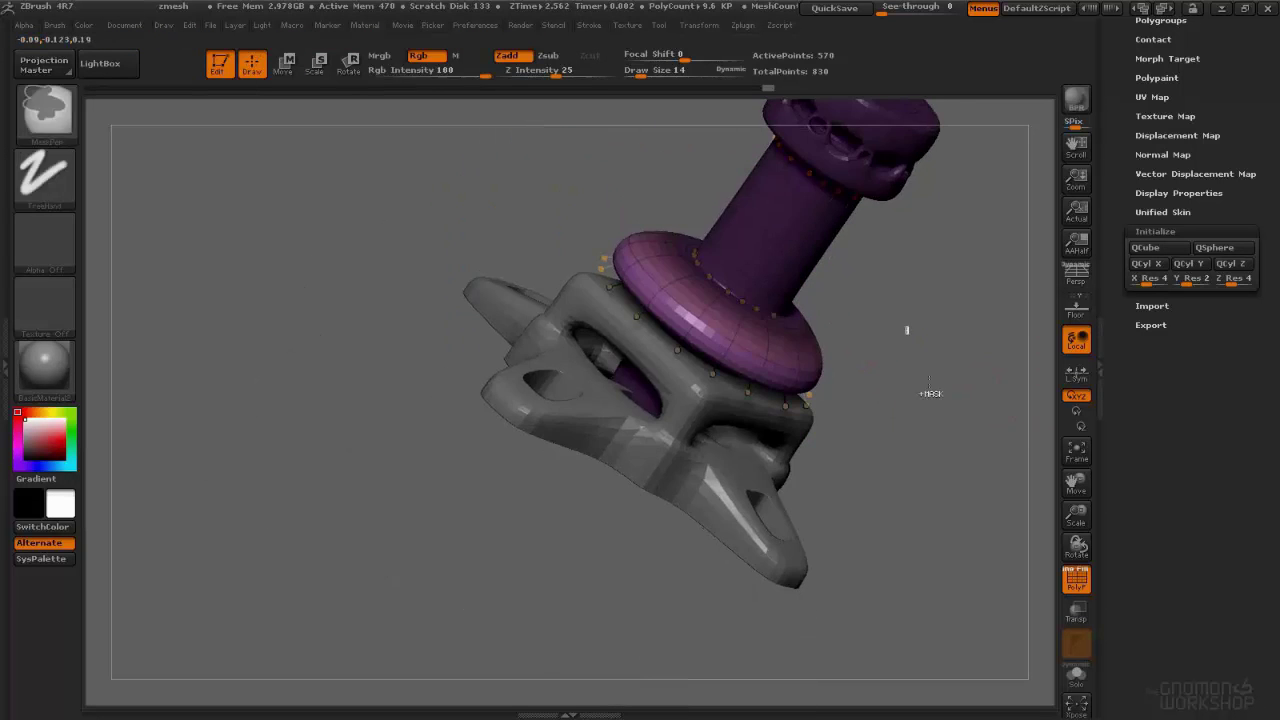
pyautogui.moveTo(900, 315); pyautogui.dragTo(754, 323)
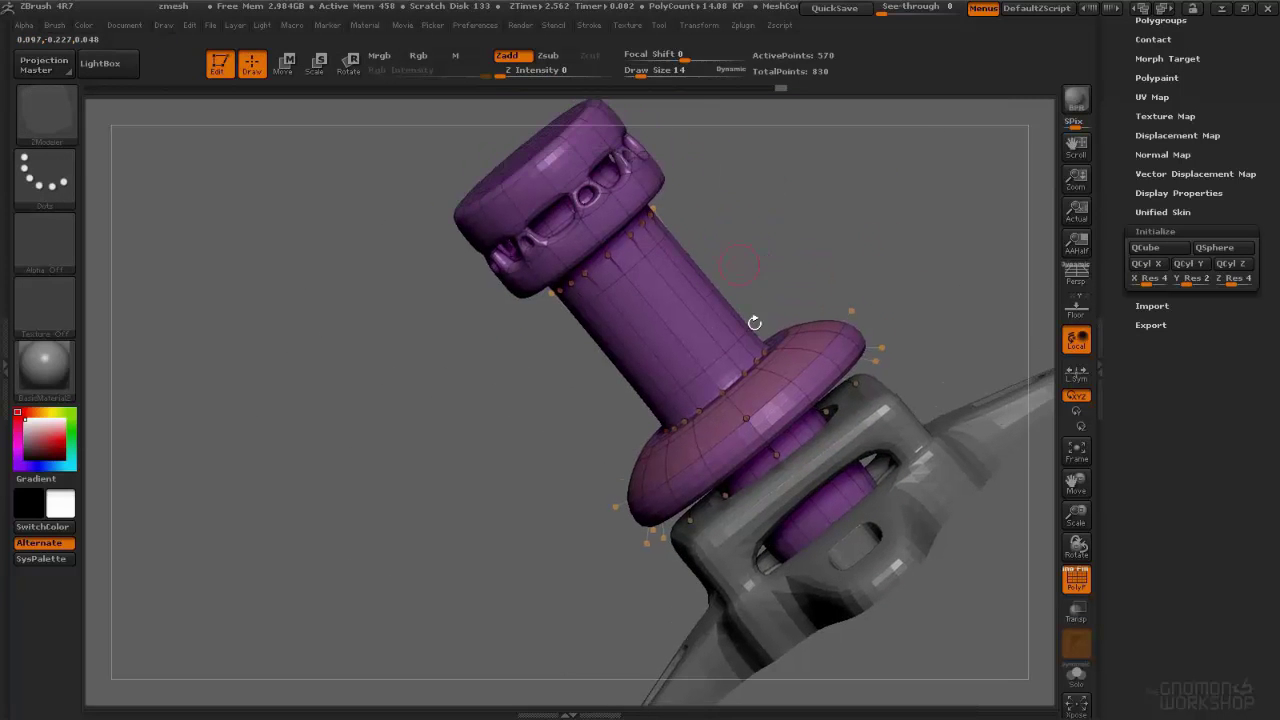
# Step: Delete a single polygon on the head's lower collar and another on the disc's upper face
pyautogui.moveTo(682, 180); pyautogui.dragTo(643, 300)
pyautogui.click(738, 406)
pyautogui.moveTo(739, 296)
pyautogui.mouseDown()
pyautogui.moveTo(686, 266)
pyautogui.moveTo(712, 348)
pyautogui.moveTo(699, 371)
pyautogui.mouseUp()
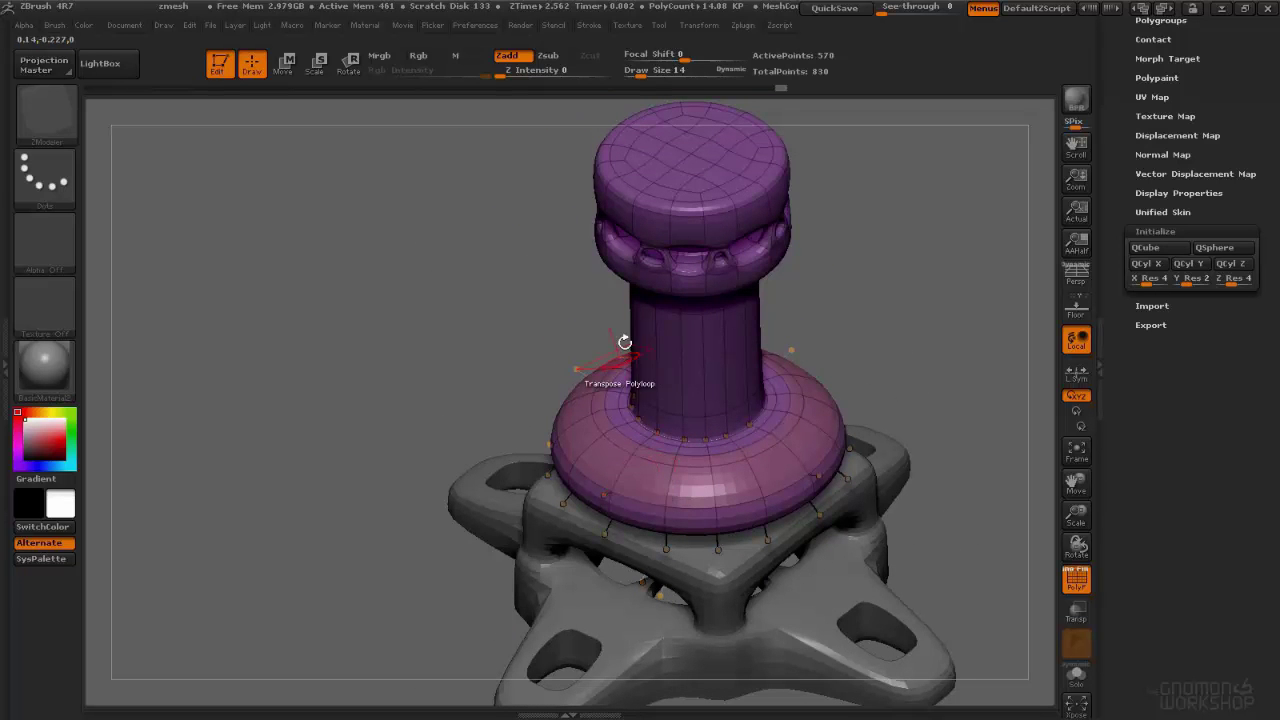
pyautogui.moveTo(648, 397); pyautogui.dragTo(745, 405, button='right')
pyautogui.moveTo(703, 412); pyautogui.dragTo(836, 341)
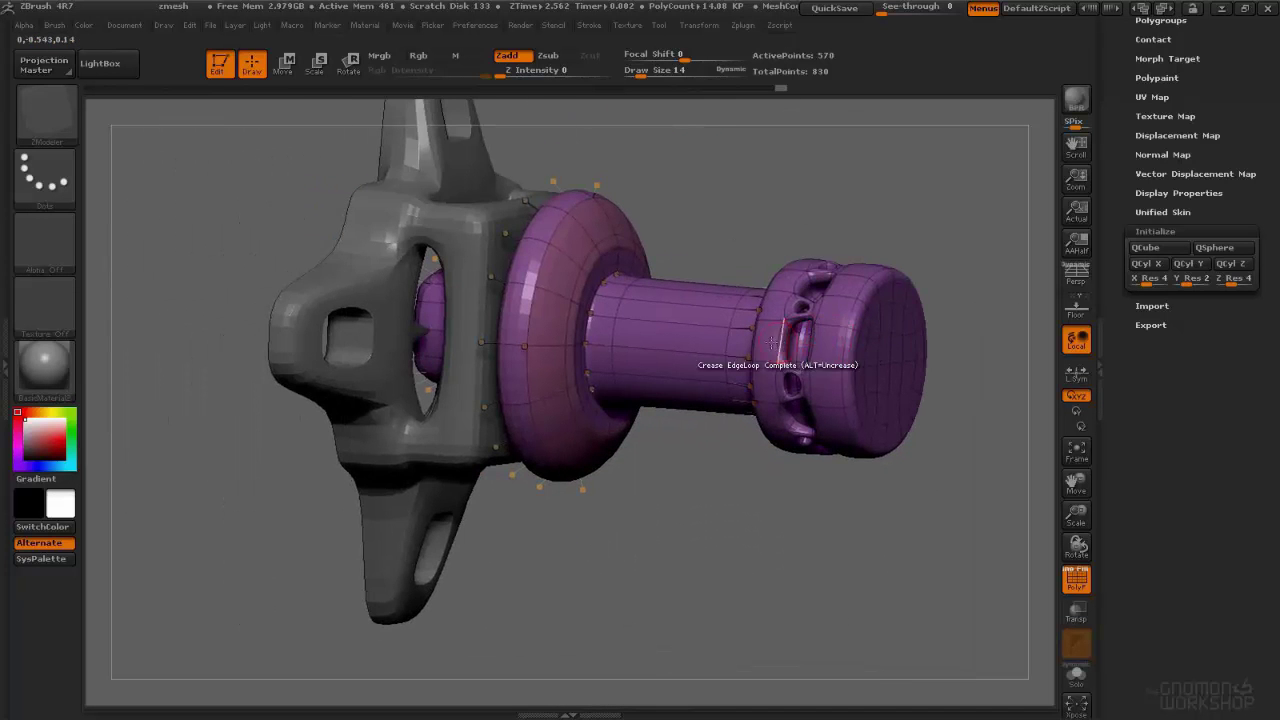
pyautogui.press('space')
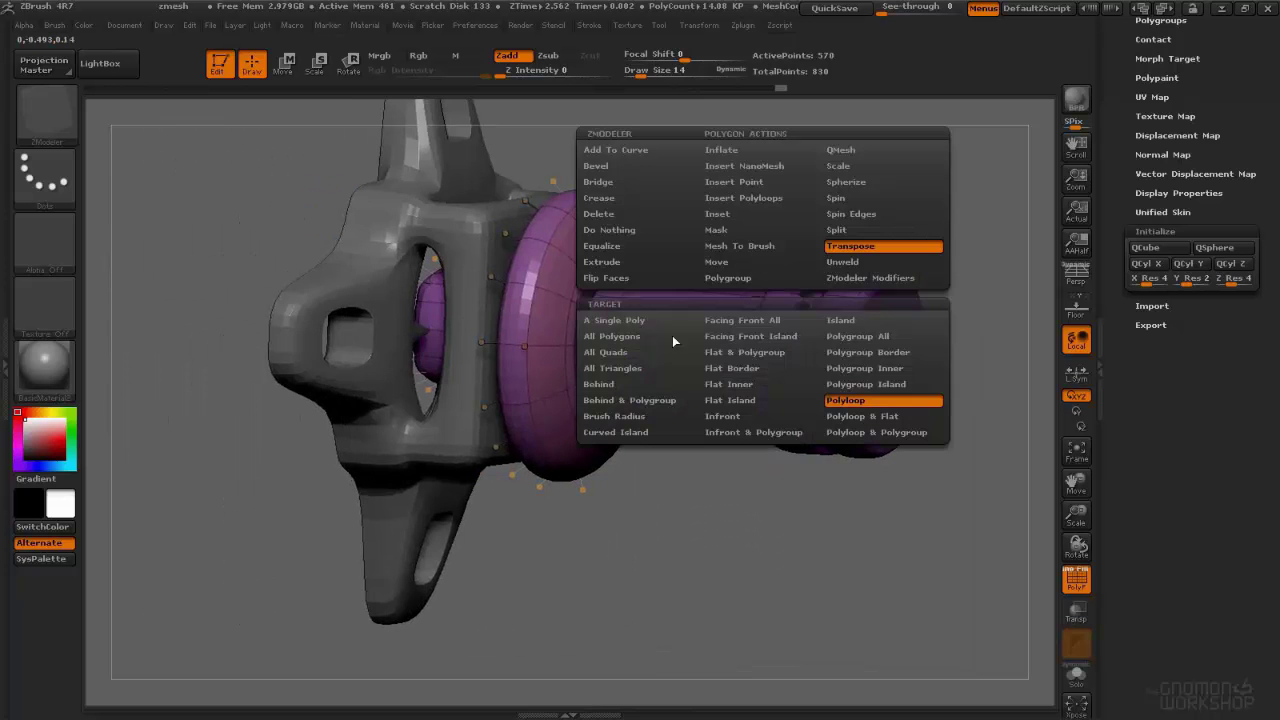
pyautogui.click(600, 213)
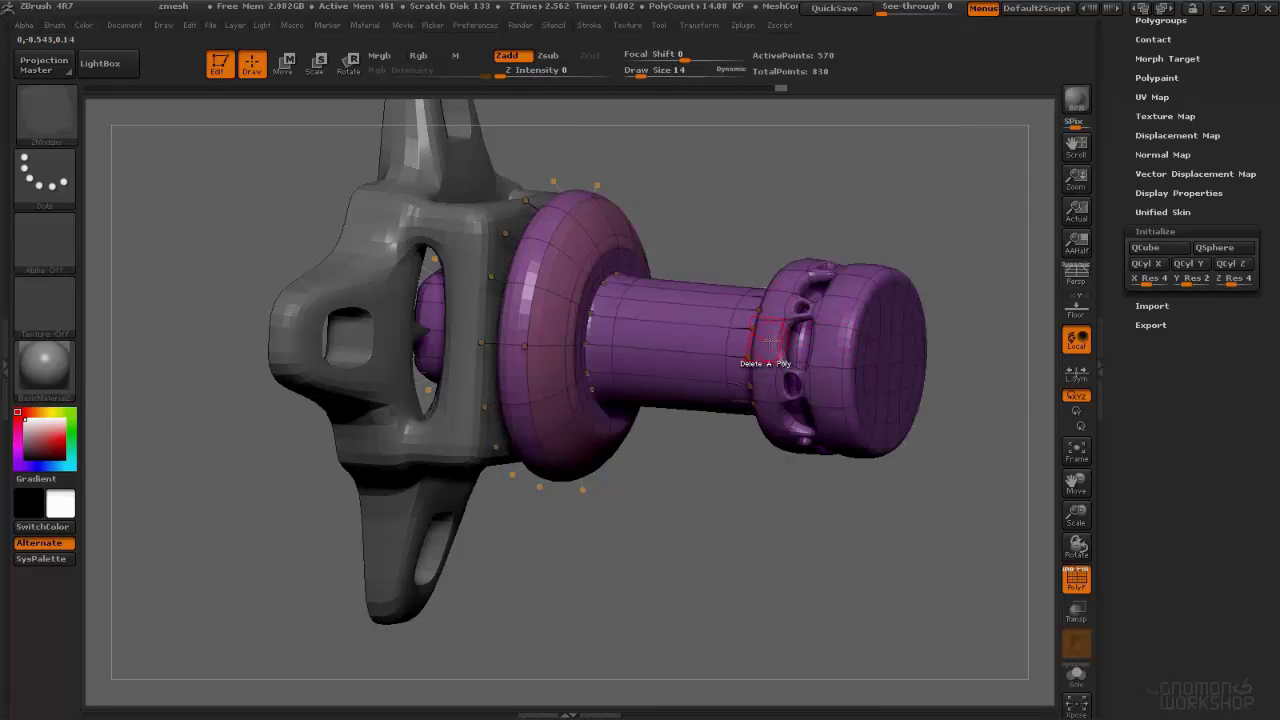
pyautogui.click(767, 382)
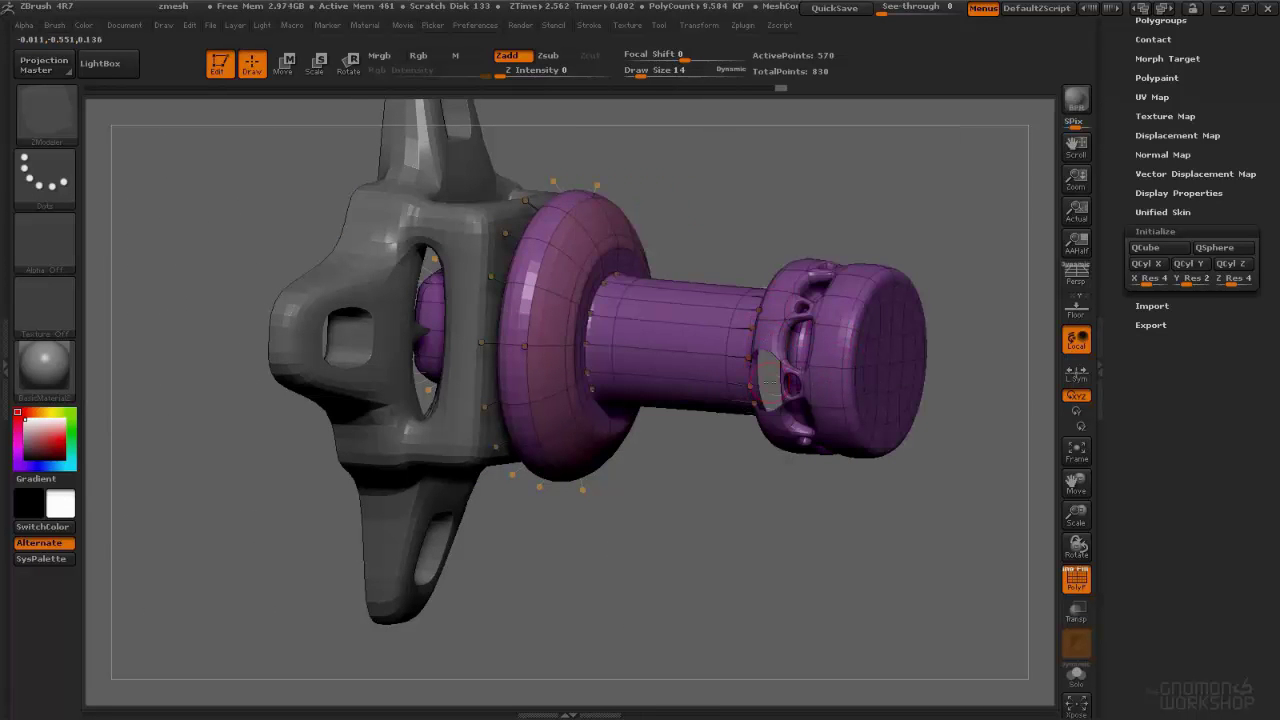
pyautogui.click(574, 239)
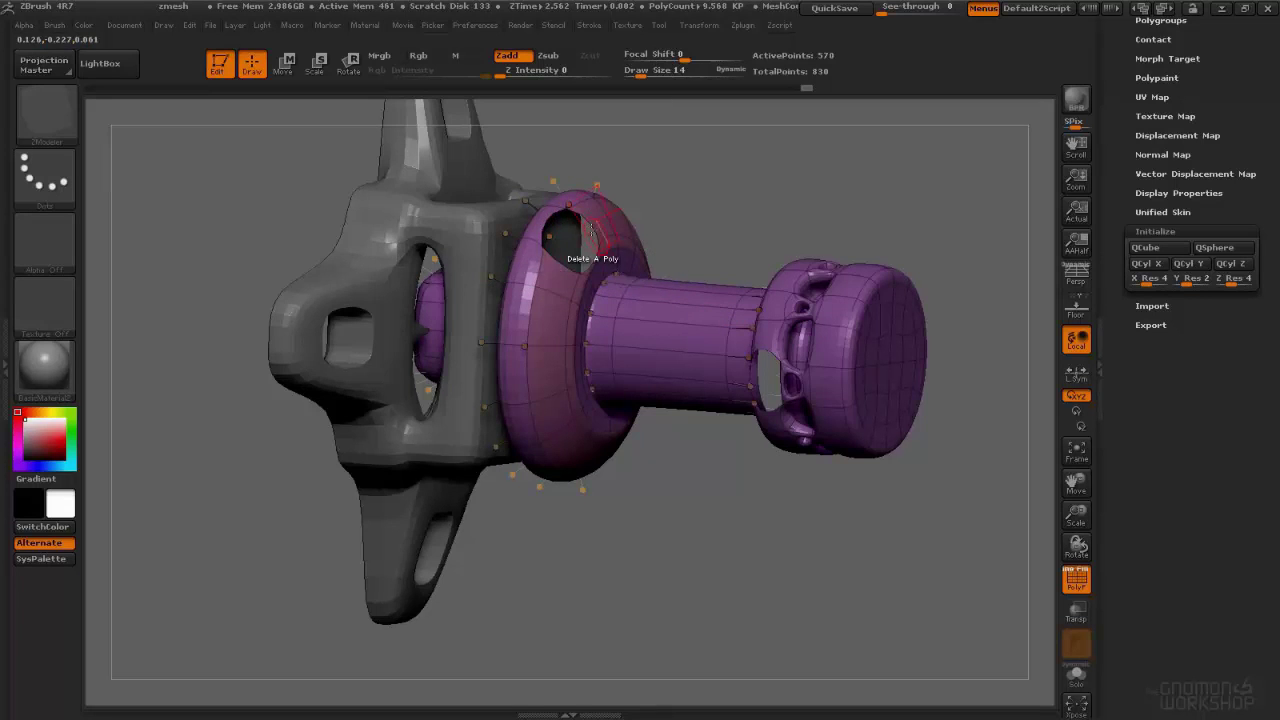
pyautogui.moveTo(537, 246)
pyautogui.mouseDown(button='right')
pyautogui.moveTo(469, 305)
pyautogui.moveTo(539, 252)
pyautogui.mouseUp(button='right')
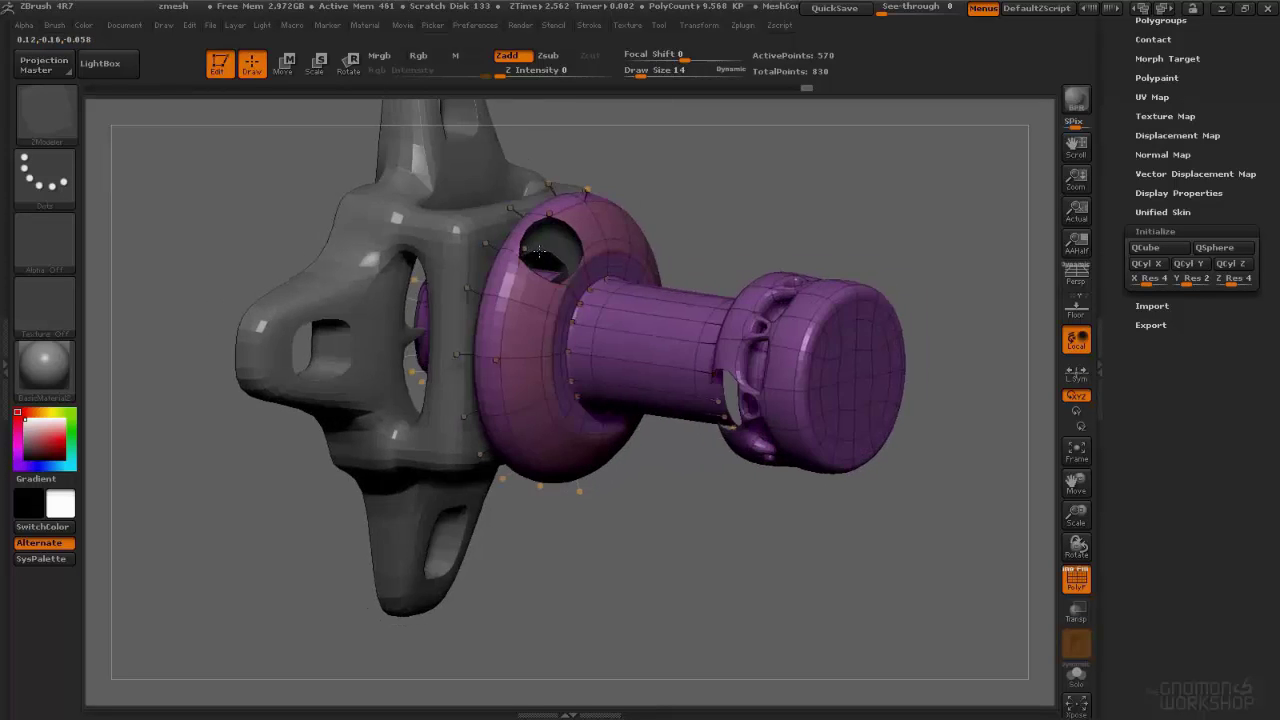
# Step: With smoothing off, bridge the disc and collar openings using the Two Holes target to form a curved handle, and preview it smoothed
pyautogui.hotkey('shift', 'd')
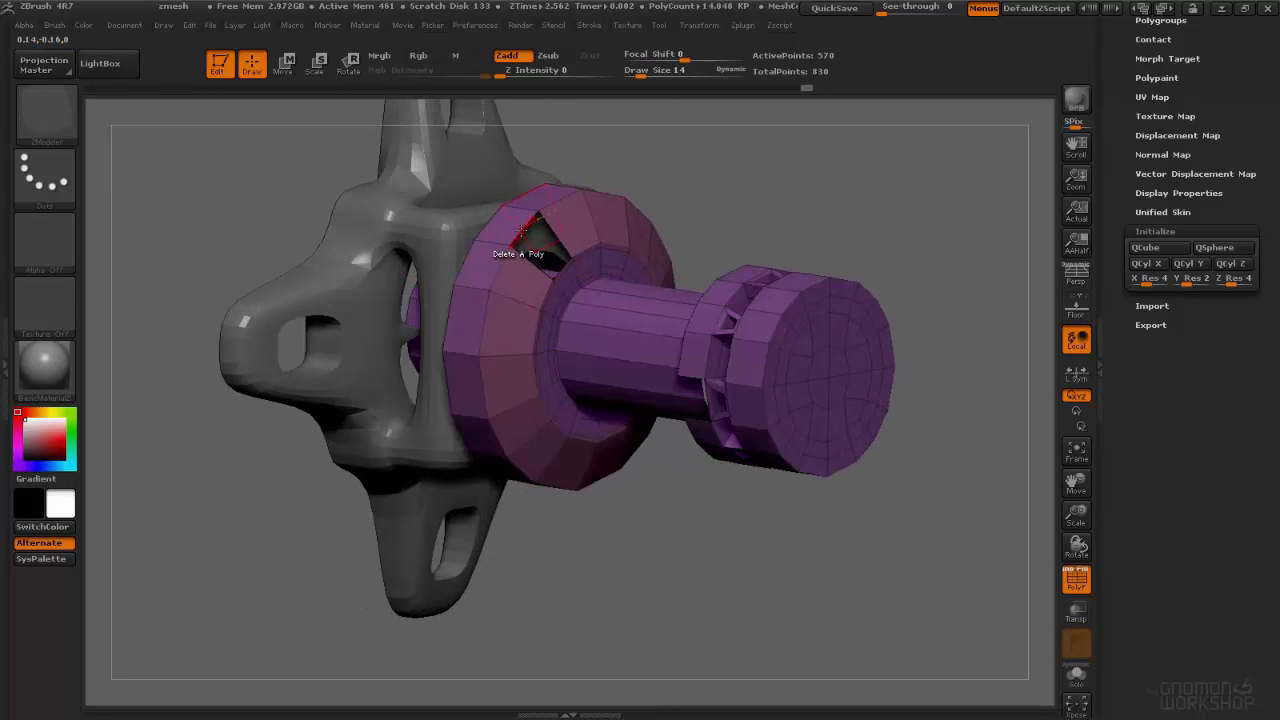
pyautogui.press('space')
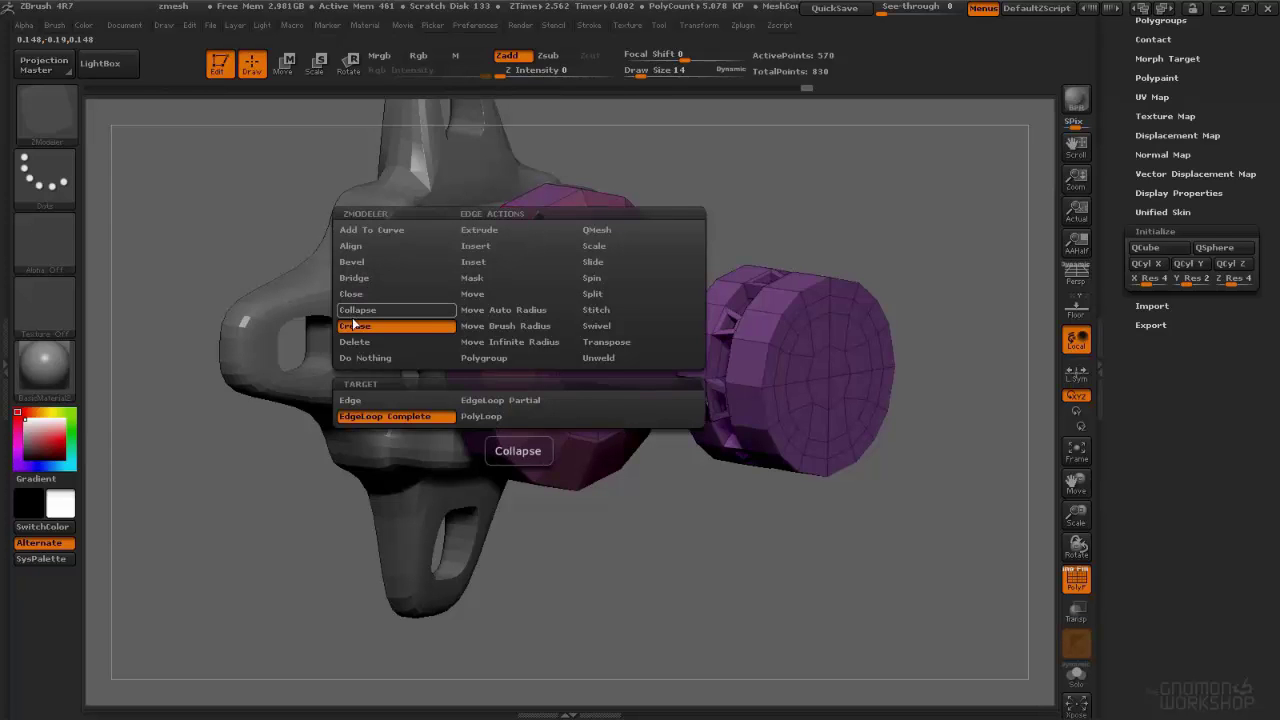
pyautogui.click(356, 279)
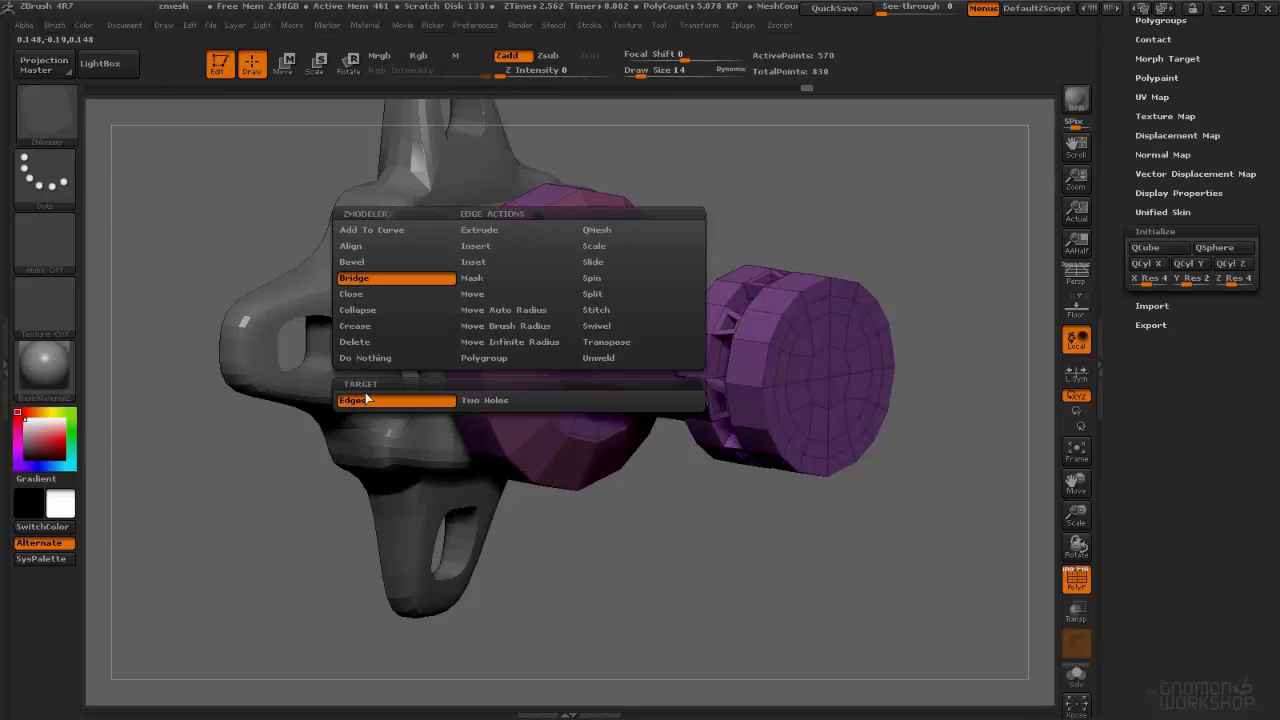
pyautogui.click(483, 401)
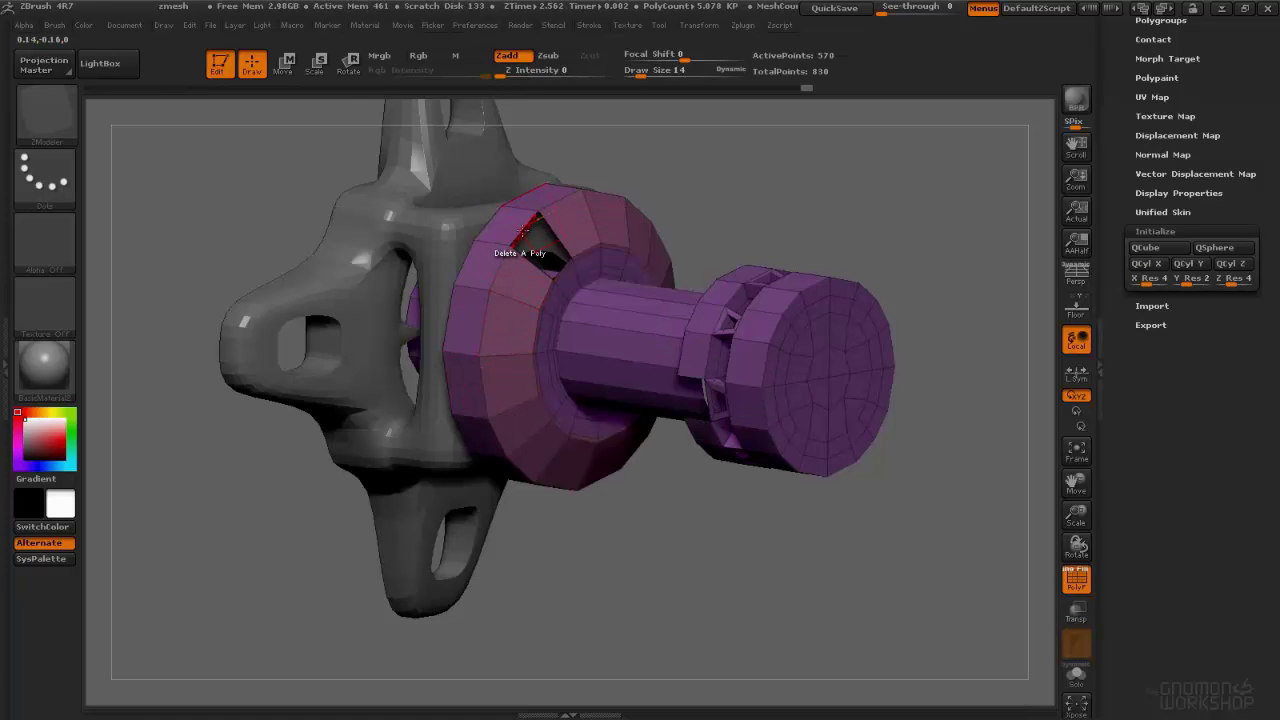
pyautogui.click(520, 228)
pyautogui.moveTo(692, 222); pyautogui.dragTo(762, 294)
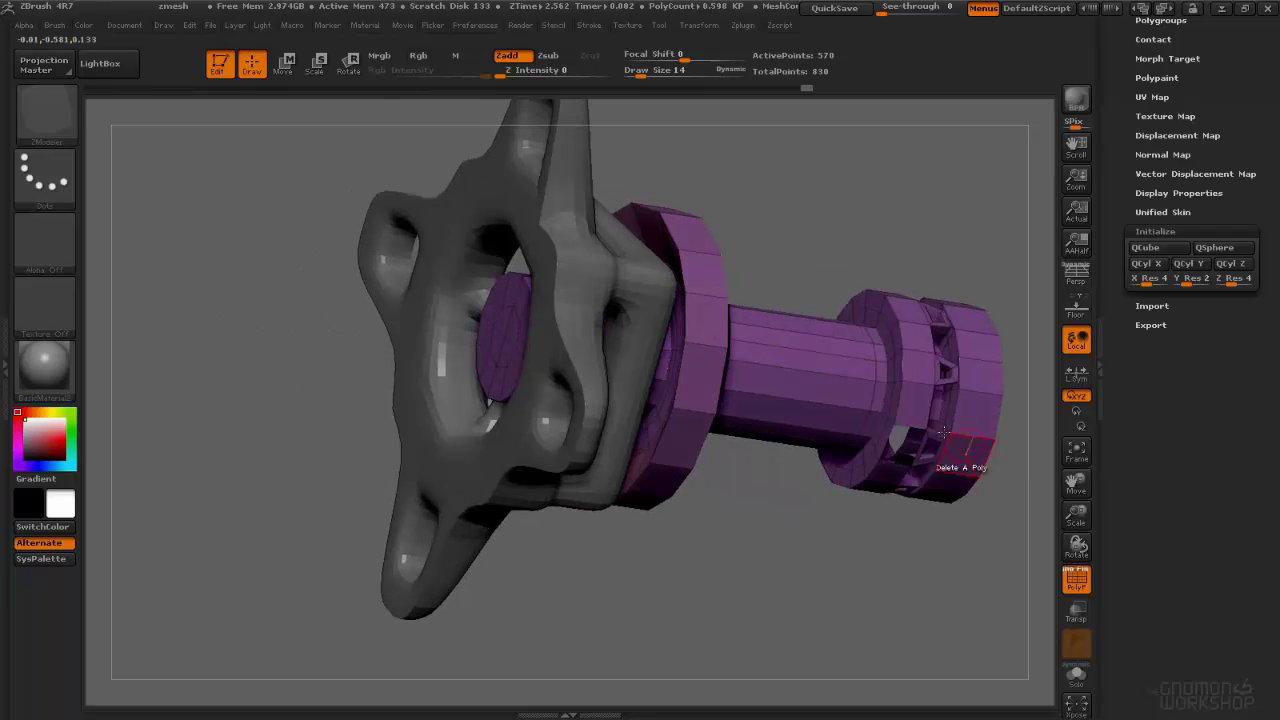
pyautogui.click(921, 428)
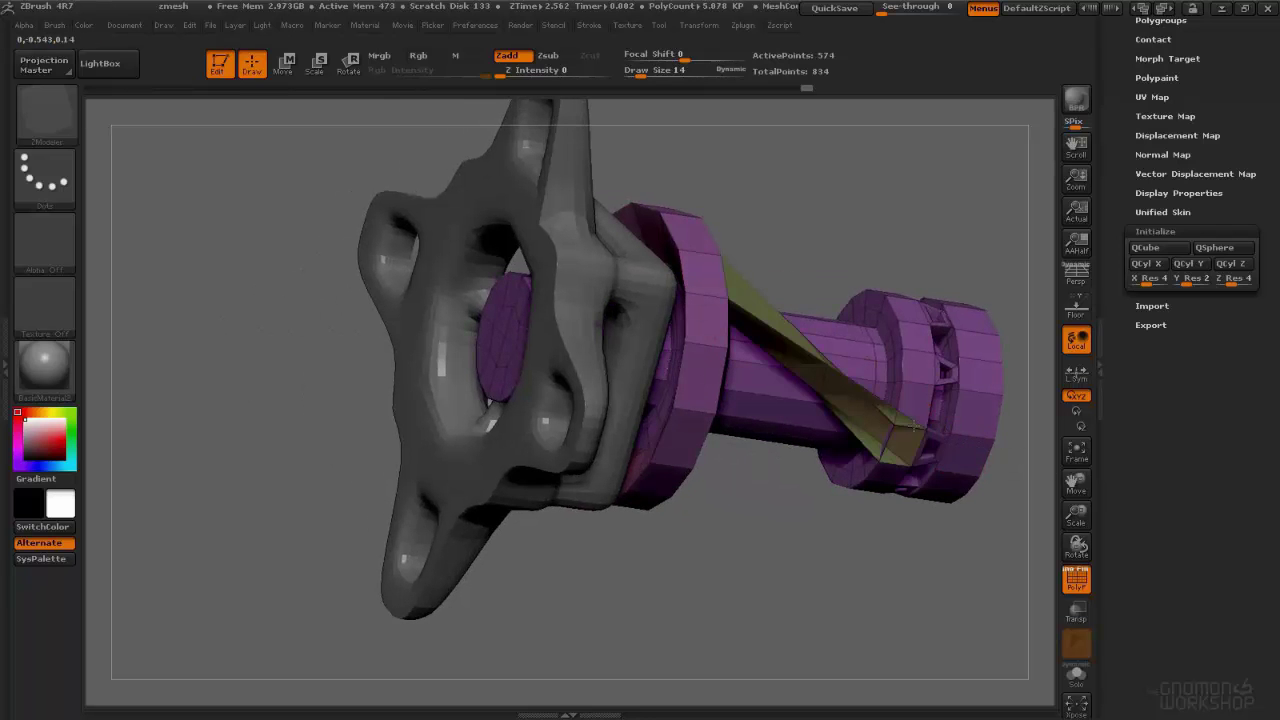
pyautogui.moveTo(915, 426); pyautogui.dragTo(924, 426)
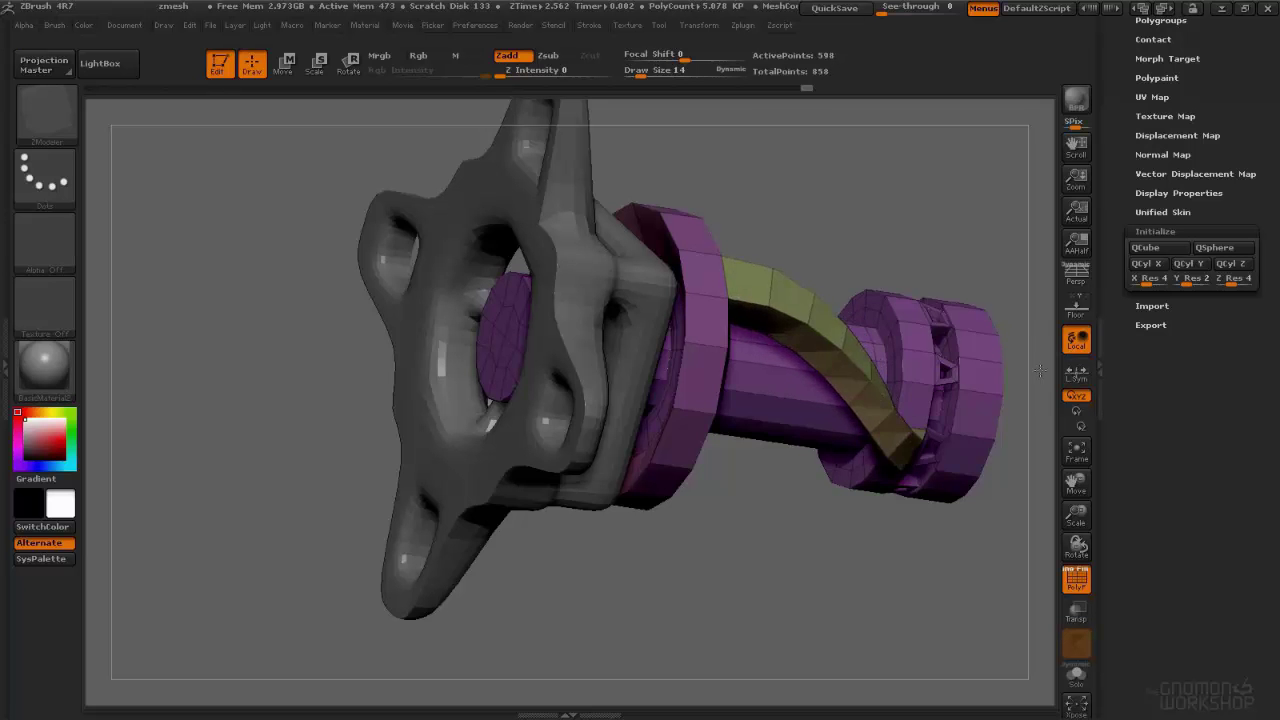
pyautogui.moveTo(935, 362); pyautogui.dragTo(655, 280)
pyautogui.press('d')
pyautogui.moveTo(750, 310); pyautogui.dragTo(703, 443)
# Step: Delete a single polygon on the disc and one on the collar at the opposite side from the handle
pyautogui.press('space')
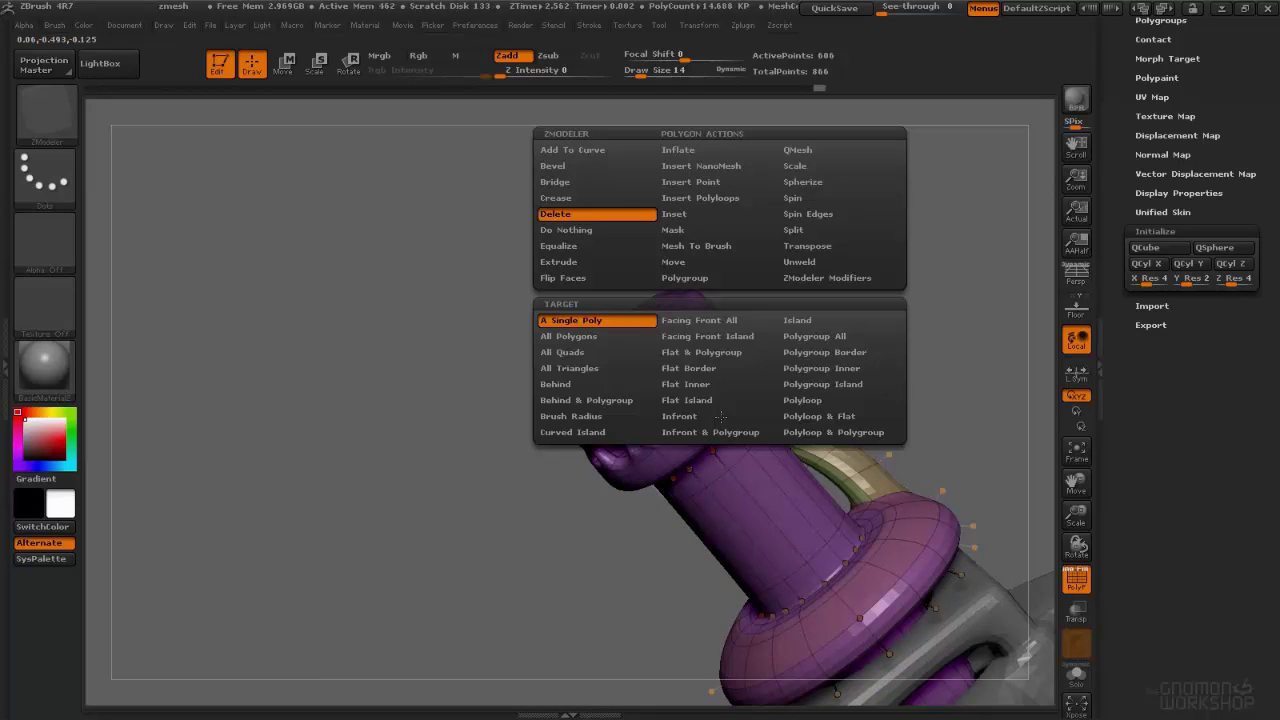
pyautogui.moveTo(720, 412); pyautogui.dragTo(650, 498, button='right')
pyautogui.click(686, 522)
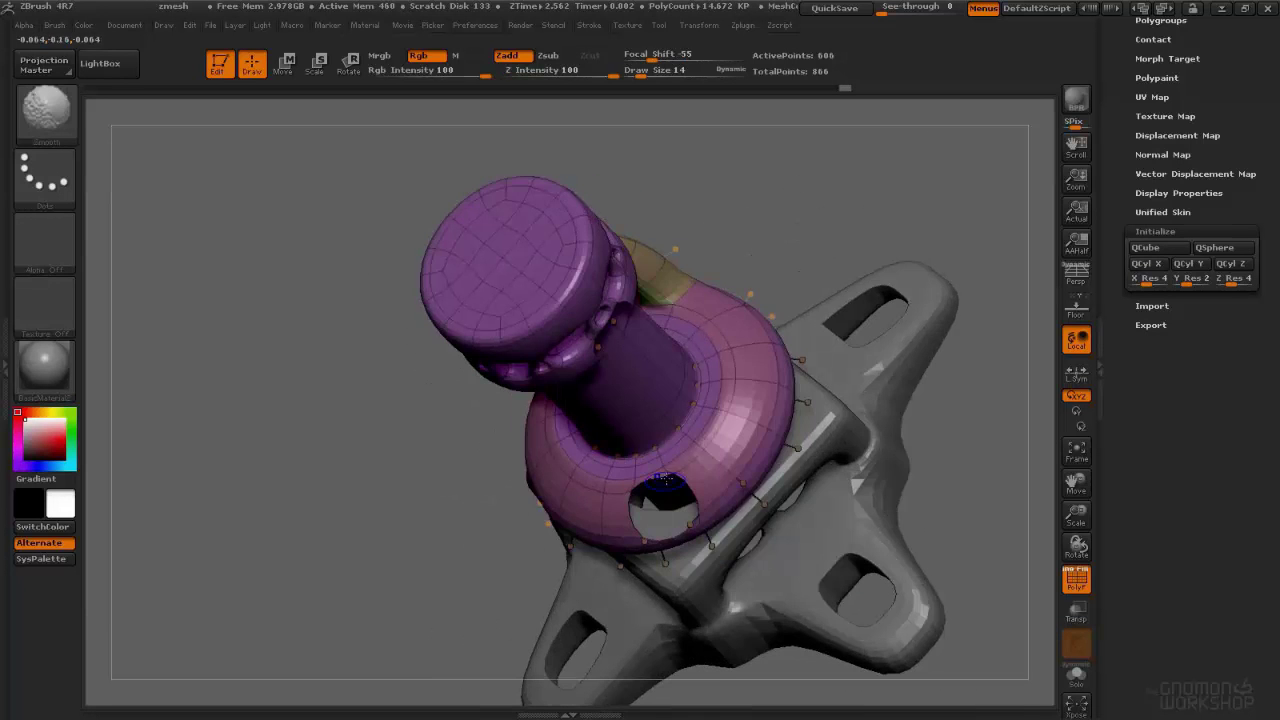
# Step: Turn off smoothing and bridge the new disc and collar holes with the Arcs curve option to form a second handle
pyautogui.hotkey('shift', 'd')
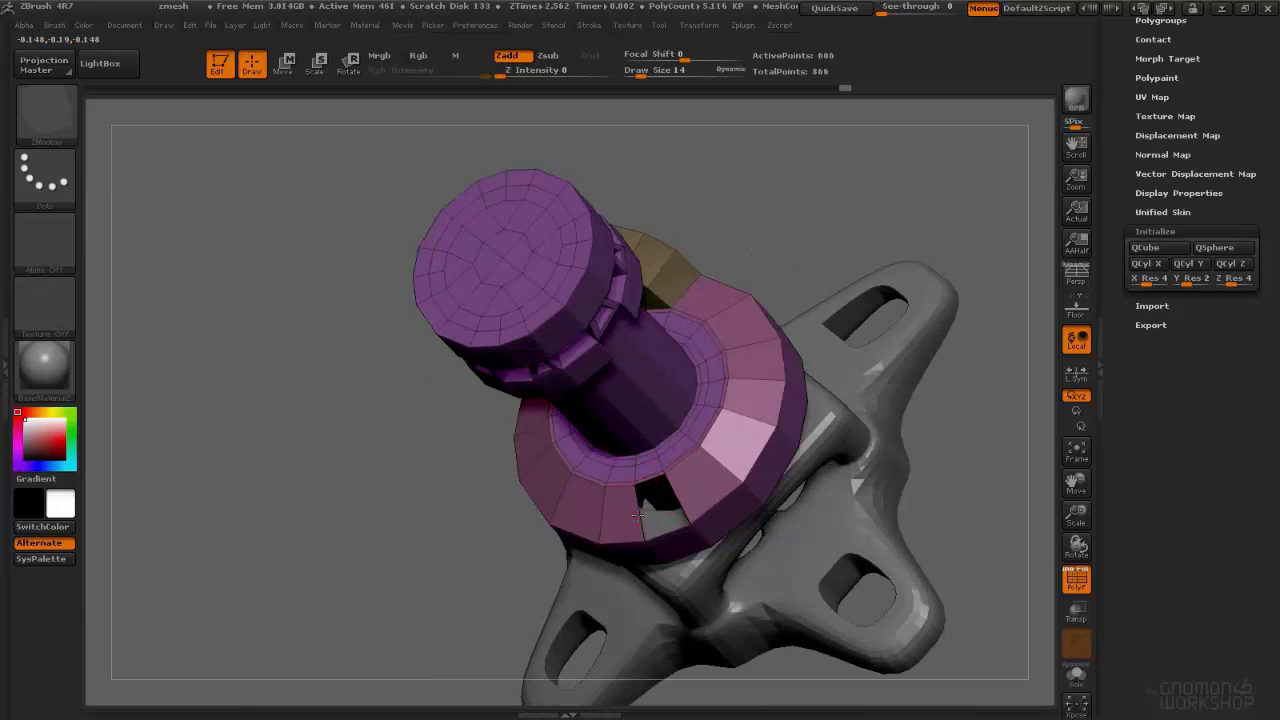
pyautogui.moveTo(637, 447); pyautogui.dragTo(560, 300, button='right')
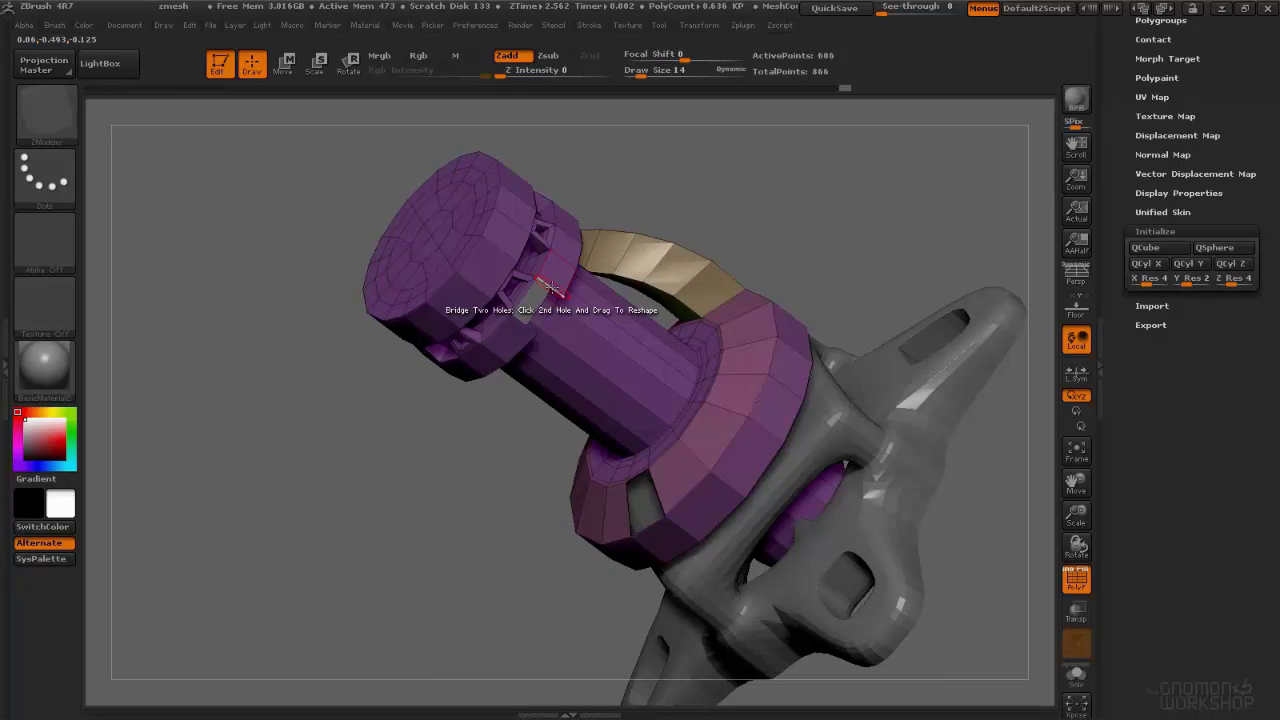
pyautogui.press('space')
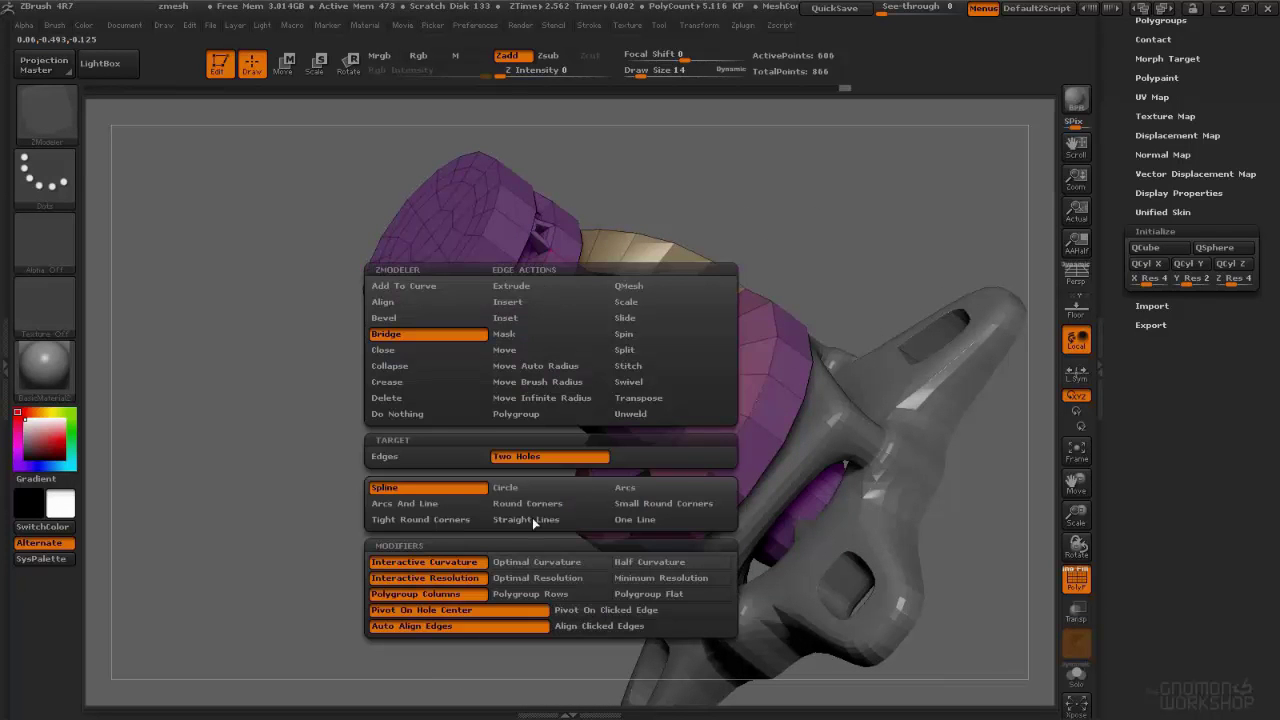
pyautogui.click(633, 493)
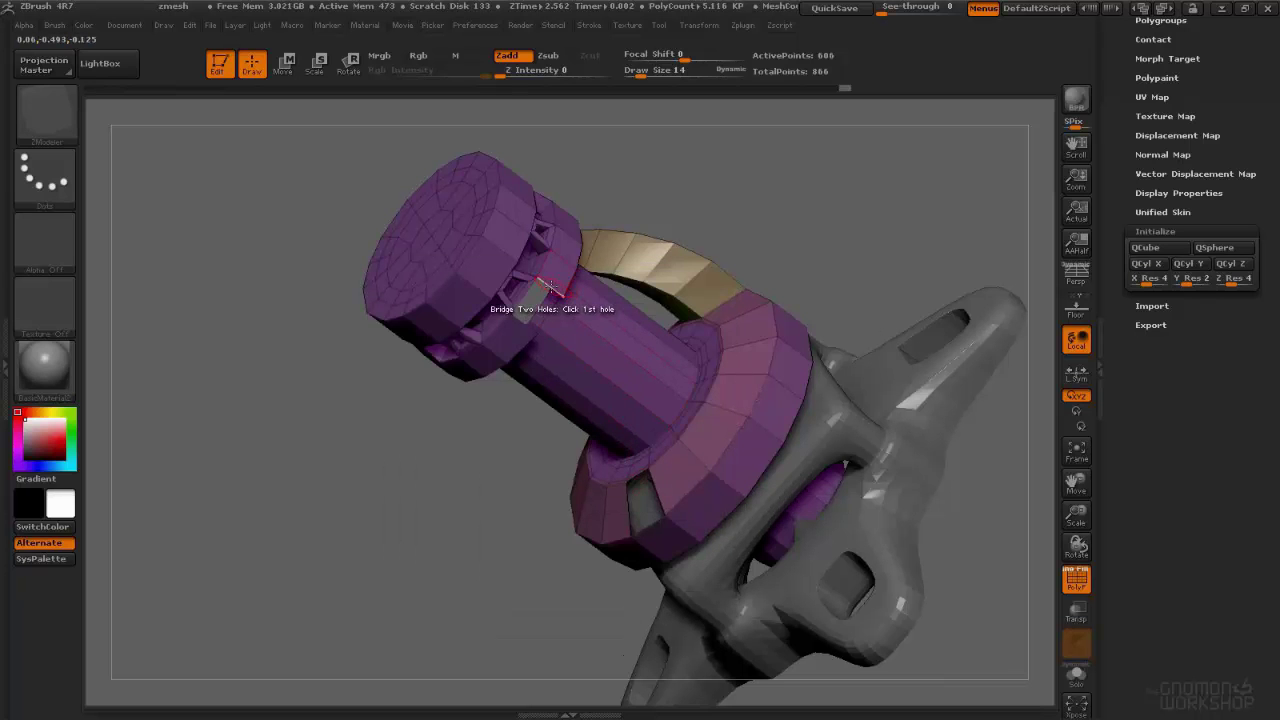
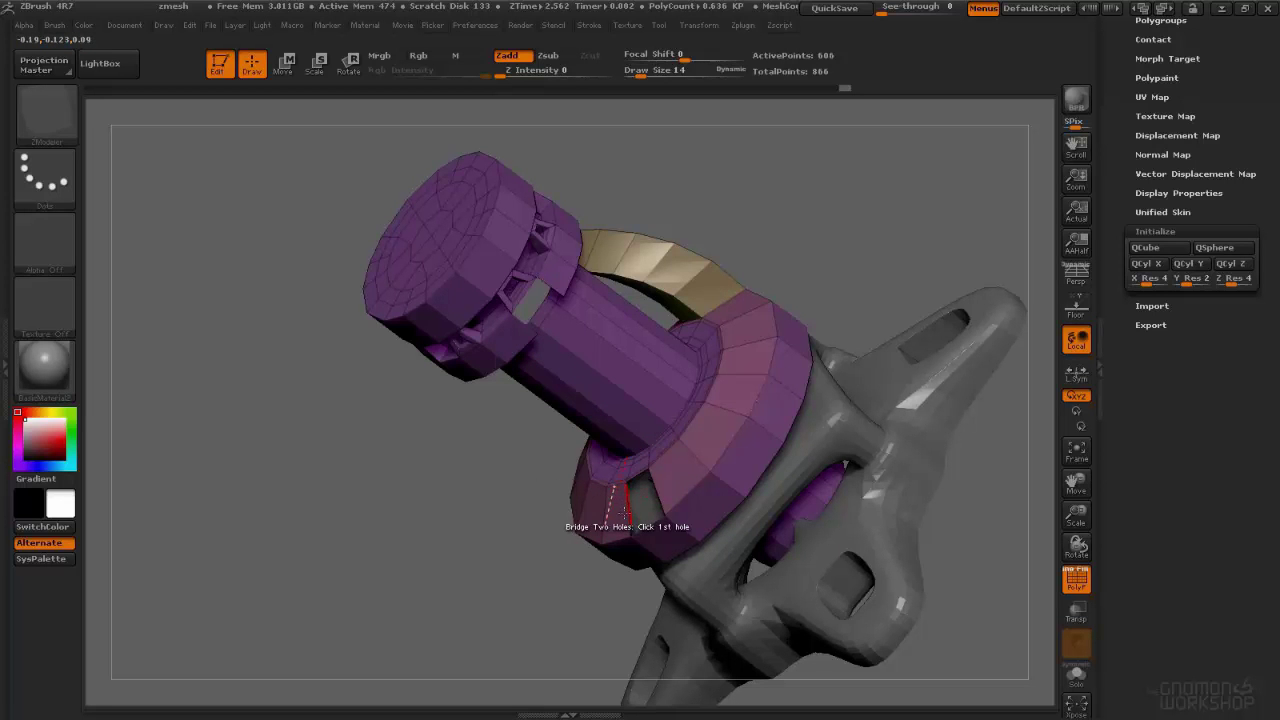
pyautogui.click(647, 527)
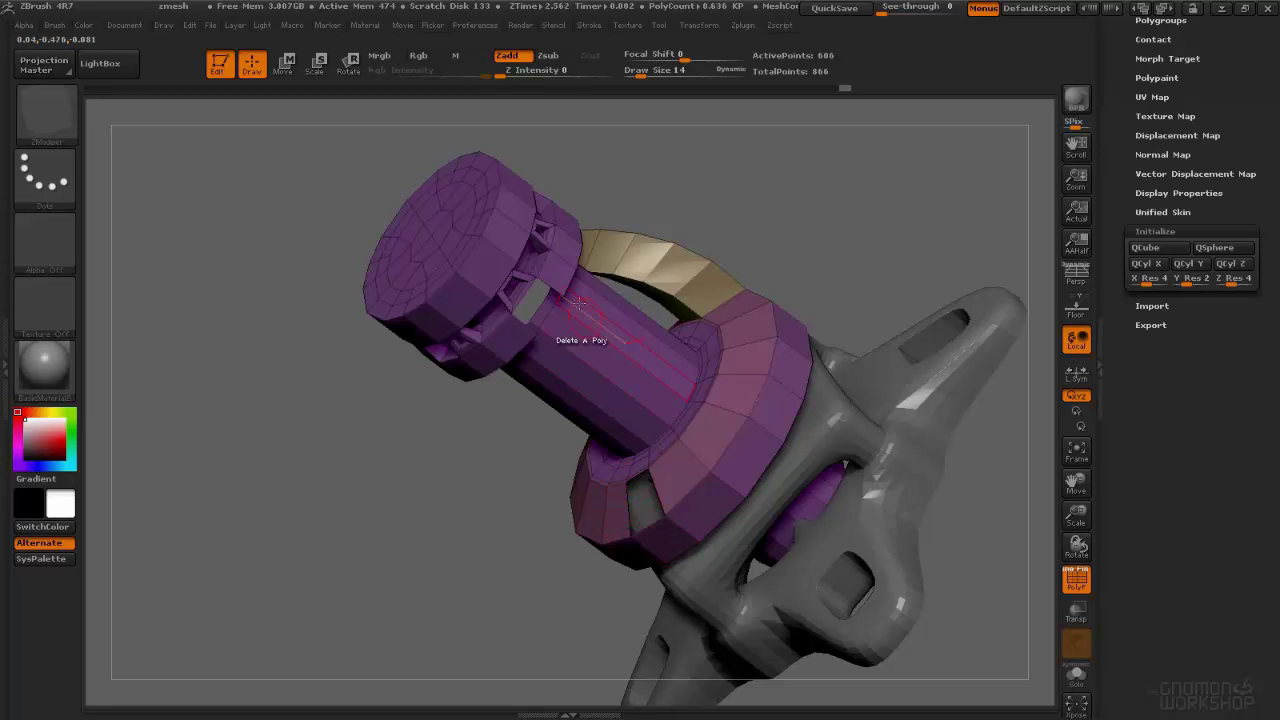
pyautogui.click(553, 287)
pyautogui.moveTo(555, 254); pyautogui.dragTo(562, 226)
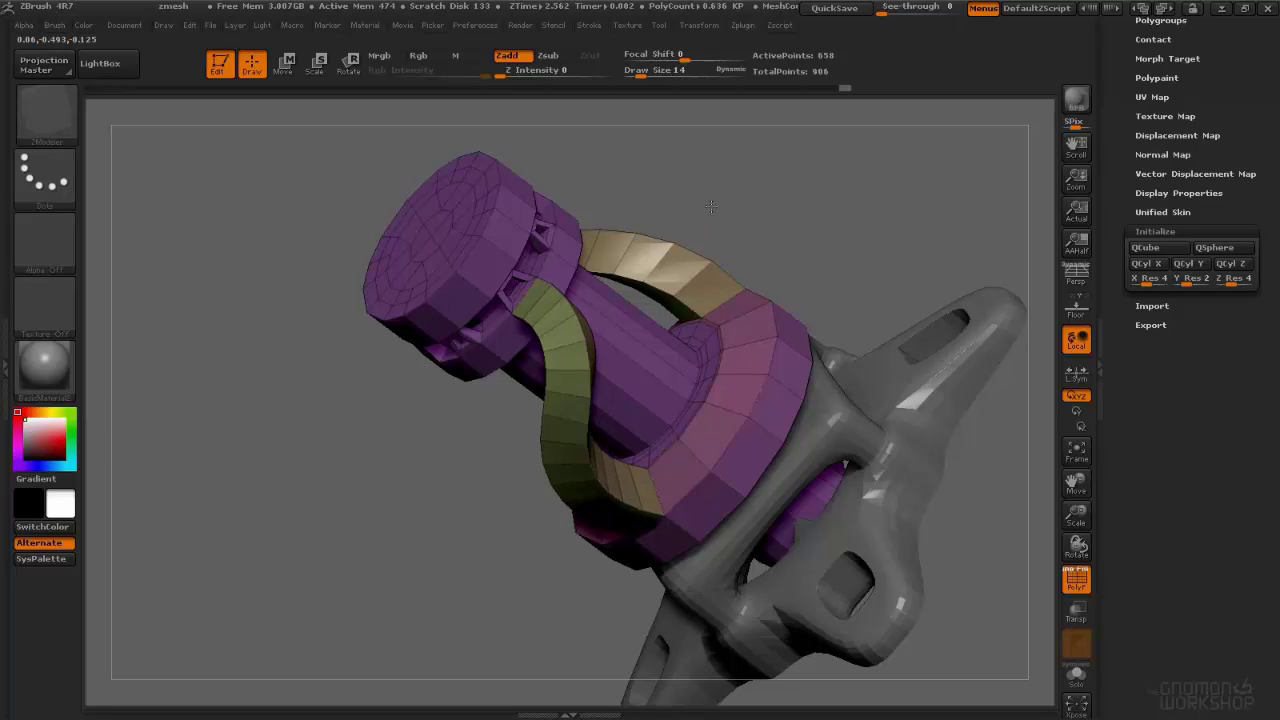
pyautogui.moveTo(660, 377); pyautogui.dragTo(597, 511, button='right')
pyautogui.moveTo(597, 511); pyautogui.dragTo(692, 365)
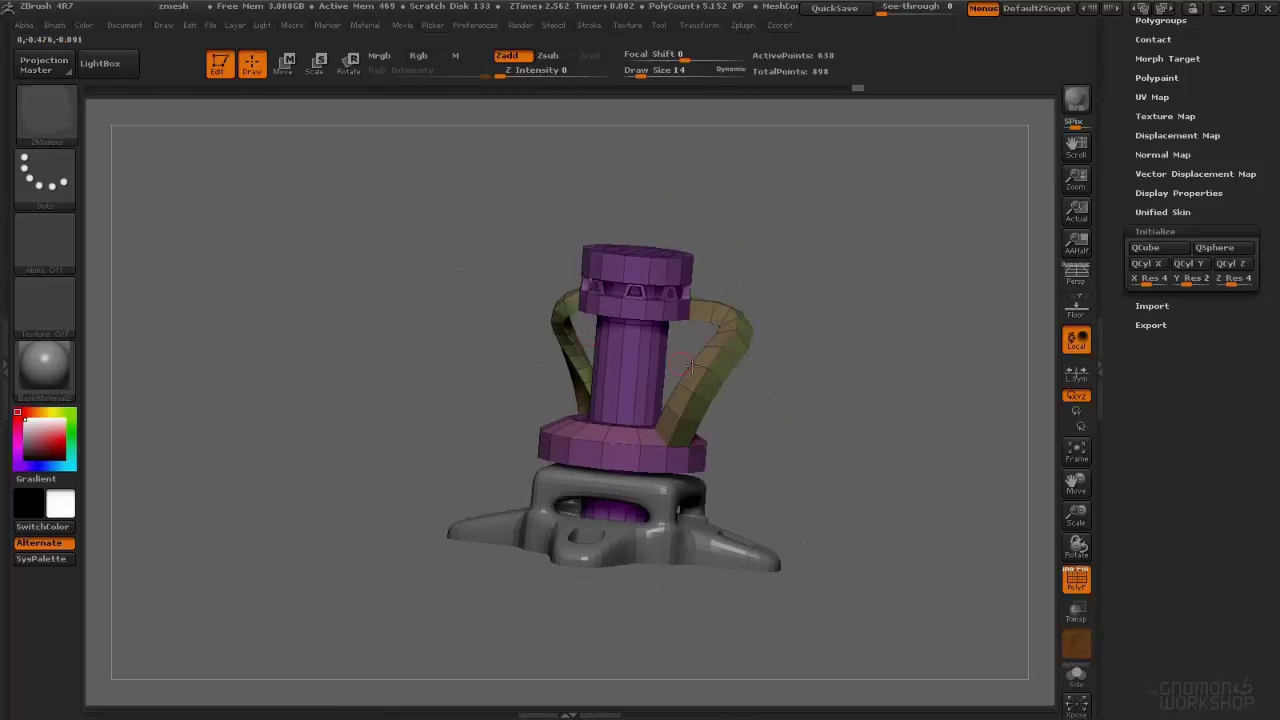
# Step: Undo the last bridge and try bridging the same disc and collar holes again with many more segments
pyautogui.hotkey('ctrl', 'z')
pyautogui.keyDown('alt'); pyautogui.moveTo(711, 348); pyautogui.dragTo(677, 396, button='right'); pyautogui.keyUp('alt')
pyautogui.hotkey('shift', 'd')
pyautogui.click(673, 408)
pyautogui.keyDown('alt'); pyautogui.moveTo(708, 228); pyautogui.dragTo(657, 336, button='right'); pyautogui.keyUp('alt')
pyautogui.click(724, 324)
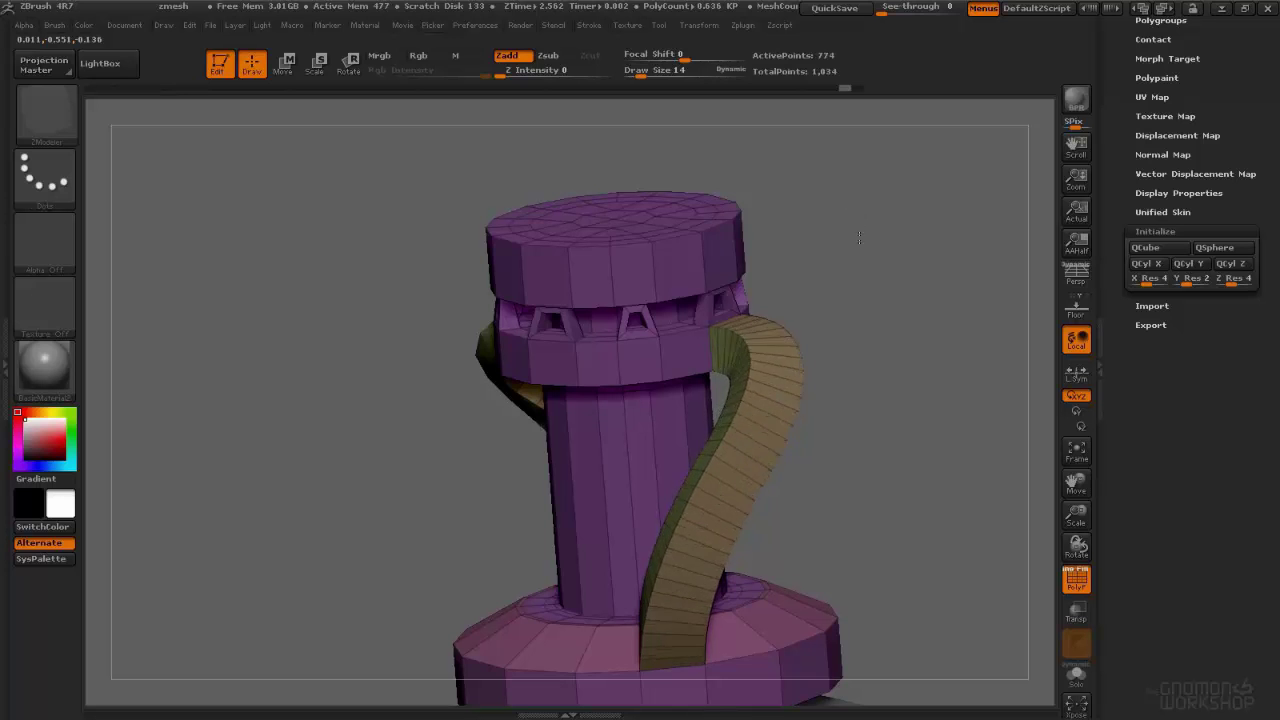
pyautogui.moveTo(846, 304); pyautogui.dragTo(651, 388)
# Step: Delete one polygon on the disc's inner top ring beside the shaft and one on the collar's underside
pyautogui.keyDown('shift'); pyautogui.moveTo(652, 386); pyautogui.dragTo(641, 322, button='right'); pyautogui.keyUp('shift')
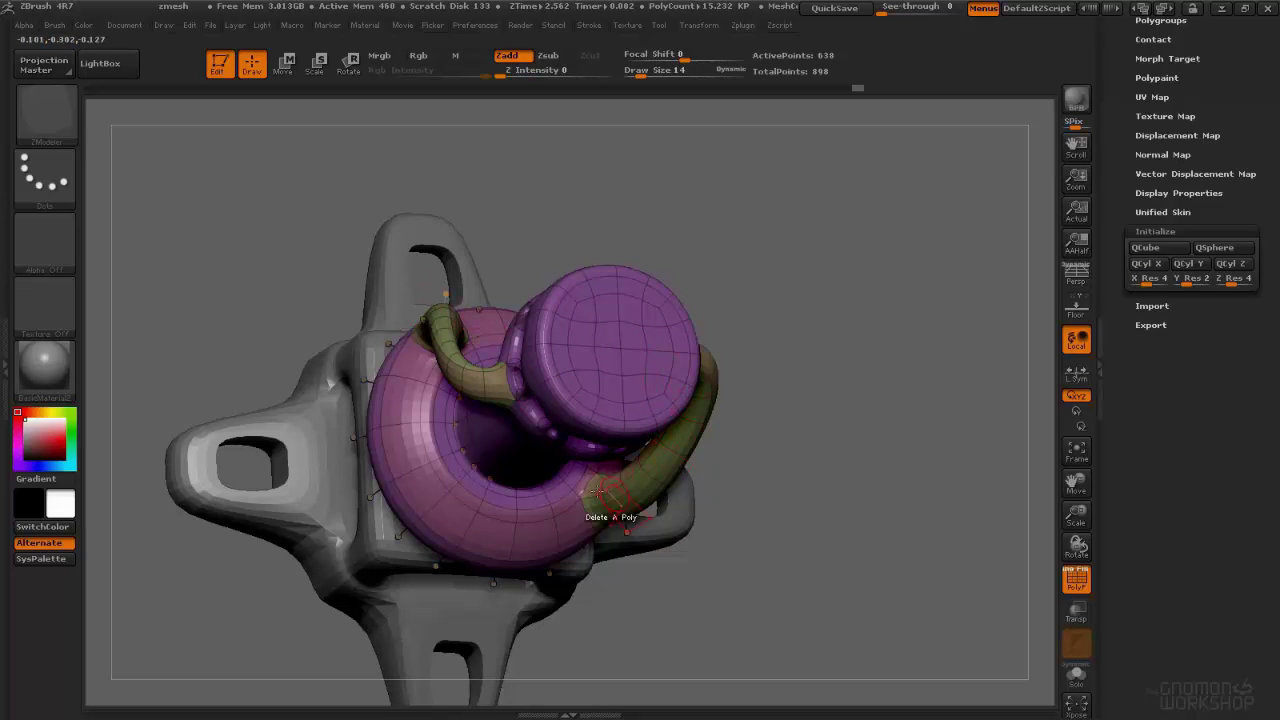
pyautogui.moveTo(607, 494); pyautogui.dragTo(610, 502, button='right')
pyautogui.moveTo(588, 376); pyautogui.dragTo(540, 418)
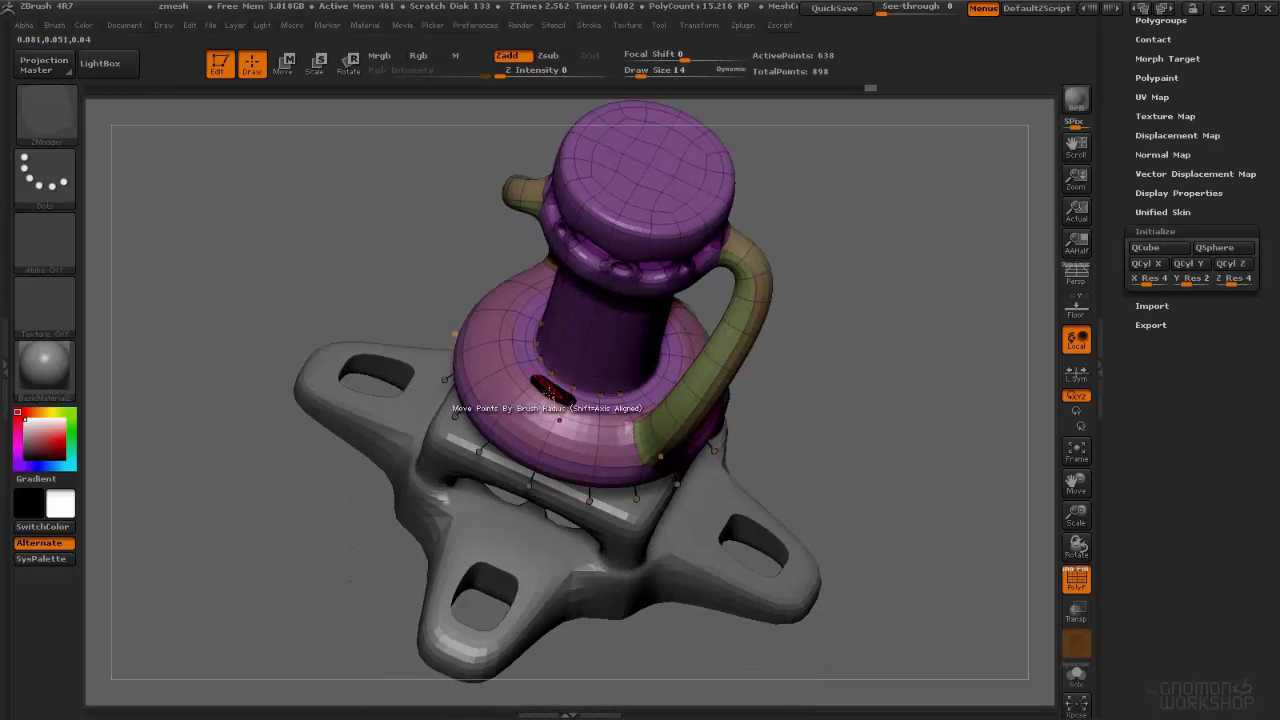
pyautogui.hotkey('shift', 'd')
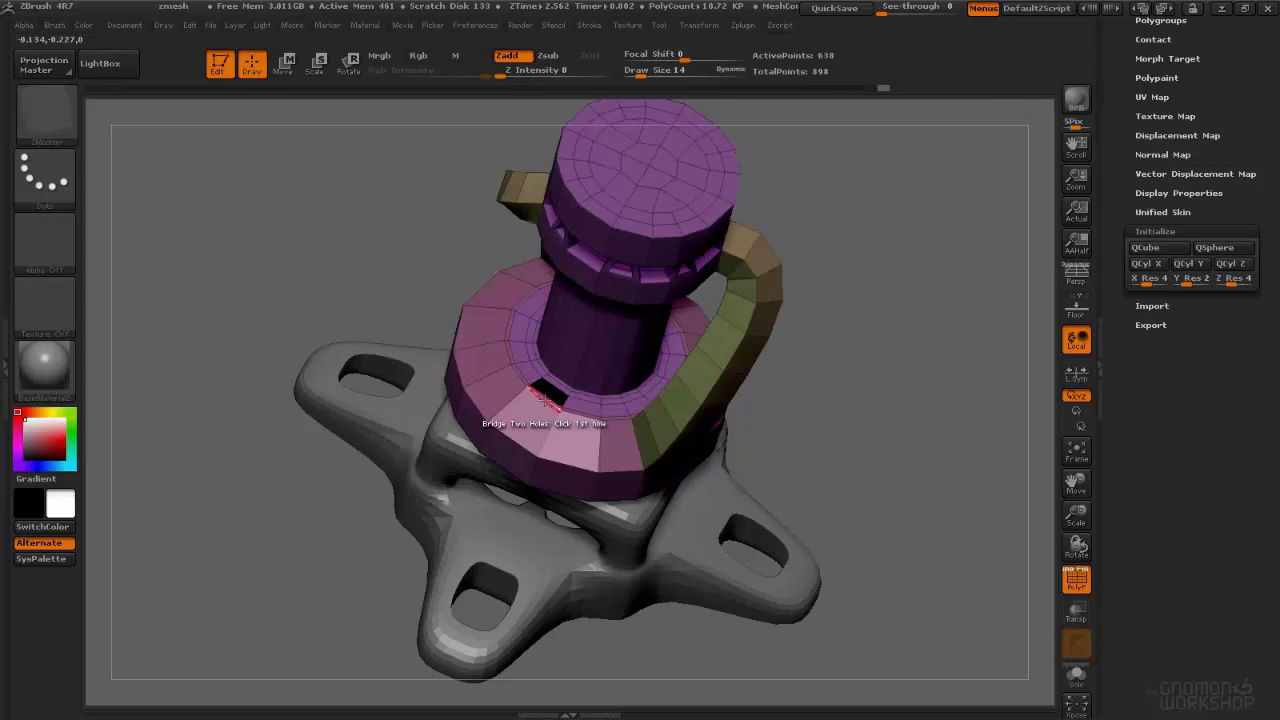
pyautogui.moveTo(545, 398); pyautogui.dragTo(549, 462, button='right')
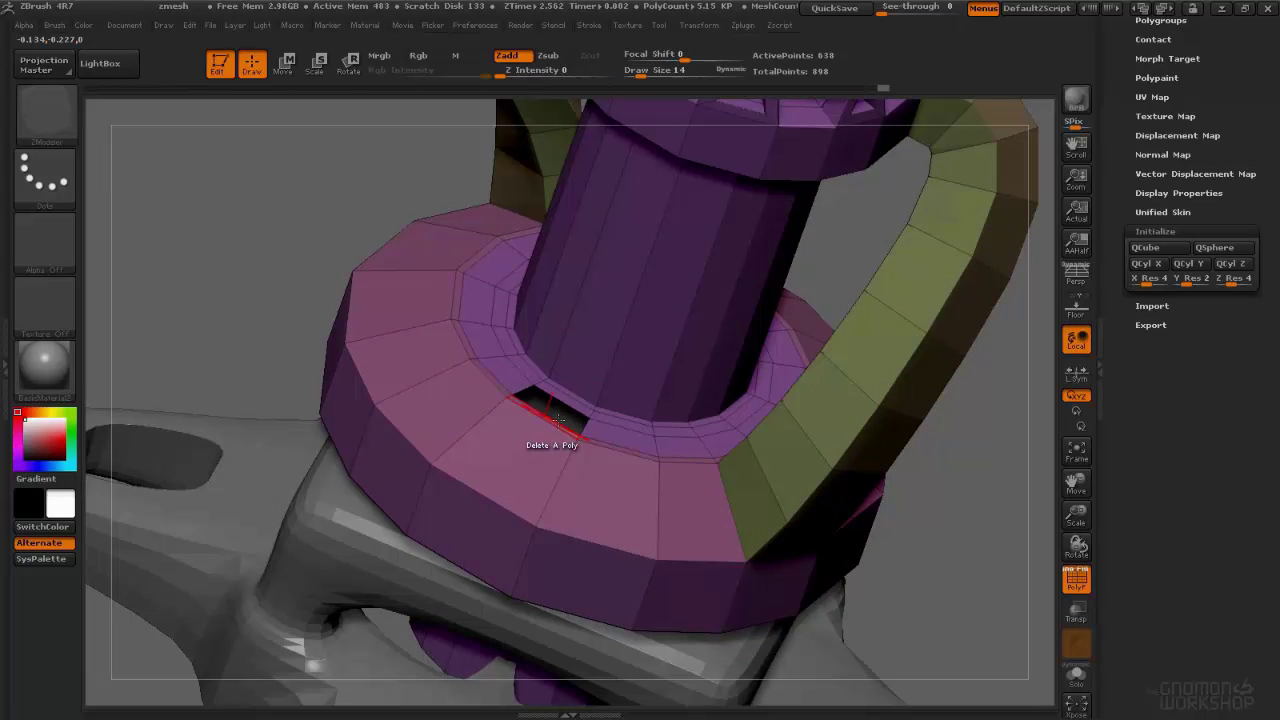
# Step: Try a Two Holes bridge between the disc's inner ring hole and the hole under the collar, and undo it
pyautogui.moveTo(565, 405); pyautogui.dragTo(665, 262, button='right')
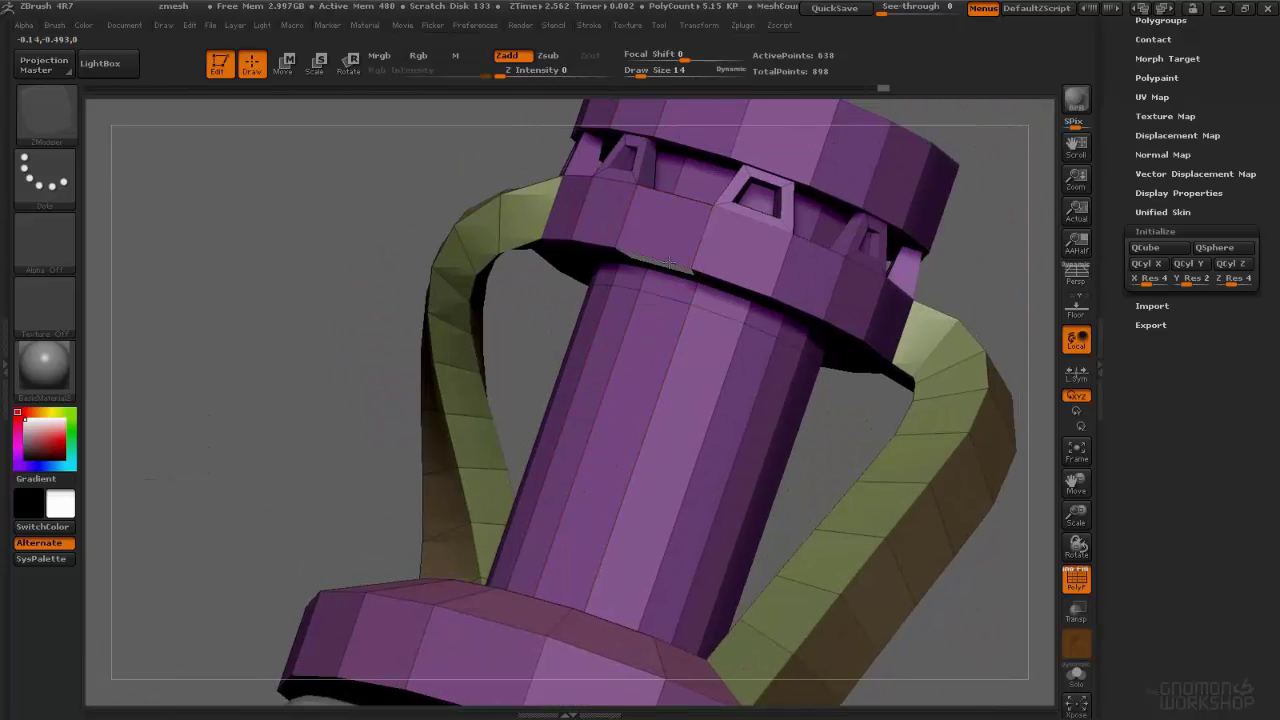
pyautogui.moveTo(602, 415); pyautogui.dragTo(498, 608, button='right')
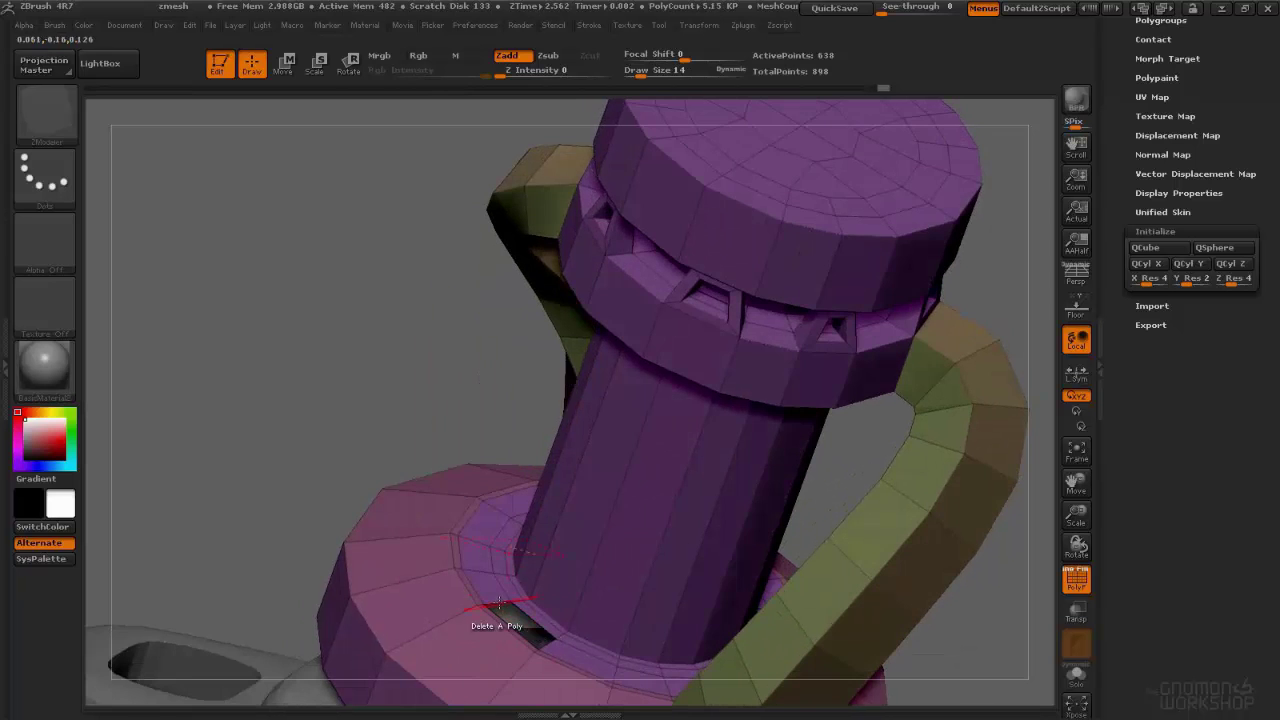
pyautogui.moveTo(554, 535); pyautogui.dragTo(636, 392)
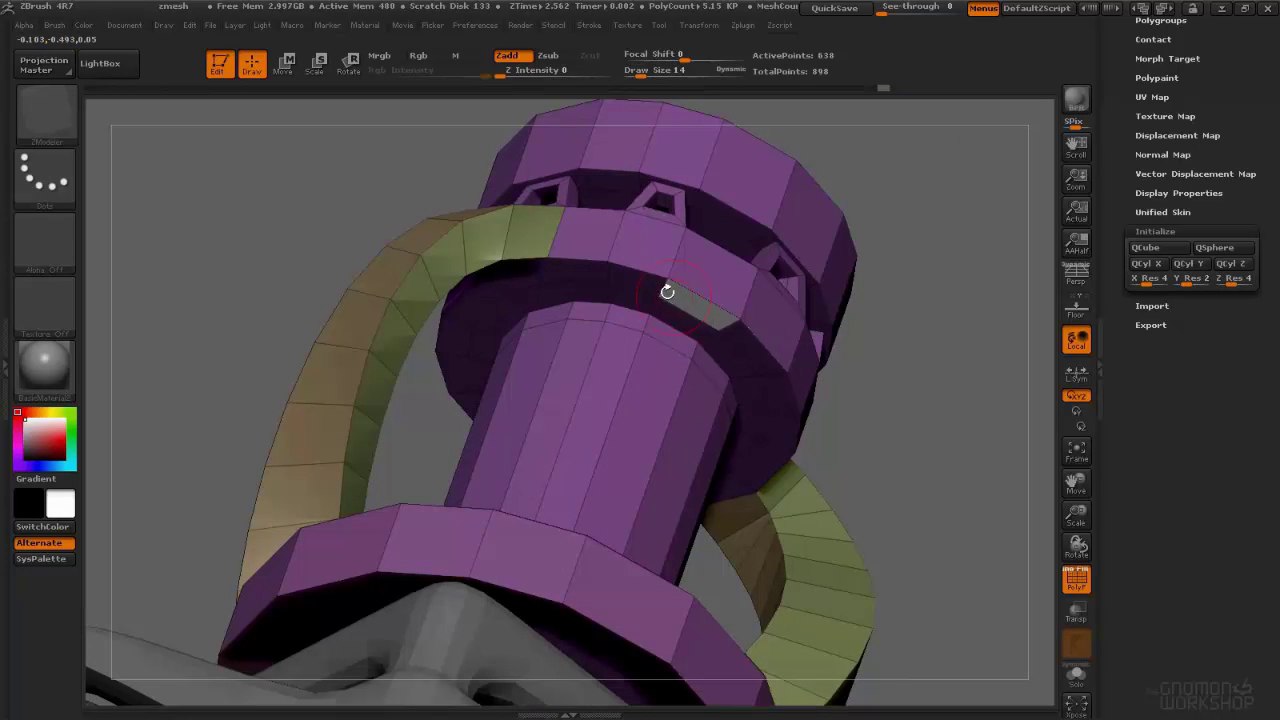
pyautogui.click(664, 290)
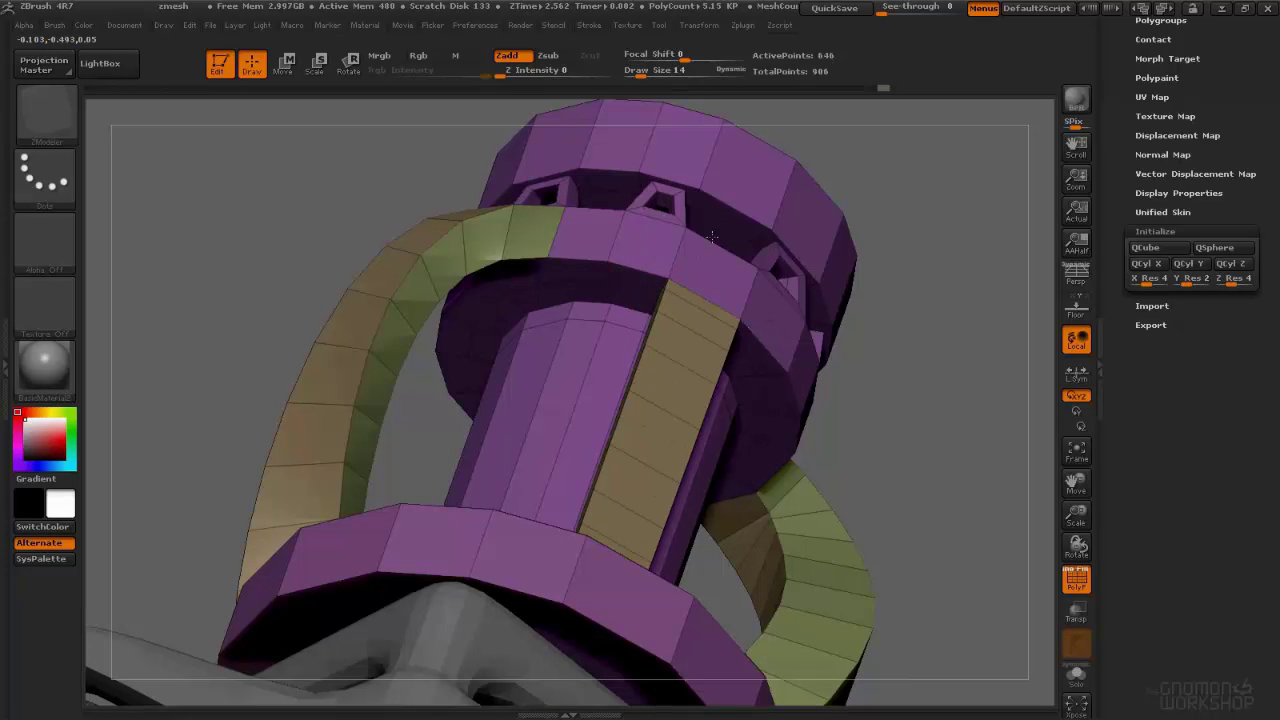
pyautogui.moveTo(750, 352); pyautogui.dragTo(736, 484)
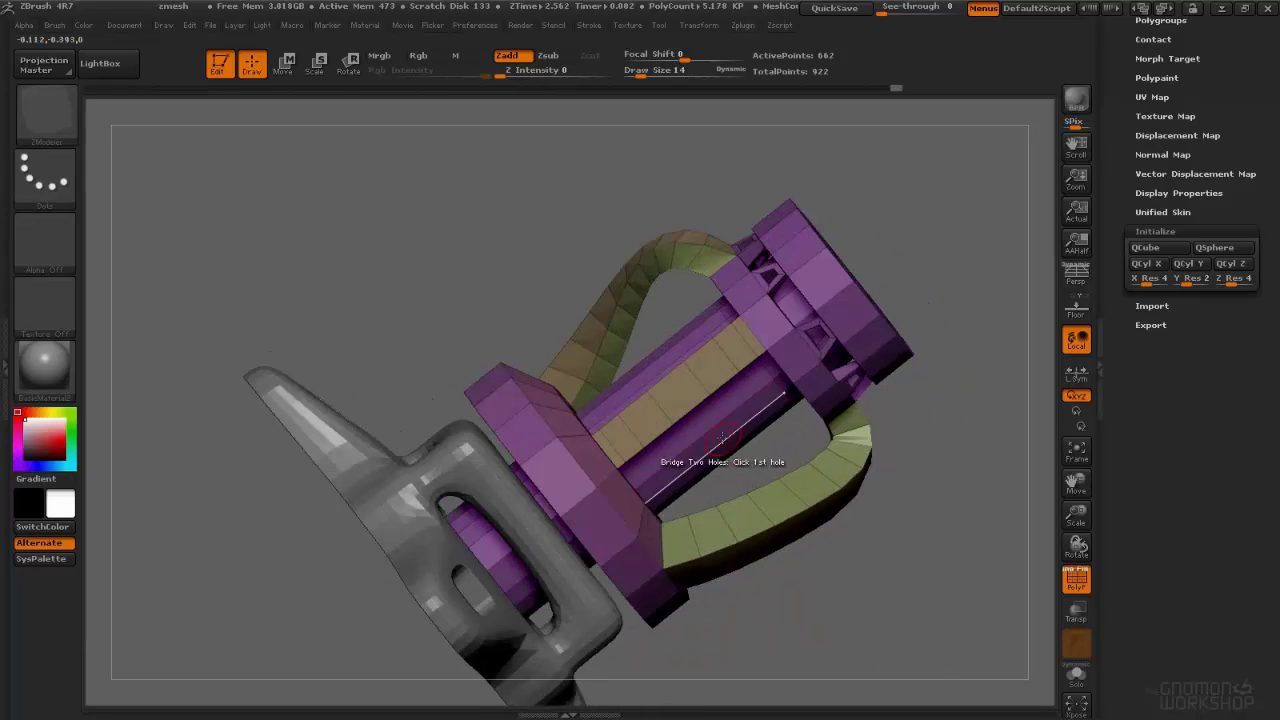
pyautogui.hotkey('ctrl', 'z')
# Step: Turn the smooth subdivision preview back on and inspect the open hole in the disc beside the shaft
pyautogui.press('d')
pyautogui.keyDown('ctrl'); pyautogui.moveTo(722, 438); pyautogui.dragTo(538, 522, button='right'); pyautogui.keyUp('ctrl')
pyautogui.moveTo(537, 521); pyautogui.dragTo(487, 553)
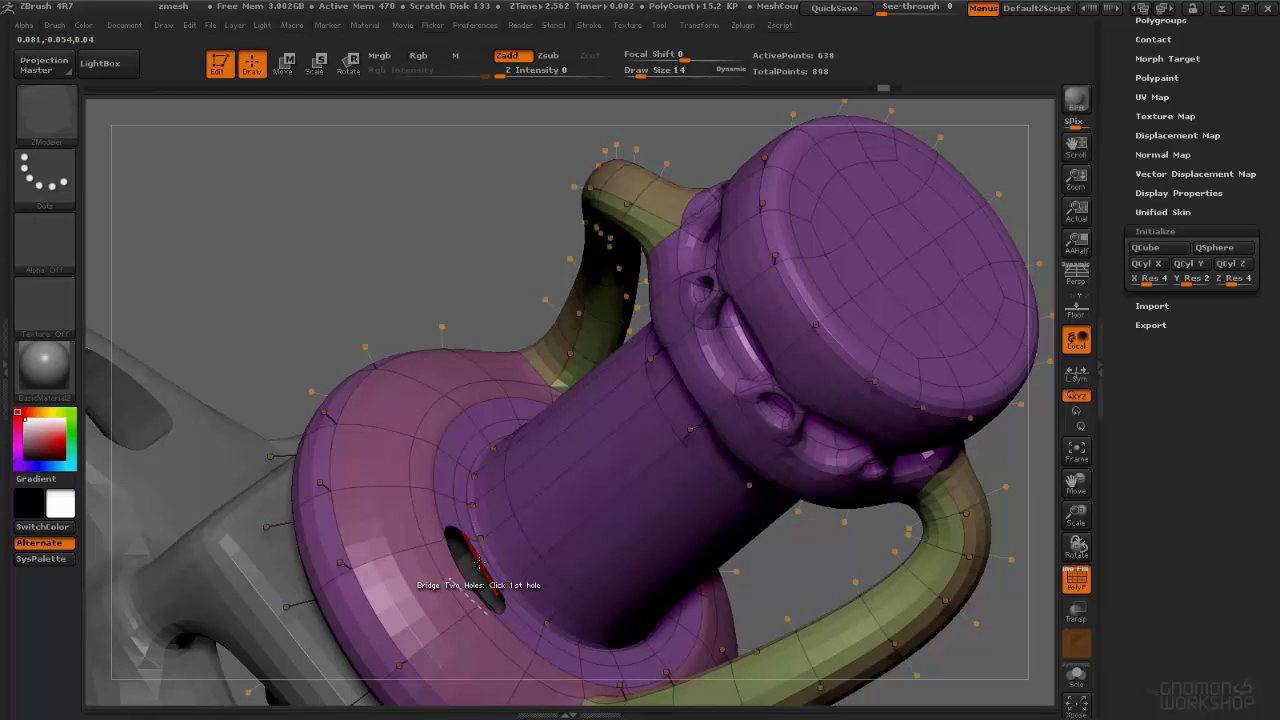
# Step: With the smooth preview off, bridge the disc's open hole to the hole under the collar, and restore the smooth preview
pyautogui.hotkey('shift', 'd')
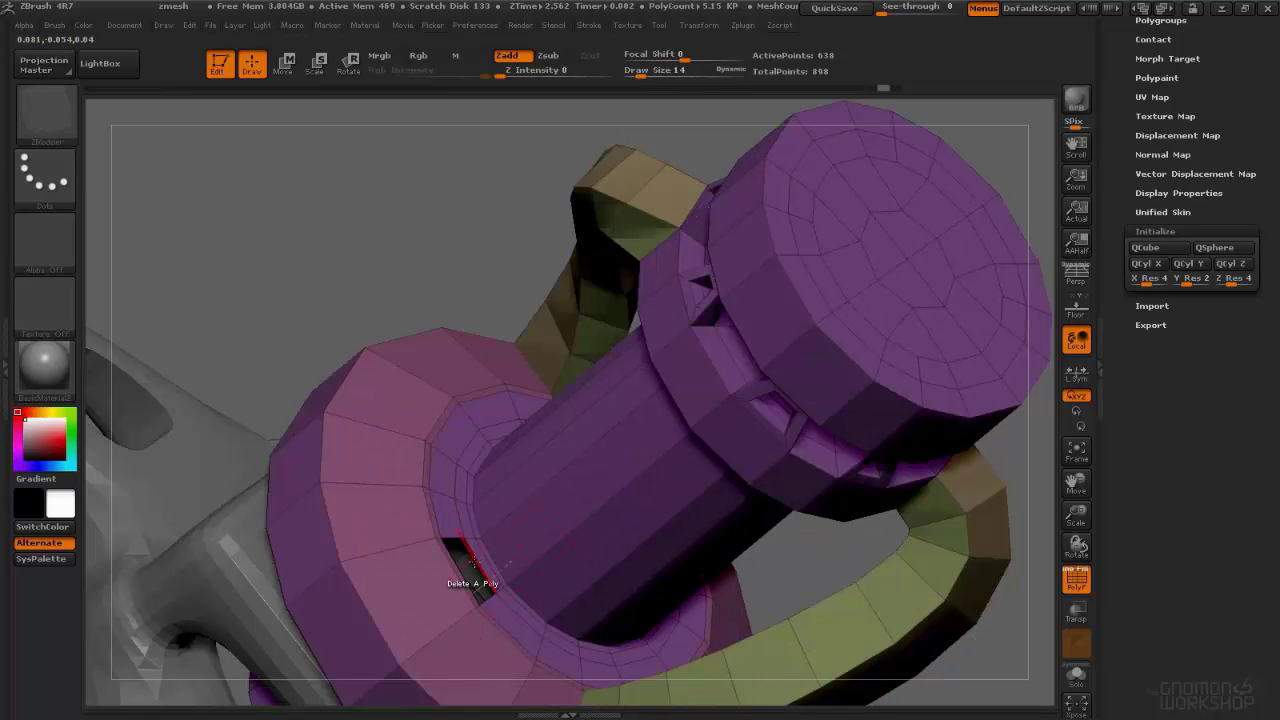
pyautogui.keyDown('ctrl'); pyautogui.moveTo(487, 560); pyautogui.dragTo(491, 602, button='right'); pyautogui.keyUp('ctrl')
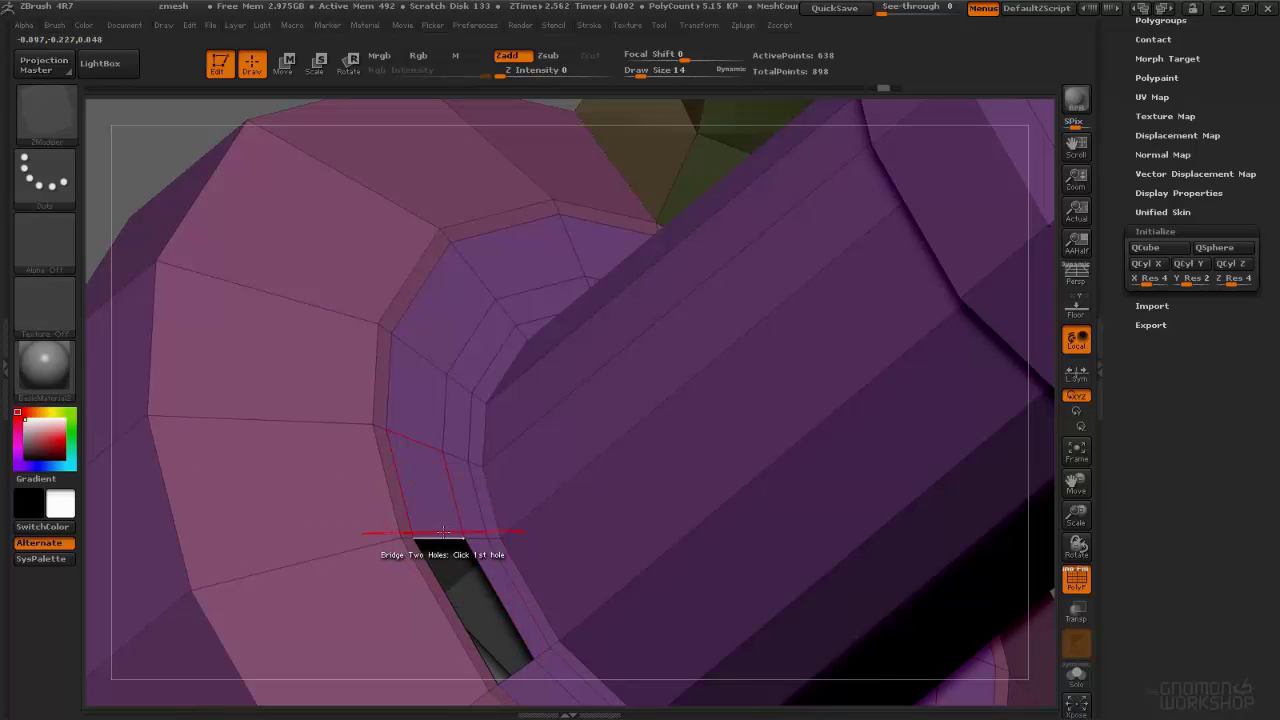
pyautogui.moveTo(482, 544); pyautogui.dragTo(745, 350, button='right')
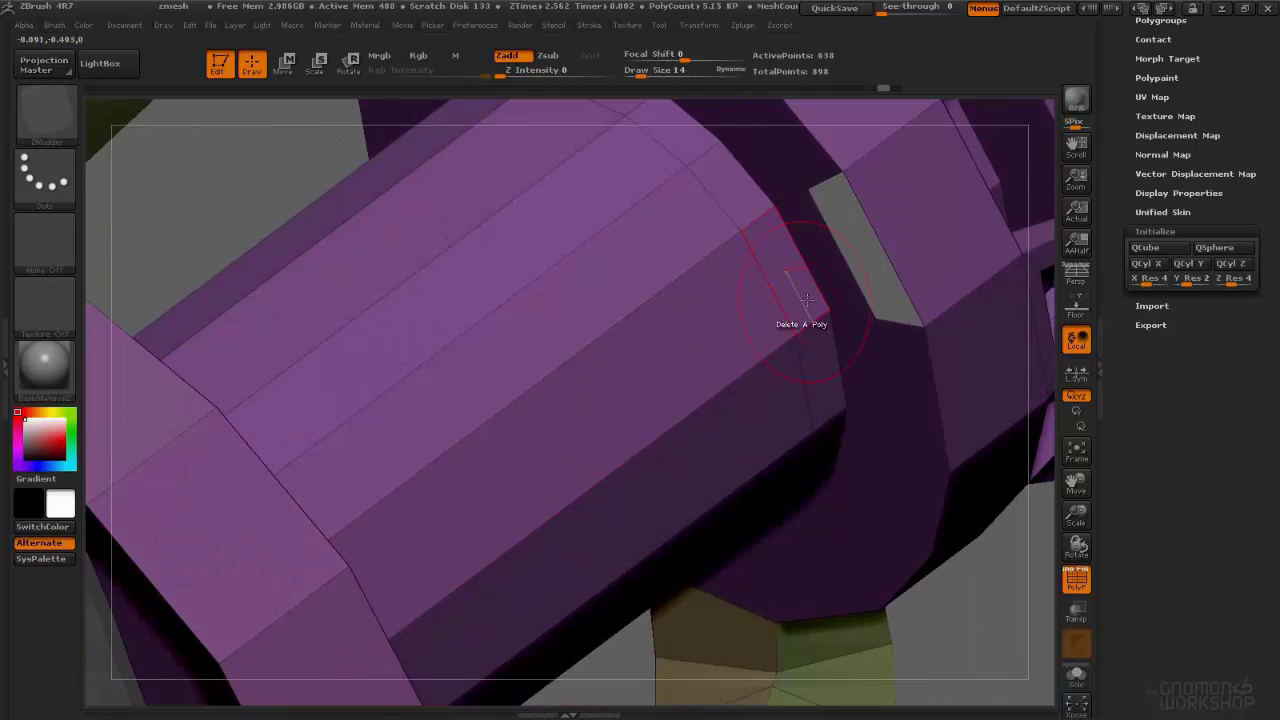
pyautogui.click(828, 190)
pyautogui.moveTo(817, 157); pyautogui.dragTo(812, 143)
pyautogui.keyDown('ctrl'); pyautogui.moveTo(765, 360); pyautogui.dragTo(778, 497, button='right'); pyautogui.keyUp('ctrl')
pyautogui.keyDown('ctrl'); pyautogui.moveTo(754, 428); pyautogui.dragTo(728, 424, button='right'); pyautogui.keyUp('ctrl')
pyautogui.press('d')
pyautogui.keyDown('ctrl'); pyautogui.moveTo(615, 165); pyautogui.dragTo(657, 315, button='right'); pyautogui.keyUp('ctrl')
# Step: Merge the subtool into one polygroup and assign the polygons in the centre of the cap's top to a separate group
pyautogui.hotkey('ctrl', 'w')
pyautogui.press('space')
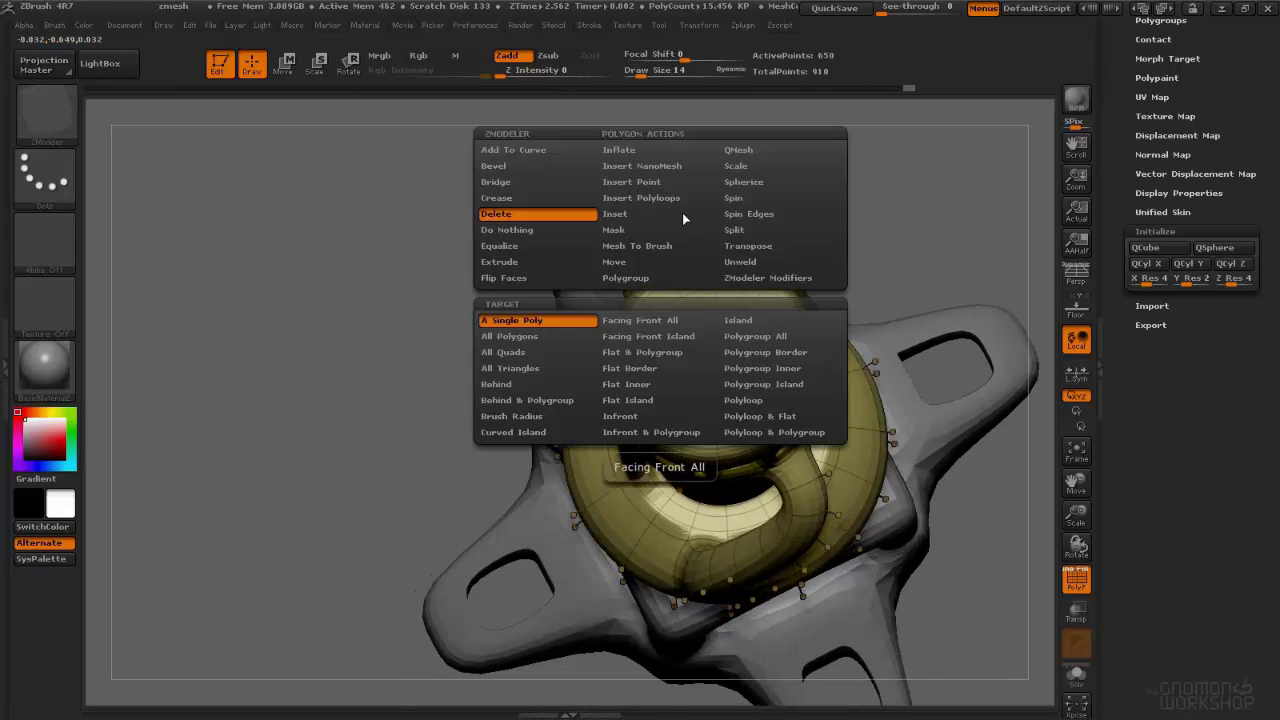
pyautogui.click(625, 278)
pyautogui.click(563, 321)
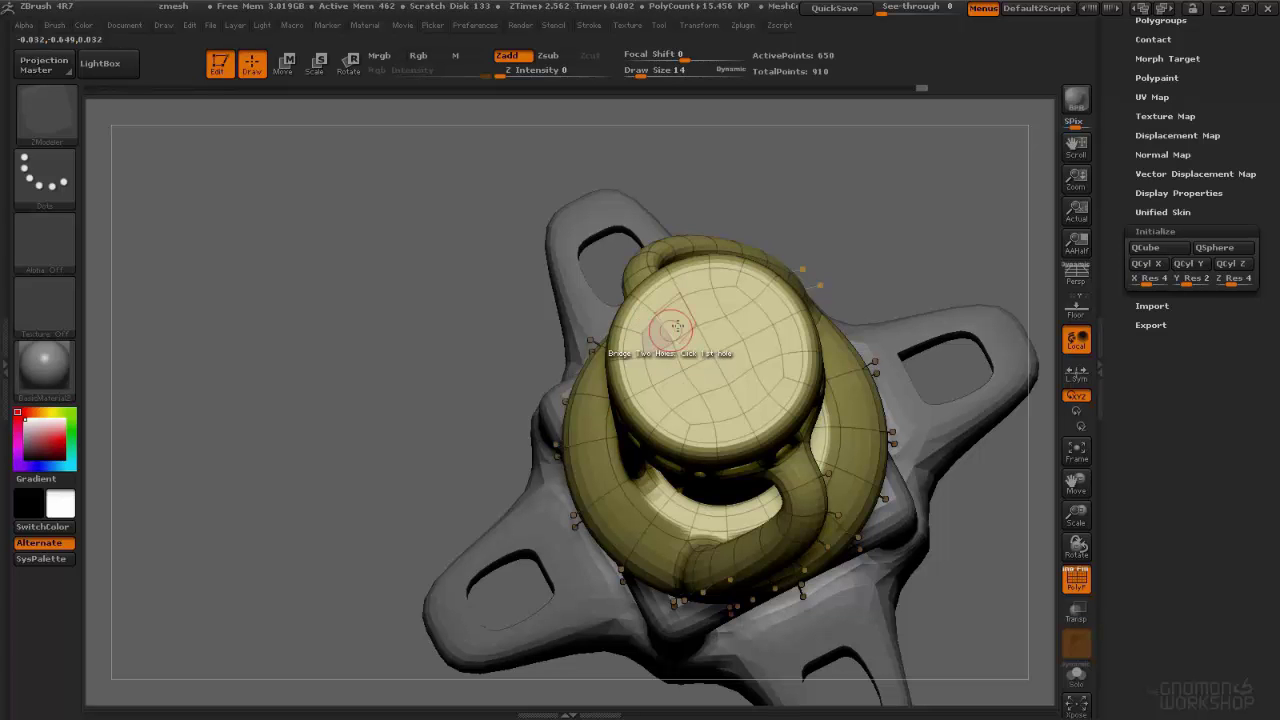
pyautogui.moveTo(747, 318)
pyautogui.mouseDown()
pyautogui.moveTo(757, 372)
pyautogui.moveTo(740, 392)
pyautogui.moveTo(705, 408)
pyautogui.moveTo(686, 400)
pyautogui.moveTo(671, 366)
pyautogui.moveTo(704, 374)
pyautogui.moveTo(687, 351)
pyautogui.mouseUp()
# Step: Sink the cap's centre polygroup inward with QMesh set to Polygroup All, forming a deep round recess
pyautogui.press('space')
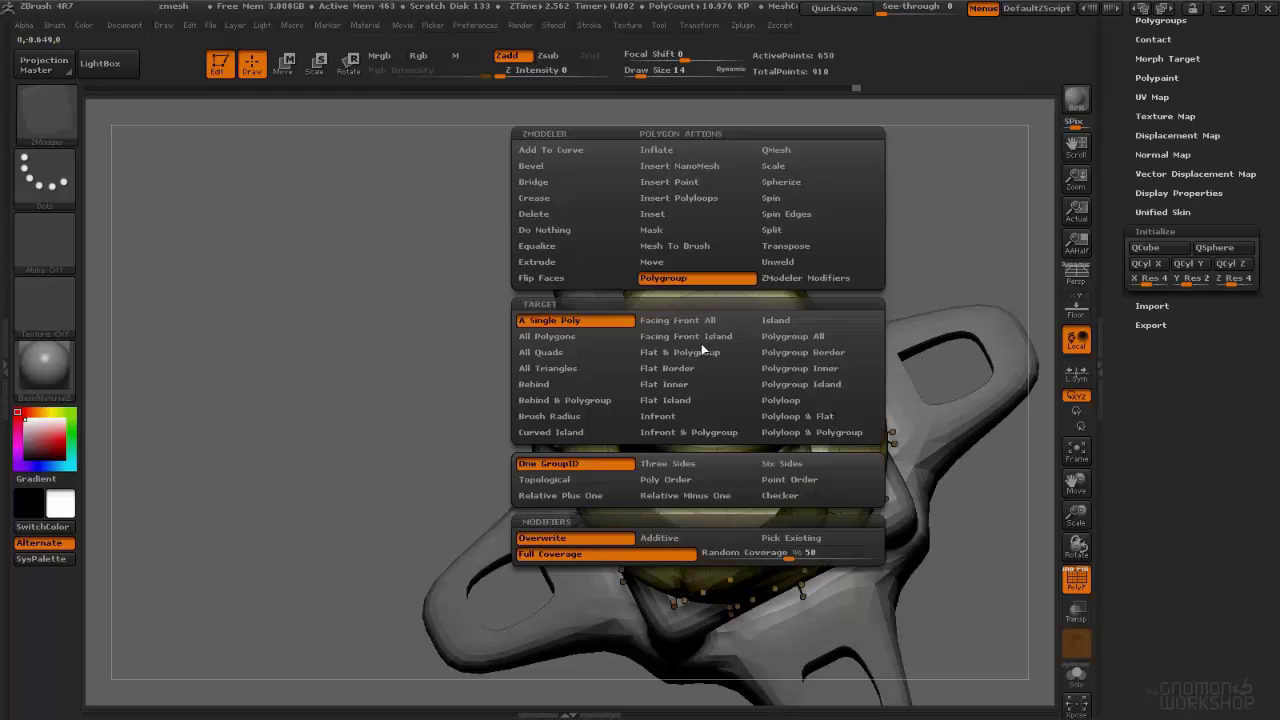
pyautogui.click(819, 150)
pyautogui.click(807, 352)
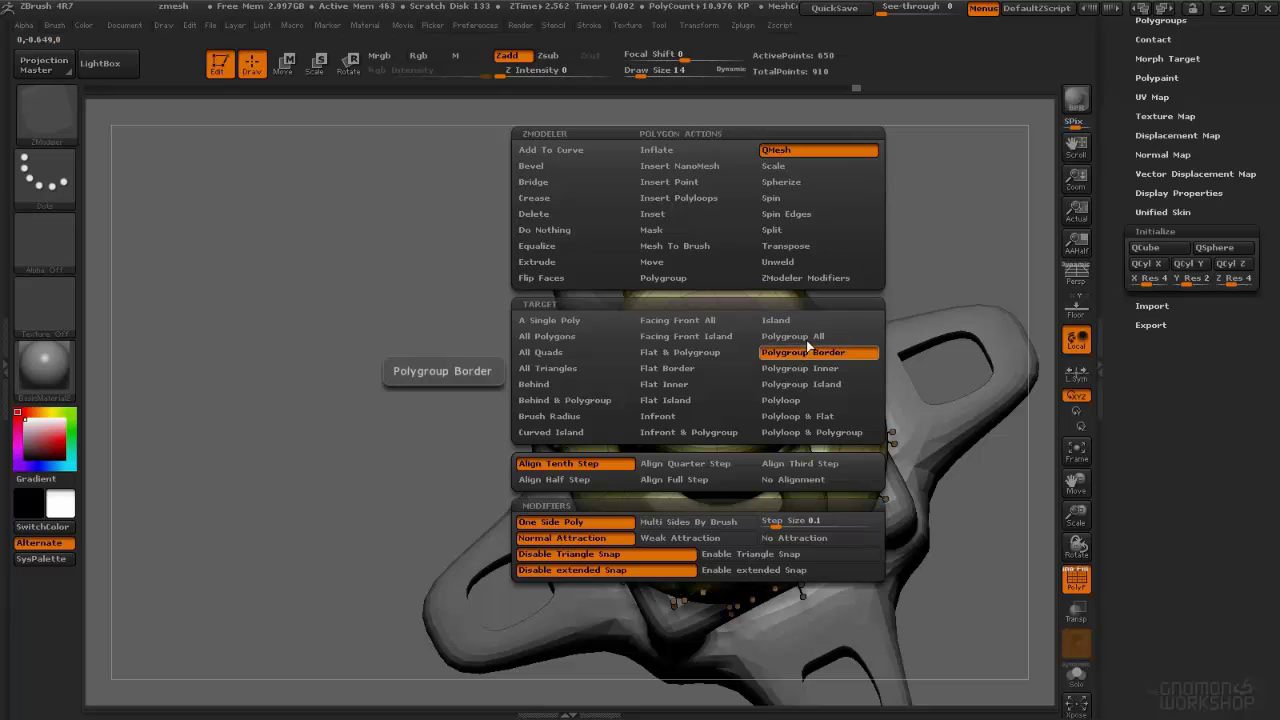
pyautogui.click(805, 338)
pyautogui.moveTo(865, 345); pyautogui.dragTo(915, 385)
pyautogui.moveTo(722, 337); pyautogui.dragTo(719, 335)
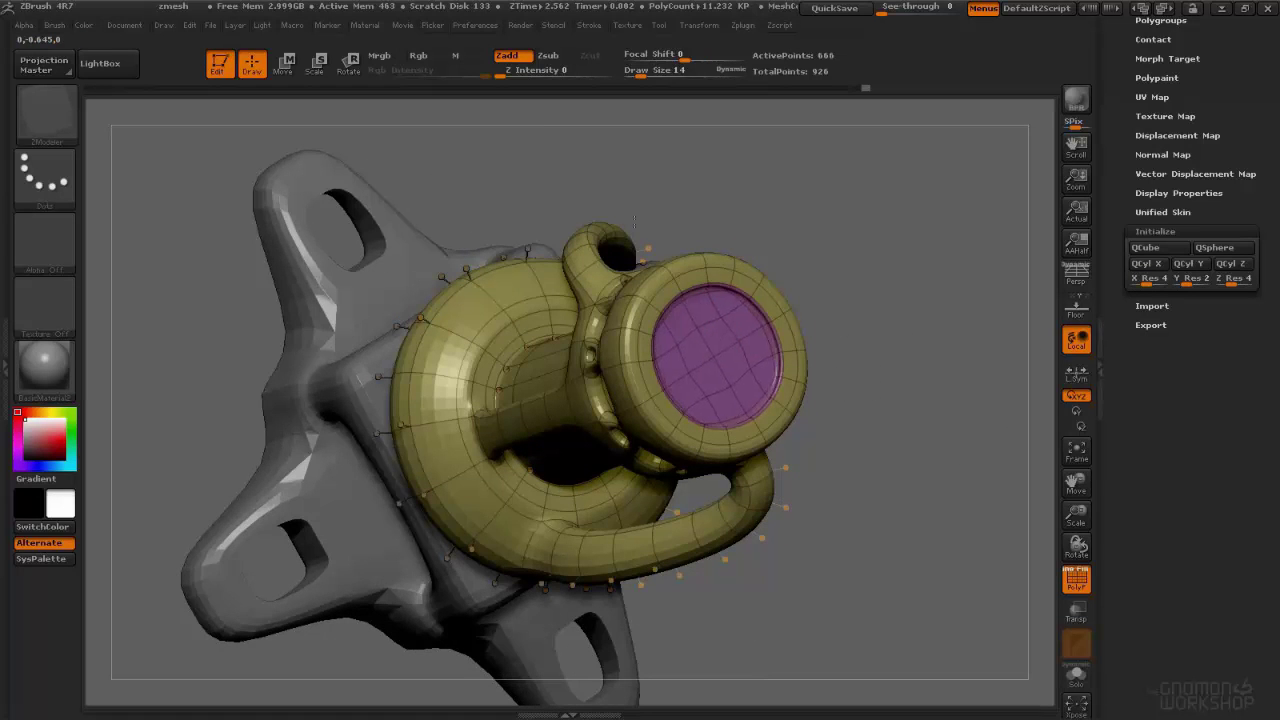
pyautogui.moveTo(640, 229); pyautogui.dragTo(478, 94)
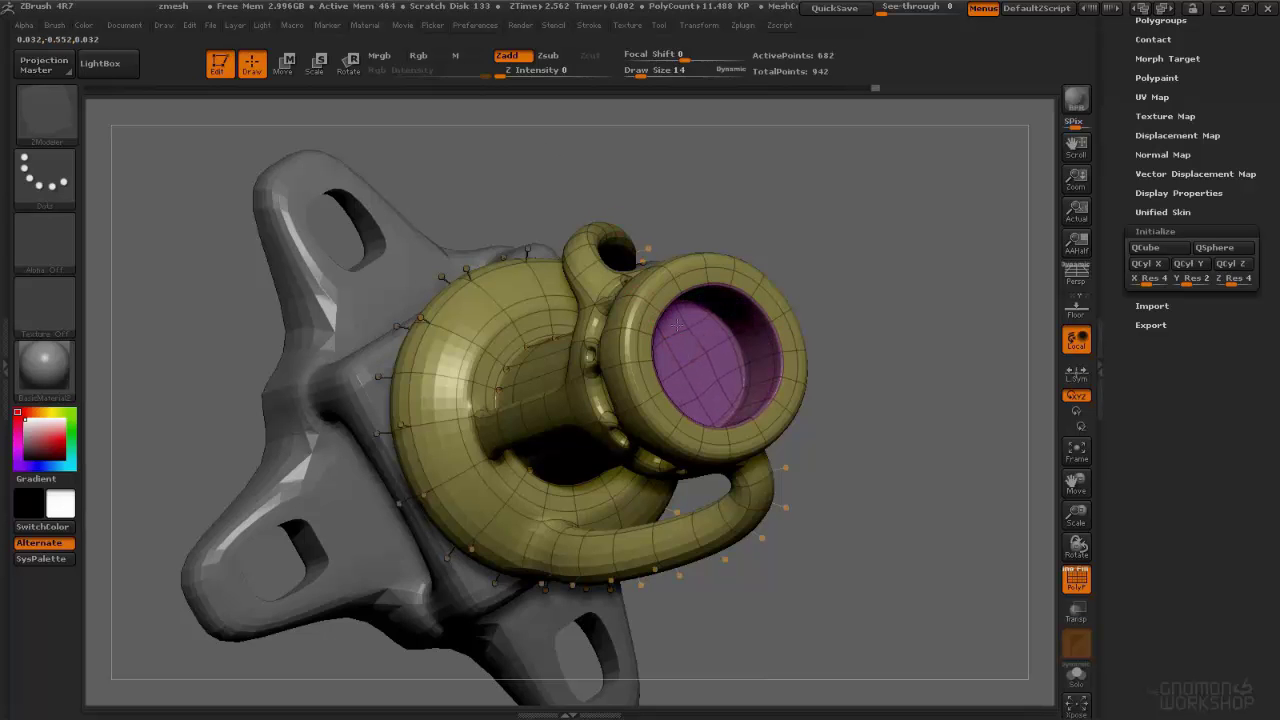
pyautogui.keyDown('alt'); pyautogui.moveTo(850, 400); pyautogui.dragTo(700, 335); pyautogui.keyUp('alt')
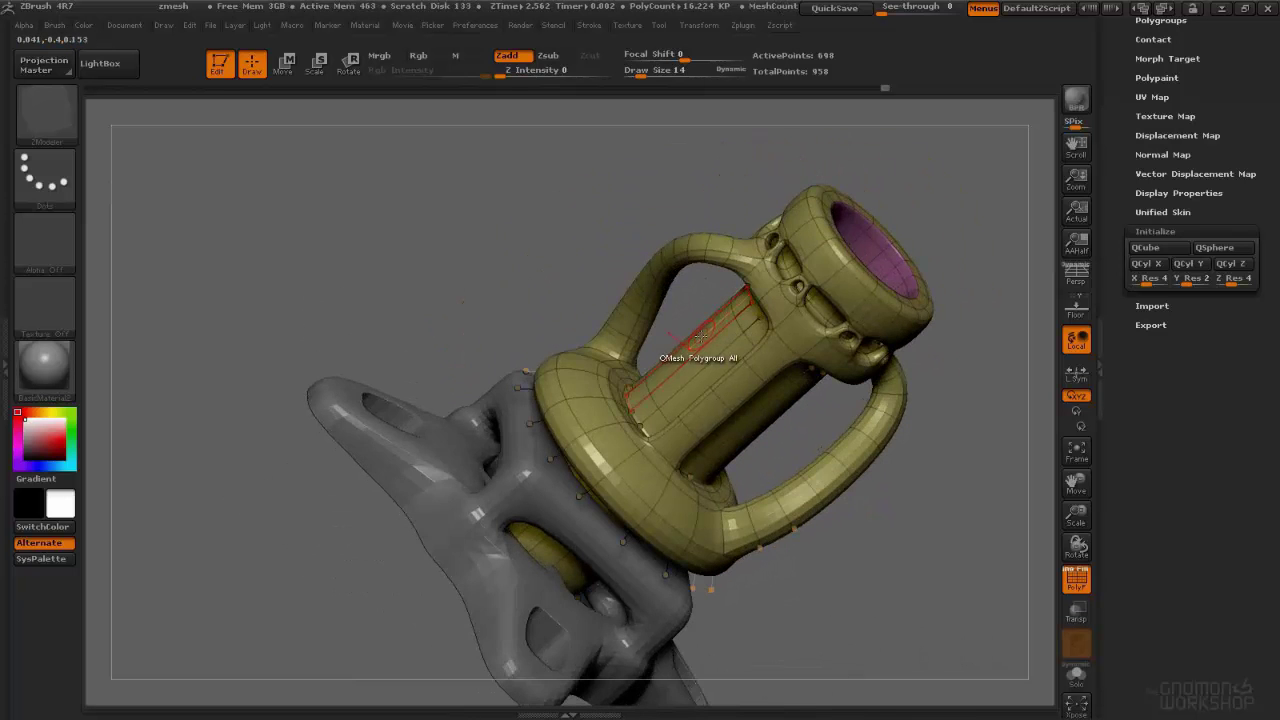
# Step: Insert an edge loop around the middle of the central shaft
pyautogui.moveTo(685, 349); pyautogui.dragTo(704, 345, button='right')
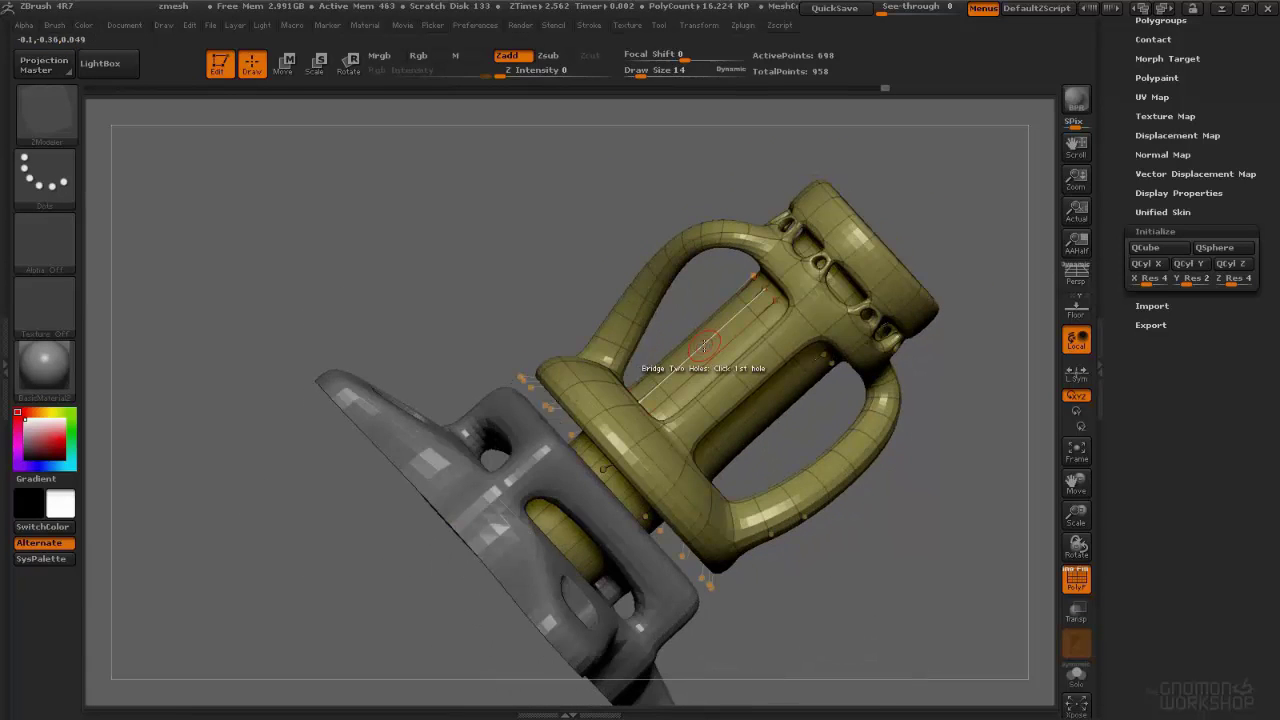
pyautogui.press('space')
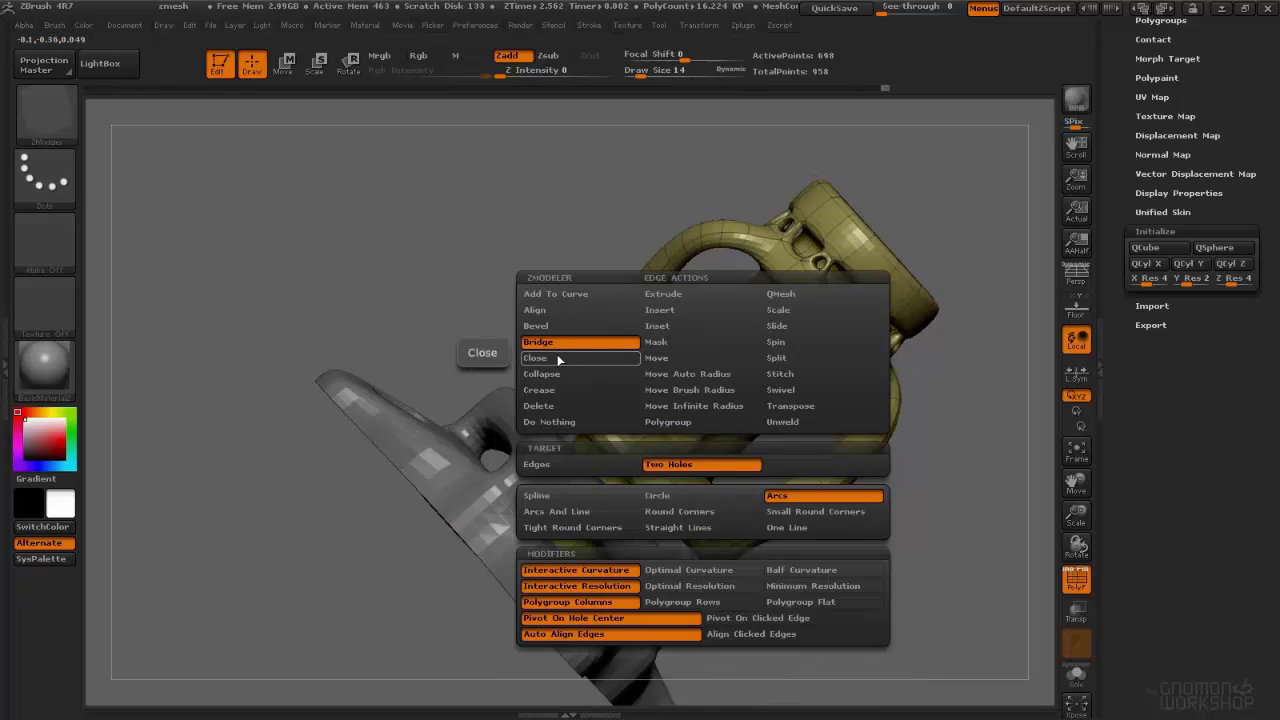
pyautogui.click(678, 313)
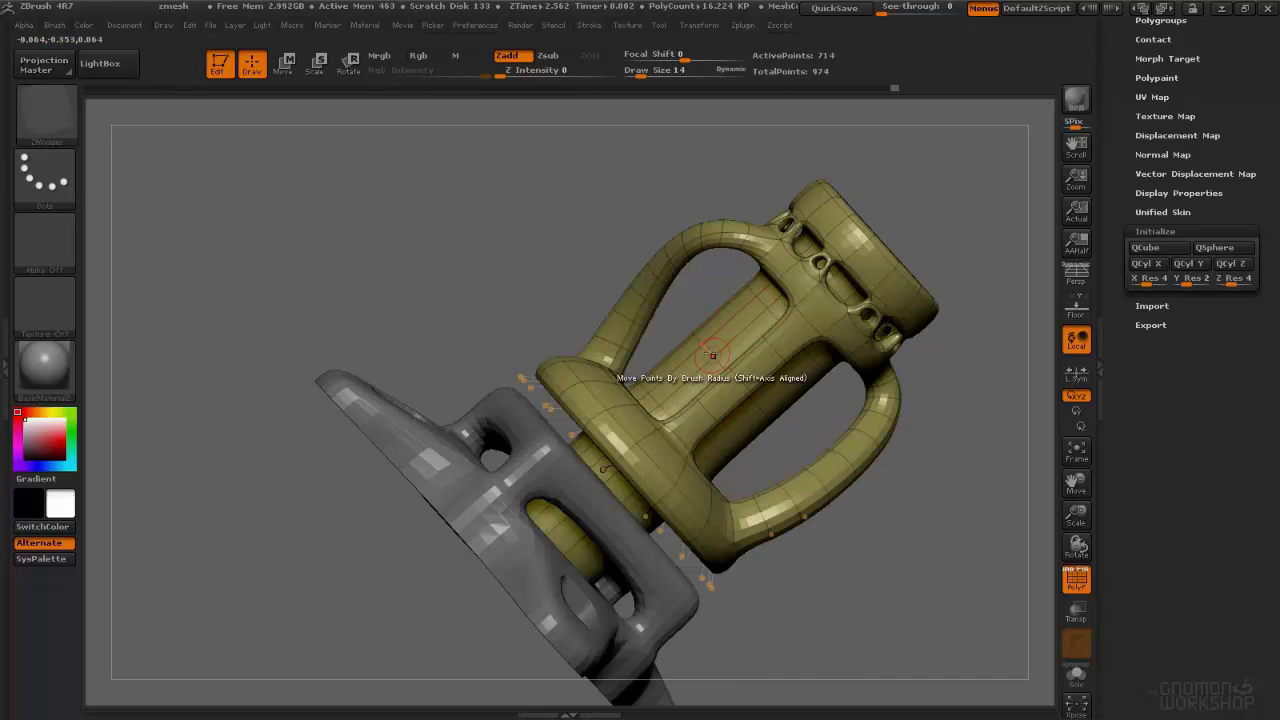
pyautogui.click(711, 355)
# Step: Scale the shaft's middle edge loop inward with the EdgeLoop Complete target to give the shaft a narrow waist
pyautogui.press('space')
pyautogui.click(800, 313)
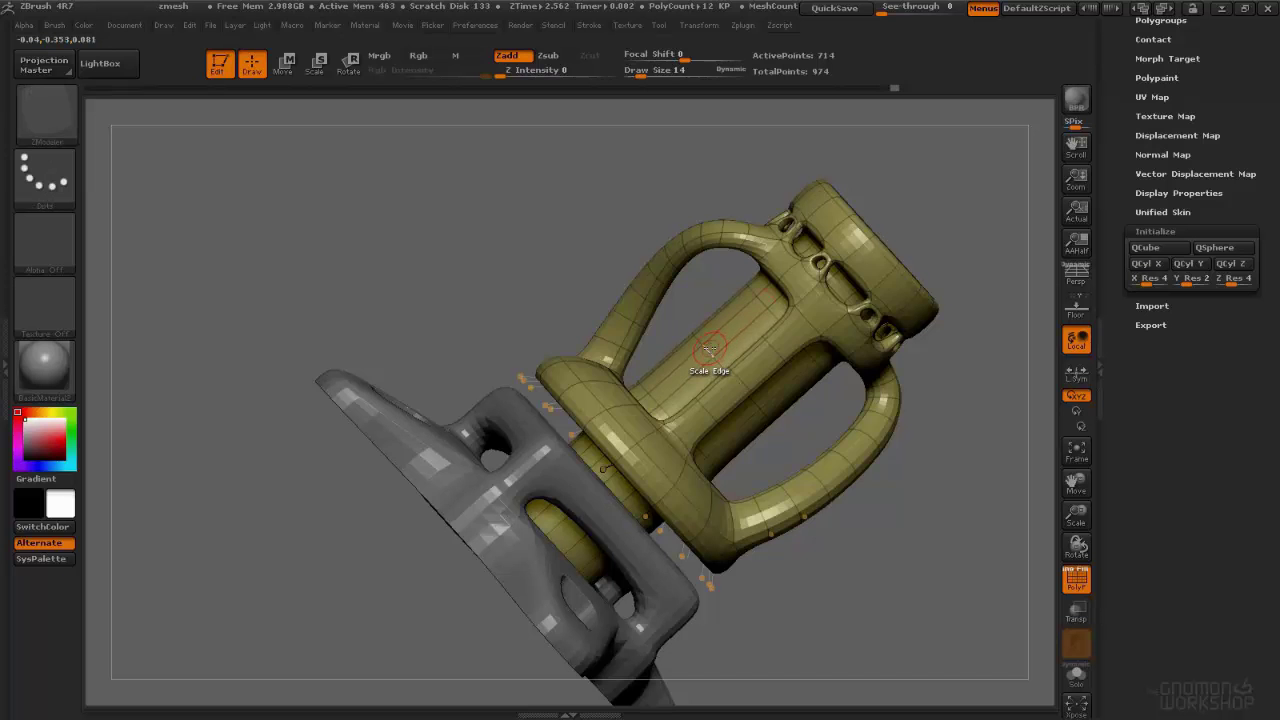
pyautogui.press('space')
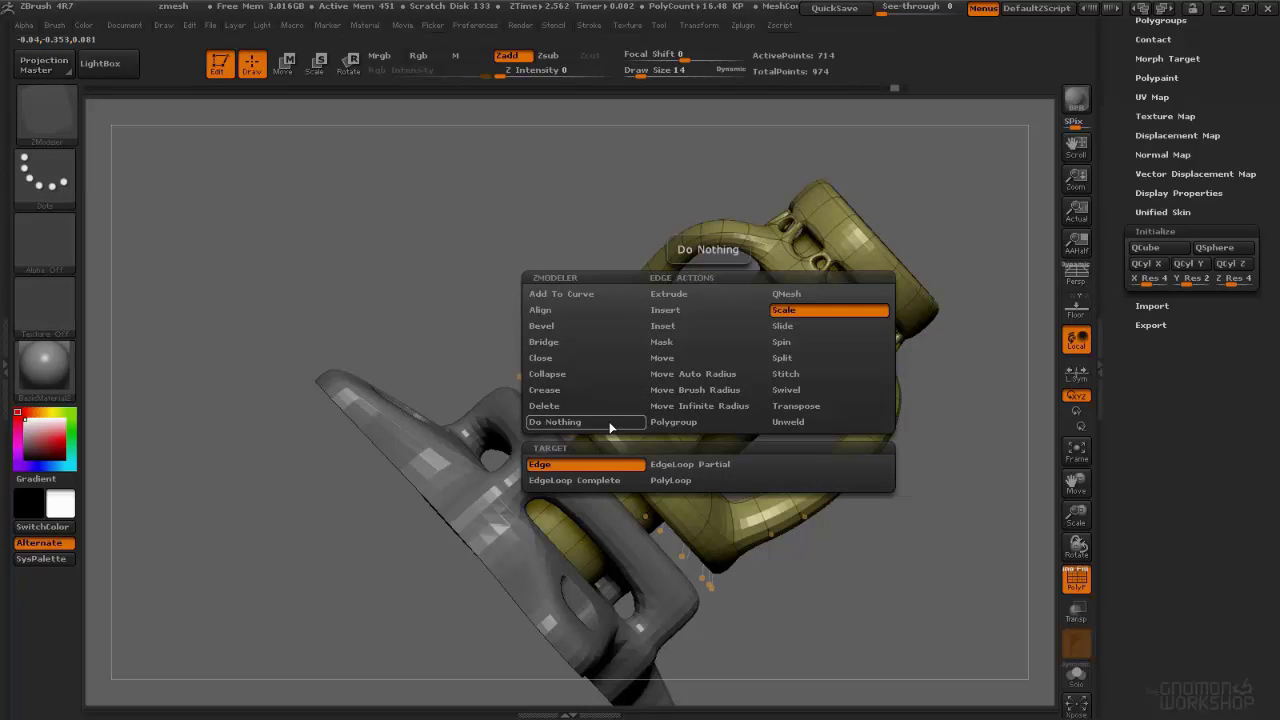
pyautogui.click(582, 482)
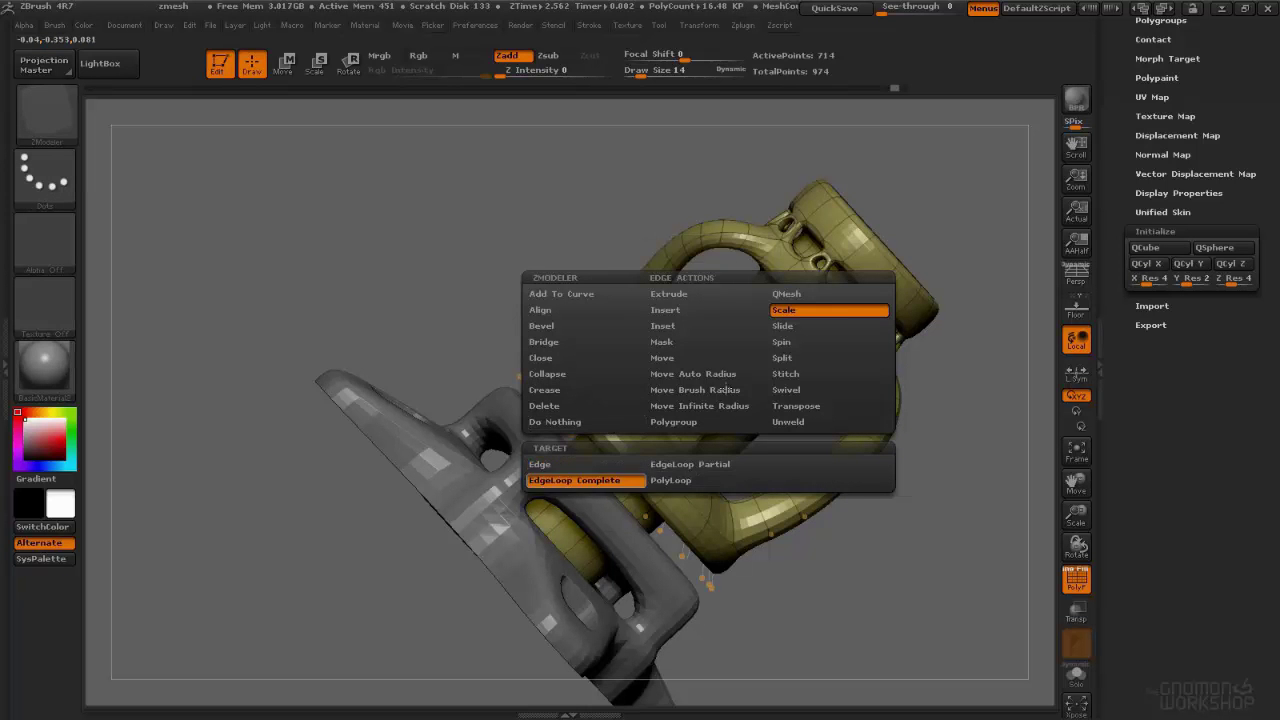
pyautogui.moveTo(710, 350); pyautogui.dragTo(700, 410)
pyautogui.keyDown('alt'); pyautogui.moveTo(701, 346); pyautogui.dragTo(550, 284, button='right'); pyautogui.keyUp('alt')
pyautogui.moveTo(550, 284); pyautogui.dragTo(695, 378, button='right')
pyautogui.moveTo(668, 322); pyautogui.dragTo(691, 337)
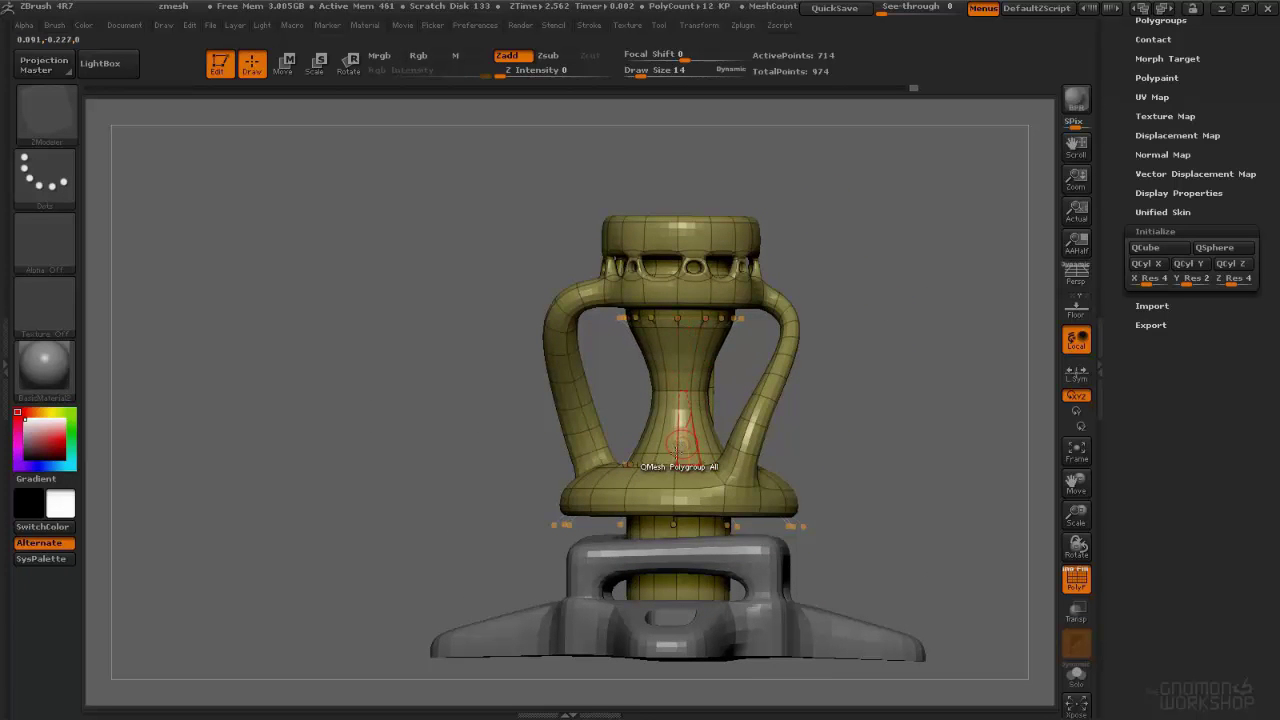
pyautogui.moveTo(664, 452); pyautogui.dragTo(623, 411)
pyautogui.keyDown('ctrl'); pyautogui.moveTo(623, 411); pyautogui.dragTo(630, 338, button='right'); pyautogui.keyUp('ctrl')
pyautogui.moveTo(630, 338); pyautogui.dragTo(680, 479, button='right')
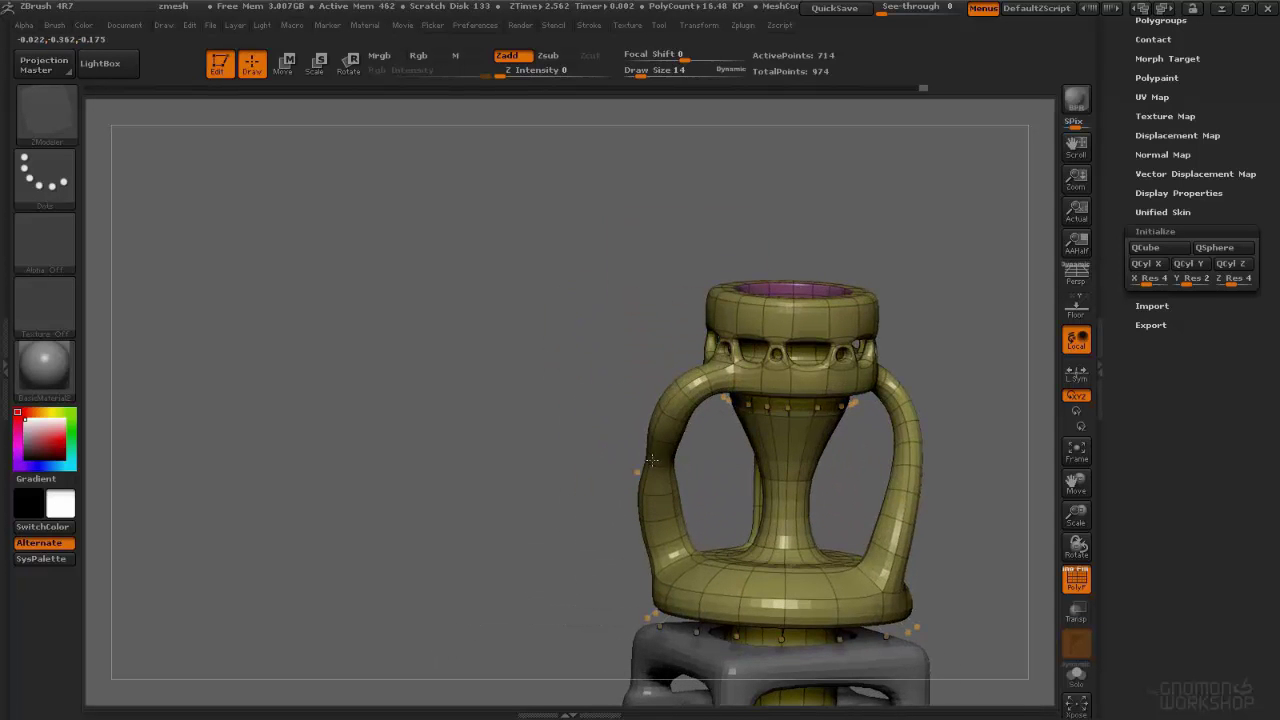
pyautogui.moveTo(716, 440); pyautogui.dragTo(696, 315, button='right')
# Step: Merge the subtool into one polygroup and assign alternating polyloops along the first curved handle to a new group
pyautogui.hotkey('ctrl', 'w')
pyautogui.keyDown('ctrl'); pyautogui.moveTo(696, 315); pyautogui.dragTo(643, 435, button='right'); pyautogui.keyUp('ctrl')
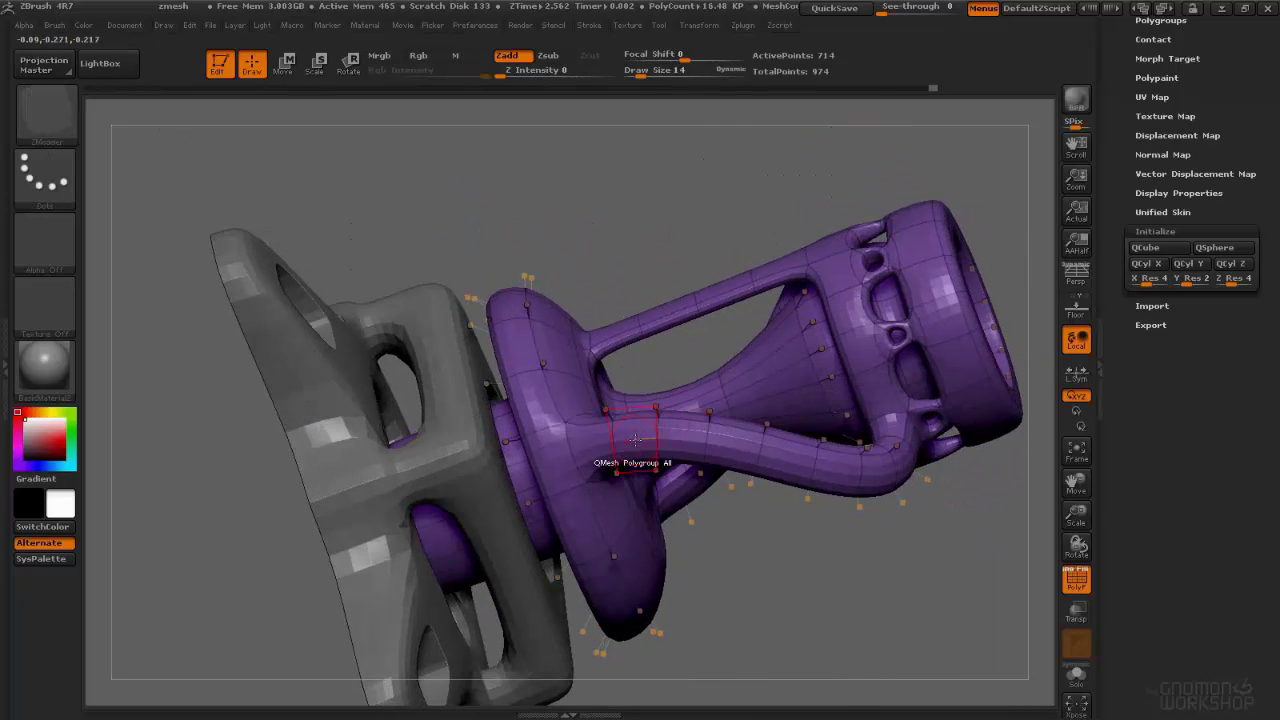
pyautogui.press('space')
pyautogui.click(606, 282)
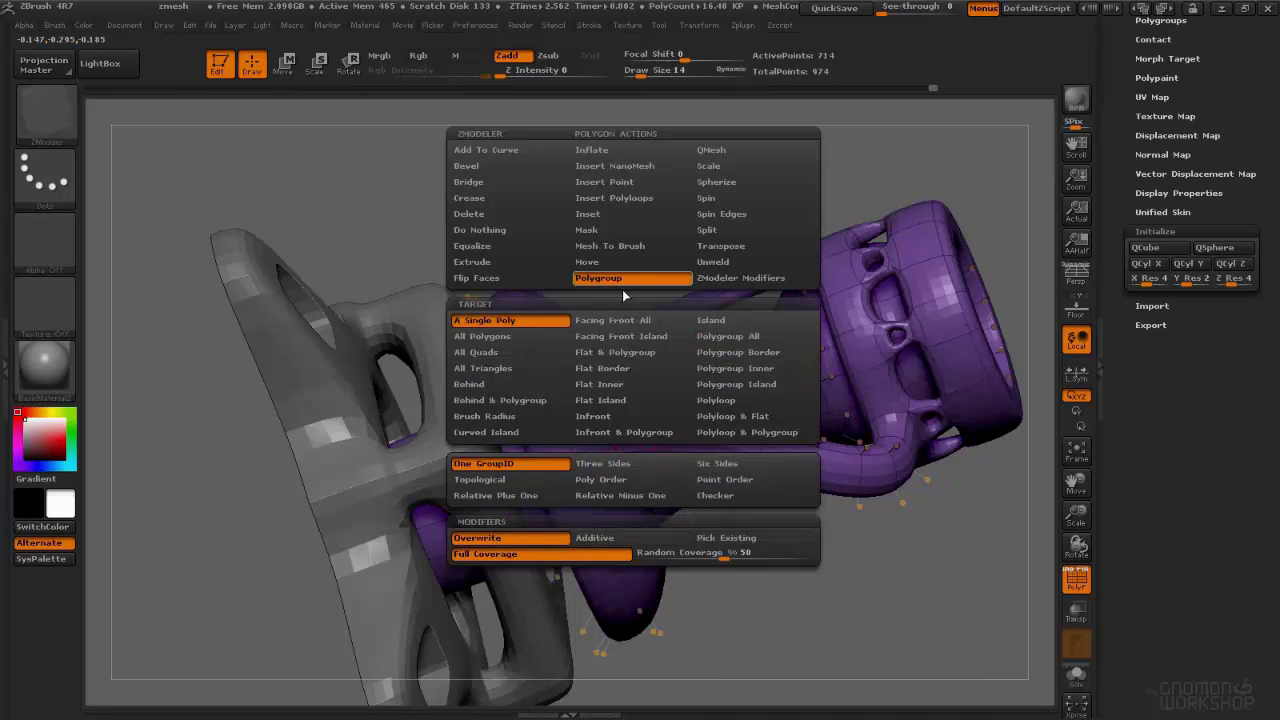
pyautogui.click(742, 402)
pyautogui.click(635, 435)
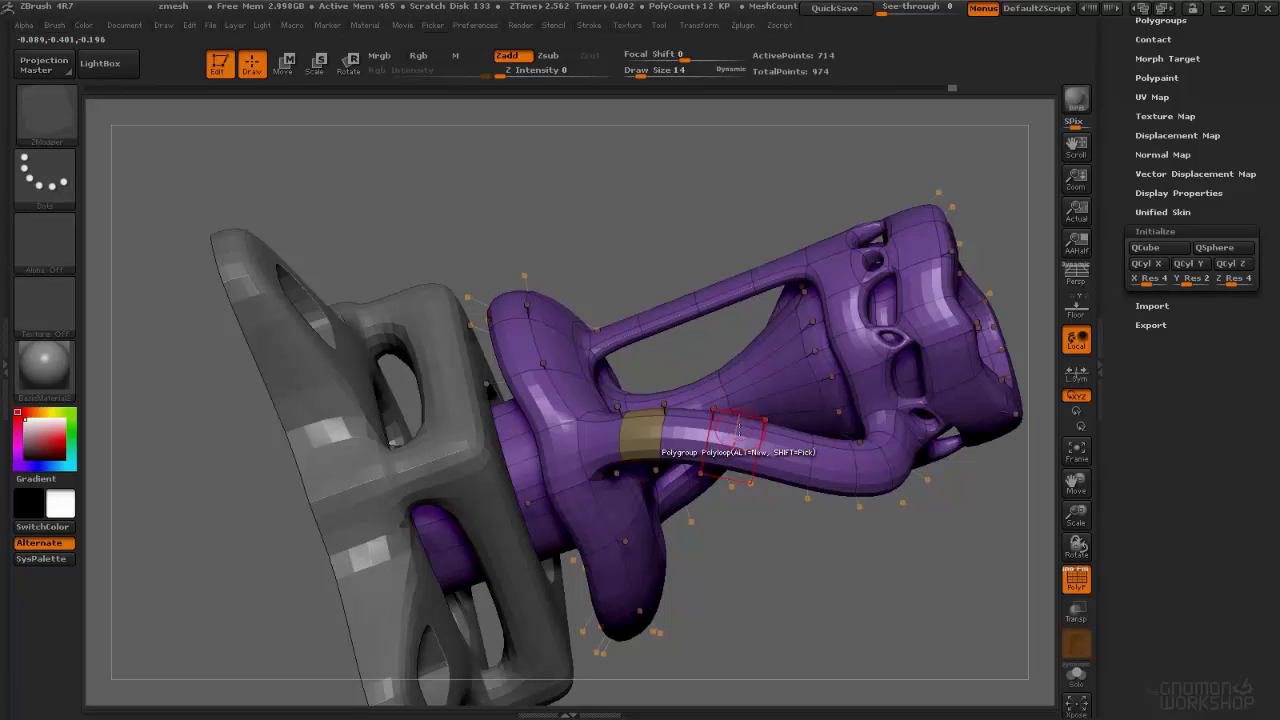
pyautogui.click(738, 432)
pyautogui.click(848, 455)
pyautogui.moveTo(858, 455); pyautogui.dragTo(797, 421, button='right')
pyautogui.click(818, 426)
# Step: Assign four alternating polyloops along the opposite curved handle to the same band polygroup
pyautogui.moveTo(575, 140); pyautogui.dragTo(643, 358)
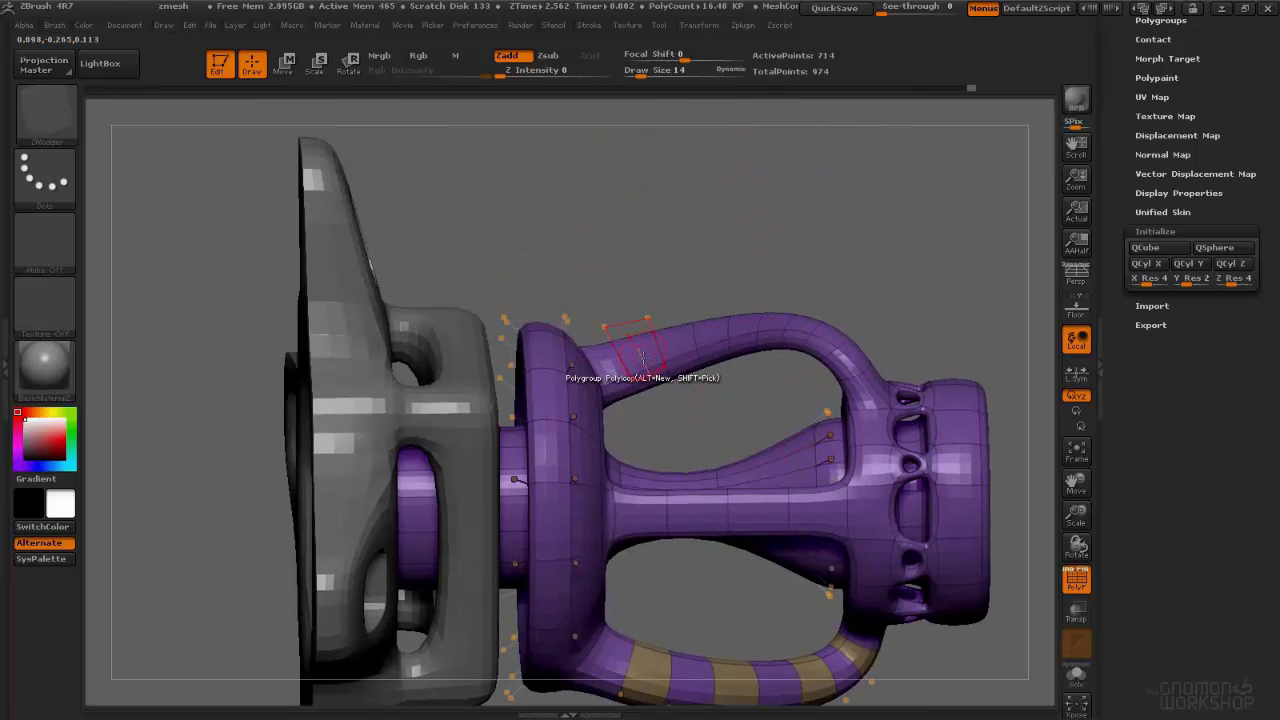
pyautogui.click(643, 358)
pyautogui.click(712, 338)
pyautogui.click(772, 322)
pyautogui.click(830, 340)
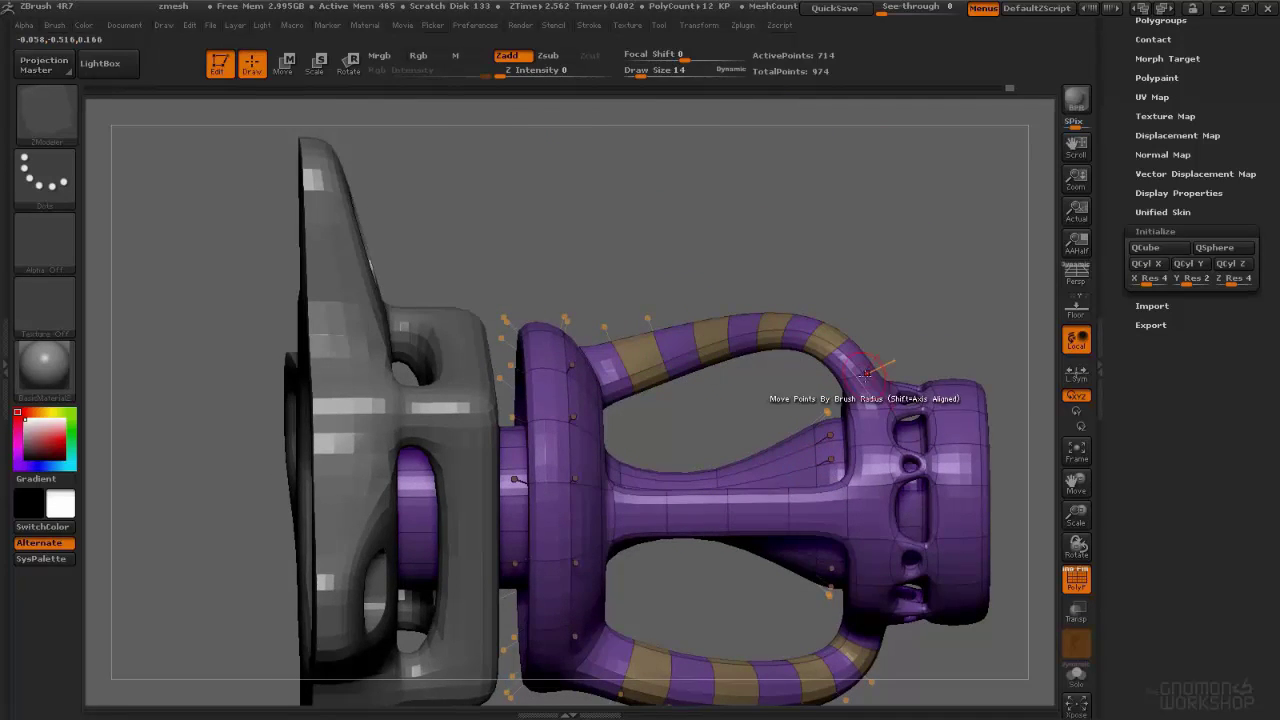
# Step: Raise all the handle bands outward into thick rings with QMesh set to Polygroup All
pyautogui.press('space')
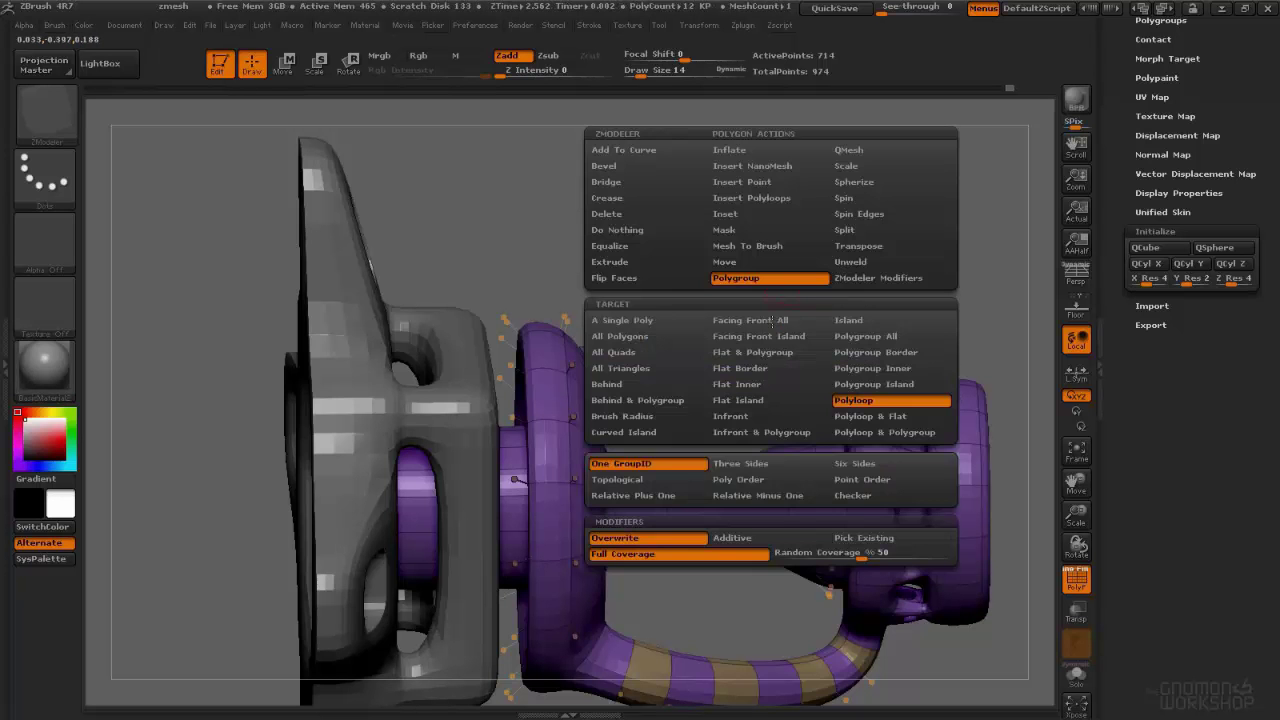
pyautogui.click(843, 152)
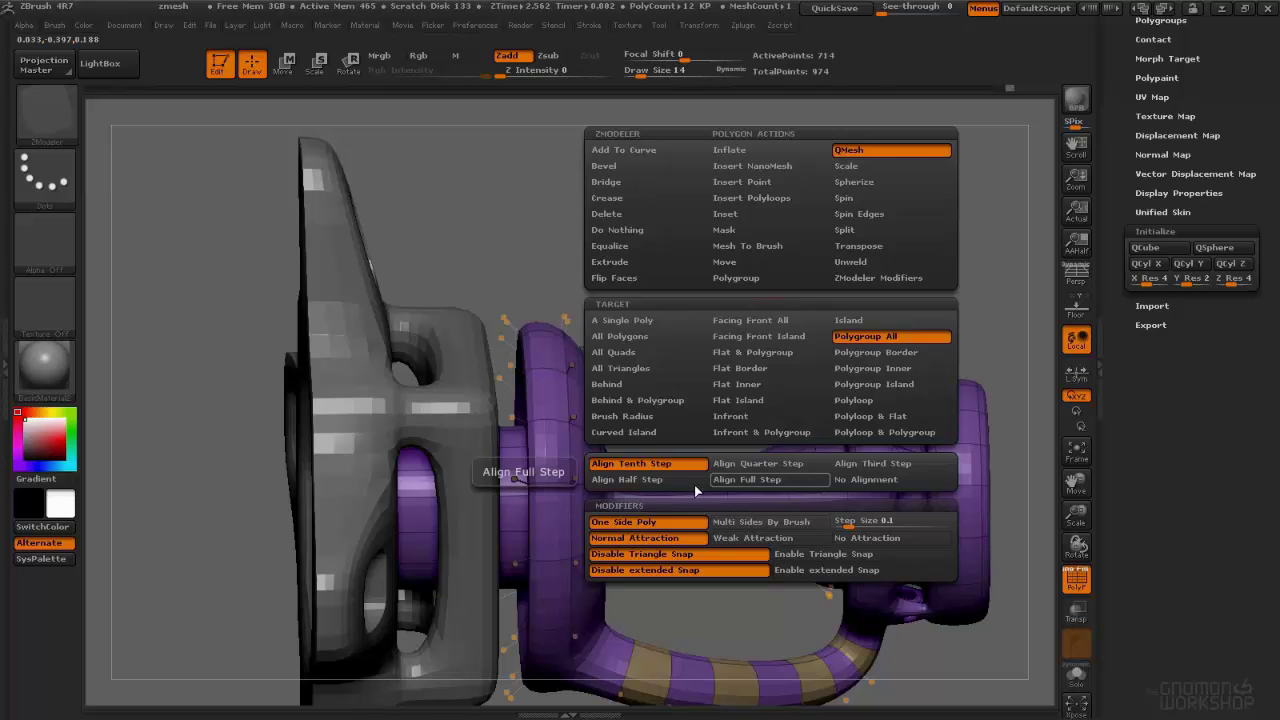
pyautogui.click(697, 487)
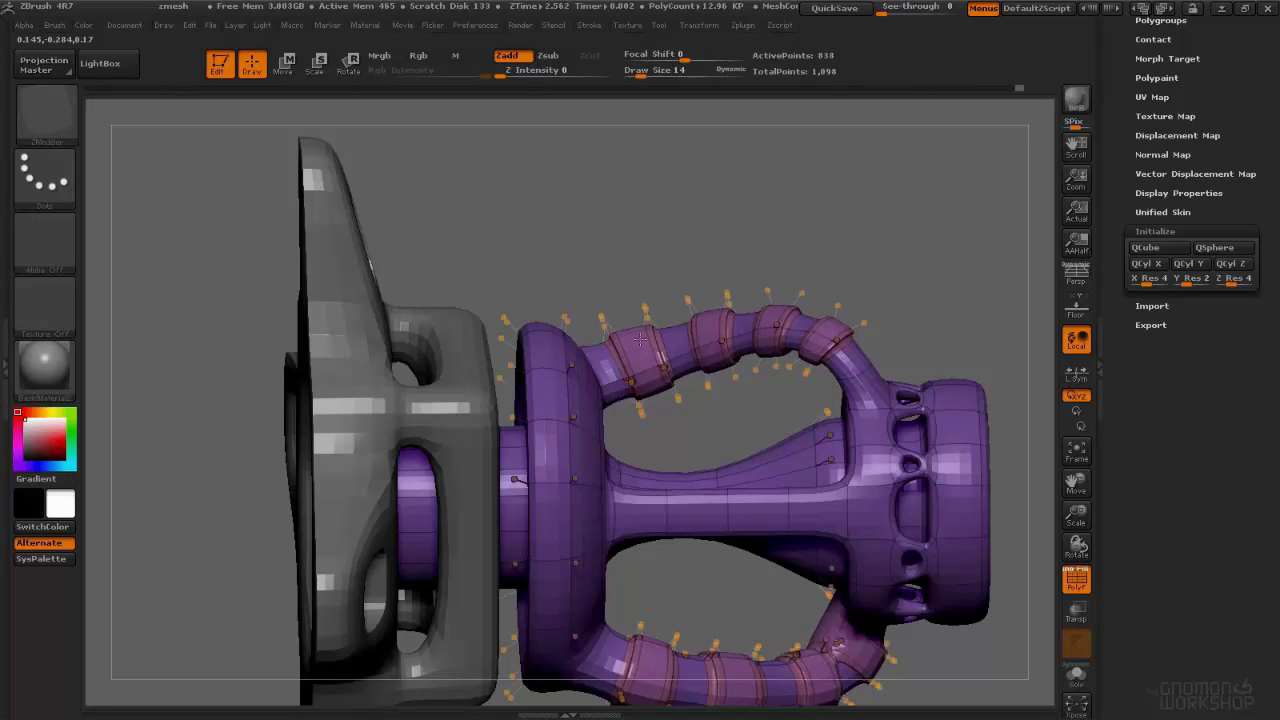
pyautogui.moveTo(720, 366); pyautogui.dragTo(551, 346)
pyautogui.moveTo(556, 450); pyautogui.dragTo(733, 265)
# Step: Delete one polygon on the disc's top ring and one on the collar's underside, and turn off the smooth preview
pyautogui.press('space')
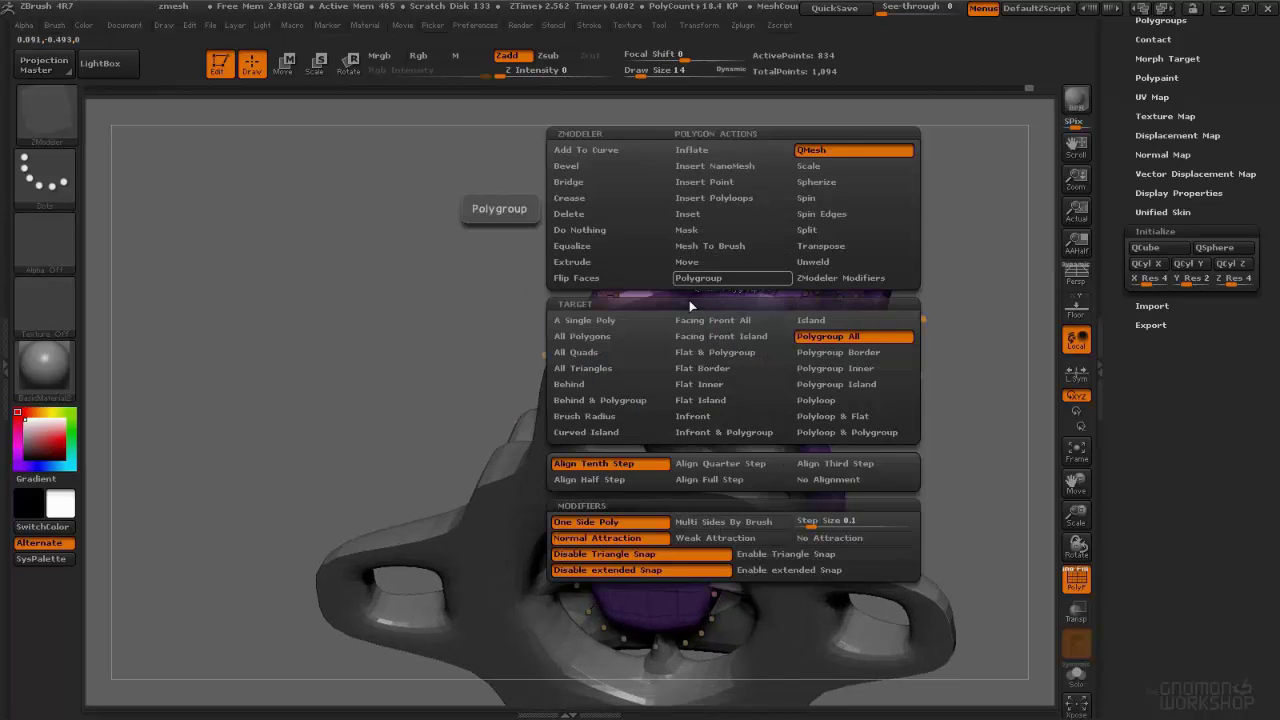
pyautogui.click(579, 218)
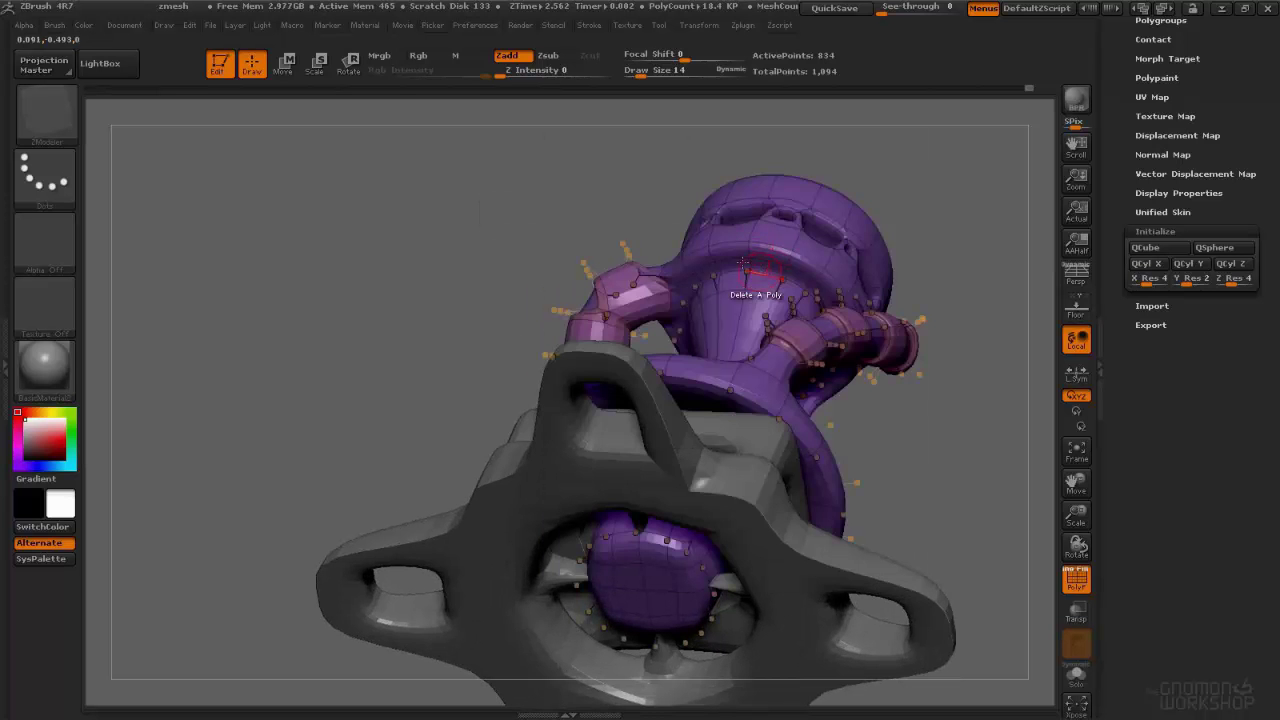
pyautogui.moveTo(731, 266); pyautogui.dragTo(645, 456, button='right')
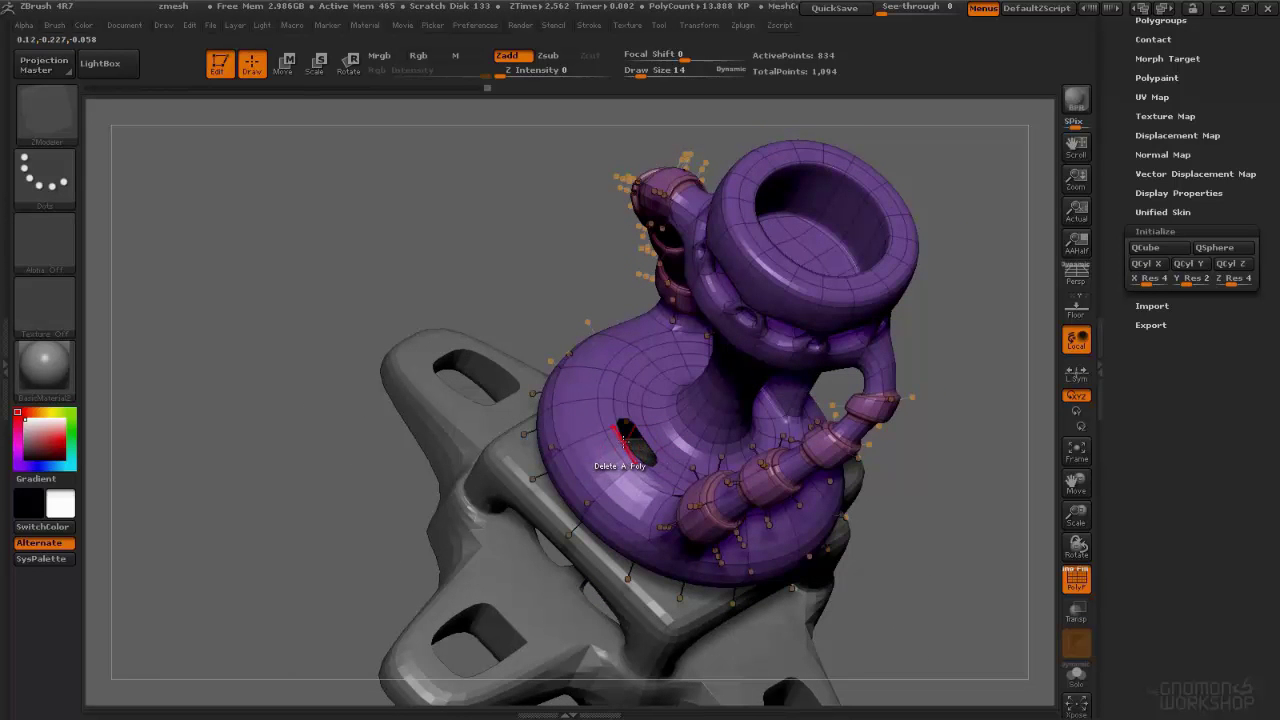
pyautogui.hotkey('shift', 'd')
pyautogui.press('space')
pyautogui.keyDown('ctrl'); pyautogui.moveTo(603, 386); pyautogui.dragTo(630, 480, button='right'); pyautogui.keyUp('ctrl')
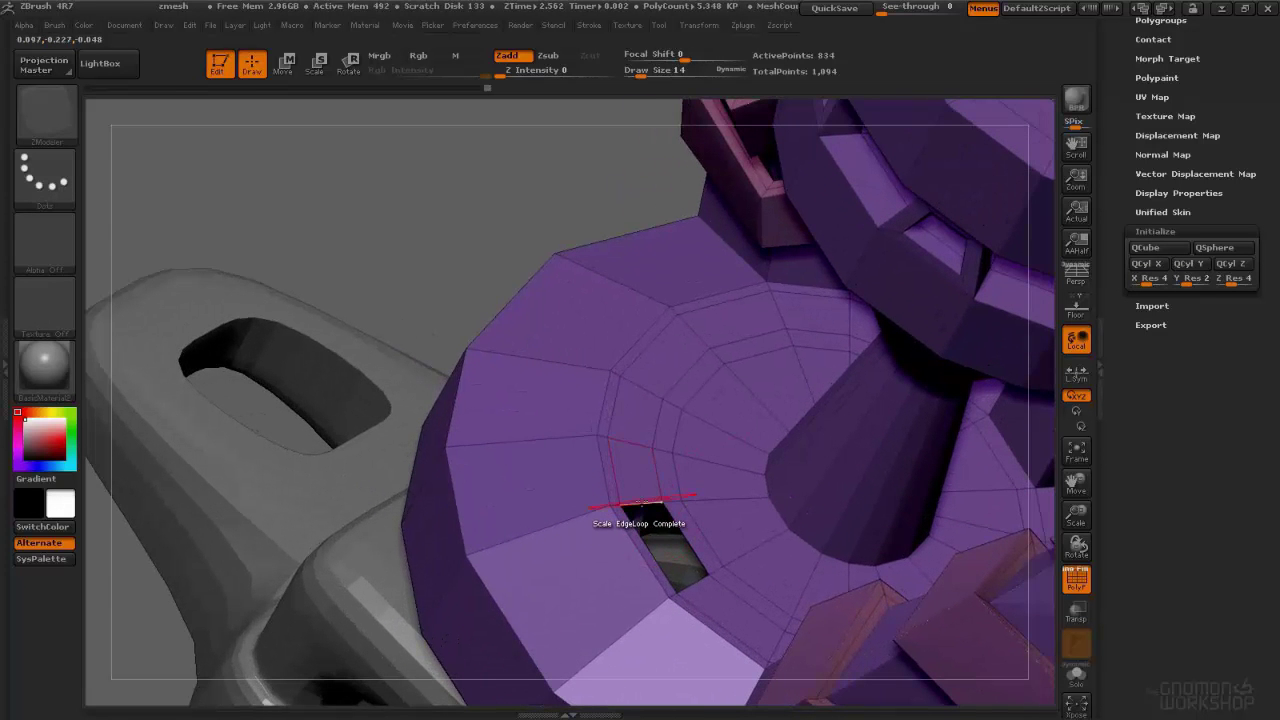
# Step: Bridge the disc's top hole to the hole under the collar with the Two Holes target and Arcs option
pyautogui.press('space')
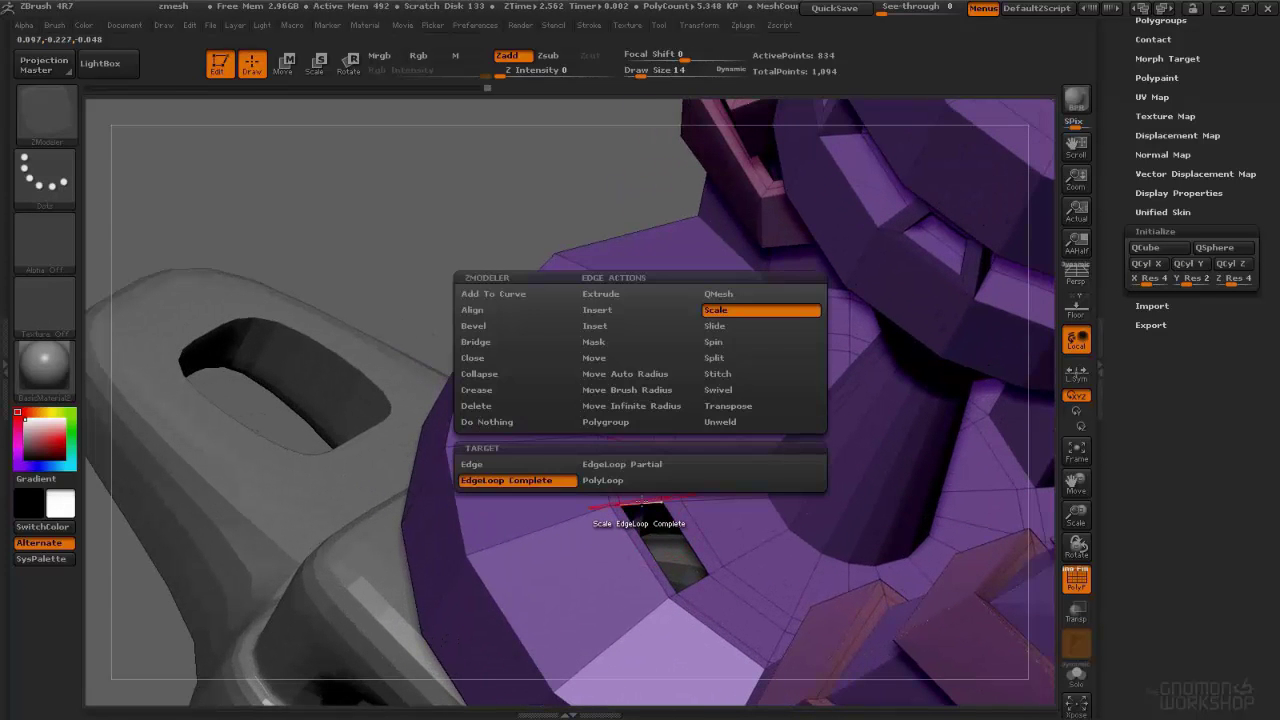
pyautogui.click(490, 343)
pyautogui.keyDown('alt'); pyautogui.moveTo(702, 419); pyautogui.dragTo(625, 620, button='right'); pyautogui.keyUp('alt')
pyautogui.keyDown('alt'); pyautogui.moveTo(800, 340); pyautogui.dragTo(680, 470, button='right'); pyautogui.keyUp('alt')
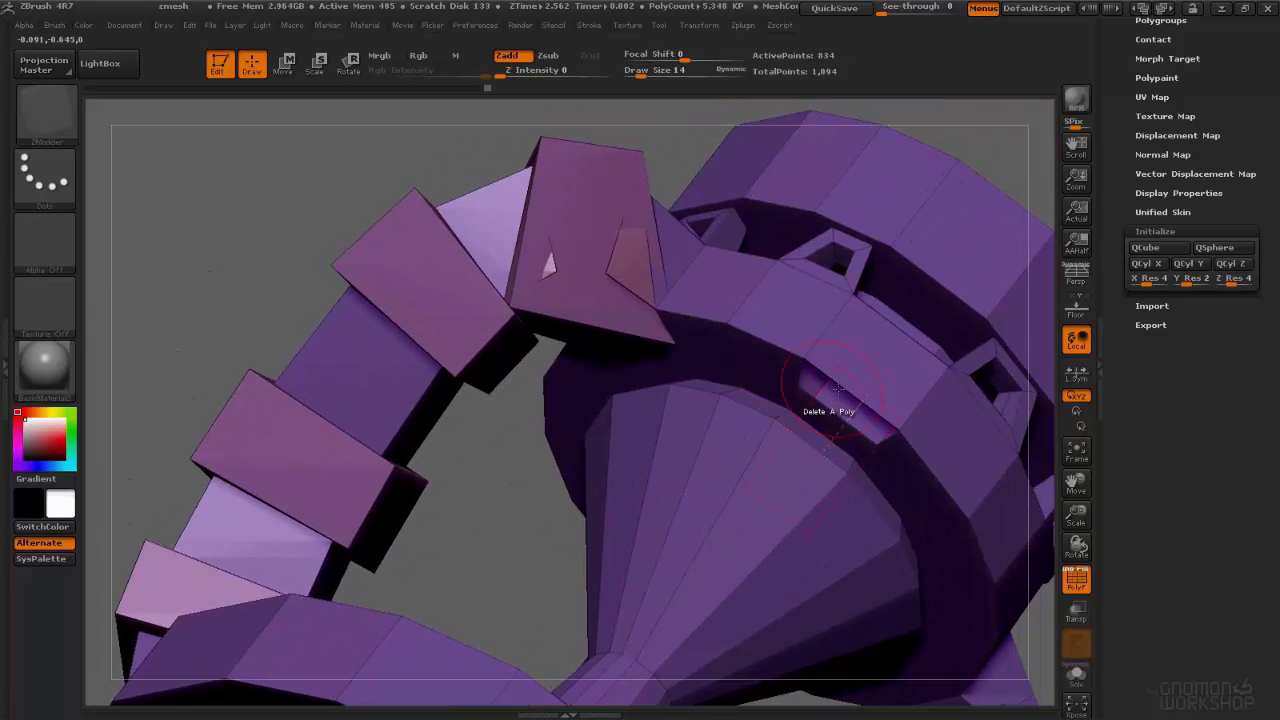
pyautogui.click(840, 380)
# Step: Delete the upper and lower edge loops across the new bridge with the EdgeLoop Complete target
pyautogui.keyDown('alt'); pyautogui.moveTo(690, 155); pyautogui.dragTo(600, 362); pyautogui.keyUp('alt')
pyautogui.press('space')
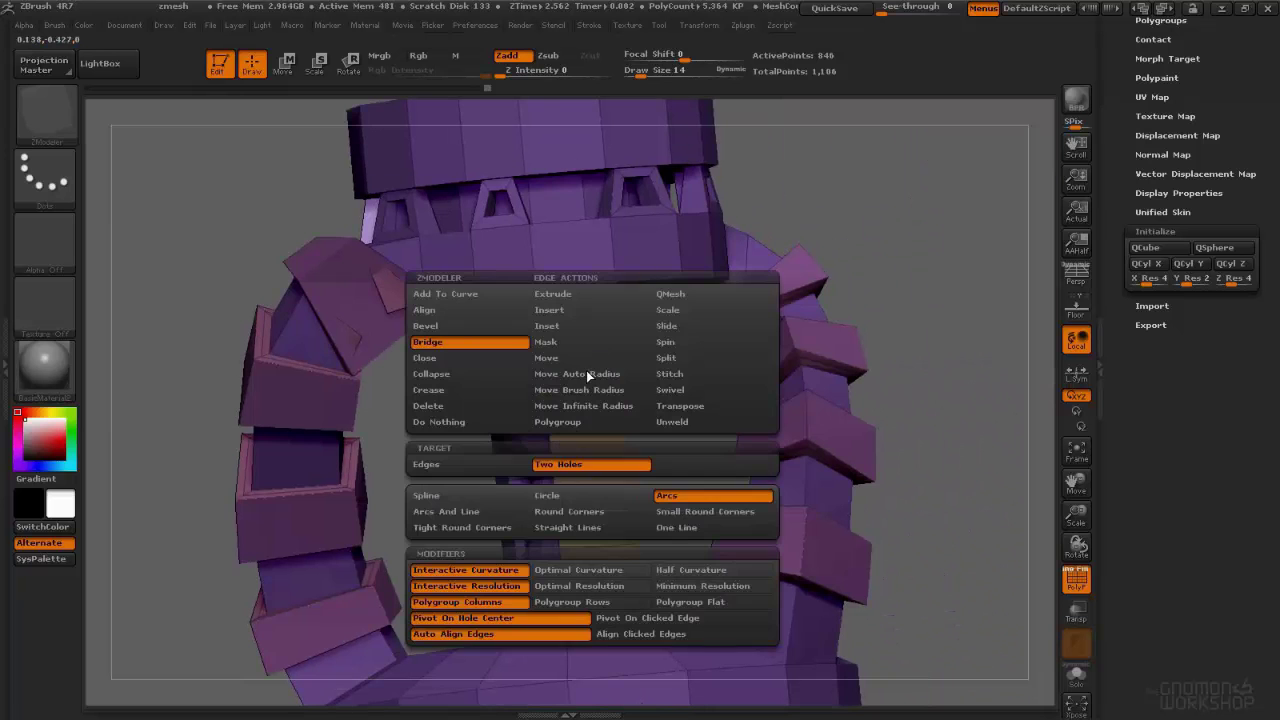
pyautogui.click(447, 406)
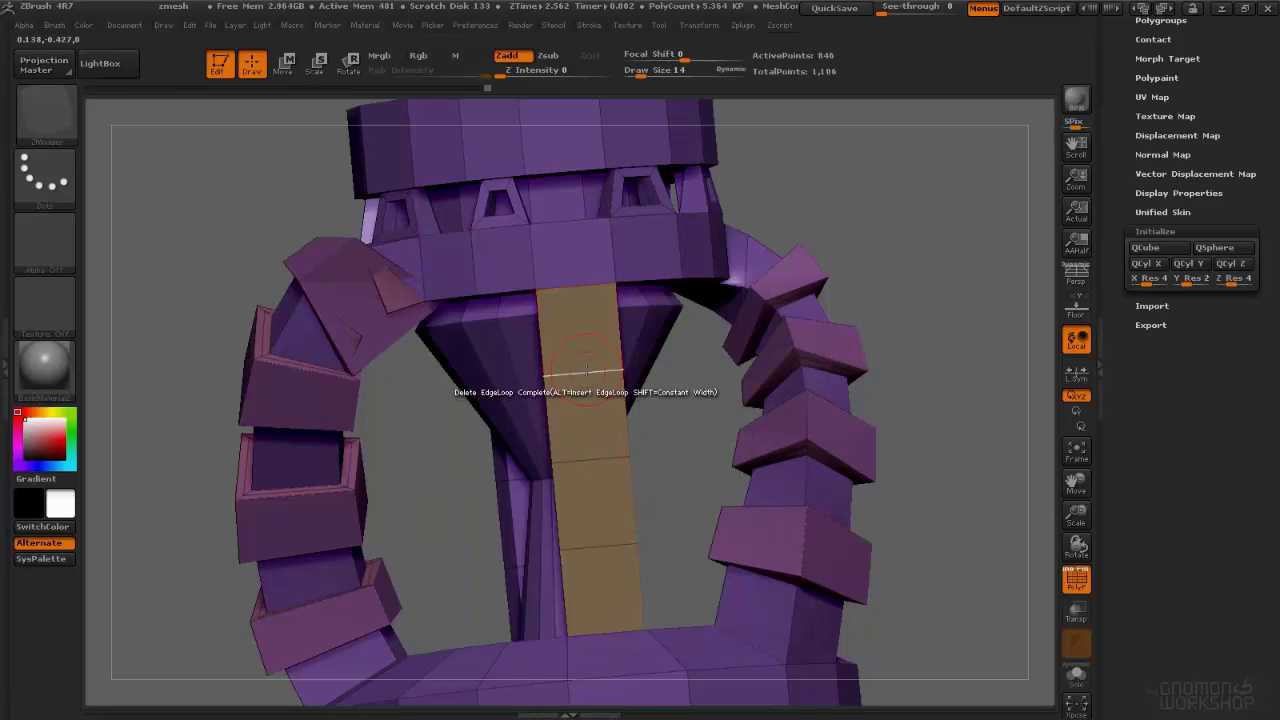
pyautogui.click(593, 544)
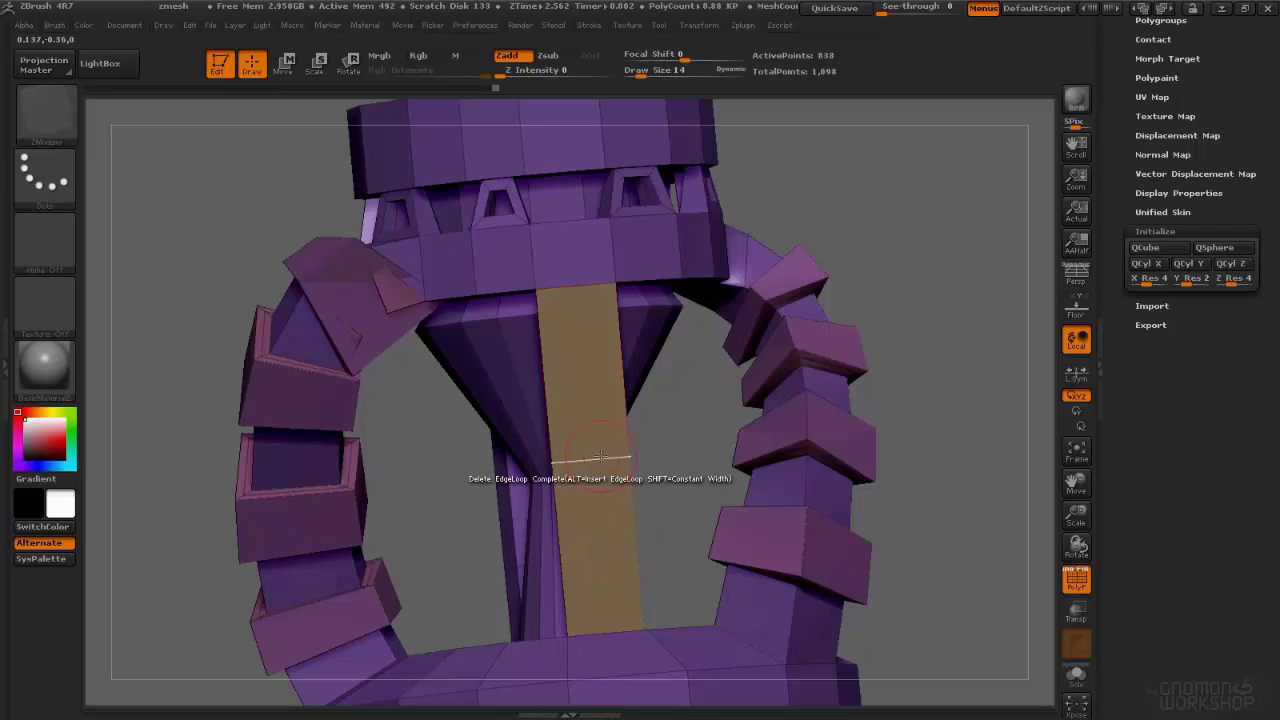
# Step: Narrow the middle edge loop across the yellow bridge with the Scale action and EdgeLoop Complete target
pyautogui.press('space')
pyautogui.click(687, 312)
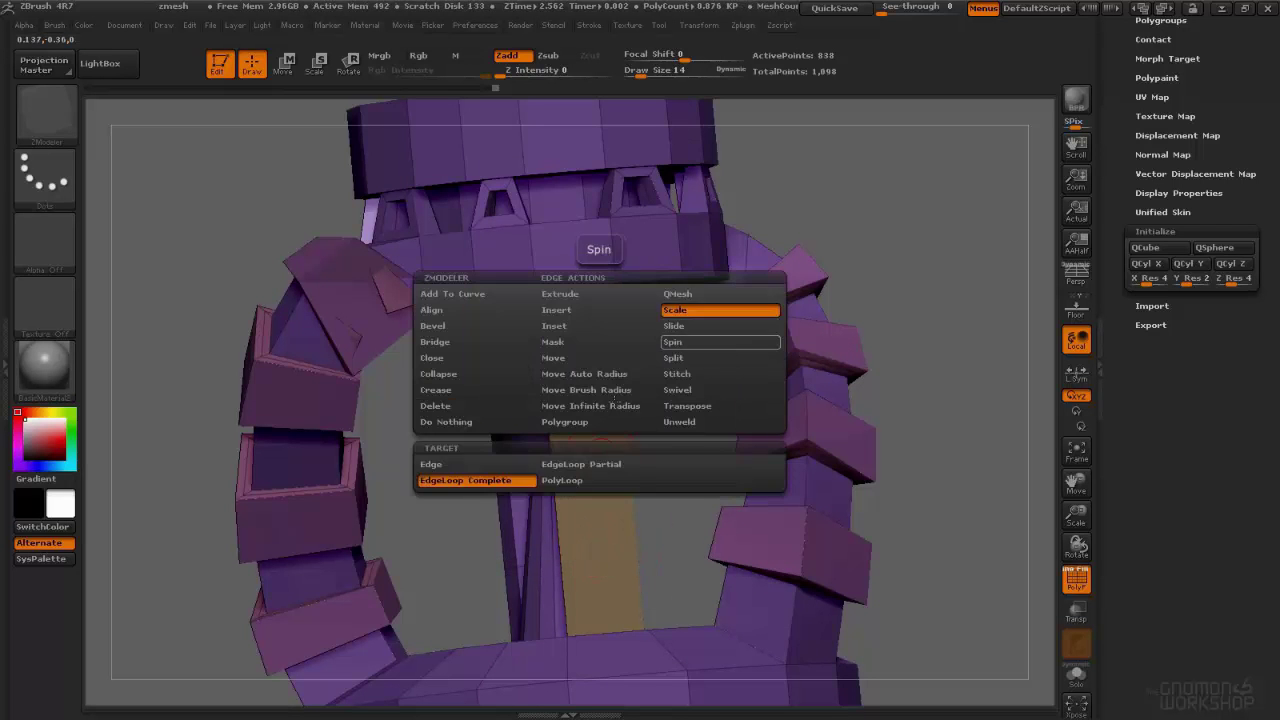
pyautogui.moveTo(576, 446); pyautogui.dragTo(540, 446)
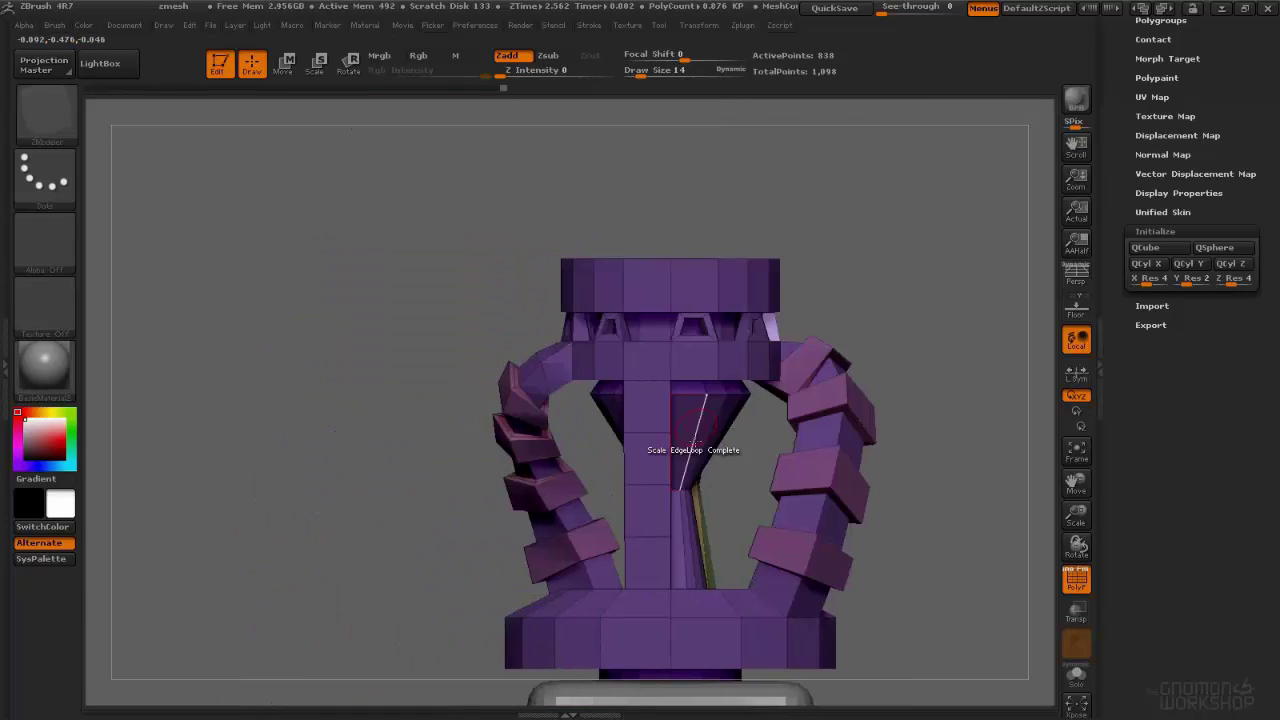
# Step: Delete two edge loops across the opposite bridge and narrow its remaining middle loop with Scale on EdgeLoop Complete
pyautogui.press('space')
pyautogui.click(505, 404)
pyautogui.click(629, 445)
pyautogui.click(633, 508)
pyautogui.press('space')
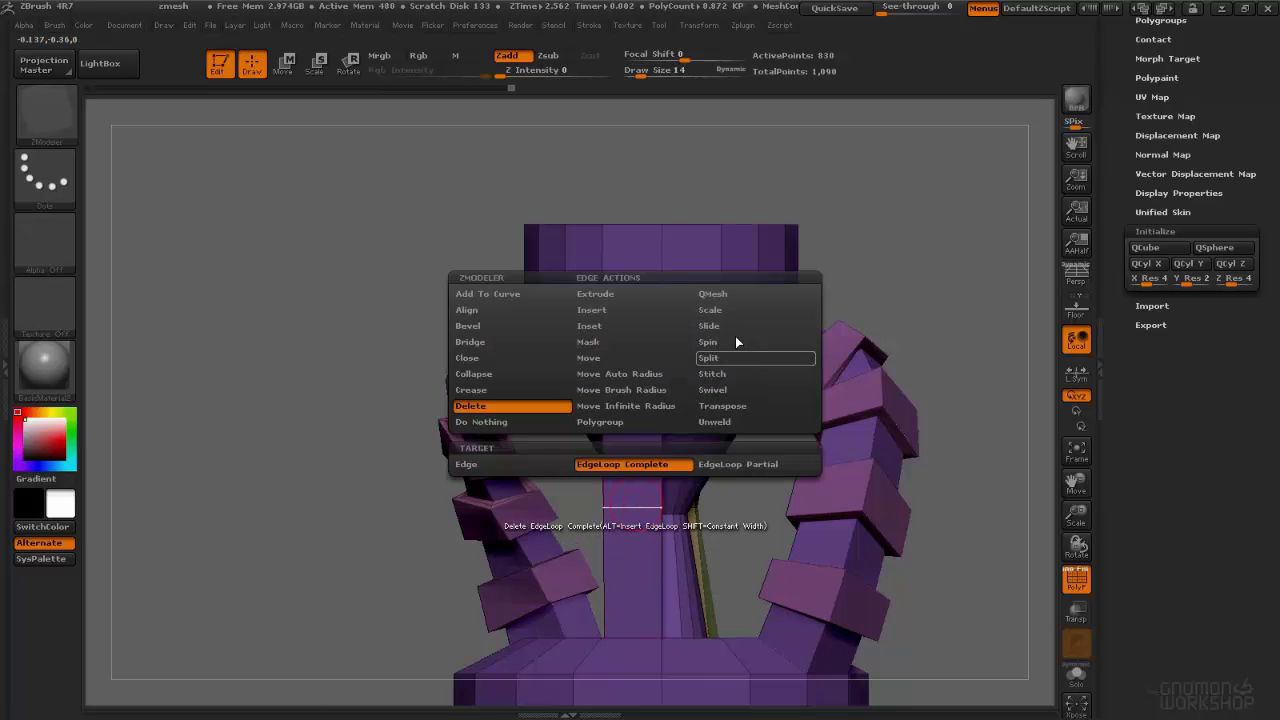
pyautogui.click(727, 311)
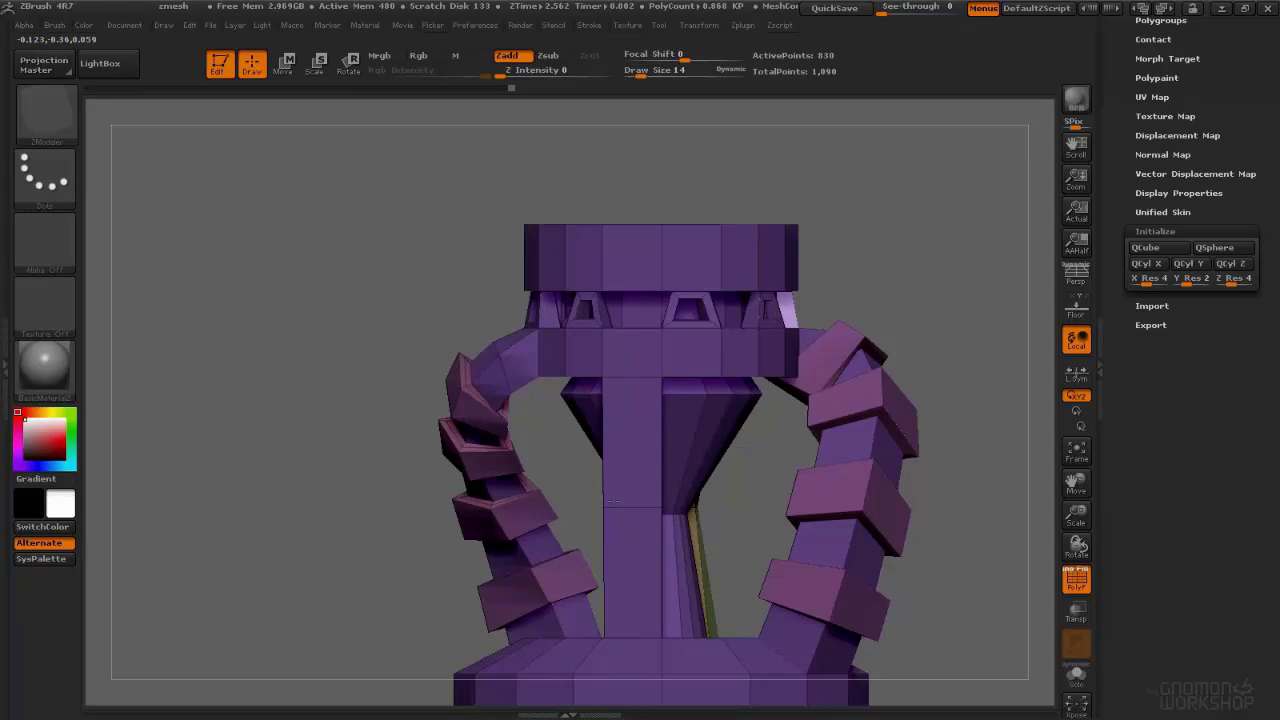
pyautogui.moveTo(592, 494); pyautogui.dragTo(536, 493)
# Step: Regroup the whole body as a single polygroup and display it smoothed without the polyframe
pyautogui.keyDown('alt'); pyautogui.moveTo(751, 514); pyautogui.dragTo(650, 400); pyautogui.keyUp('alt')
pyautogui.press('d')
pyautogui.moveTo(771, 309); pyautogui.dragTo(794, 280)
pyautogui.hotkey('ctrl', 'w')
pyautogui.moveTo(640, 290); pyautogui.dragTo(699, 352)
pyautogui.hotkey('shift', 'f')
pyautogui.moveTo(699, 352); pyautogui.dragTo(750, 347, button='right')
# Step: Duplicate the body in place with a transpose line and rotate the copy about 90° around the central axis
pyautogui.moveTo(629, 343)
pyautogui.keyDown('alt'); pyautogui.mouseDown(button='right')
pyautogui.moveTo(751, 434)
pyautogui.moveTo(722, 428)
pyautogui.moveTo(777, 418)
pyautogui.mouseUp(button='right'); pyautogui.keyUp('alt')
pyautogui.keyDown('alt'); pyautogui.moveTo(818, 414); pyautogui.dragTo(606, 389); pyautogui.keyUp('alt')
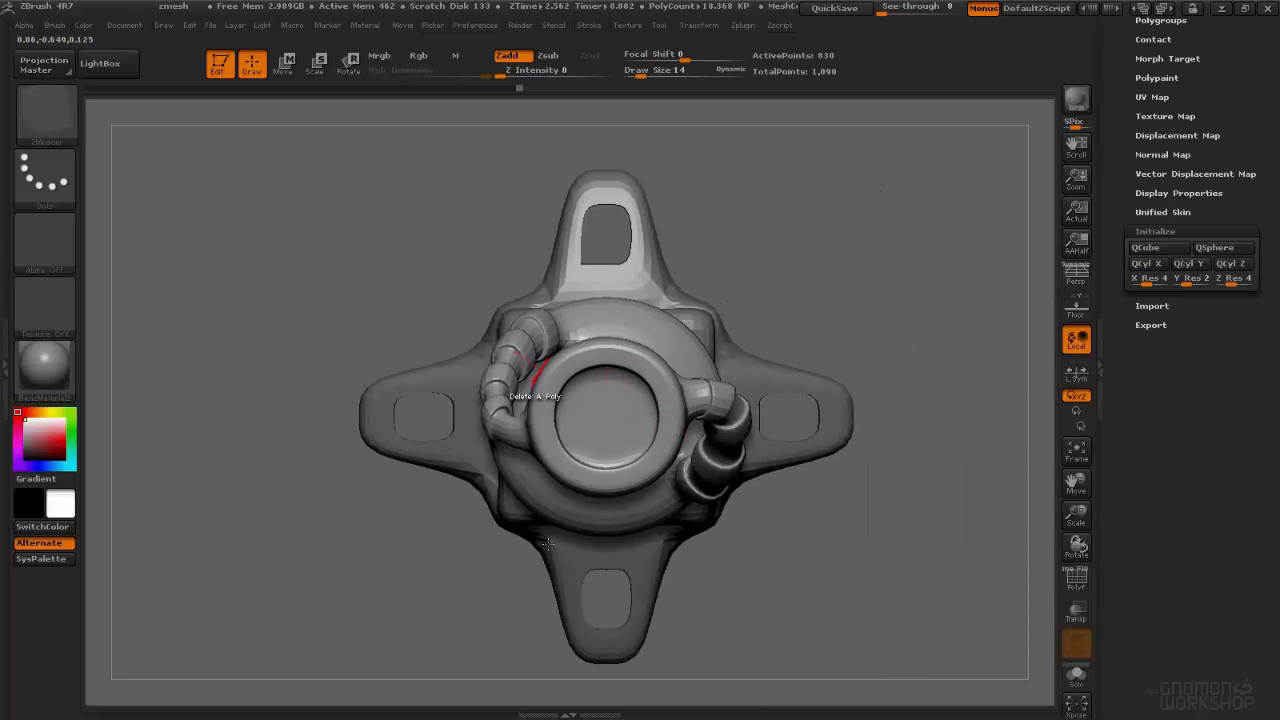
pyautogui.moveTo(630, 520); pyautogui.dragTo(684, 515, button='right')
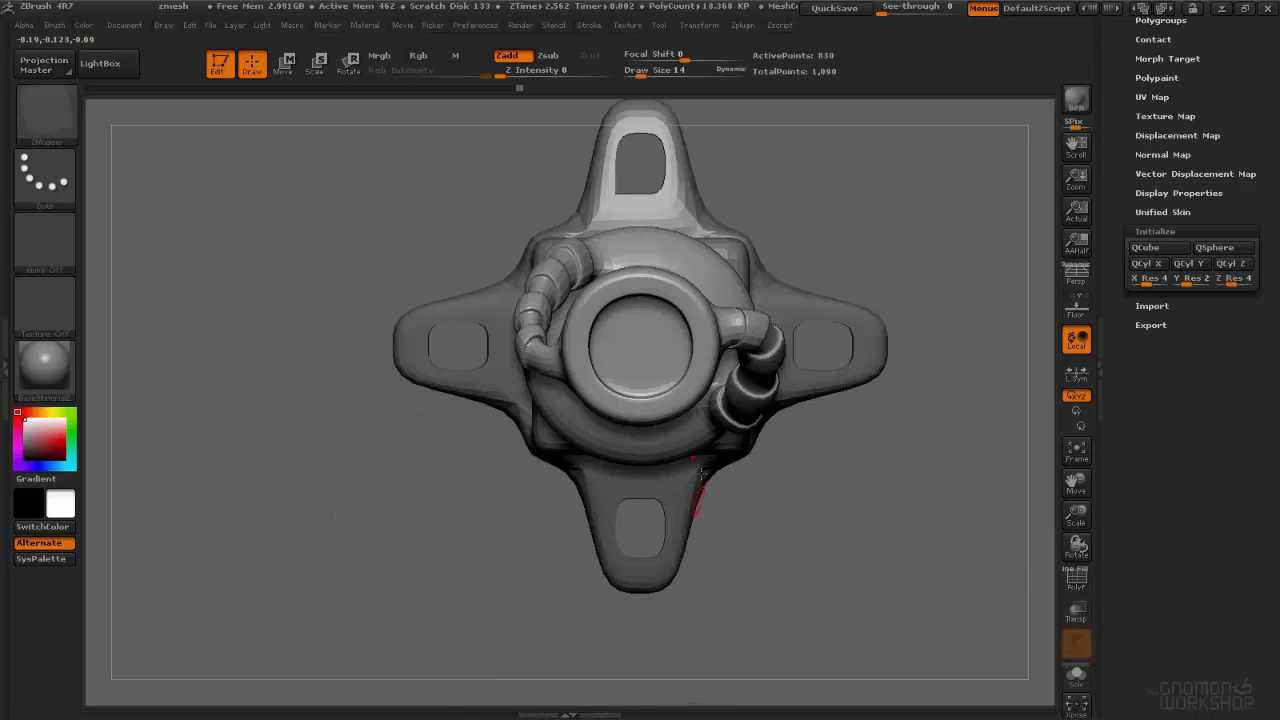
pyautogui.keyDown('alt'); pyautogui.moveTo(669, 261); pyautogui.dragTo(677, 294, button='right'); pyautogui.keyUp('alt')
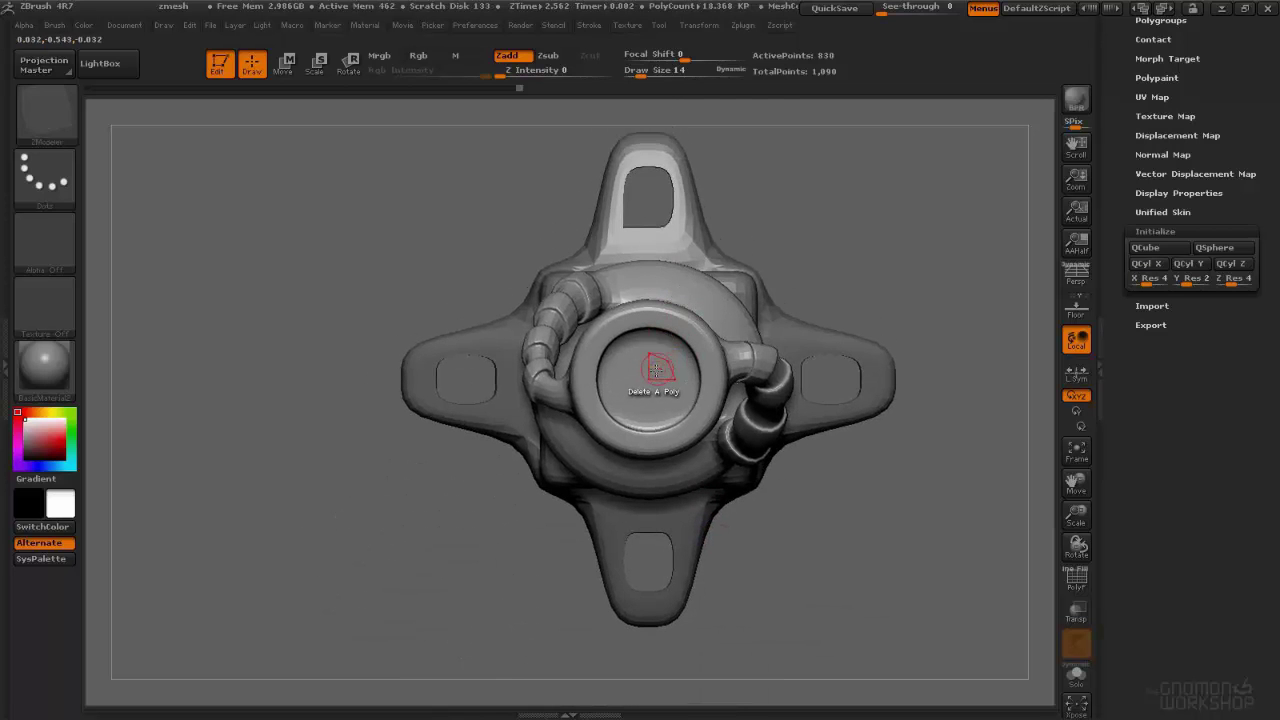
pyautogui.press('w')
pyautogui.moveTo(648, 380); pyautogui.dragTo(648, 632)
pyautogui.keyDown('ctrl'); pyautogui.click(648, 506); pyautogui.keyUp('ctrl')
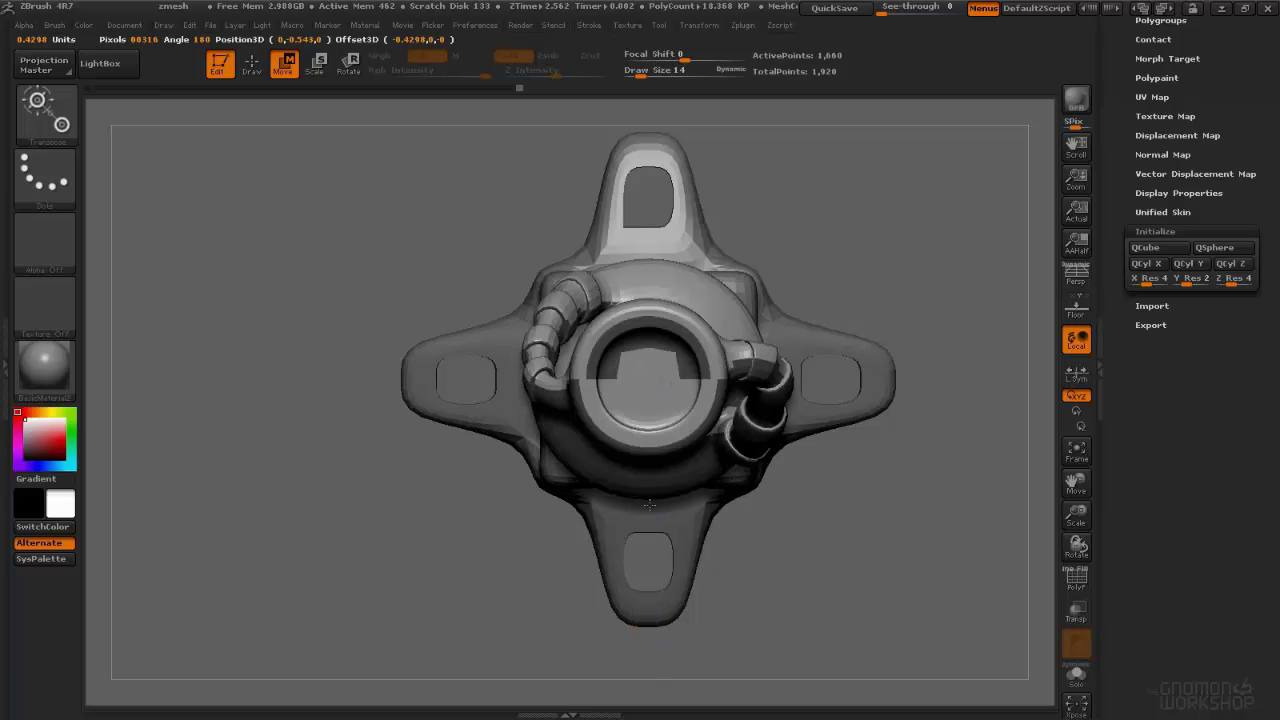
pyautogui.moveTo(648, 664); pyautogui.dragTo(636, 525)
pyautogui.press('r')
pyautogui.moveTo(792, 582); pyautogui.dragTo(881, 479)
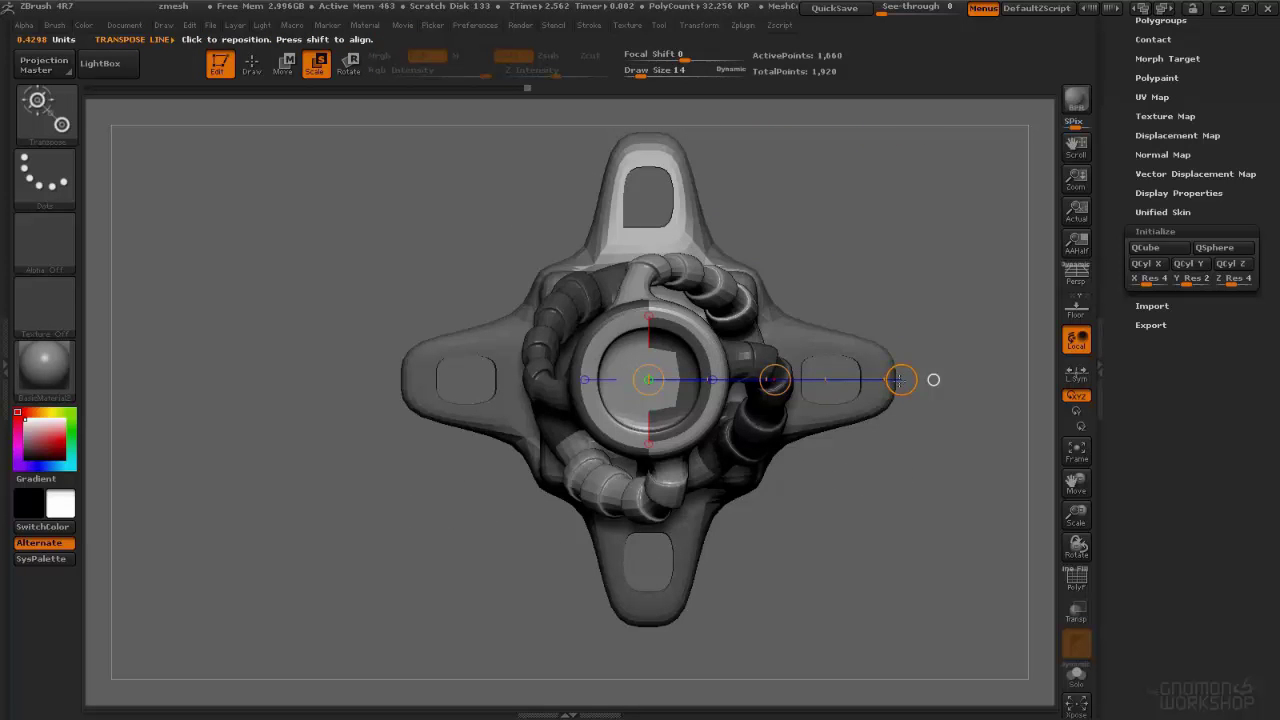
# Step: Shrink the rotated copy slightly, lower it inside the original body, and clear the mask
pyautogui.moveTo(895, 380); pyautogui.dragTo(867, 377)
pyautogui.moveTo(876, 505); pyautogui.dragTo(891, 542)
pyautogui.keyDown('shift'); pyautogui.moveTo(722, 380); pyautogui.dragTo(722, 196); pyautogui.keyUp('shift')
pyautogui.moveTo(722, 288); pyautogui.dragTo(729, 342)
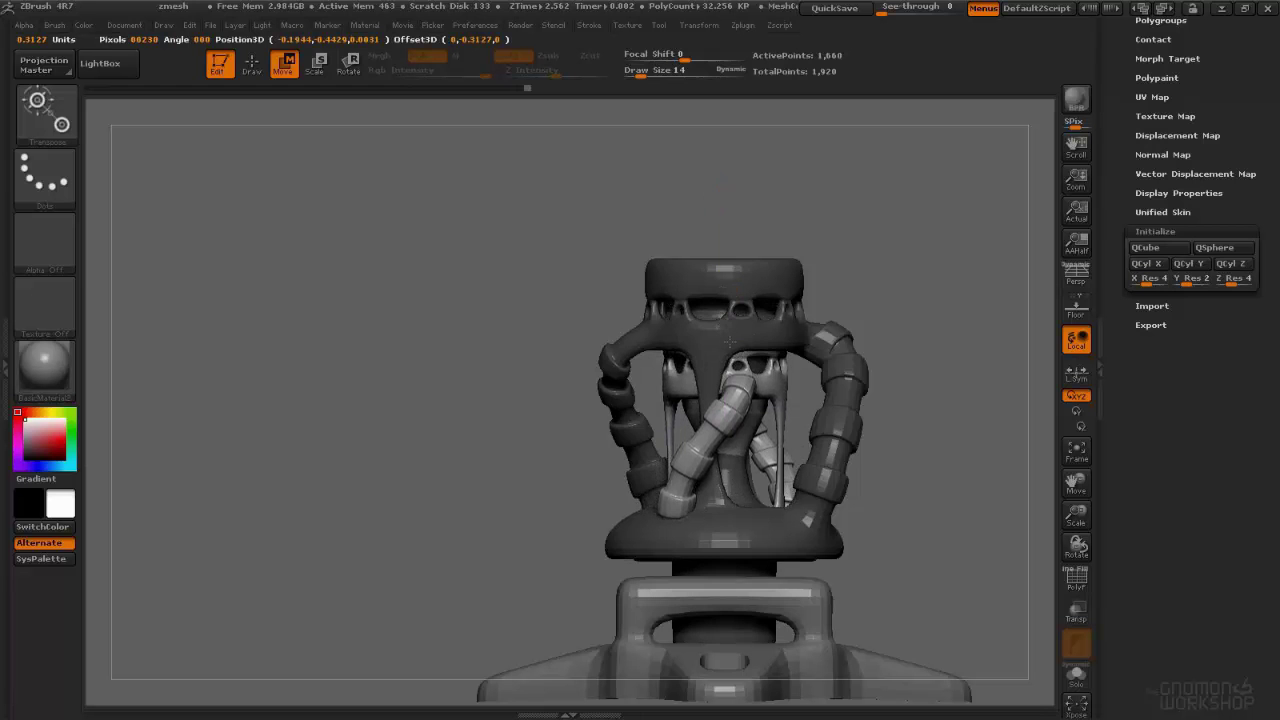
pyautogui.moveTo(735, 330); pyautogui.dragTo(818, 332, button='right')
pyautogui.moveTo(680, 335); pyautogui.dragTo(890, 340, button='right')
pyautogui.keyDown('ctrl'); pyautogui.moveTo(896, 236); pyautogui.dragTo(926, 262); pyautogui.keyUp('ctrl')
pyautogui.keyDown('alt'); pyautogui.moveTo(870, 300); pyautogui.dragTo(858, 336, button='right'); pyautogui.keyUp('alt')
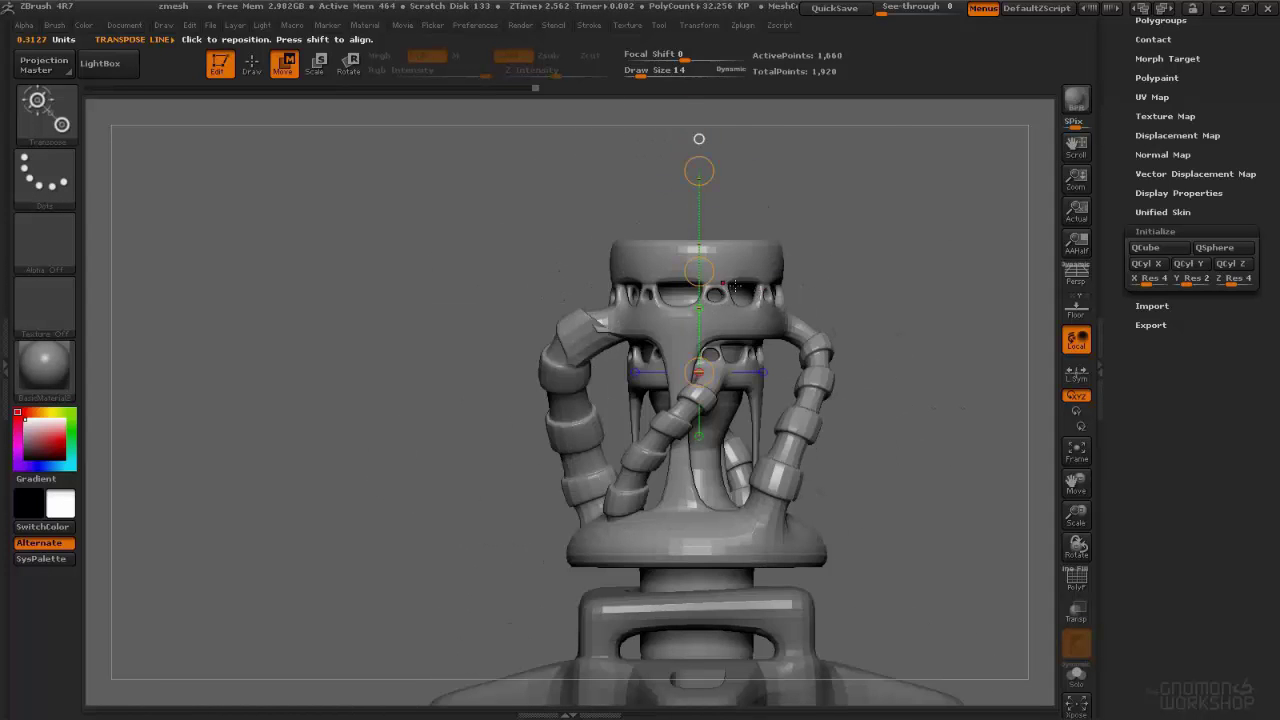
# Step: Duplicate the body upward above the top ring and scale the copy down to fit within the ring's opening
pyautogui.keyDown('ctrl'); pyautogui.moveTo(698, 271); pyautogui.dragTo(684, 5); pyautogui.keyUp('ctrl')
pyautogui.moveTo(703, 108); pyautogui.dragTo(721, 190, button='right')
pyautogui.moveTo(695, 196)
pyautogui.mouseDown()
pyautogui.moveTo(877, 360)
pyautogui.moveTo(820, 313)
pyautogui.moveTo(847, 336)
pyautogui.mouseUp()
pyautogui.press('e')
pyautogui.moveTo(825, 312); pyautogui.dragTo(660, 205, button='right')
pyautogui.click(760, 198)
pyautogui.moveTo(813, 197); pyautogui.dragTo(701, 198)
pyautogui.keyDown('ctrl'); pyautogui.moveTo(671, 306); pyautogui.dragTo(598, 403, button='right'); pyautogui.keyUp('ctrl')
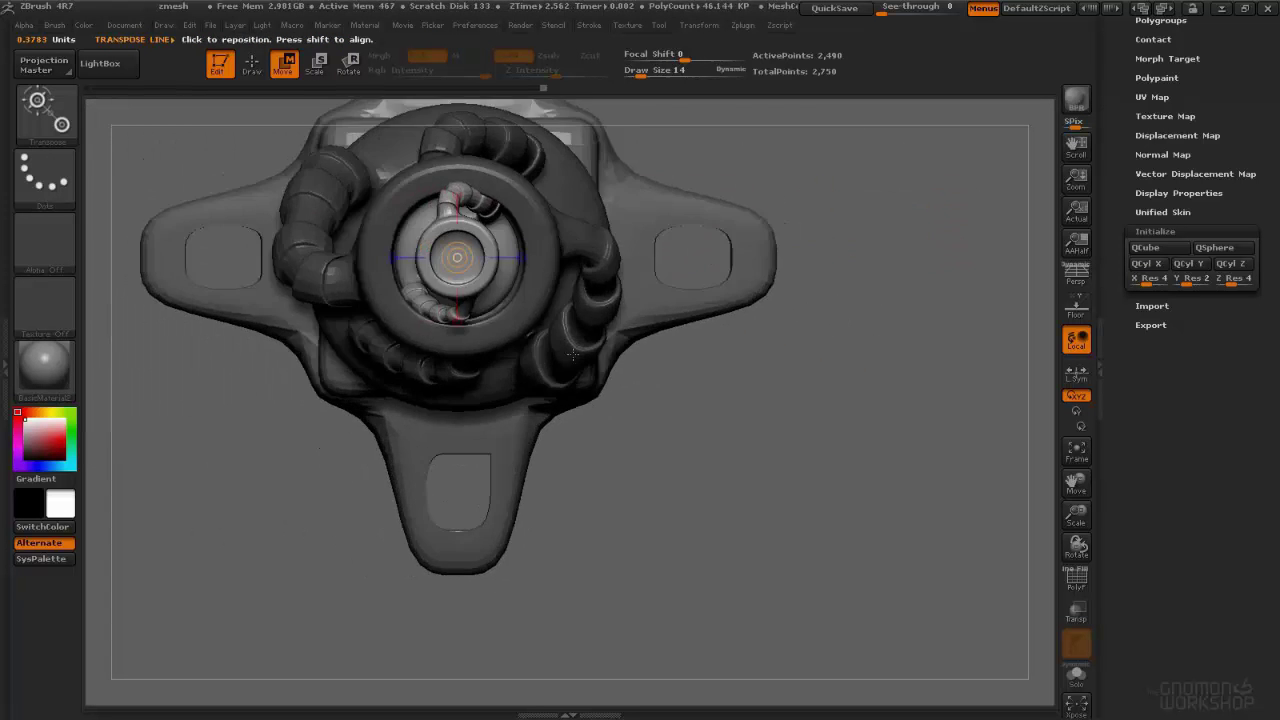
# Step: Scale the small top copy down slightly about the ring's centre
pyautogui.click(520, 258)
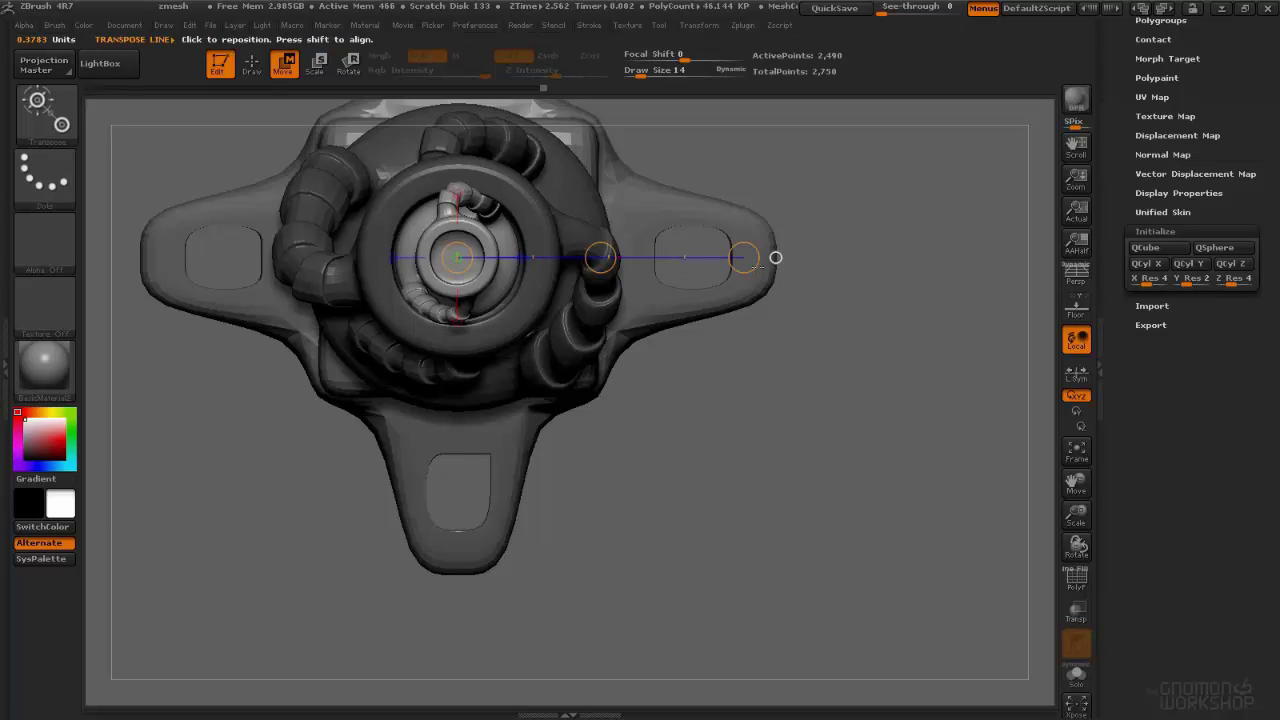
pyautogui.press('e')
pyautogui.moveTo(746, 259); pyautogui.dragTo(719, 261)
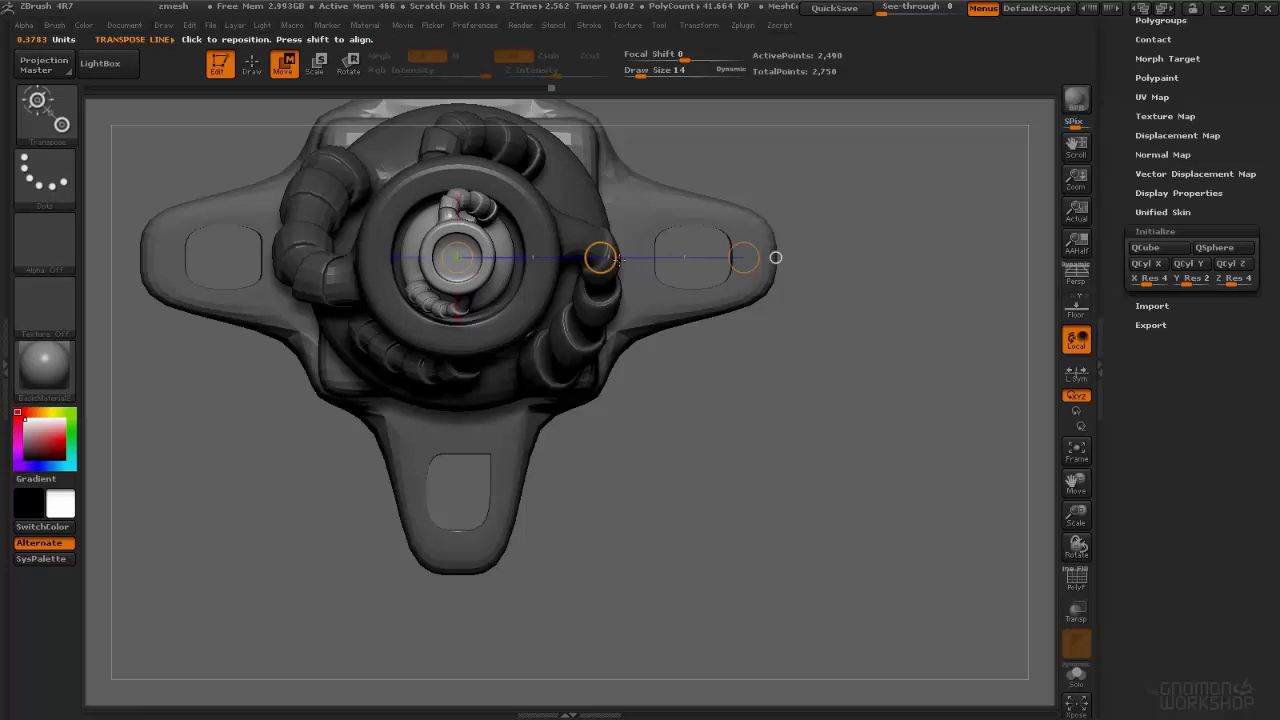
# Step: Duplicate the small top section in place and rotate the duplicate around the vertical axis
pyautogui.moveTo(600, 257); pyautogui.dragTo(601, 257)
pyautogui.hotkey('ctrl', 'z')
pyautogui.press('r')
pyautogui.moveTo(744, 257); pyautogui.dragTo(439, 441)
pyautogui.moveTo(750, 424); pyautogui.dragTo(748, 358)
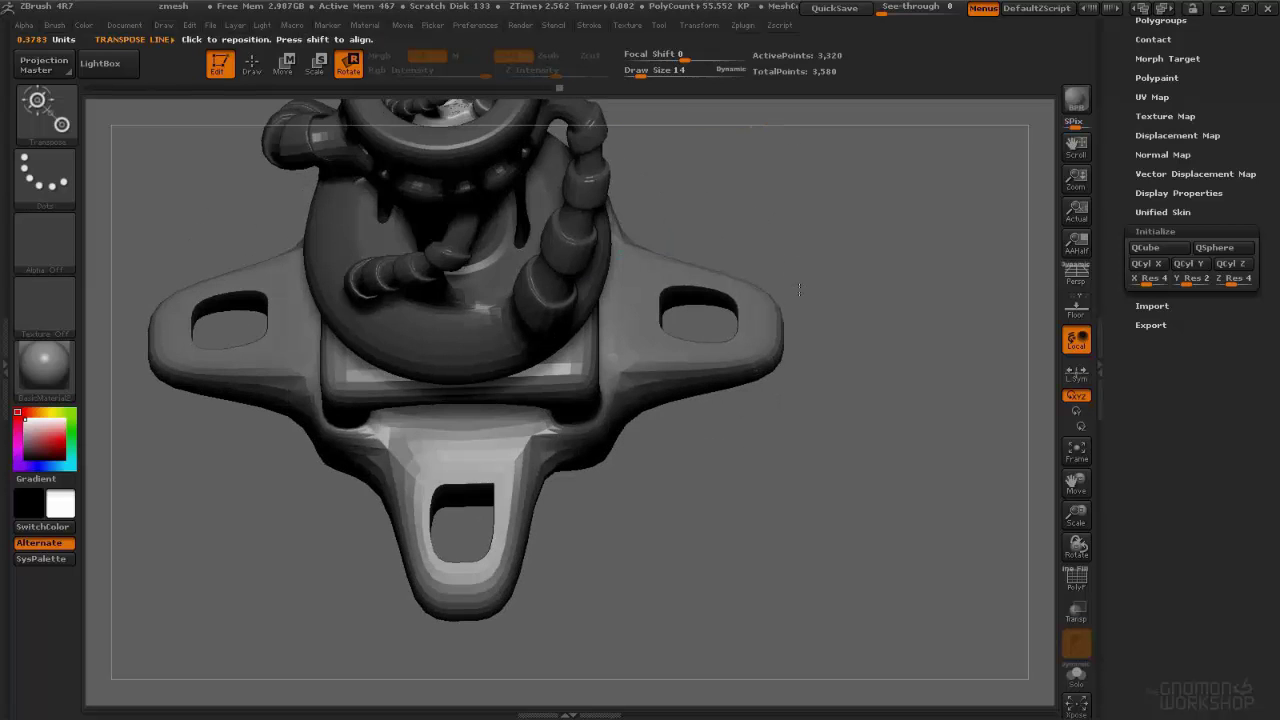
pyautogui.moveTo(803, 291); pyautogui.dragTo(883, 553)
pyautogui.keyDown('alt'); pyautogui.moveTo(672, 172); pyautogui.dragTo(723, 385); pyautogui.keyUp('alt')
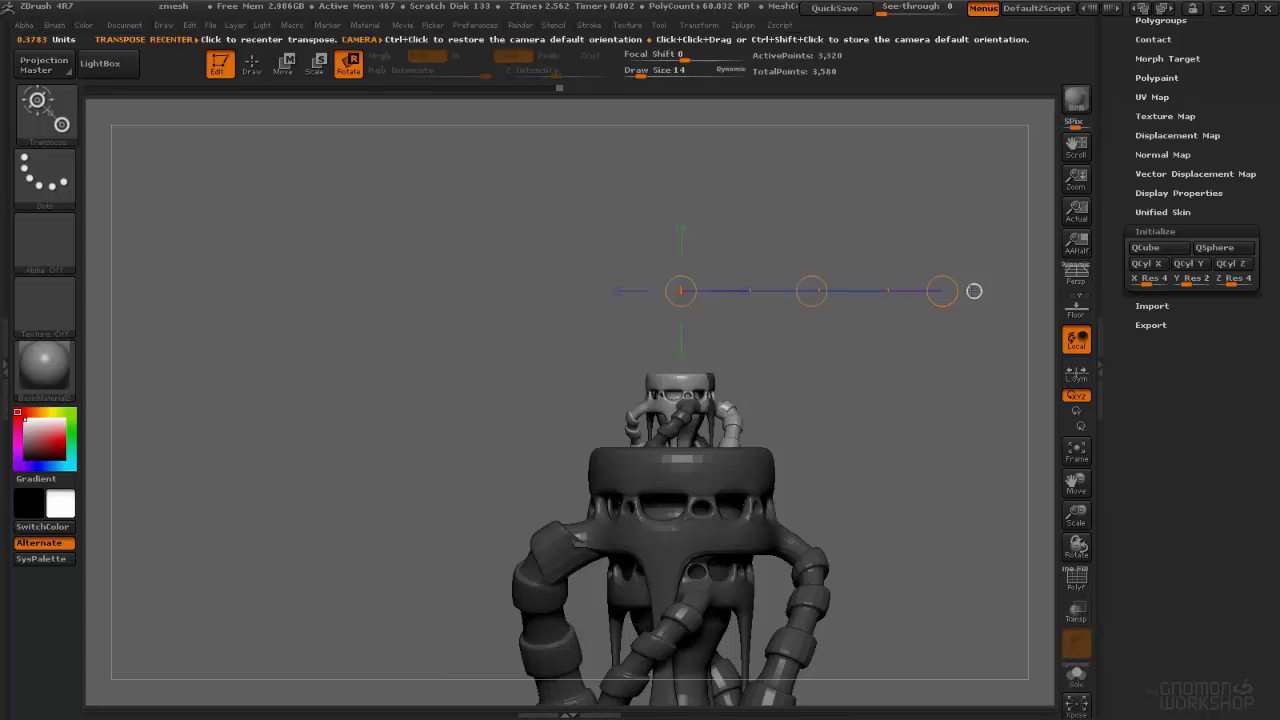
# Step: Lower the rotated duplicate inside the small top section and clear the mask
pyautogui.moveTo(875, 291); pyautogui.dragTo(860, 332)
pyautogui.keyDown('shift'); pyautogui.moveTo(690, 393); pyautogui.dragTo(686, 168); pyautogui.keyUp('shift')
pyautogui.press('w')
pyautogui.moveTo(686, 330); pyautogui.dragTo(829, 532)
pyautogui.keyDown('alt'); pyautogui.moveTo(797, 484); pyautogui.dragTo(785, 455); pyautogui.keyUp('alt')
# Step: Switch the smooth preview and the polyframe off and on to inspect the stacked model
pyautogui.hotkey('shift', 'd')
pyautogui.hotkey('shift', 'f')
pyautogui.hotkey('shift', 'f')
pyautogui.press('d')
pyautogui.keyDown('alt'); pyautogui.moveTo(802, 491); pyautogui.dragTo(598, 337); pyautogui.keyUp('alt')
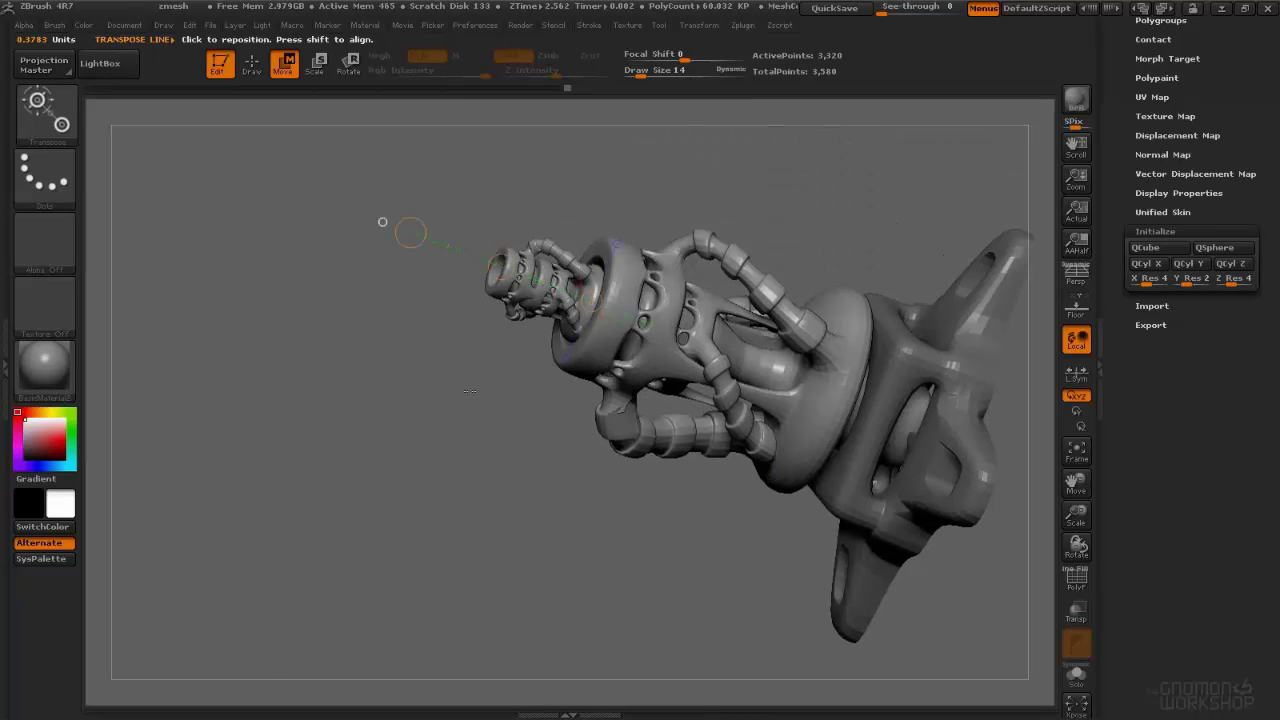
# Step: Raise the SmoothSubdiv level in the Dynamic Subdiv settings for a smoother preview
pyautogui.scroll(8, 1256, 121)
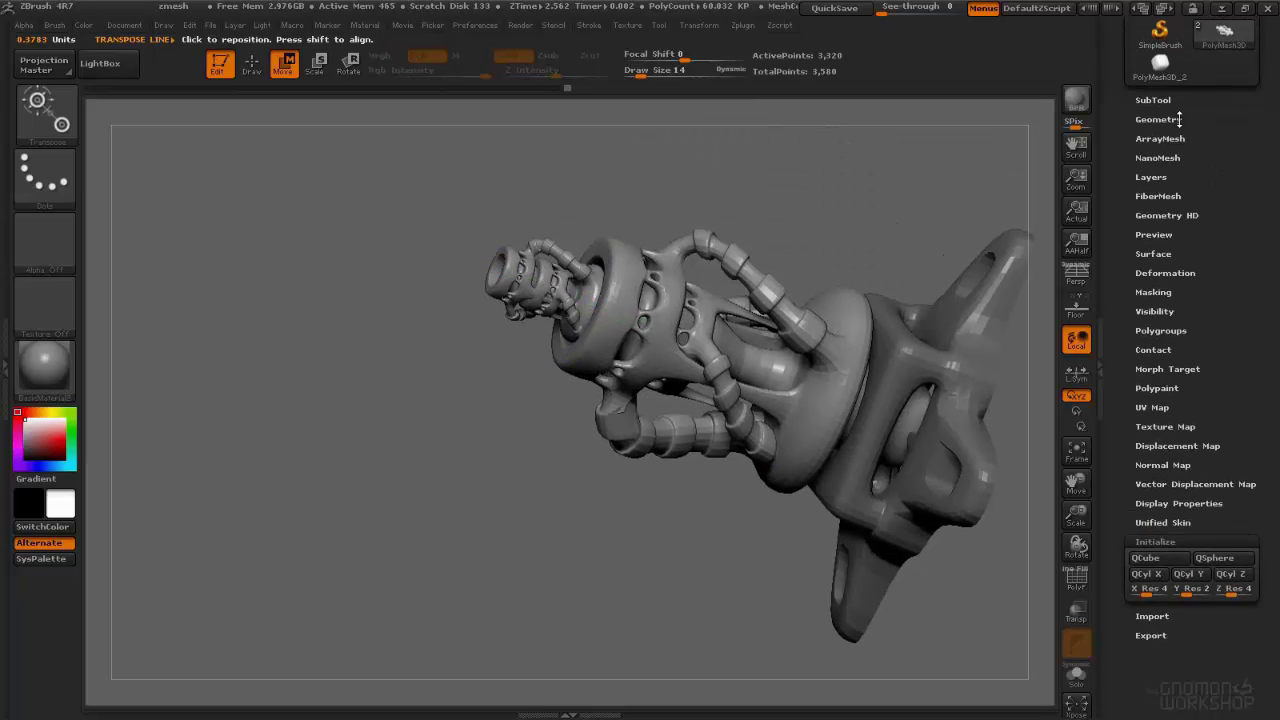
pyautogui.click(1178, 118)
pyautogui.moveTo(688, 200); pyautogui.dragTo(905, 284)
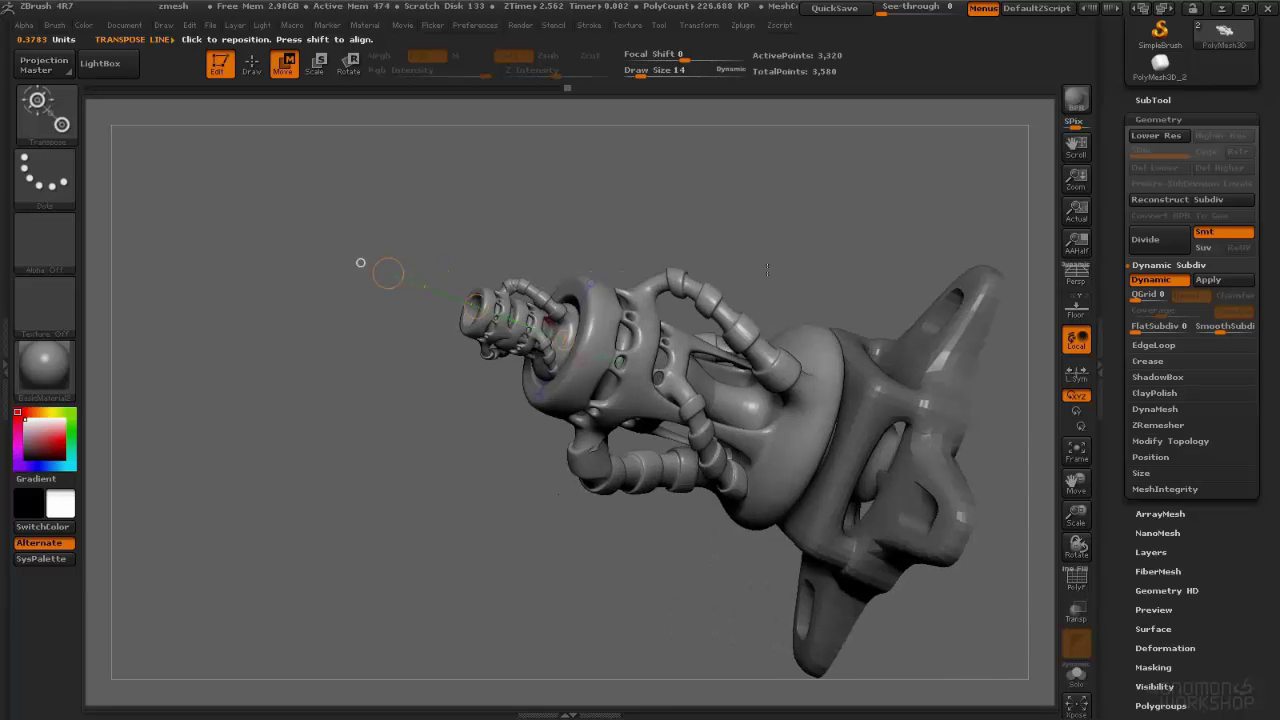
# Step: Dock the Transform palette and set up radial symmetry around the Y axis with a RadialCount of 8
pyautogui.press('q')
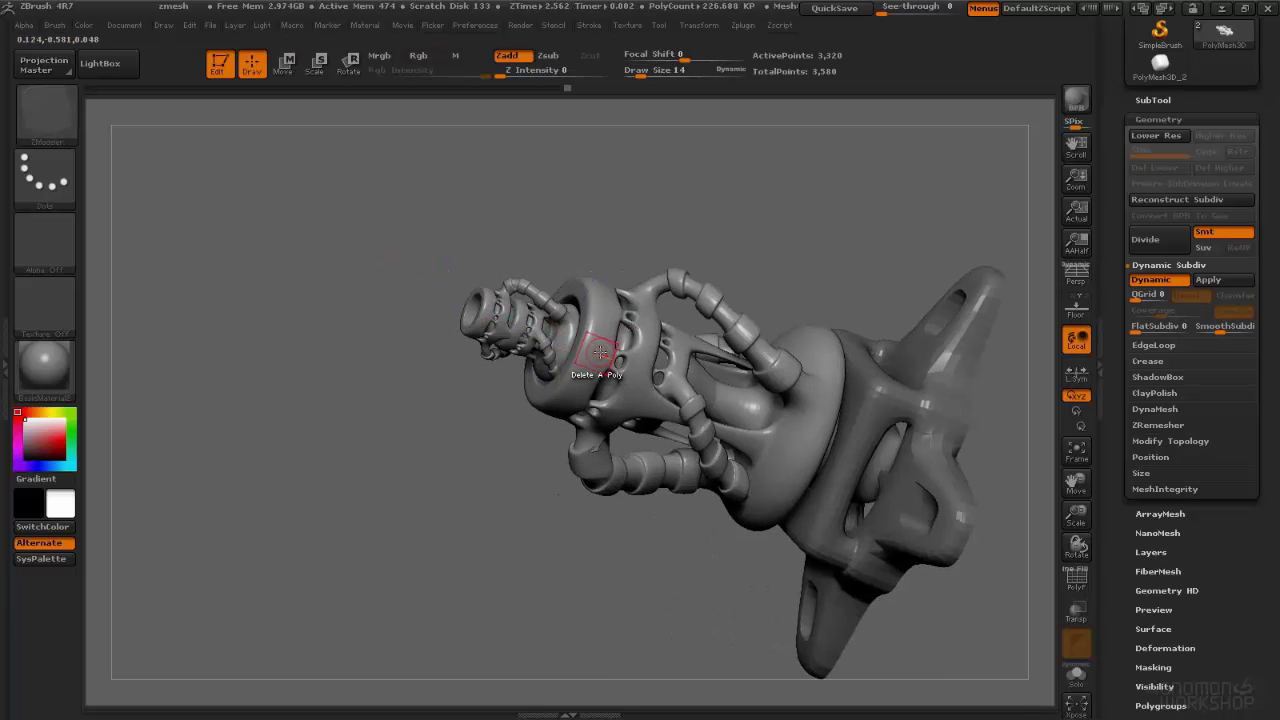
pyautogui.moveTo(601, 343); pyautogui.dragTo(592, 371, button='right')
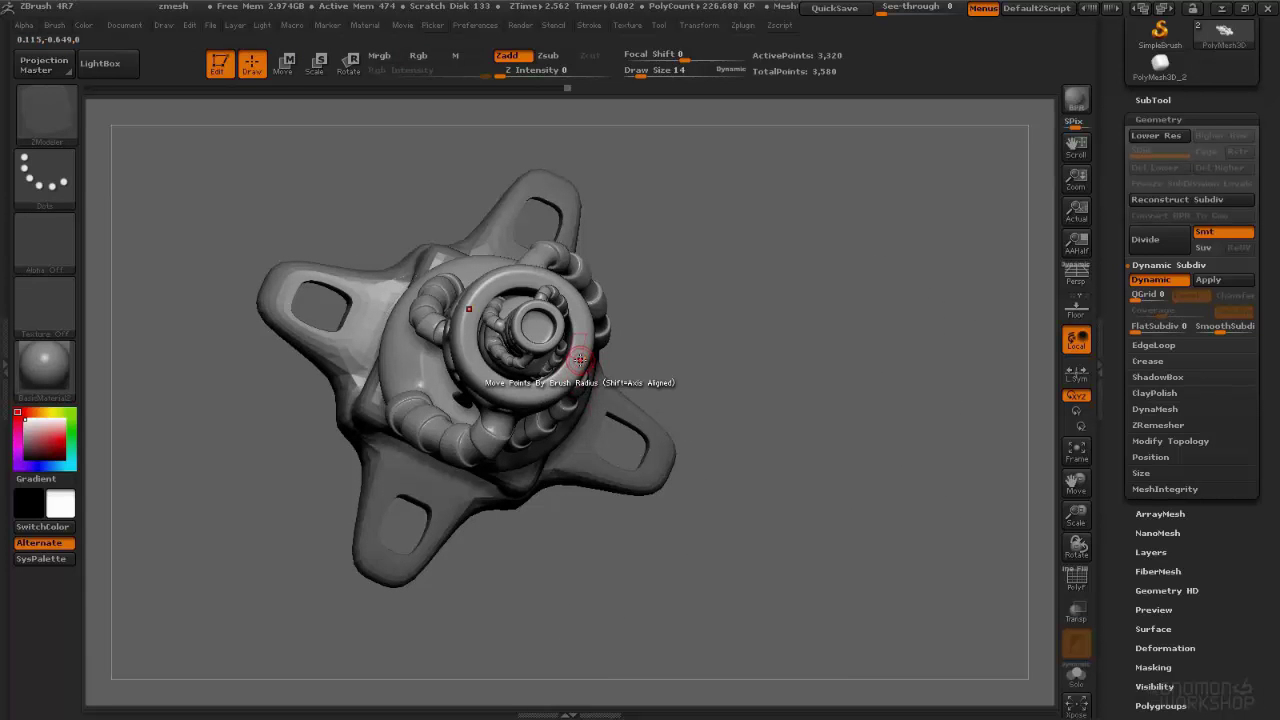
pyautogui.click(697, 26)
pyautogui.click(716, 419)
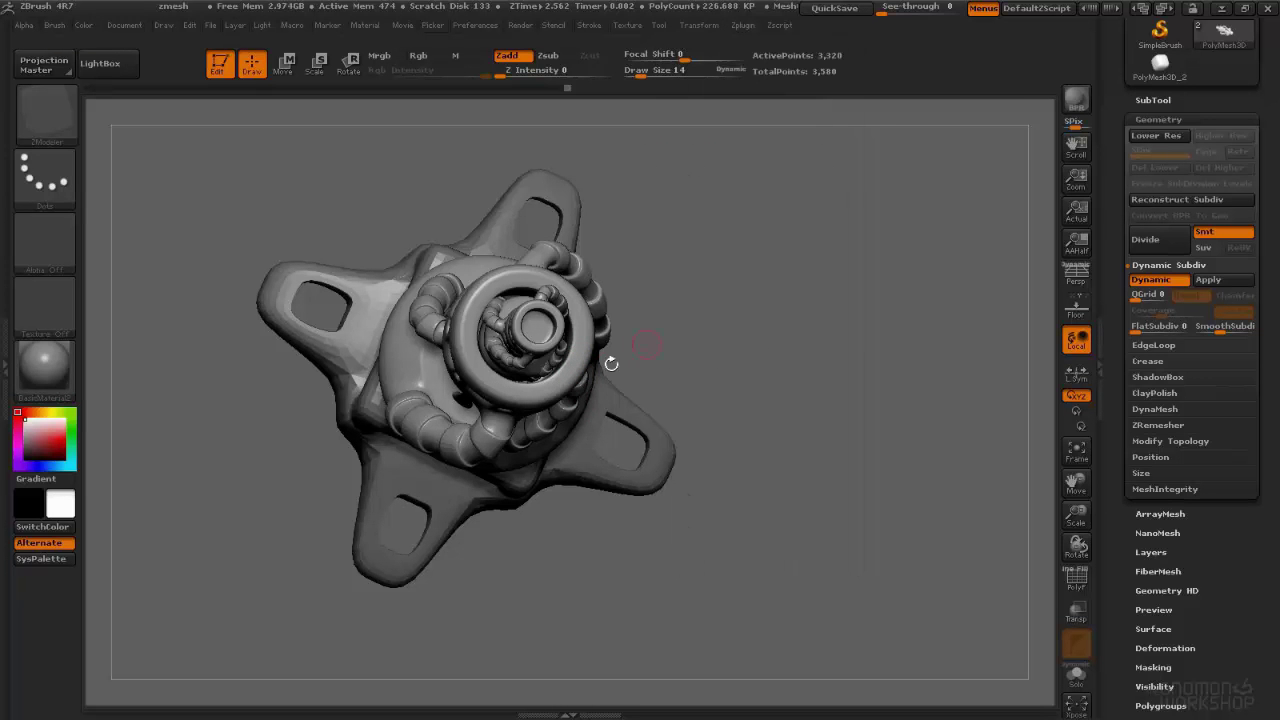
pyautogui.click(708, 27)
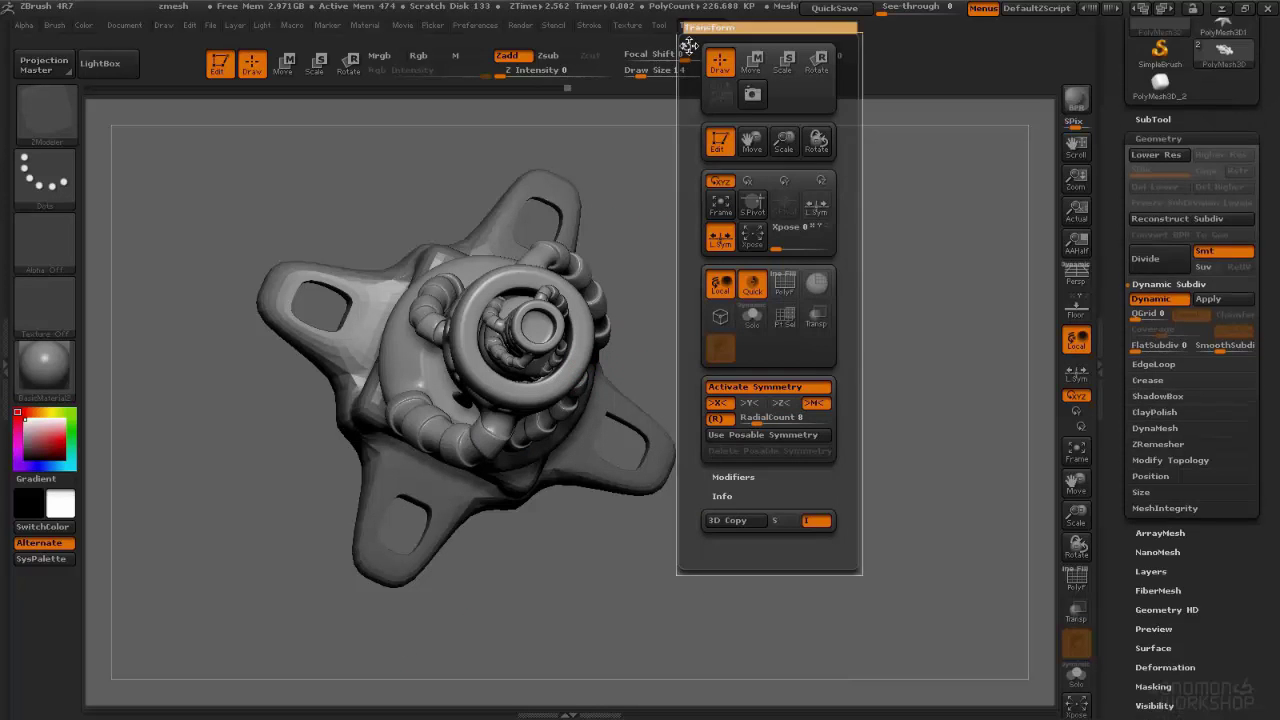
pyautogui.click(688, 46)
pyautogui.click(1147, 400)
pyautogui.keyDown('ctrl'); pyautogui.moveTo(586, 338); pyautogui.dragTo(578, 370, button='right'); pyautogui.keyUp('ctrl')
# Step: Insert eight Bolt Head meshes around the large top ring using the industrial parts insert brush
pyautogui.press('space')
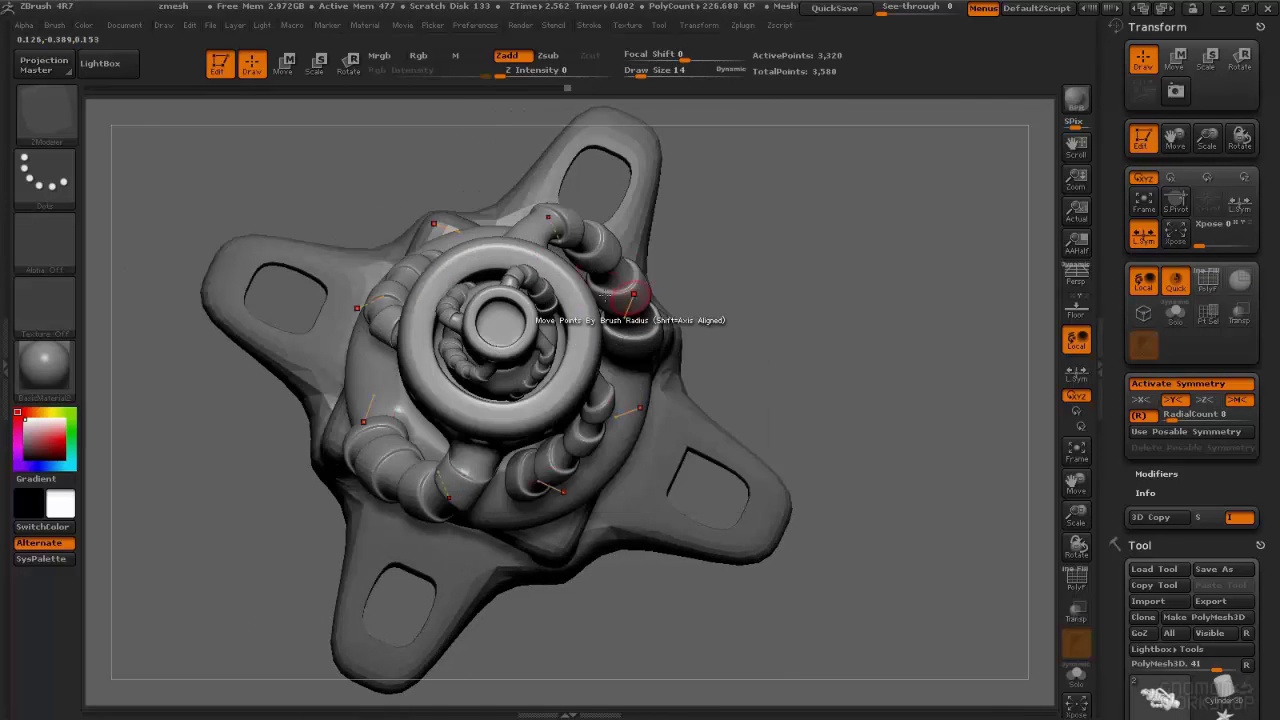
pyautogui.press('space')
pyautogui.click(600, 363)
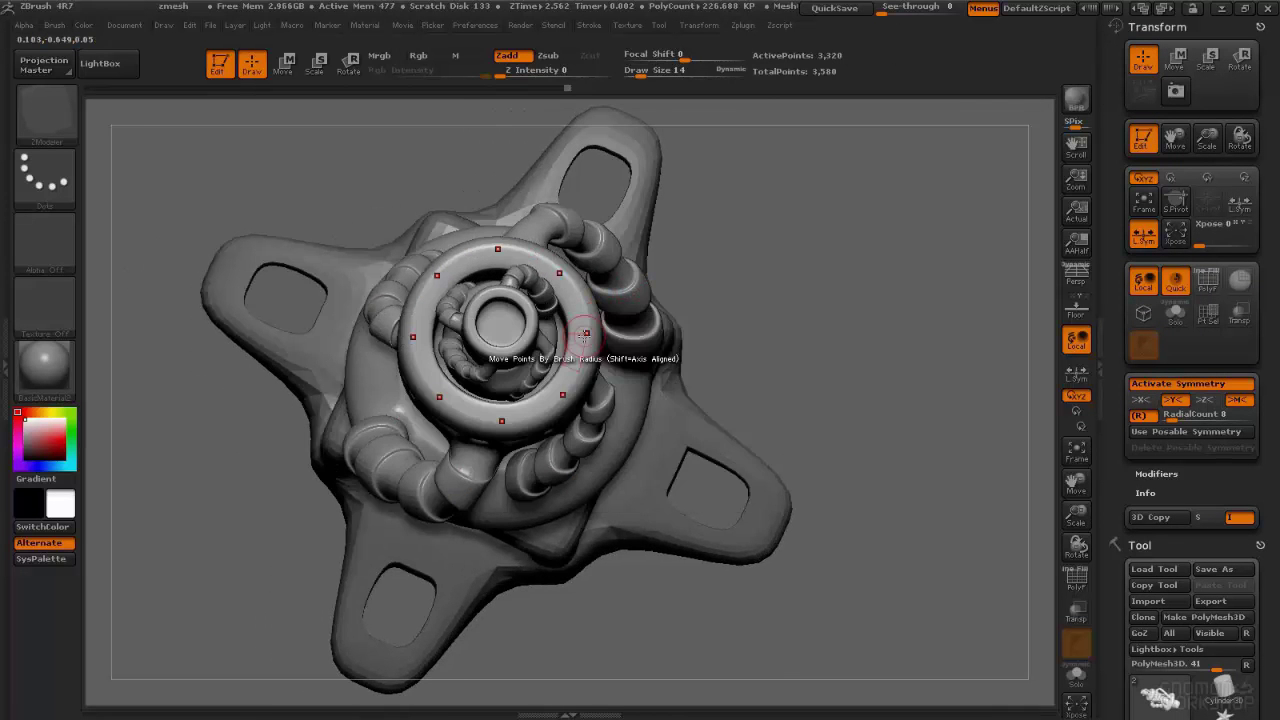
pyautogui.press('b')
pyautogui.click(847, 484)
pyautogui.press('m')
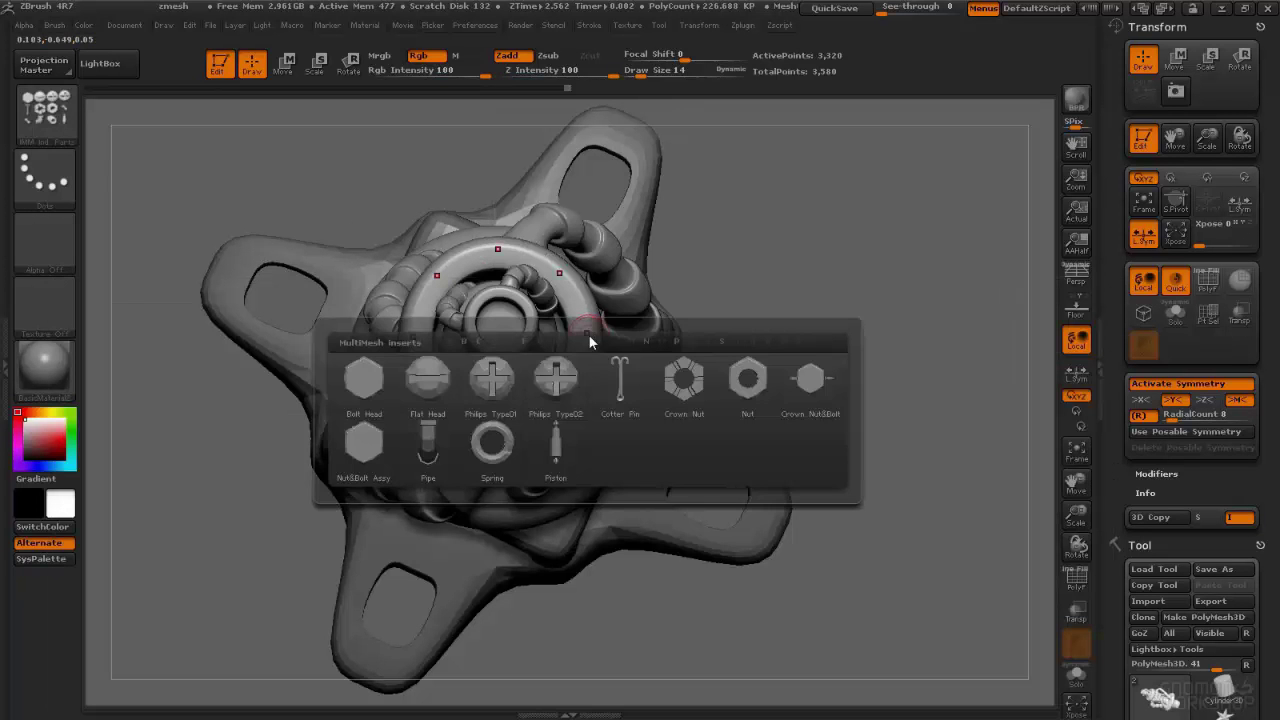
pyautogui.click(381, 377)
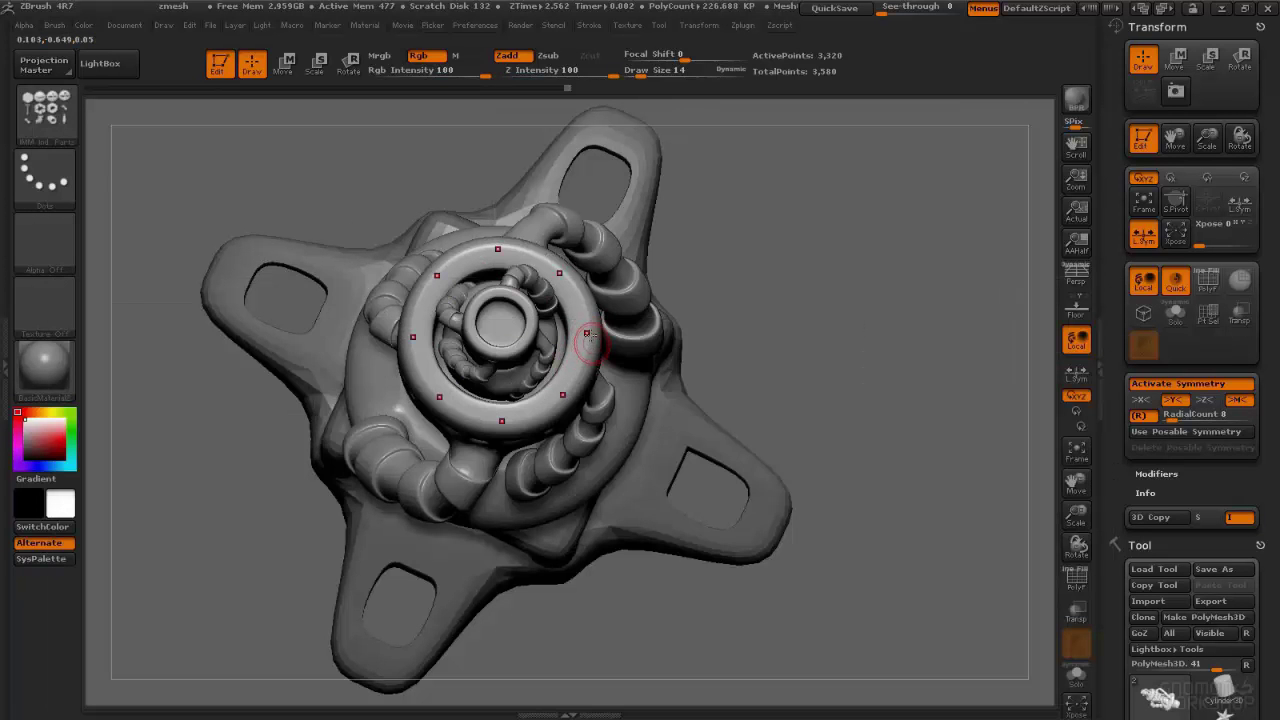
pyautogui.click(598, 343)
# Step: Clear the mask left on the body around the newly inserted bolts
pyautogui.moveTo(710, 269); pyautogui.dragTo(726, 189)
pyautogui.press('w')
pyautogui.keyDown('alt'); pyautogui.moveTo(717, 269); pyautogui.dragTo(698, 180); pyautogui.keyUp('alt')
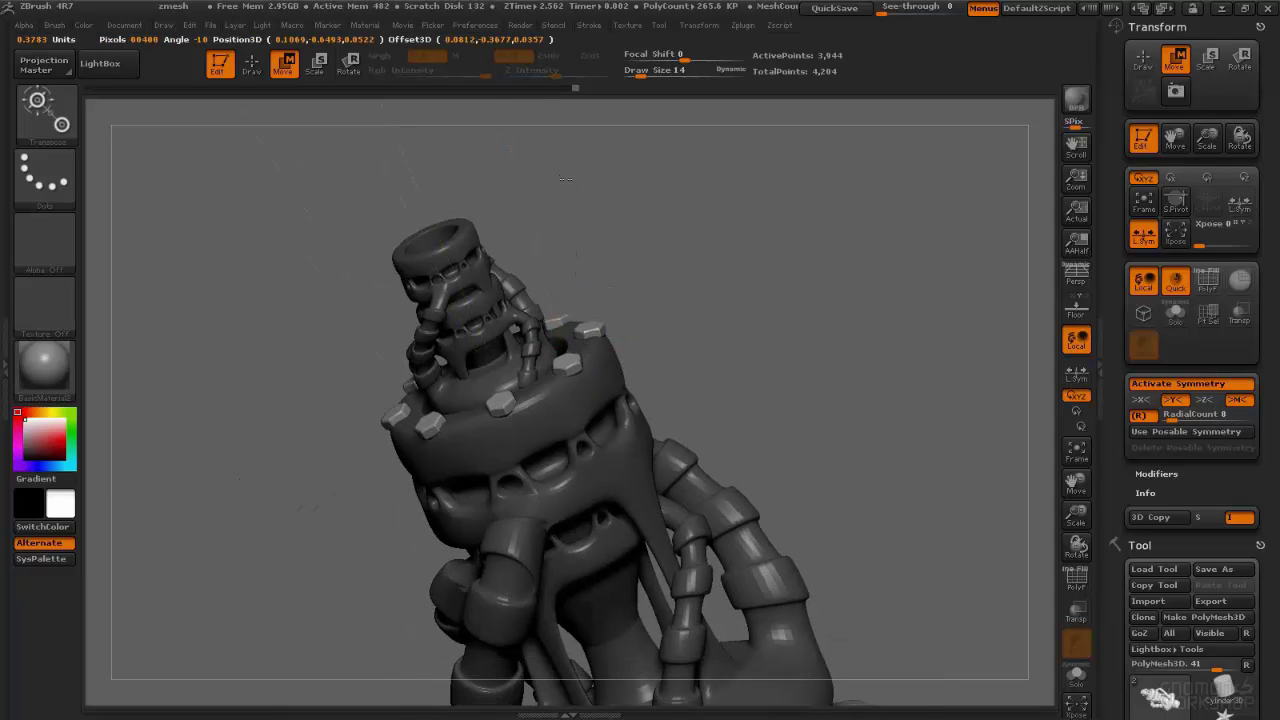
pyautogui.moveTo(668, 226)
pyautogui.mouseDown()
pyautogui.moveTo(756, 372)
pyautogui.moveTo(762, 338)
pyautogui.moveTo(600, 305)
pyautogui.moveTo(366, 306)
pyautogui.mouseUp()
pyautogui.press('q')
pyautogui.keyDown('ctrl'); pyautogui.moveTo(280, 308); pyautogui.dragTo(332, 363); pyautogui.keyUp('ctrl')
# Step: Insert eight Led meshes around the base disc with the IMM MachineParts brush
pyautogui.keyDown('alt'); pyautogui.moveTo(769, 446); pyautogui.dragTo(678, 299, button='right'); pyautogui.keyUp('alt')
pyautogui.press('space')
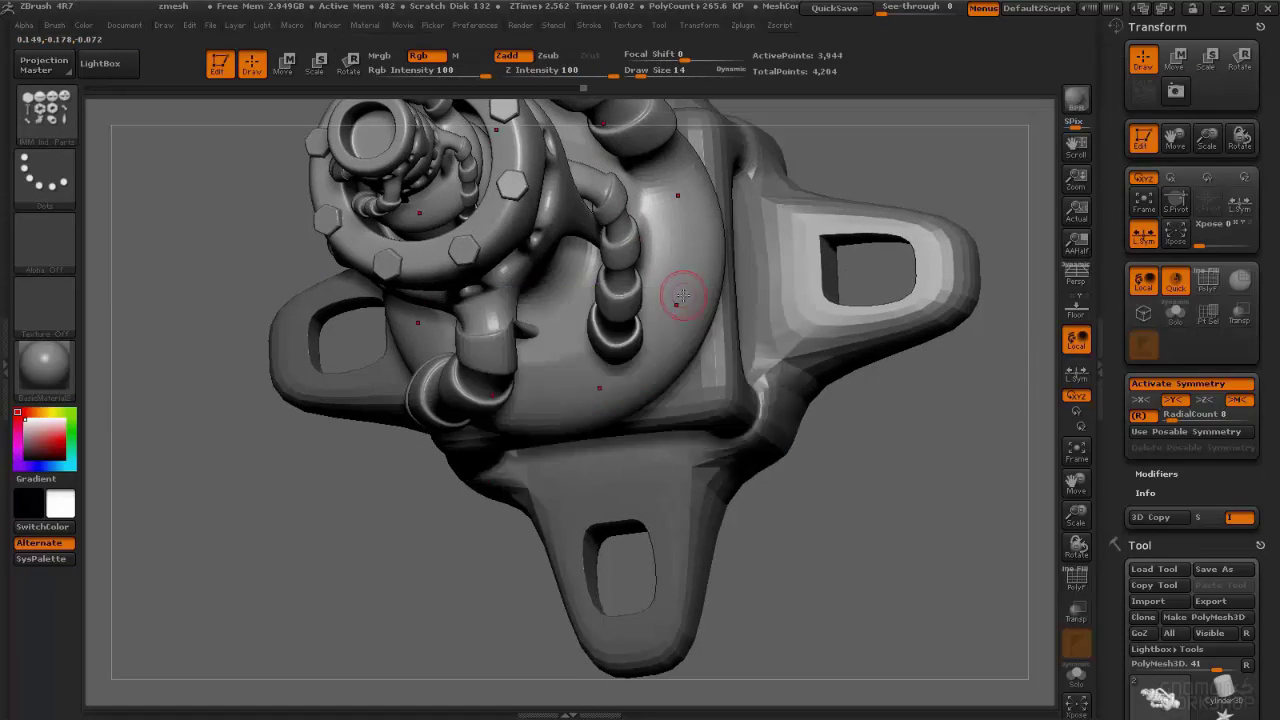
pyautogui.press('m')
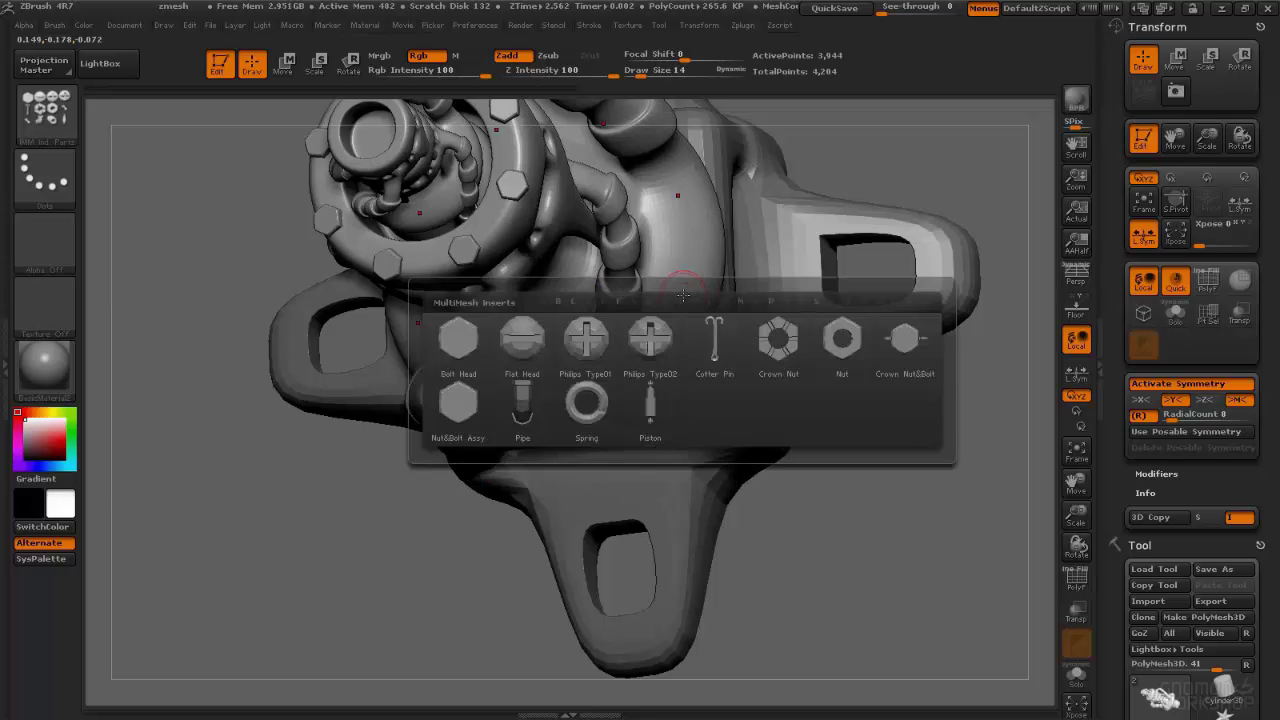
pyautogui.press('b')
pyautogui.press('i')
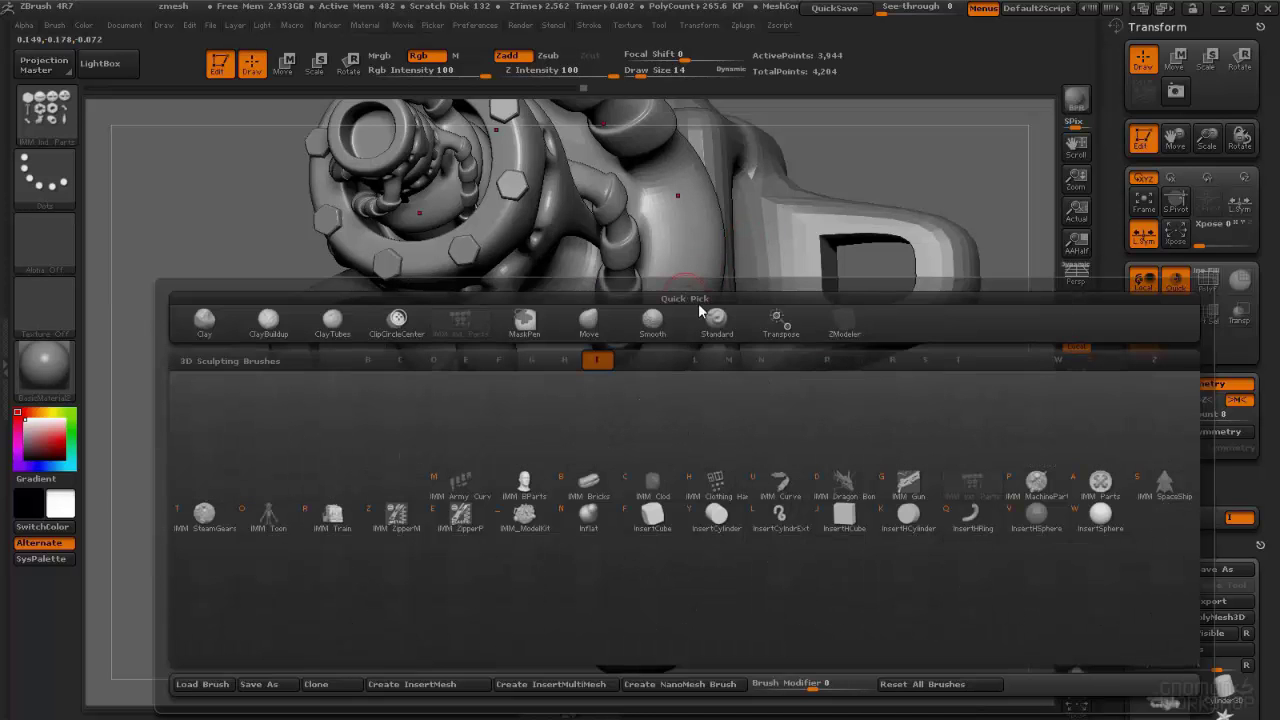
pyautogui.click(1040, 486)
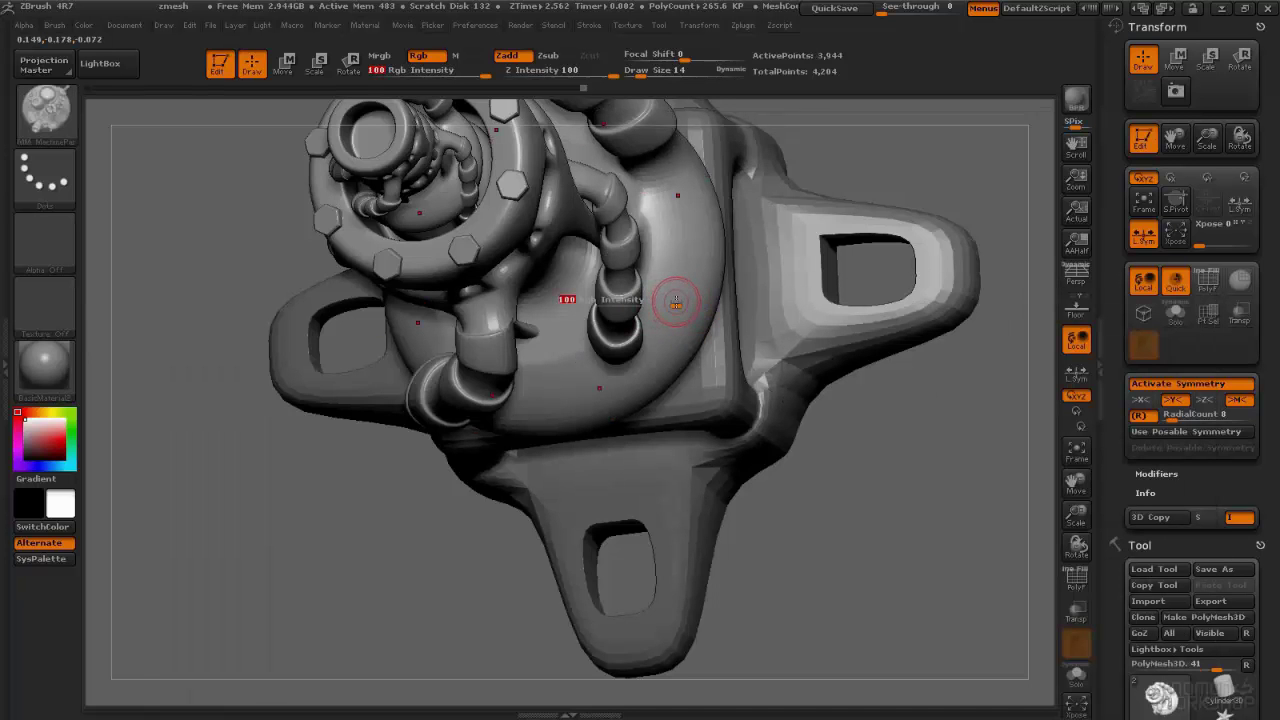
pyautogui.press('m')
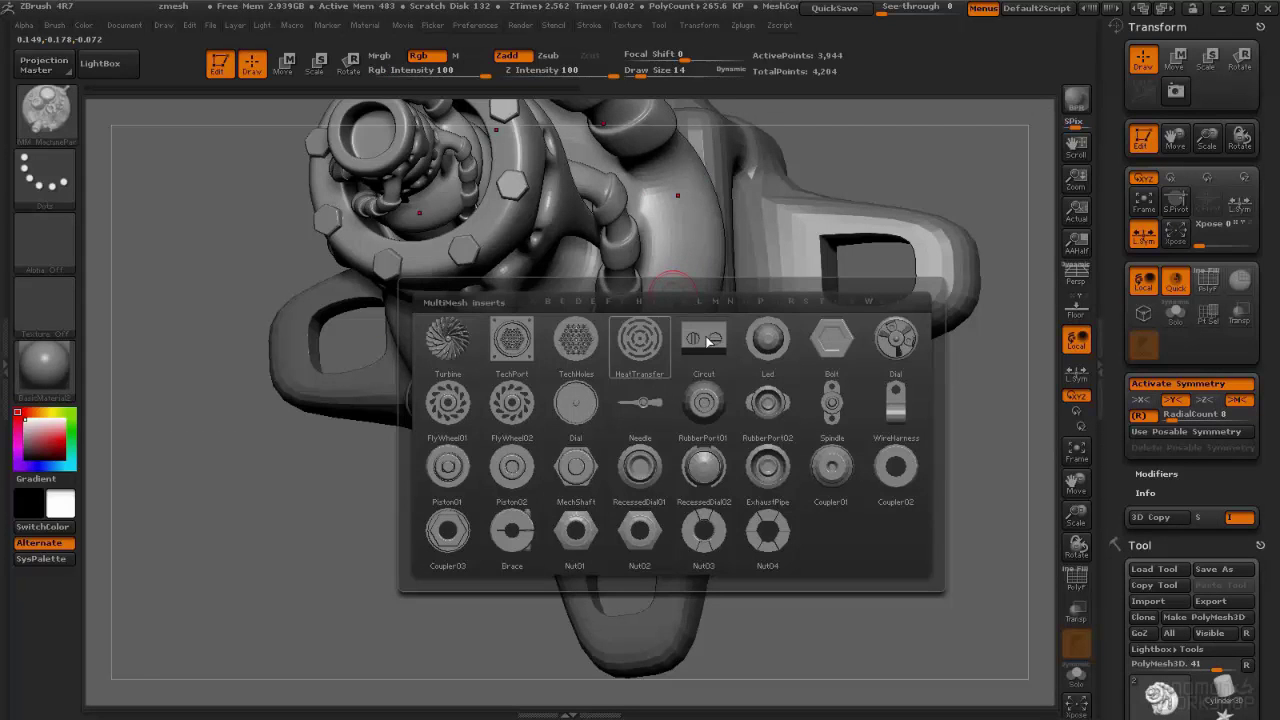
pyautogui.click(772, 338)
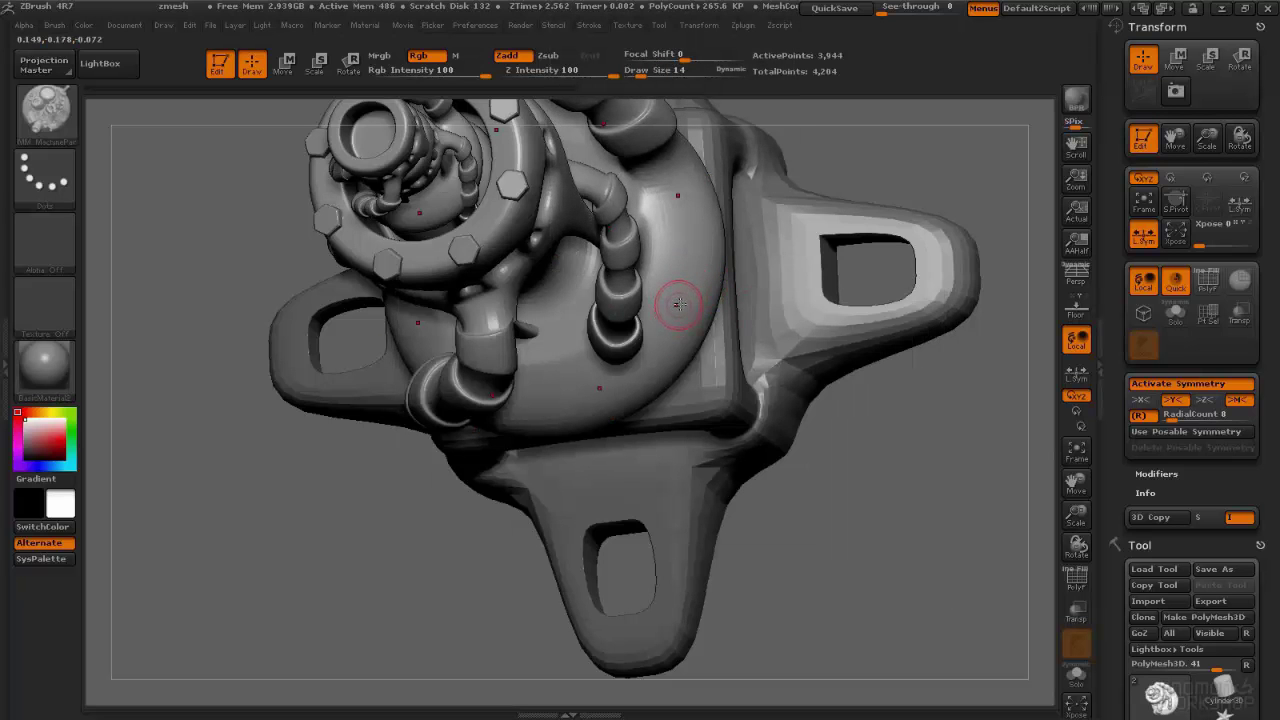
pyautogui.moveTo(686, 315); pyautogui.dragTo(700, 243)
pyautogui.moveTo(820, 400); pyautogui.dragTo(763, 237)
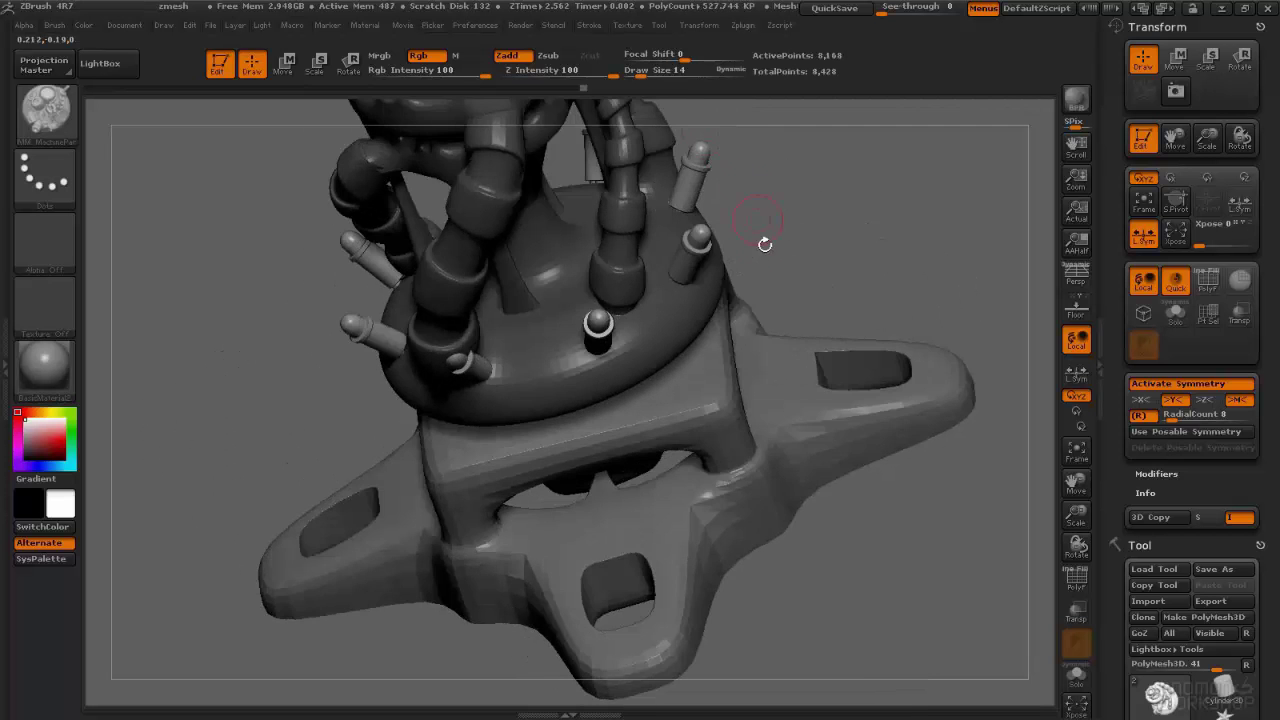
# Step: Push the eight Led meshes partly into the base disc with transpose Move and clear the mask
pyautogui.press('w')
pyautogui.moveTo(801, 184)
pyautogui.mouseDown()
pyautogui.moveTo(745, 240)
pyautogui.moveTo(717, 407)
pyautogui.moveTo(824, 338)
pyautogui.moveTo(805, 363)
pyautogui.mouseUp()
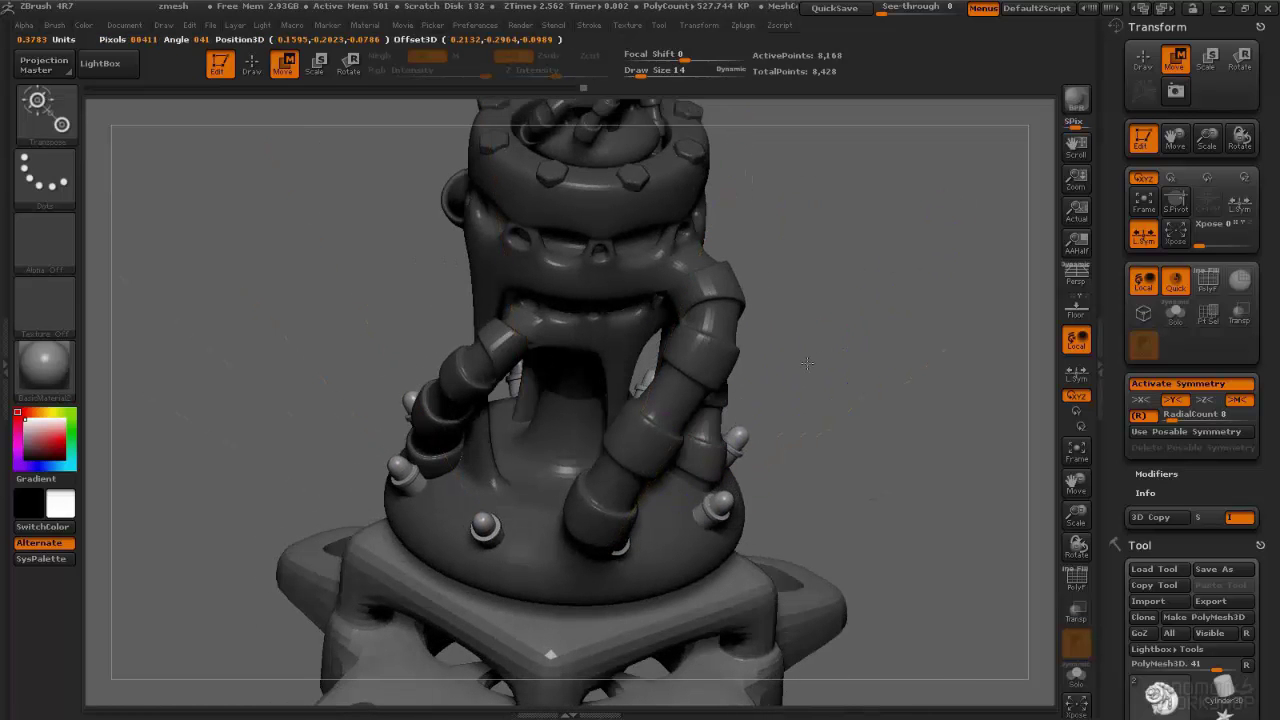
pyautogui.moveTo(904, 438)
pyautogui.keyDown('alt'); pyautogui.mouseDown()
pyautogui.moveTo(878, 350)
pyautogui.moveTo(840, 290)
pyautogui.moveTo(845, 192)
pyautogui.mouseUp(); pyautogui.keyUp('alt')
pyautogui.press('q')
pyautogui.moveTo(845, 195); pyautogui.dragTo(815, 351)
pyautogui.keyDown('alt'); pyautogui.moveTo(752, 269); pyautogui.dragTo(790, 362); pyautogui.keyUp('alt')
pyautogui.moveTo(811, 283); pyautogui.dragTo(612, 296)
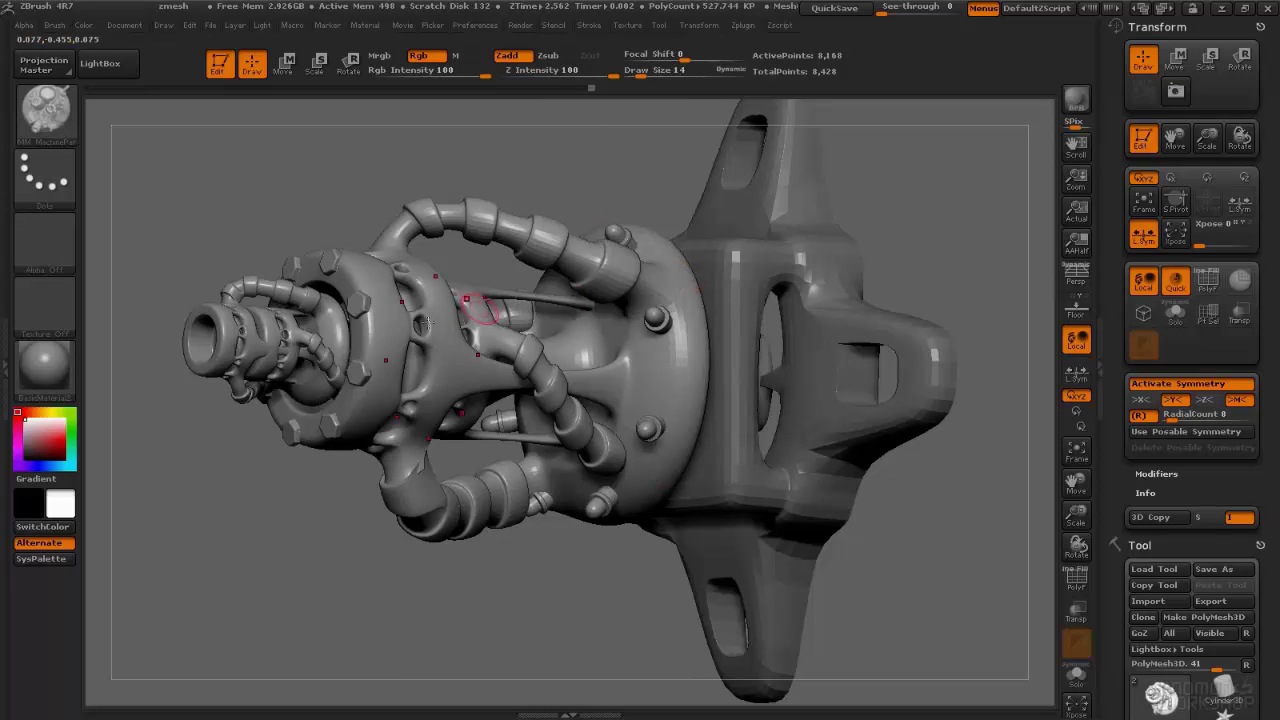
# Step: Insert eight more Led meshes around the side of the upper bolted ring
pyautogui.keyDown('alt'); pyautogui.click(391, 324); pyautogui.keyUp('alt')
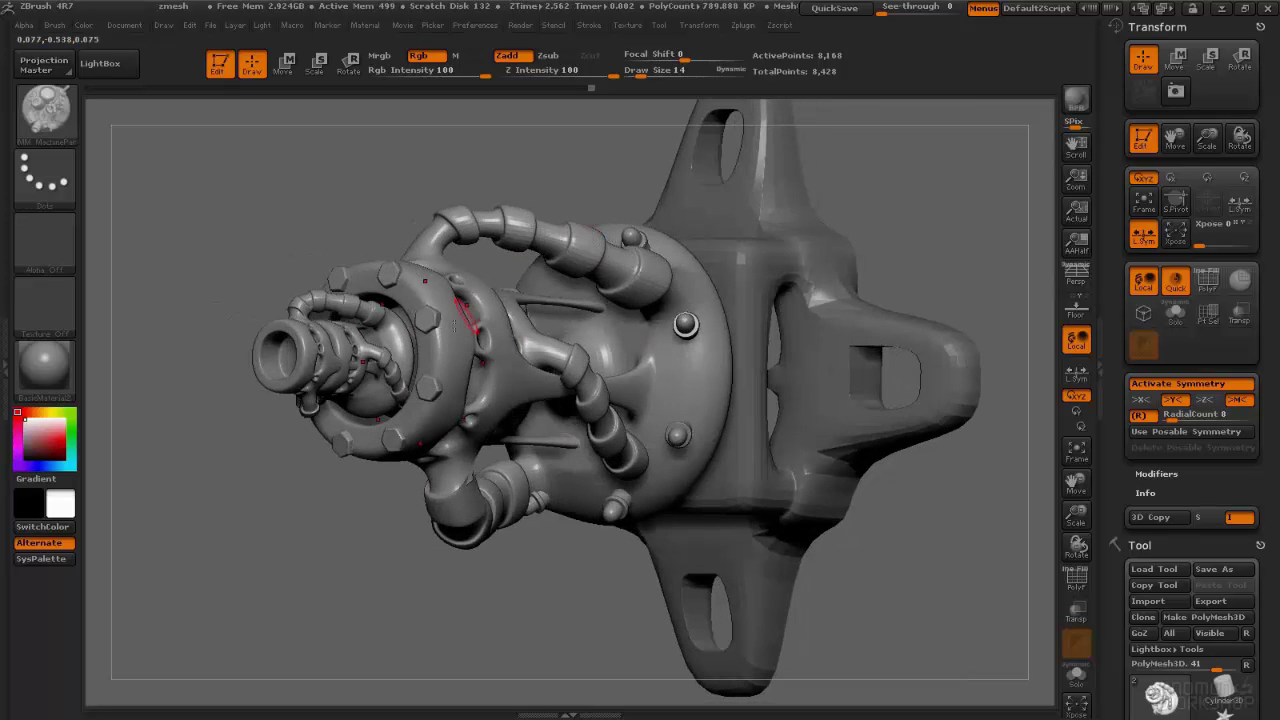
pyautogui.moveTo(455, 340); pyautogui.dragTo(478, 362)
pyautogui.keyDown('shift'); pyautogui.moveTo(686, 325); pyautogui.dragTo(770, 320, button='right'); pyautogui.keyUp('shift')
# Step: Adjust the depth of the new Led meshes in the upper ring with transpose Move and clear the mask
pyautogui.press('w')
pyautogui.moveTo(589, 346); pyautogui.dragTo(898, 284)
pyautogui.moveTo(722, 321); pyautogui.dragTo(701, 321)
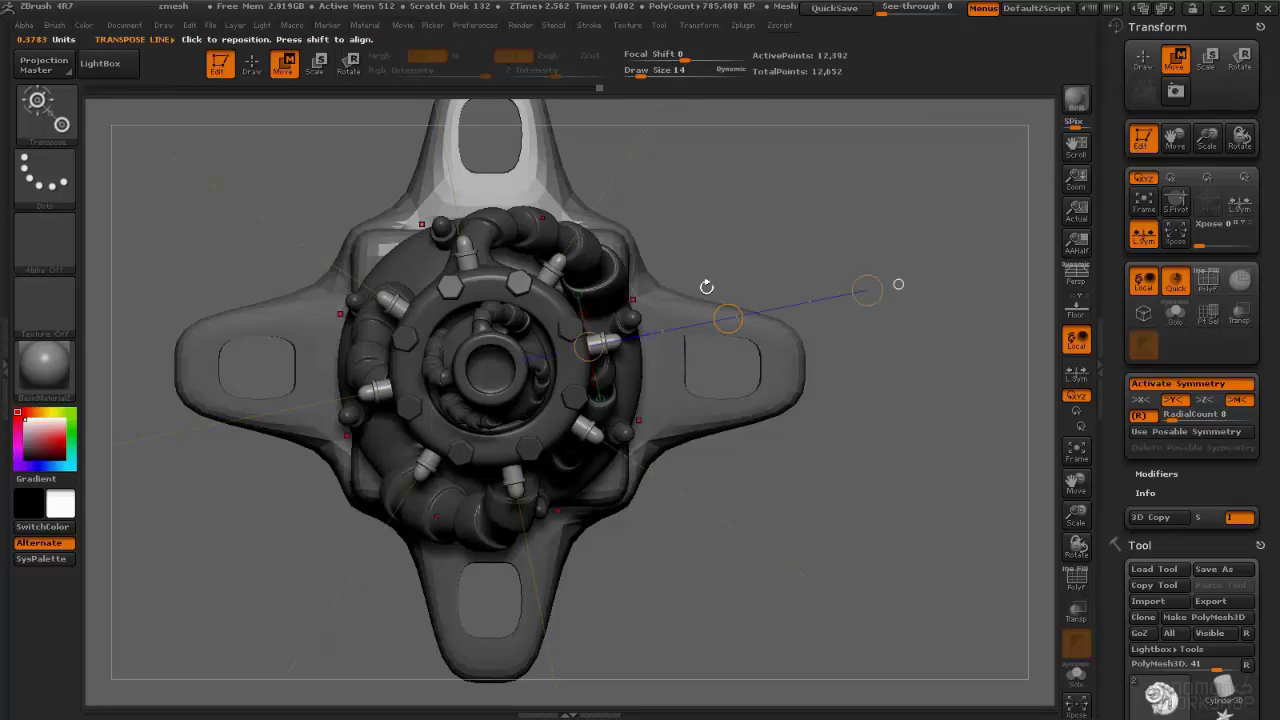
pyautogui.press('q')
pyautogui.keyDown('ctrl'); pyautogui.click(774, 206); pyautogui.keyUp('ctrl')
# Step: Insert eight Needle meshes radially around the top of the bolted ring with the IMM MachineParts brush
pyautogui.press('m')
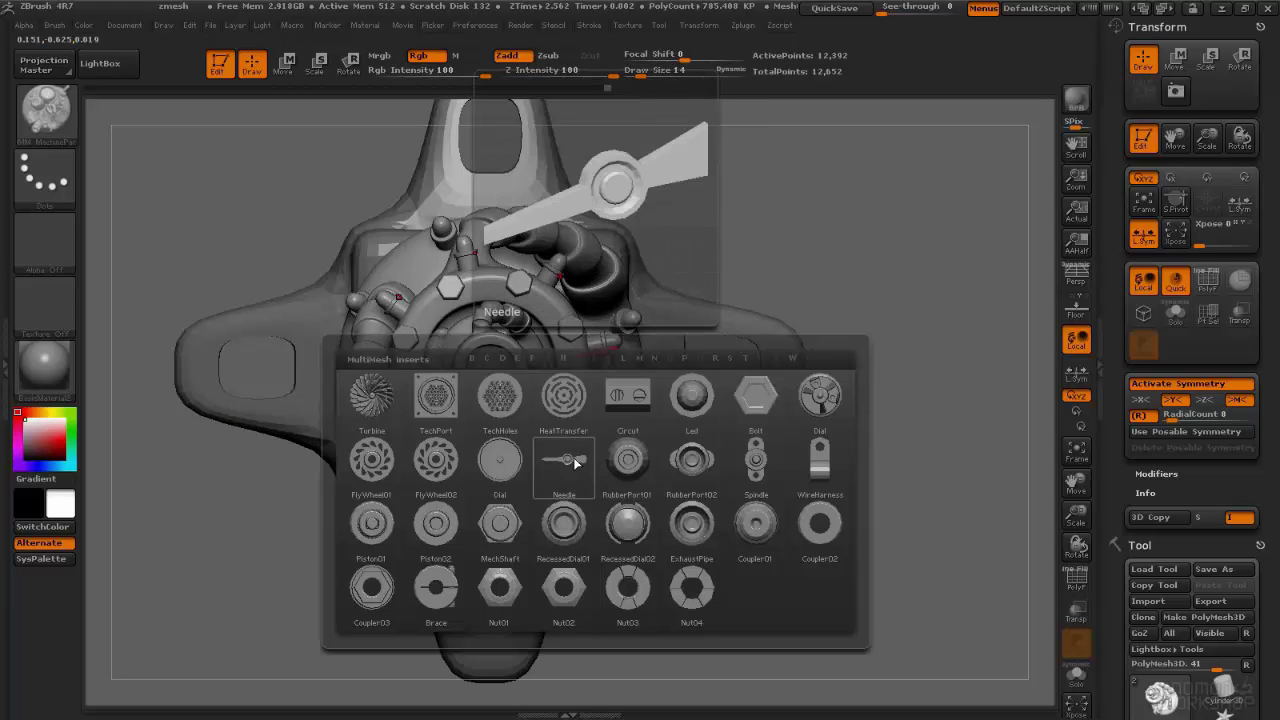
pyautogui.click(574, 460)
pyautogui.moveTo(564, 315)
pyautogui.mouseDown()
pyautogui.moveTo(567, 268)
pyautogui.moveTo(493, 264)
pyautogui.mouseUp()
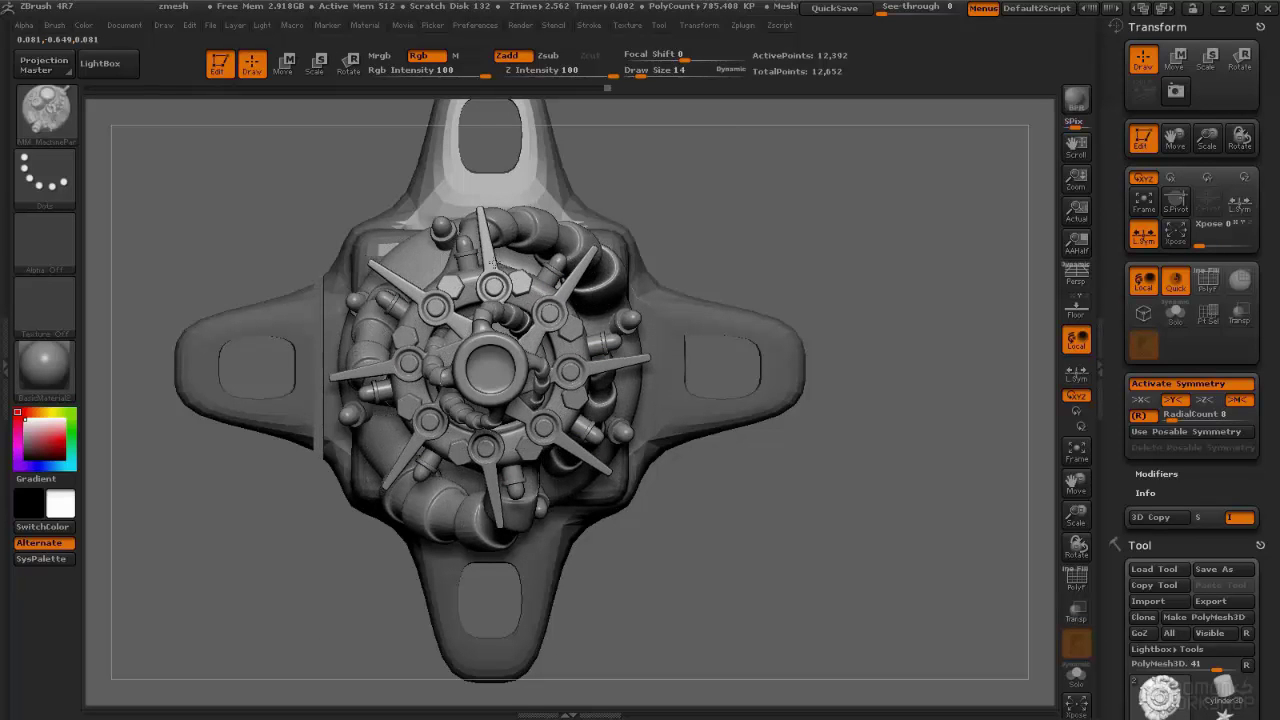
pyautogui.moveTo(592, 263)
pyautogui.mouseDown()
pyautogui.moveTo(629, 268)
pyautogui.moveTo(610, 295)
pyautogui.moveTo(540, 313)
pyautogui.mouseUp()
pyautogui.moveTo(350, 238); pyautogui.dragTo(474, 160)
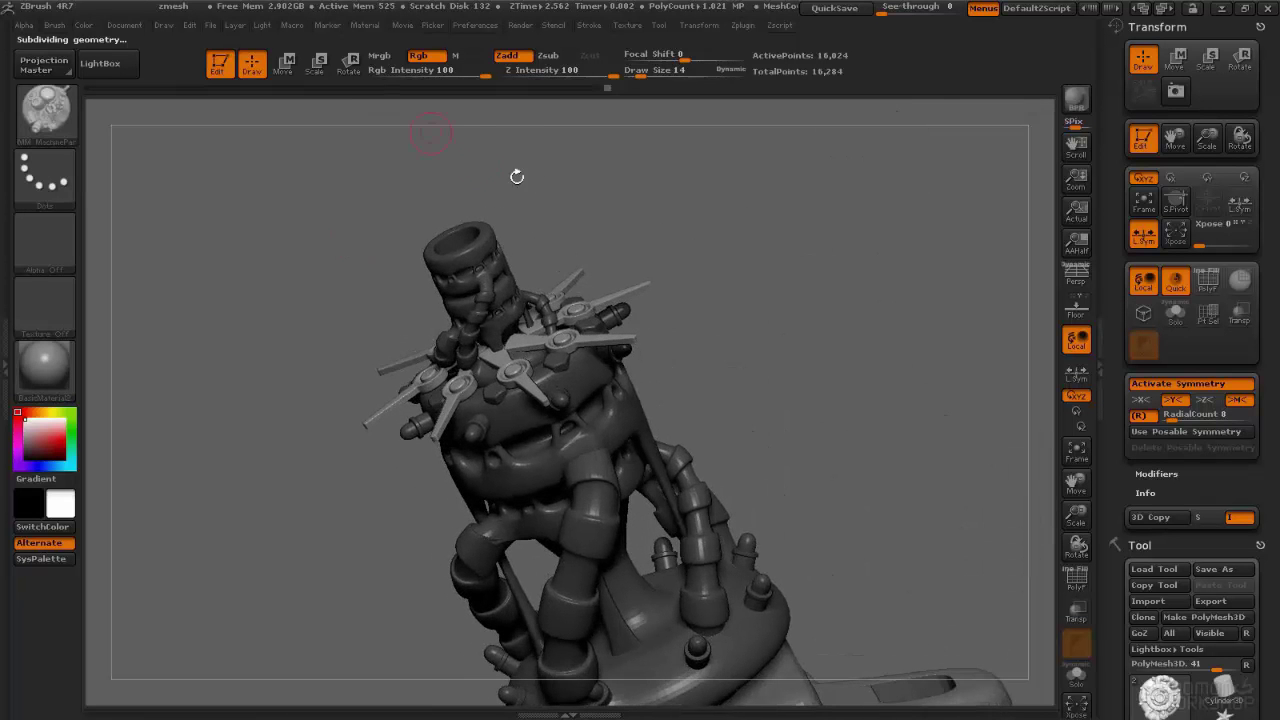
# Step: Tilt the eight Needle meshes downward around the ring with transpose Rotate and clear the mask
pyautogui.press('w')
pyautogui.moveTo(618, 295); pyautogui.dragTo(831, 280)
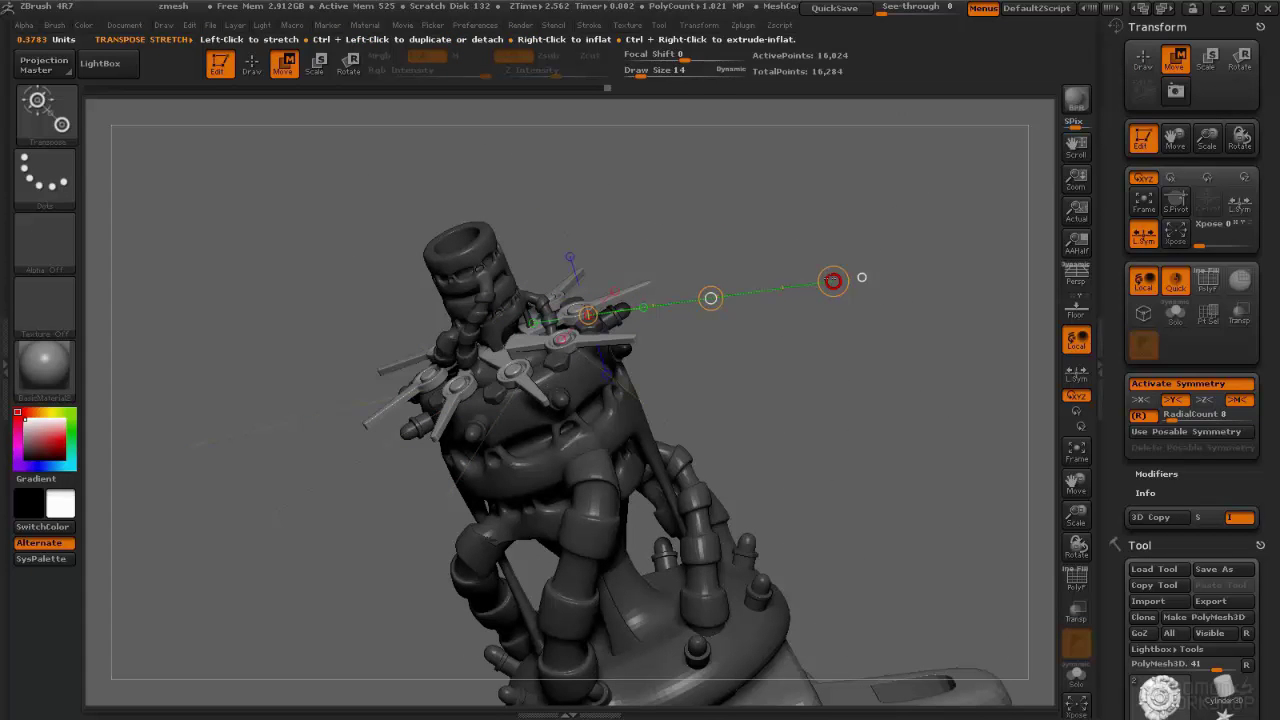
pyautogui.press('e')
pyautogui.press('r')
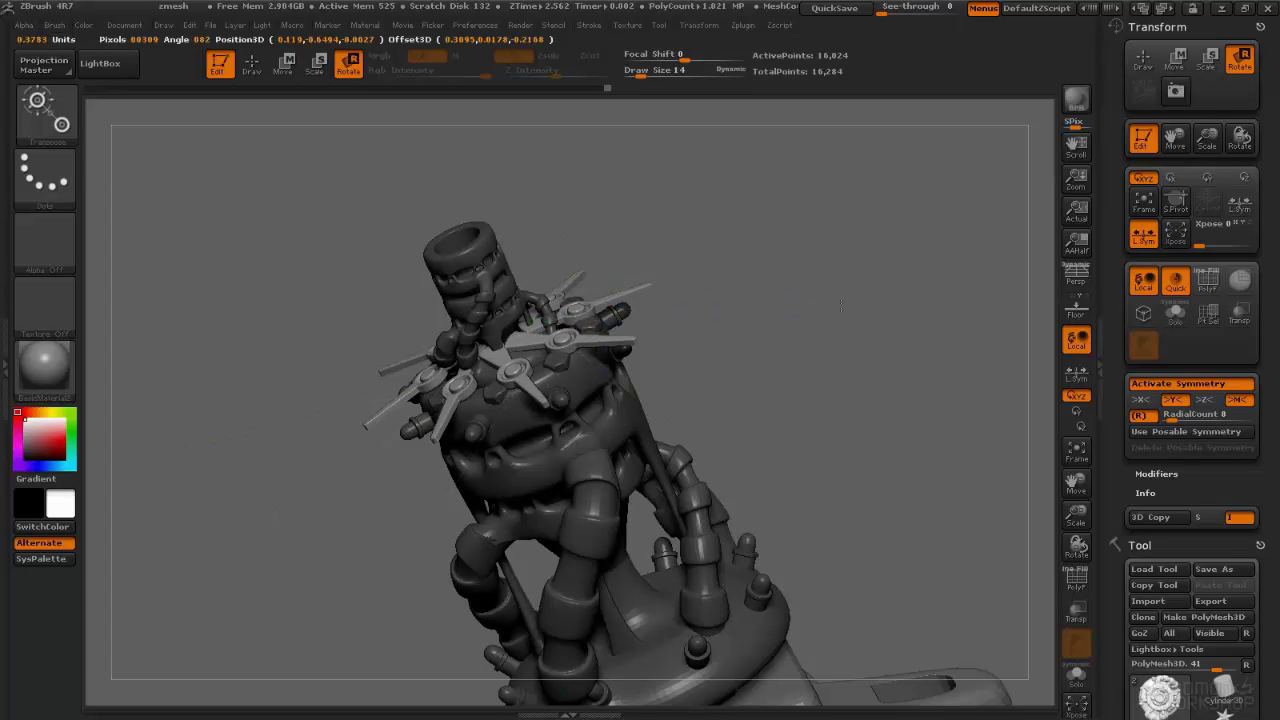
pyautogui.moveTo(832, 281); pyautogui.dragTo(860, 334)
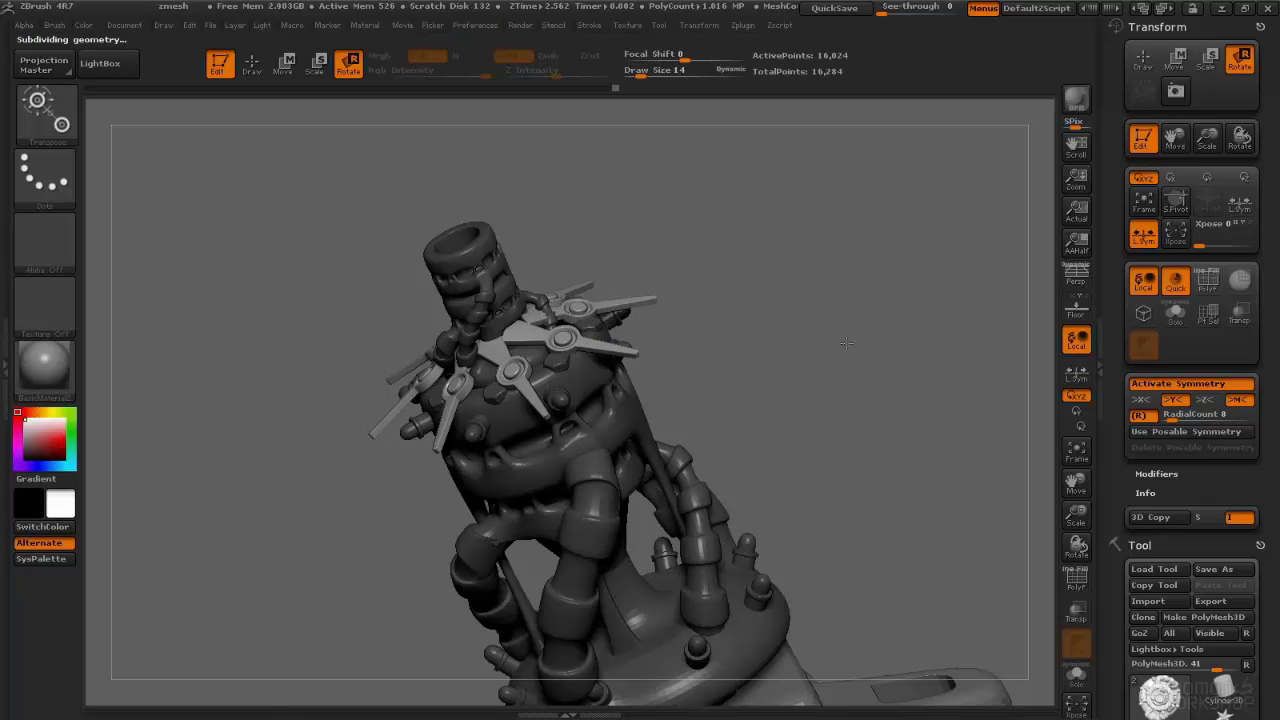
pyautogui.moveTo(626, 184); pyautogui.dragTo(686, 316)
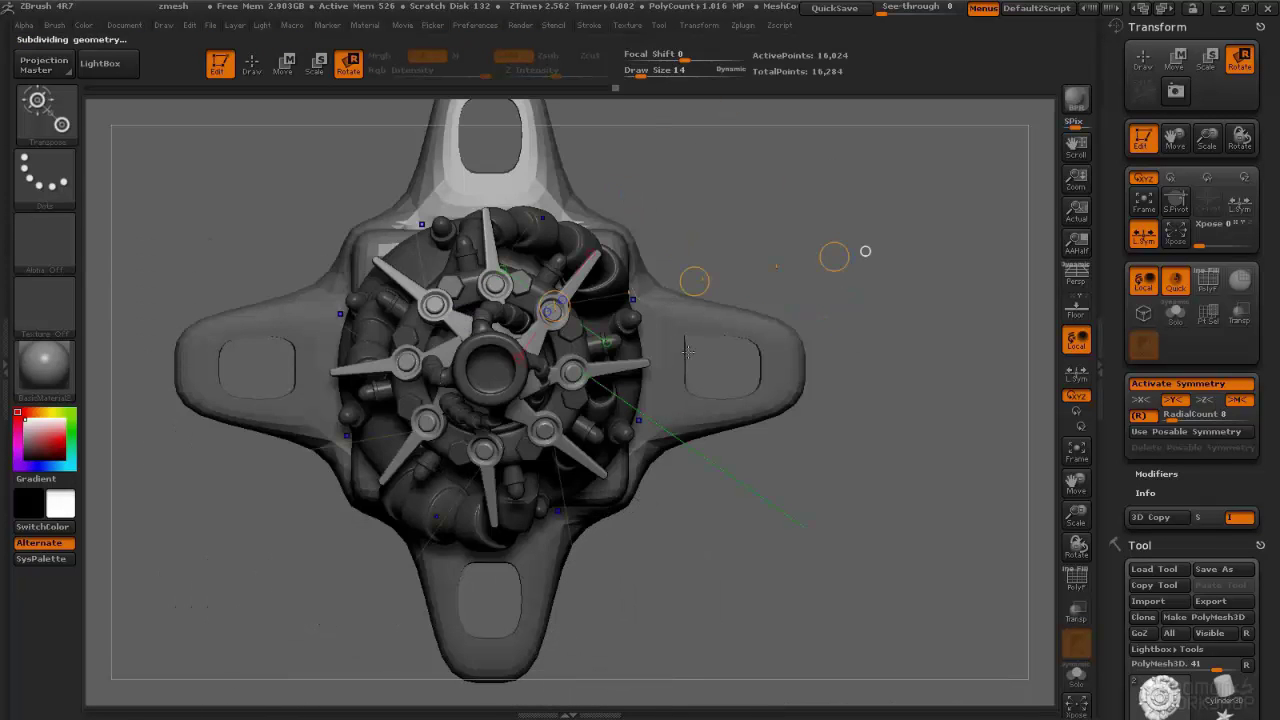
pyautogui.press('q')
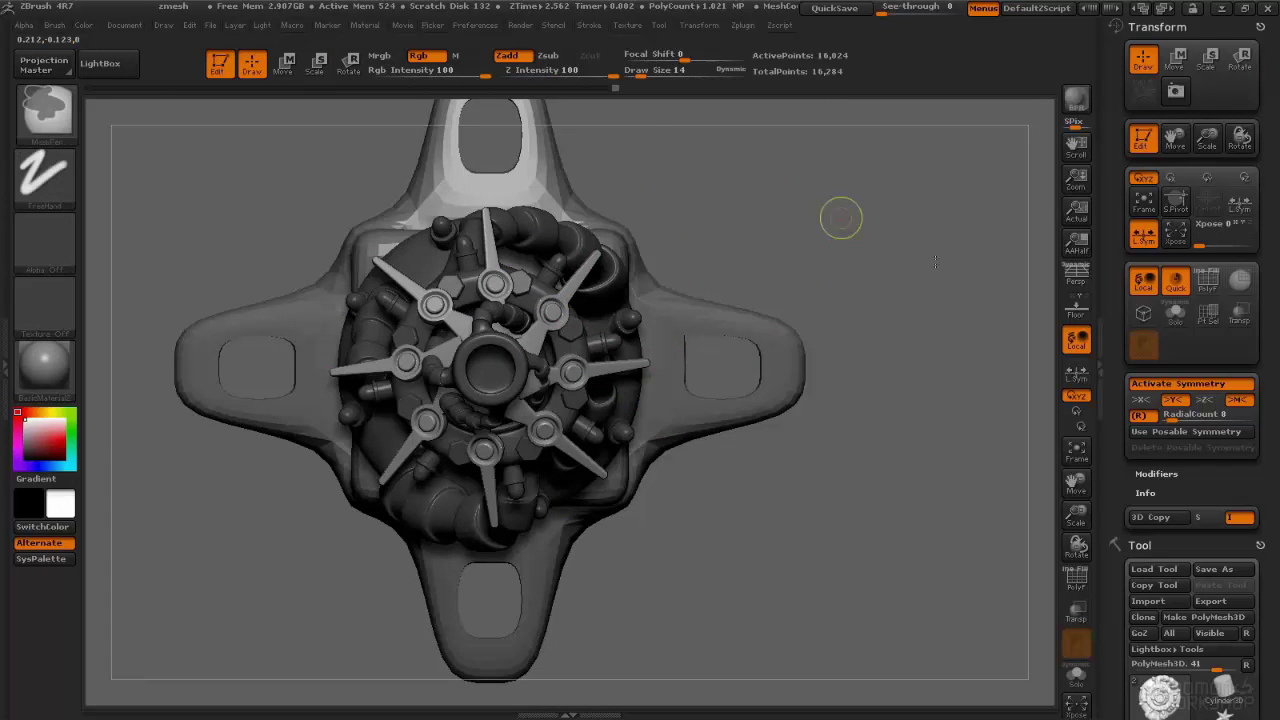
pyautogui.keyDown('ctrl'); pyautogui.click(877, 363); pyautogui.keyUp('ctrl')
pyautogui.keyDown('alt'); pyautogui.moveTo(877, 363); pyautogui.dragTo(860, 340); pyautogui.keyUp('alt')
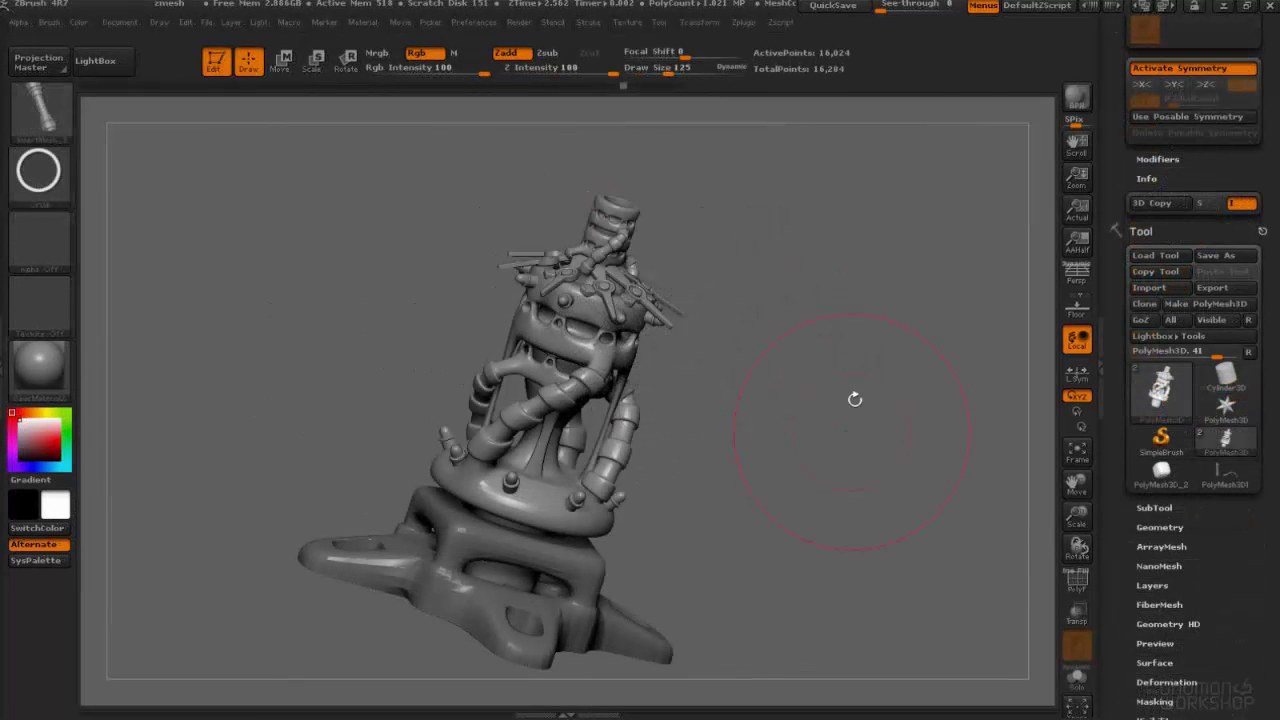
pyautogui.moveTo(830, 314); pyautogui.dragTo(656, 240)
pyautogui.moveTo(780, 352); pyautogui.dragTo(860, 383)
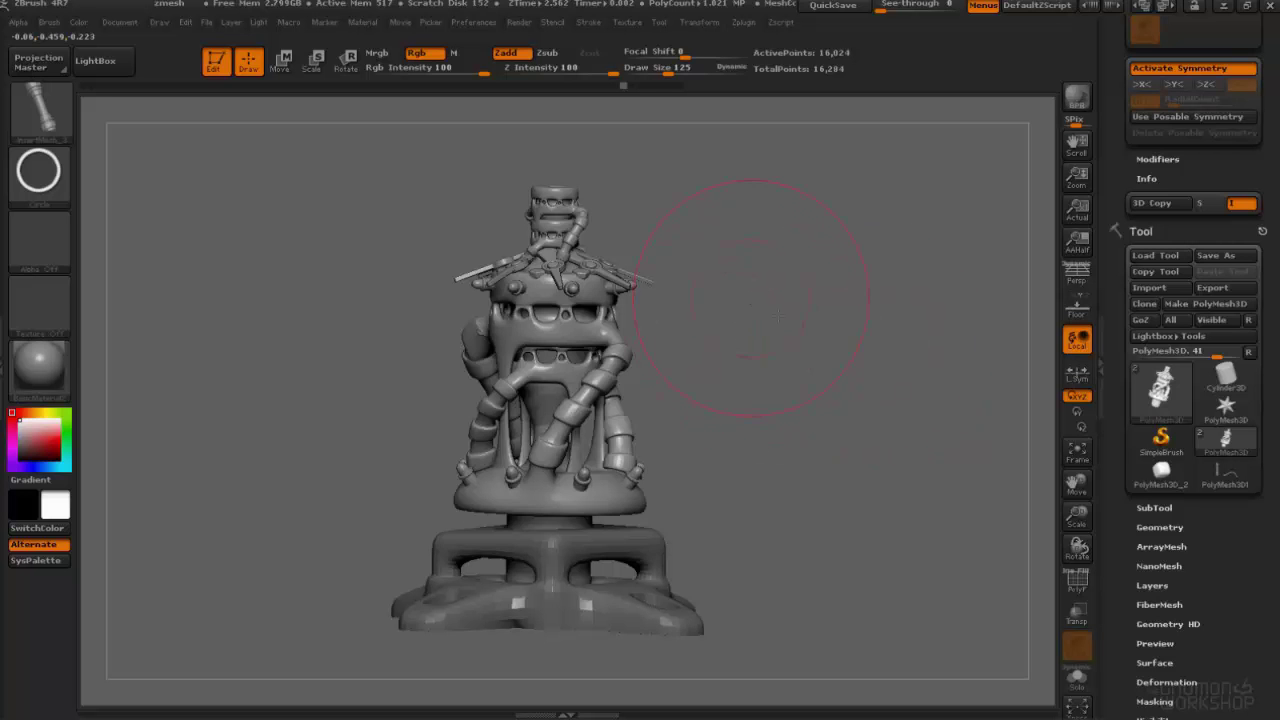
pyautogui.moveTo(768, 307); pyautogui.dragTo(788, 322)
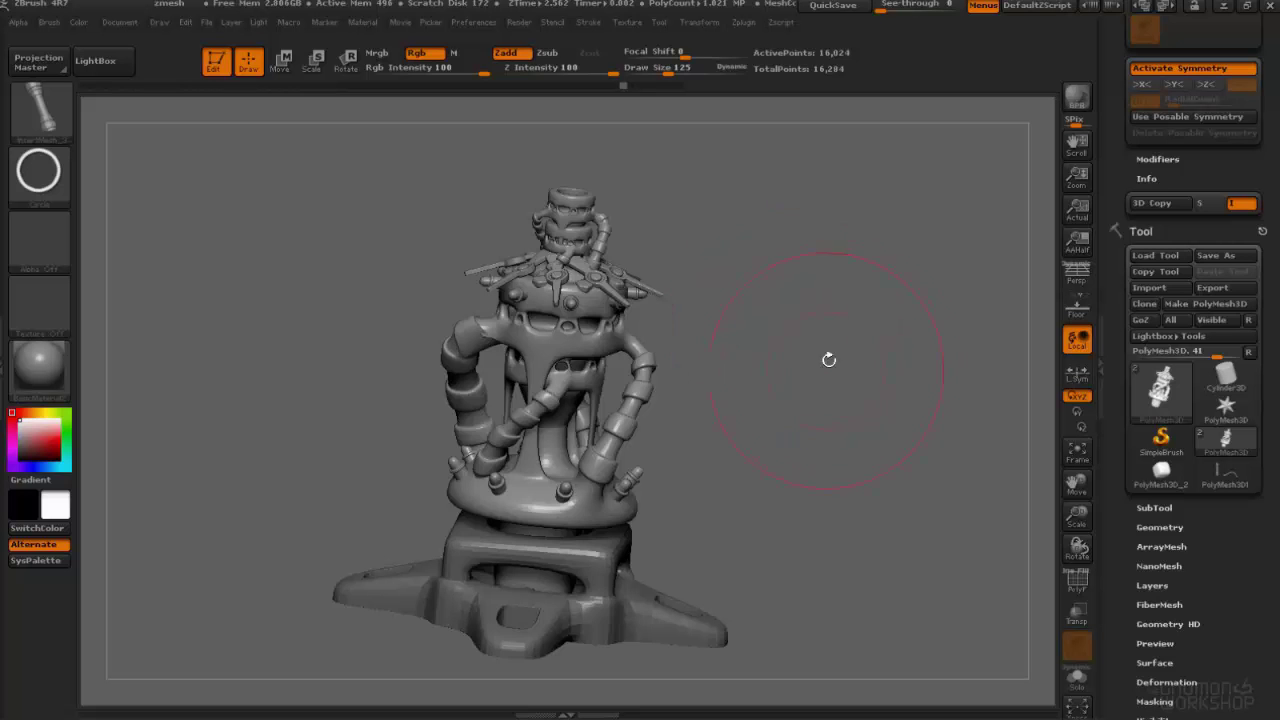
pyautogui.moveTo(878, 425); pyautogui.dragTo(878, 414)
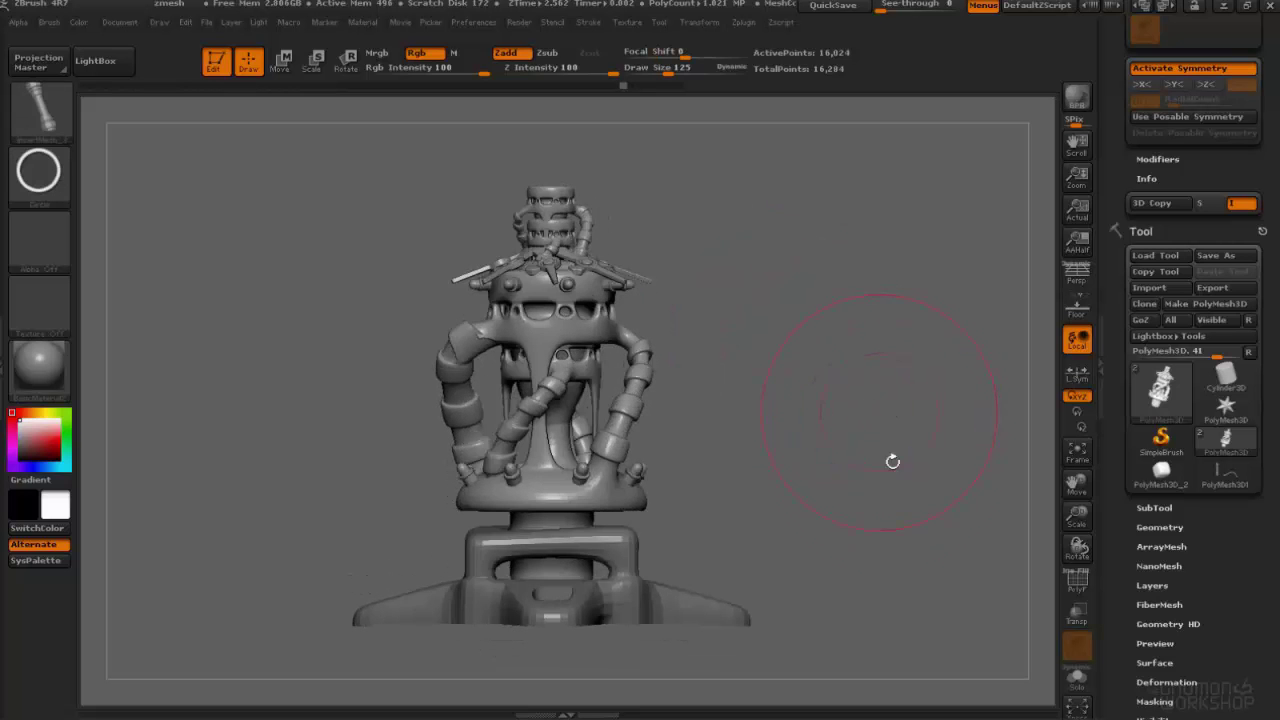